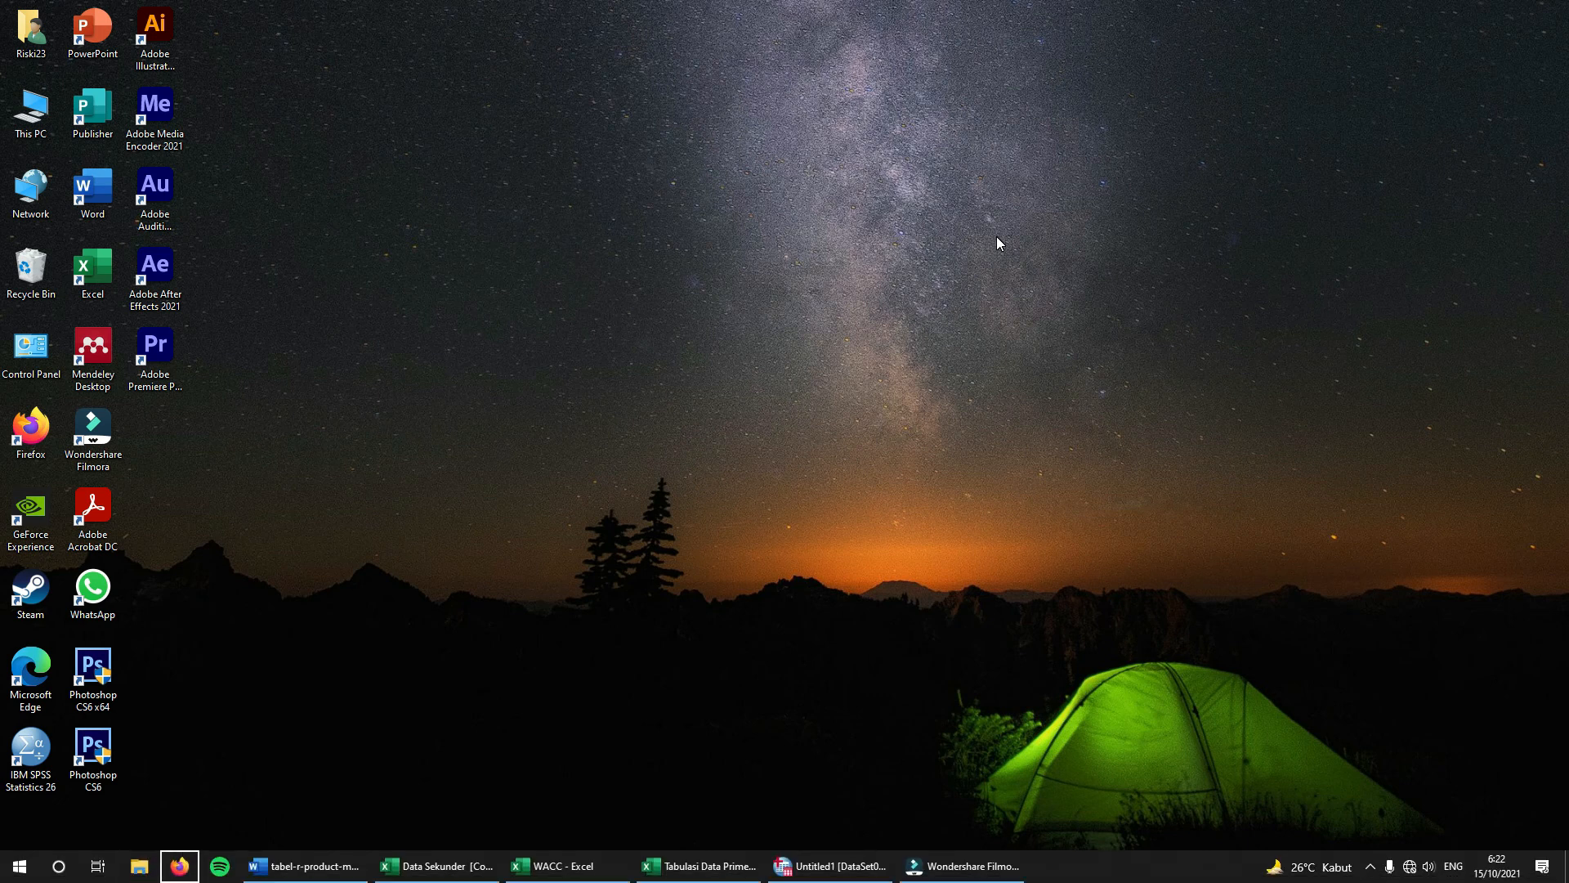
- Switch to the Tabulasi Data Primer workbook in Excel
key(super+t)
key(super+t)
key(super+t)
key(super+t)
key(super+t)
key(Return)
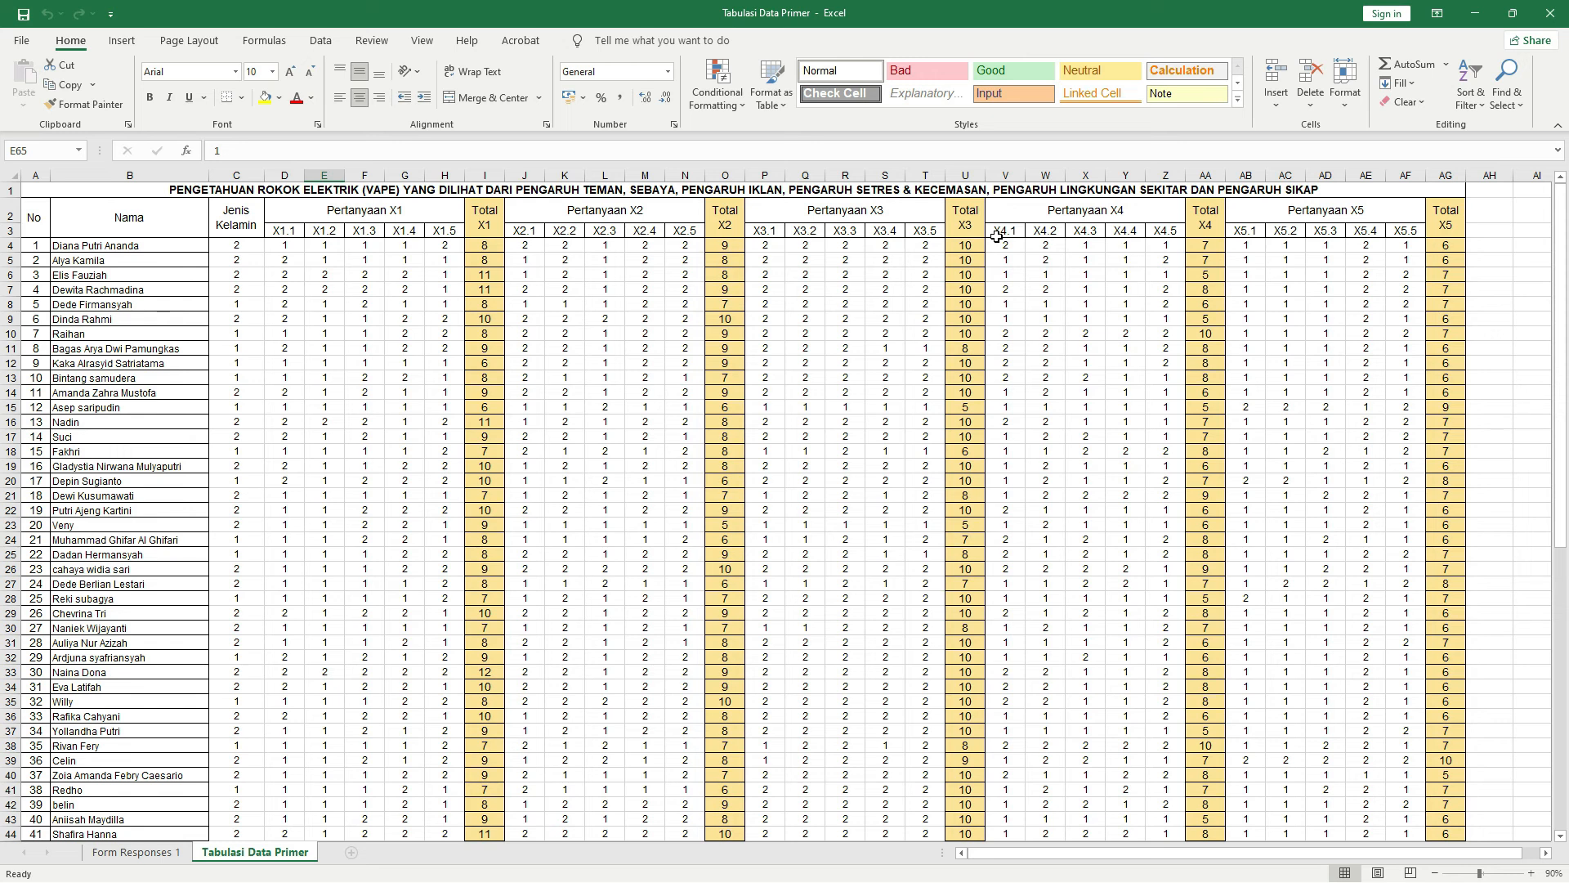
- Examine the raw question answers in Form Responses 1 and the coded table in the Tabulasi Data Primer sheet
click(155, 859)
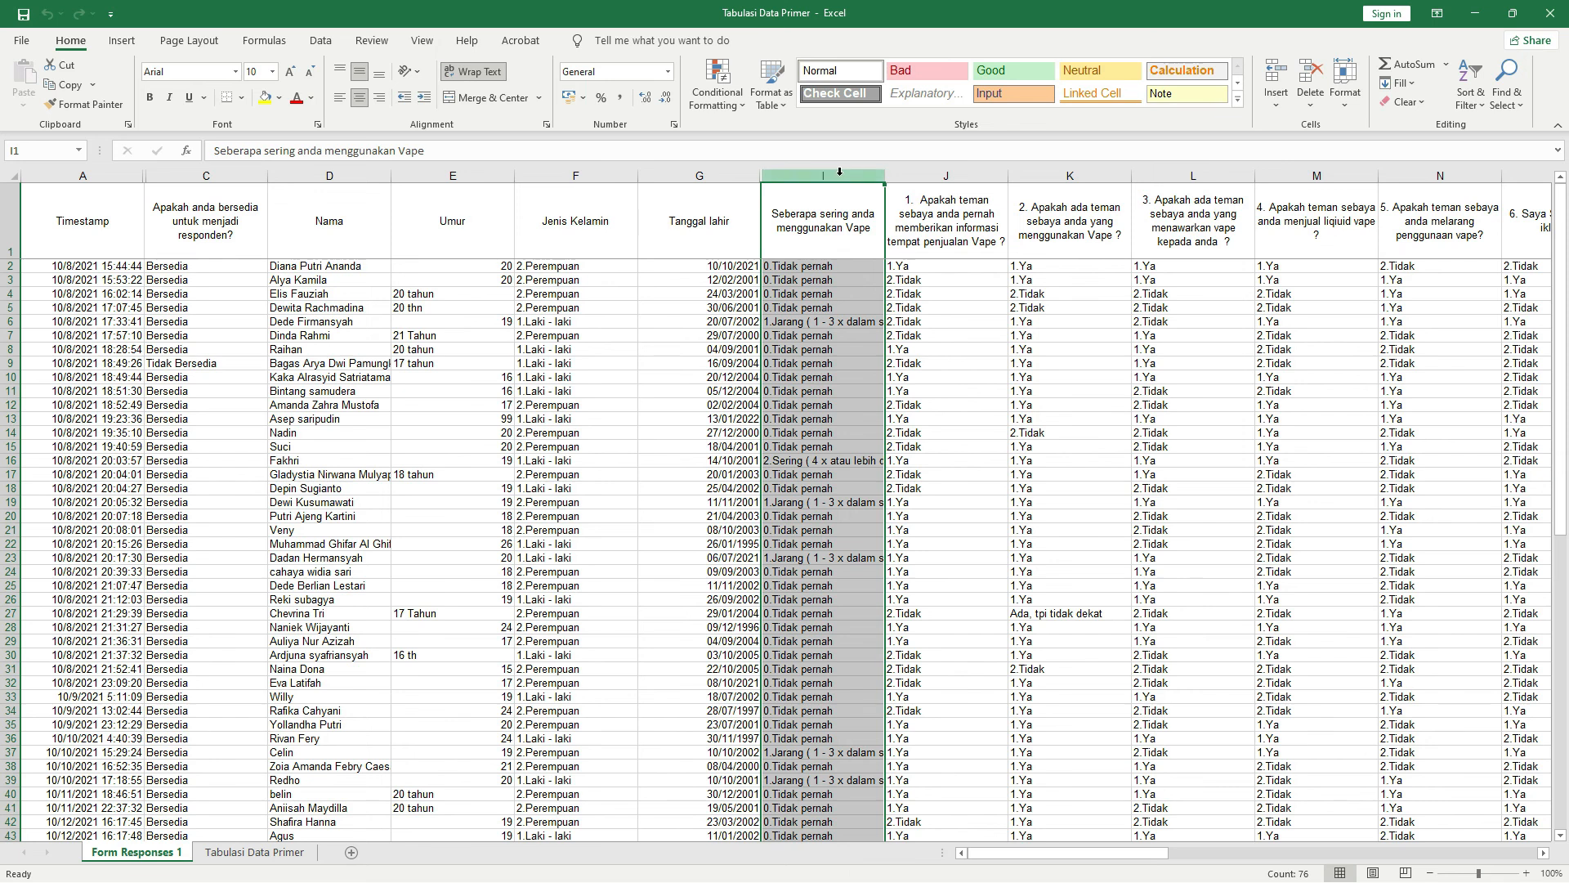
click(929, 174)
key(ctrl+shift+Right)
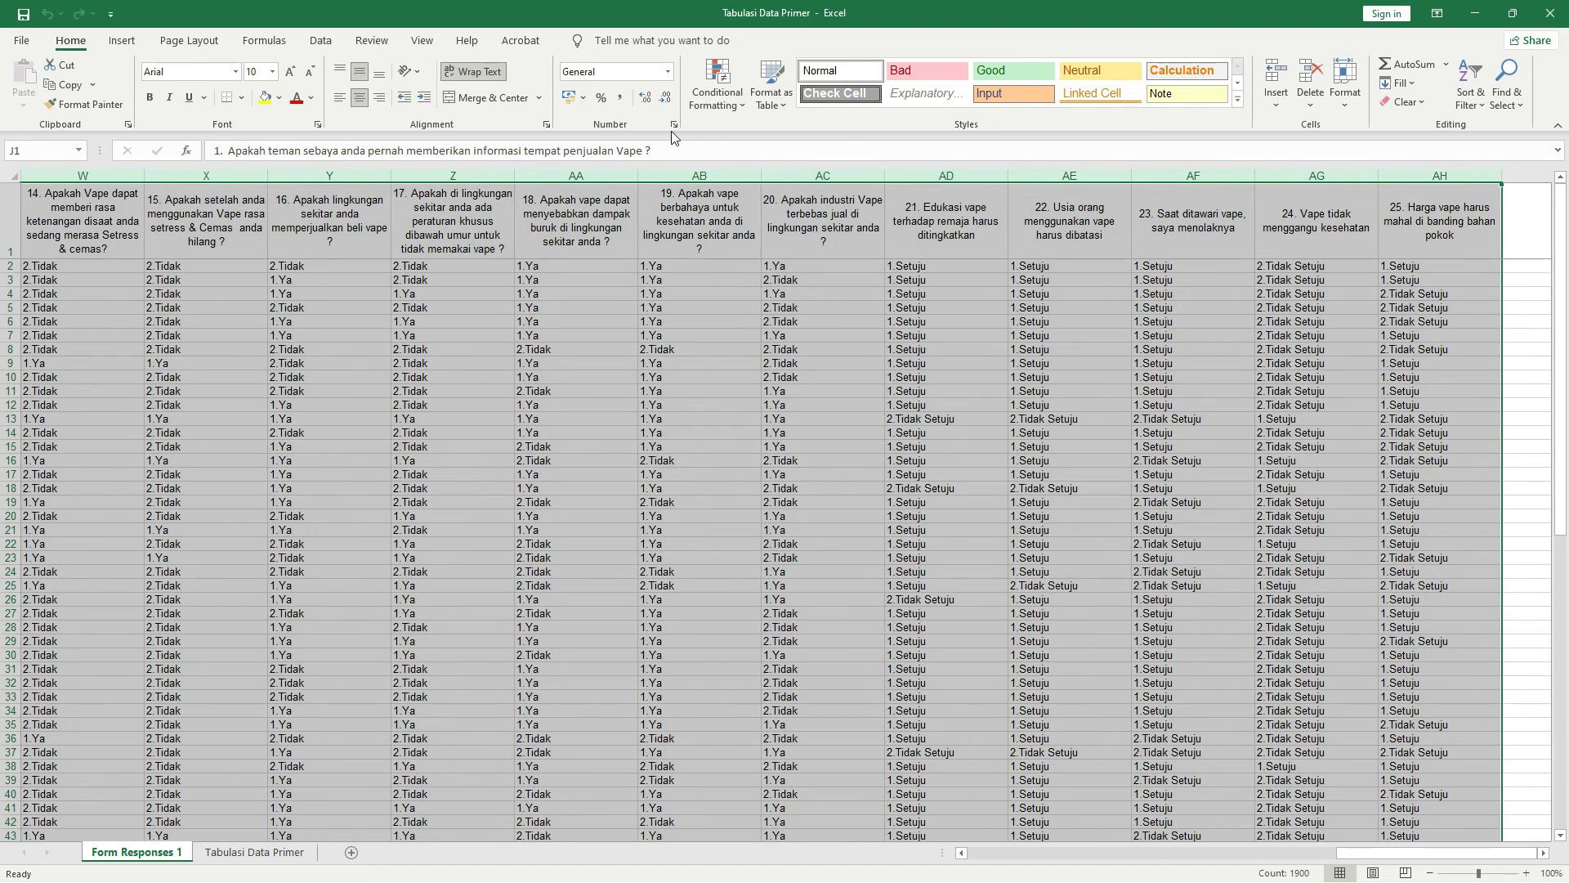
click(232, 854)
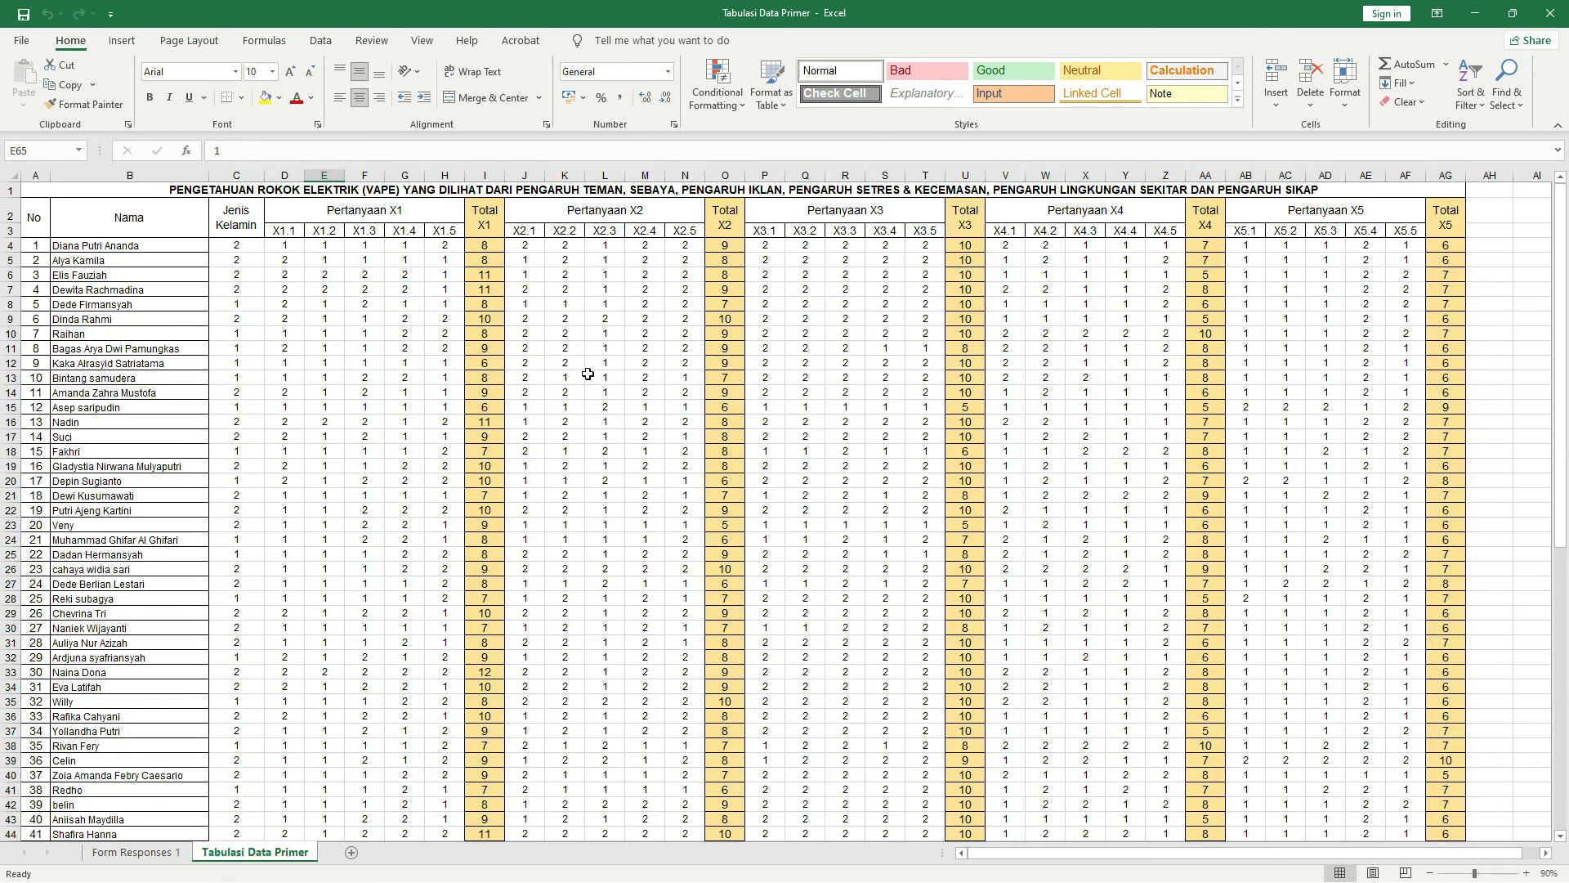
scroll(526, 501, down, 20)
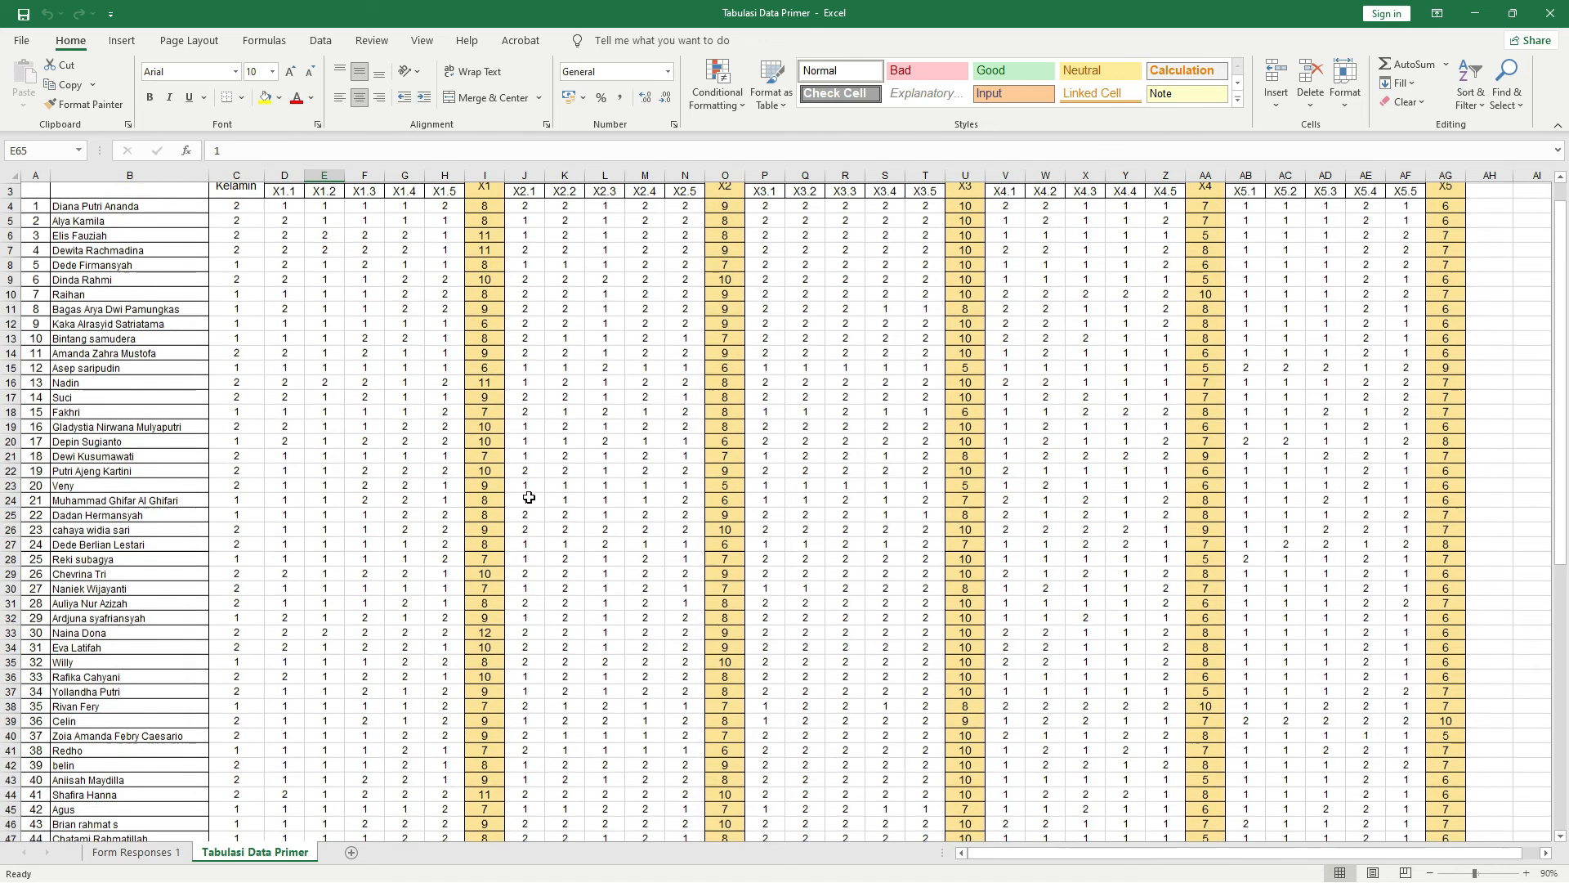
scroll(526, 501, up, 20)
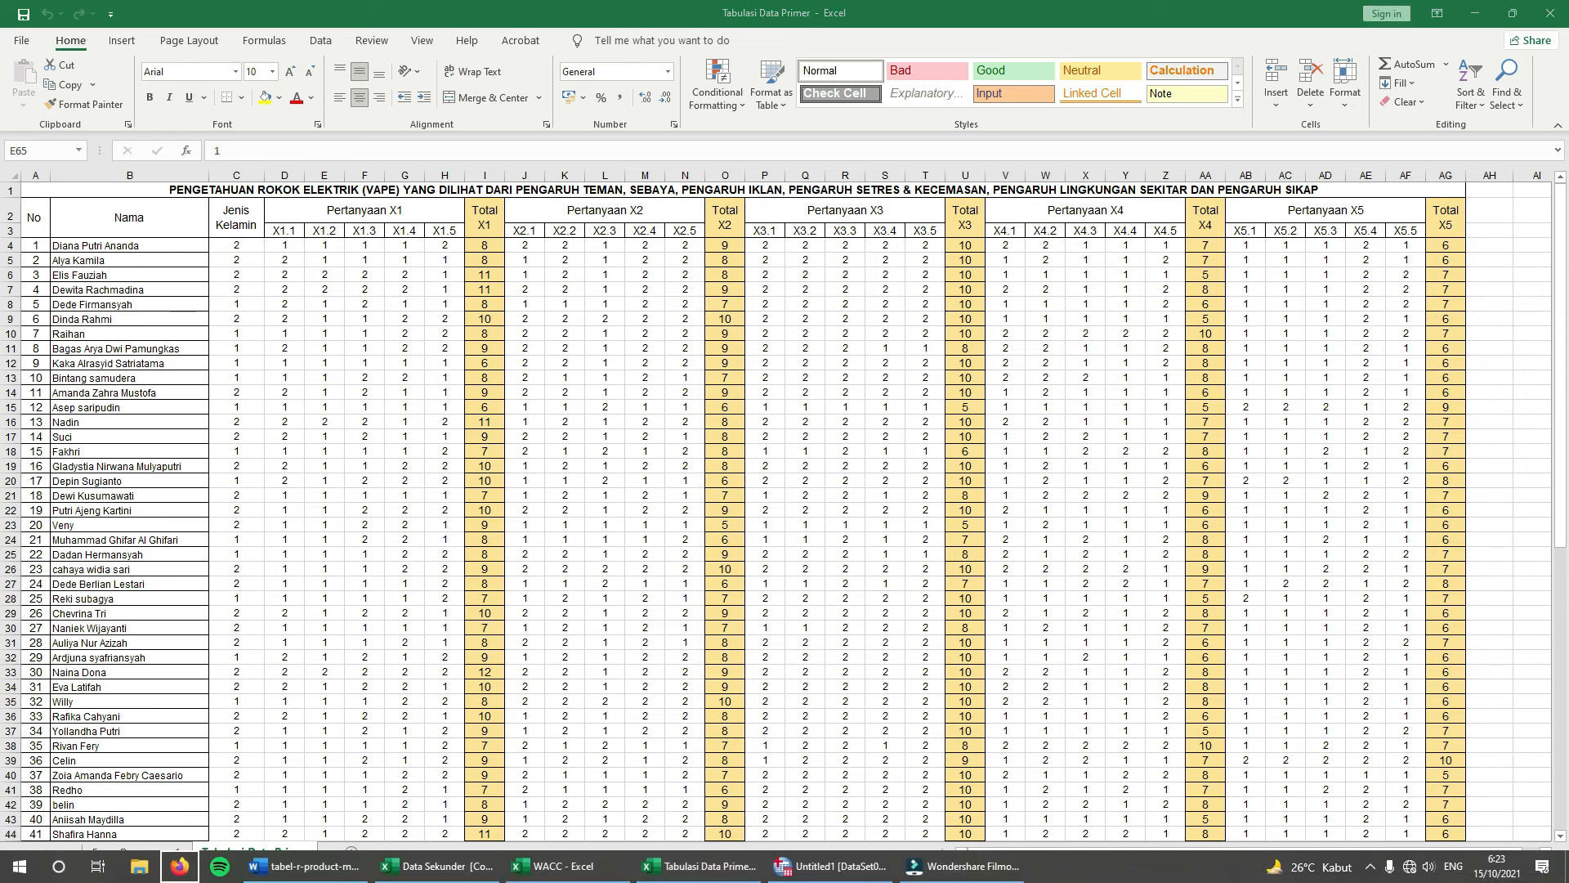
- Switch to the Data Sekunder workbook and examine the variable columns X1 through Y in the RINGKASAN sheet
mouse_move(437, 866)
click(379, 793)
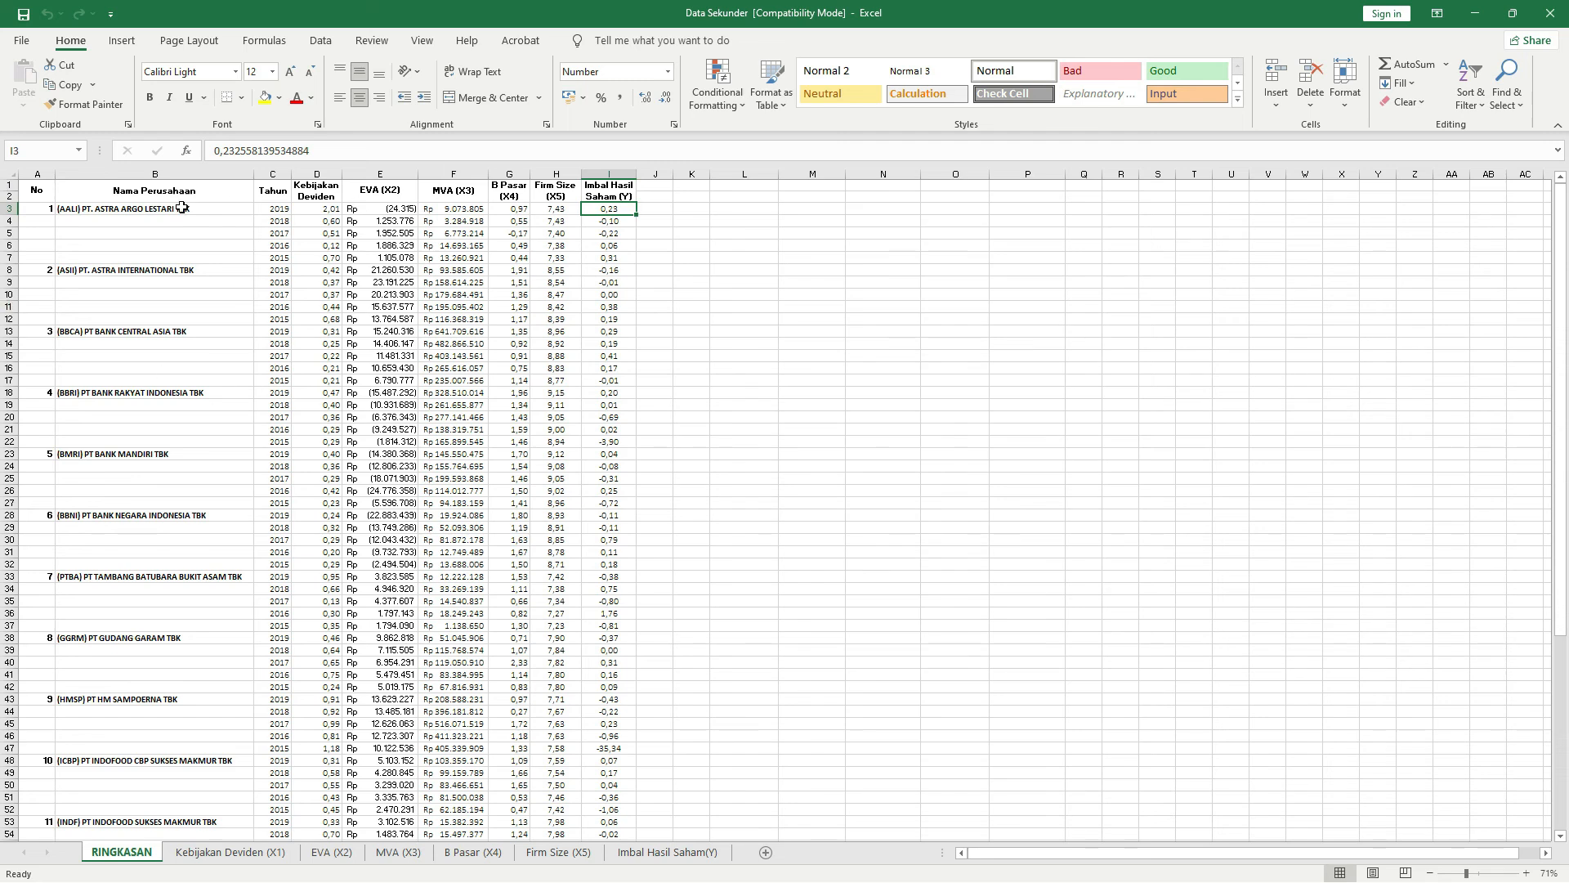
click(331, 174)
click(383, 175)
click(445, 174)
click(510, 174)
click(565, 173)
click(609, 174)
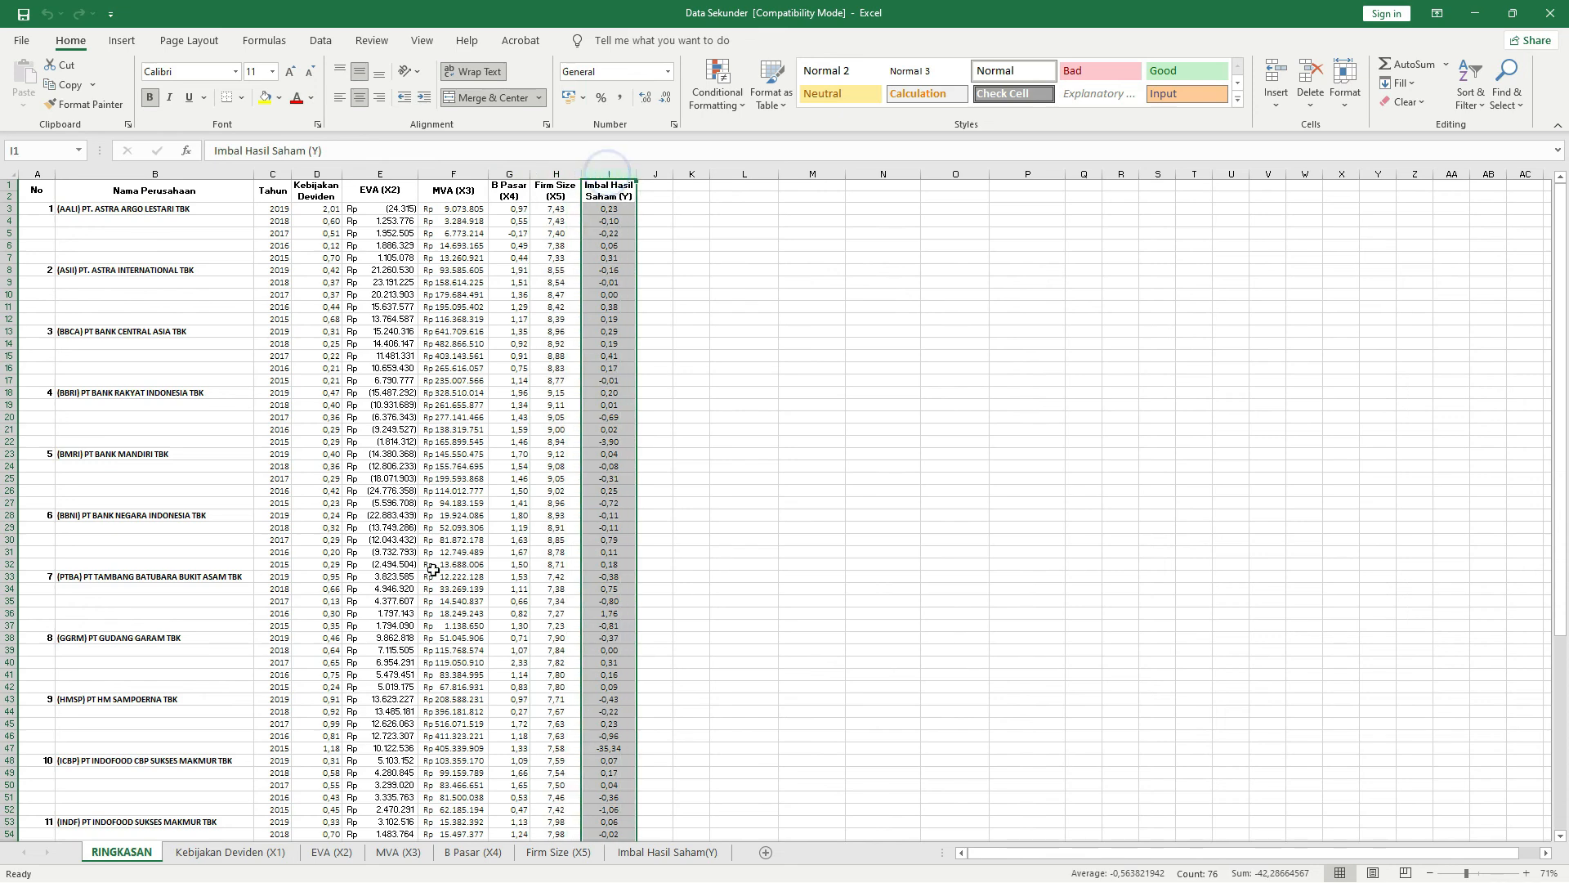
- Look through the individual variable sheets from Kebijakan Deviden (X1) to Imbal Hasil Saham(Y)
click(269, 853)
click(335, 853)
click(403, 853)
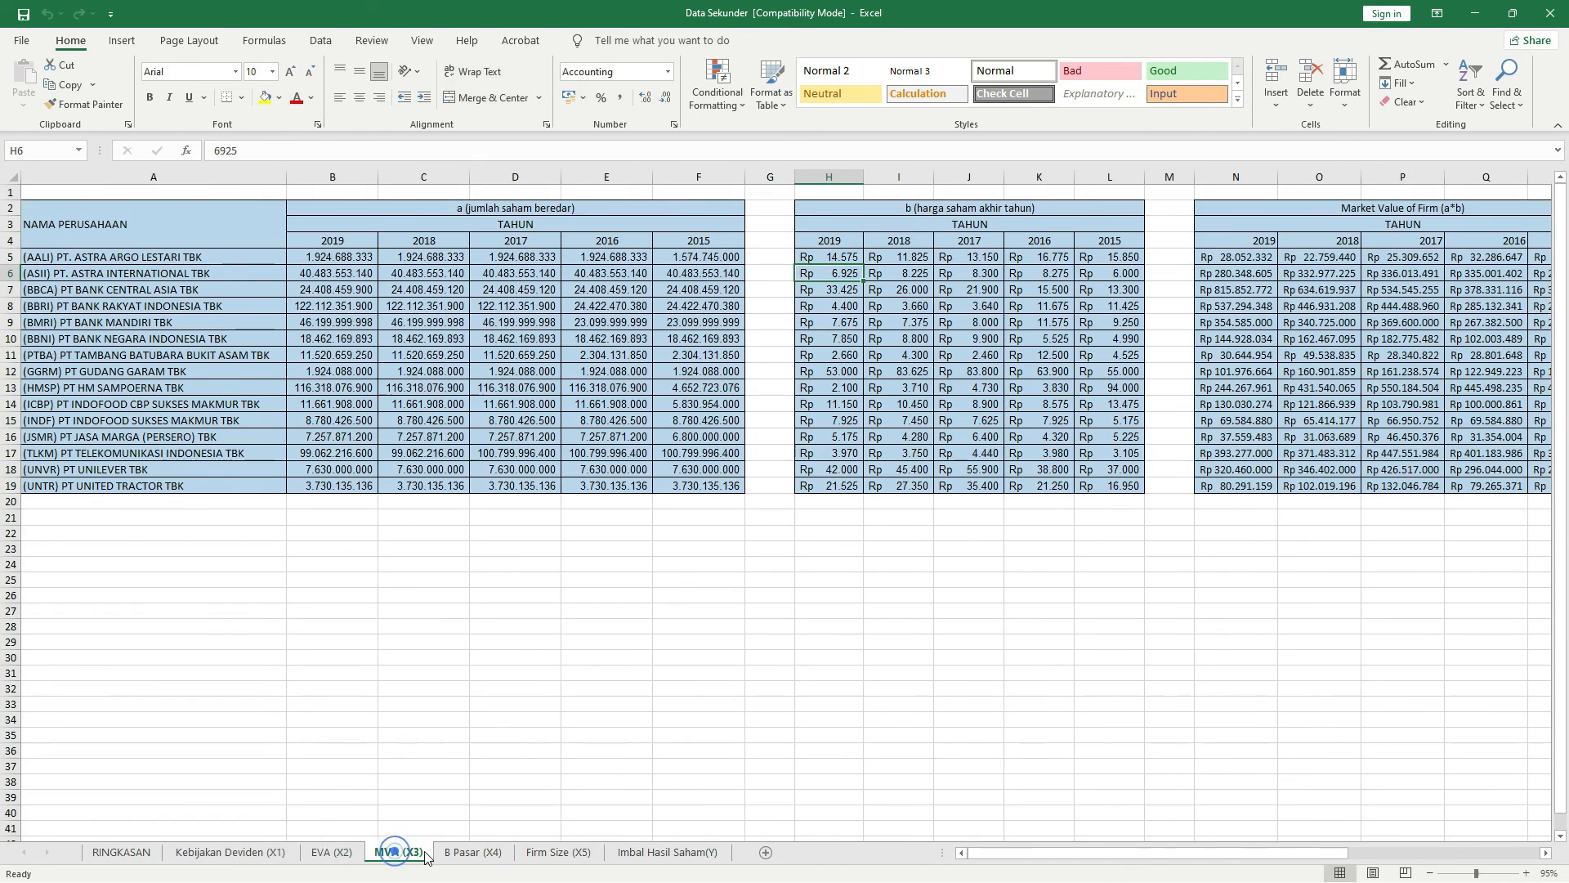
click(467, 852)
click(541, 854)
click(640, 854)
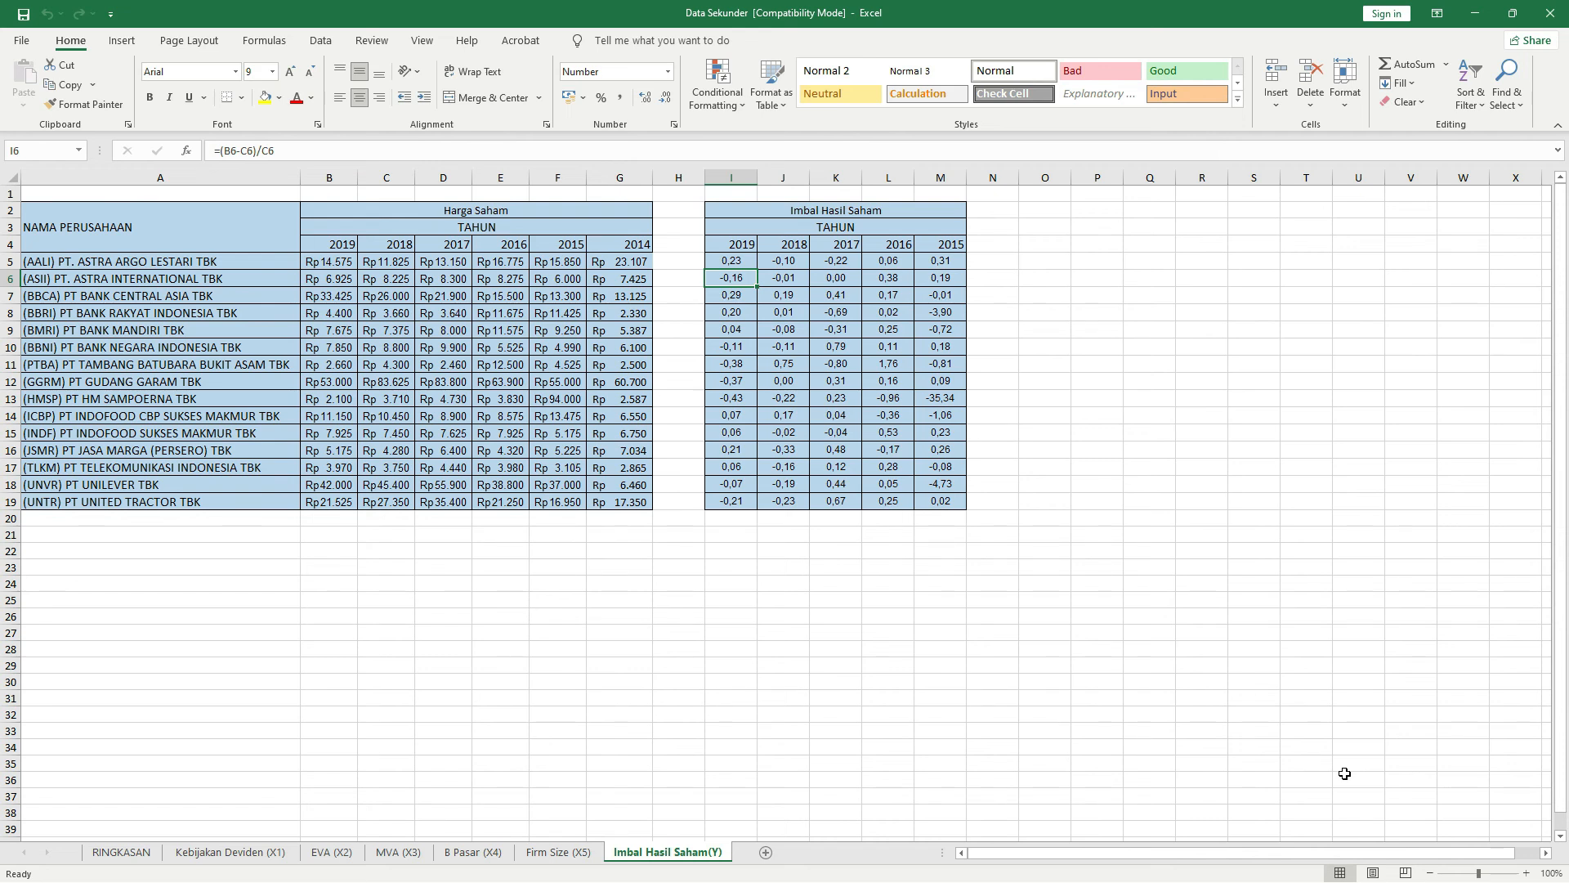
- Return to the Tabulasi Data Primer workbook and copy the X1.1 to X1.5 answers with their Total X1 column, rows 4 to 78
key(super+t)
key(super+t)
key(super+t)
key(super+t)
key(super+t)
key(super+t)
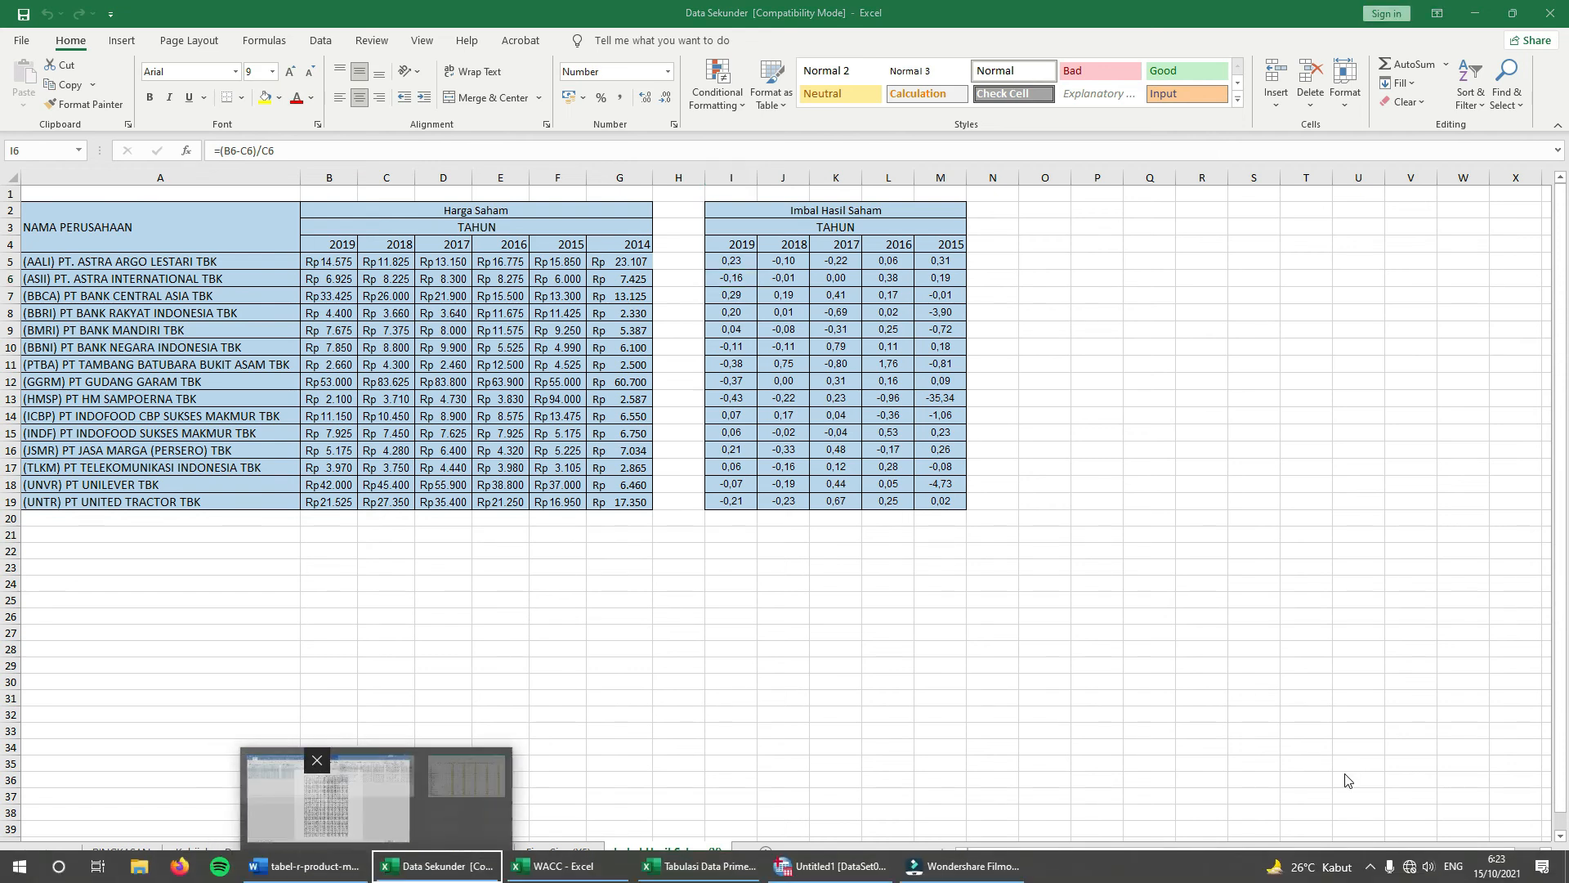
key(super+t)
key(Return)
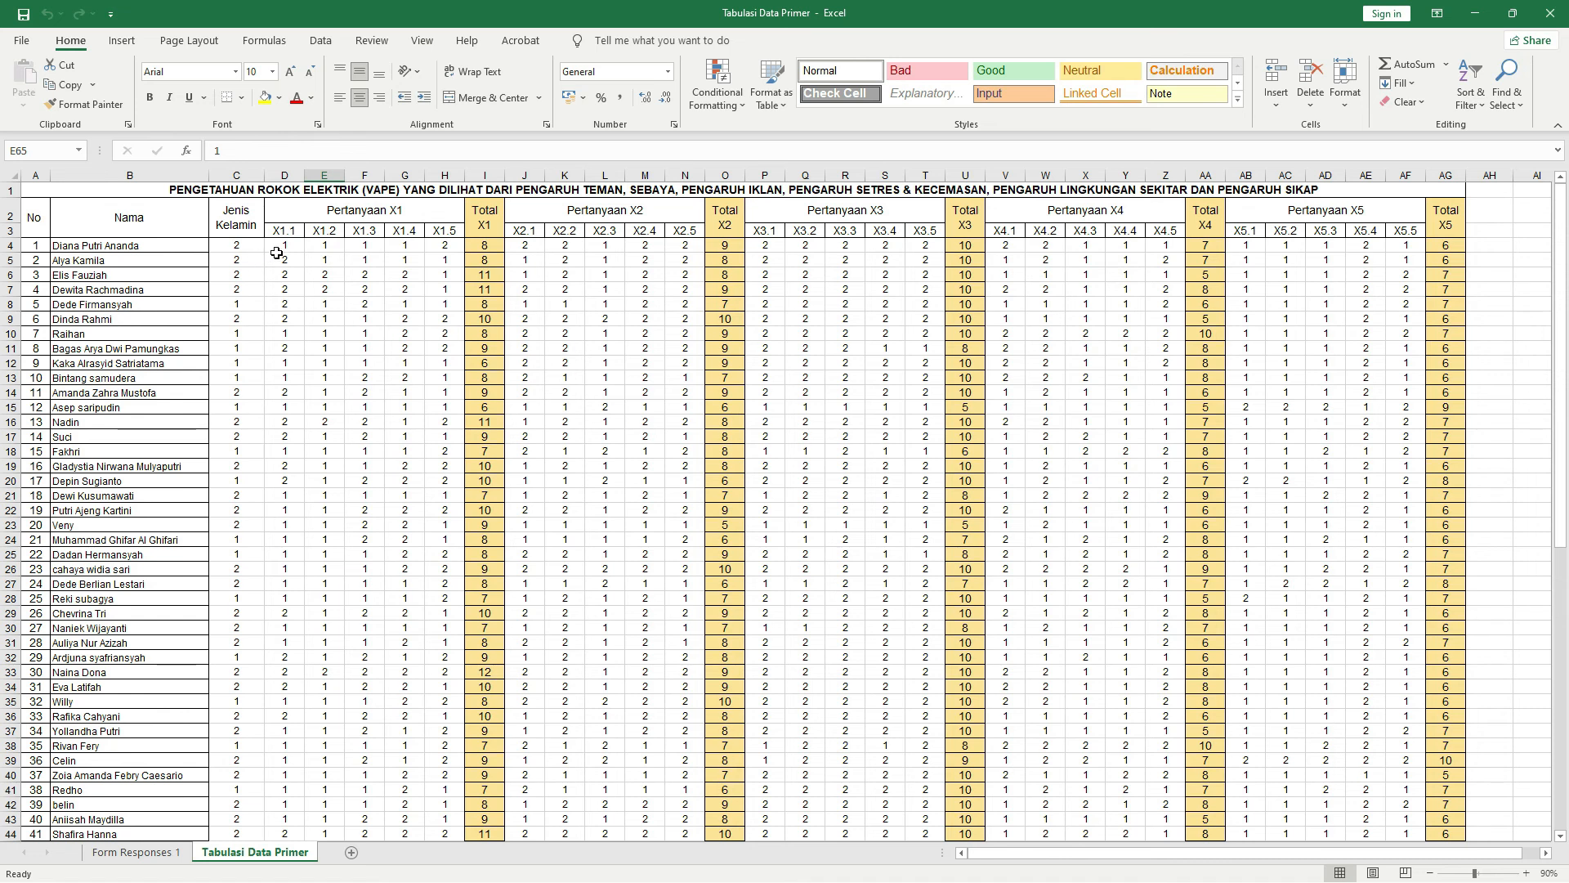
drag(286, 245, 466, 803)
key(ctrl+c)
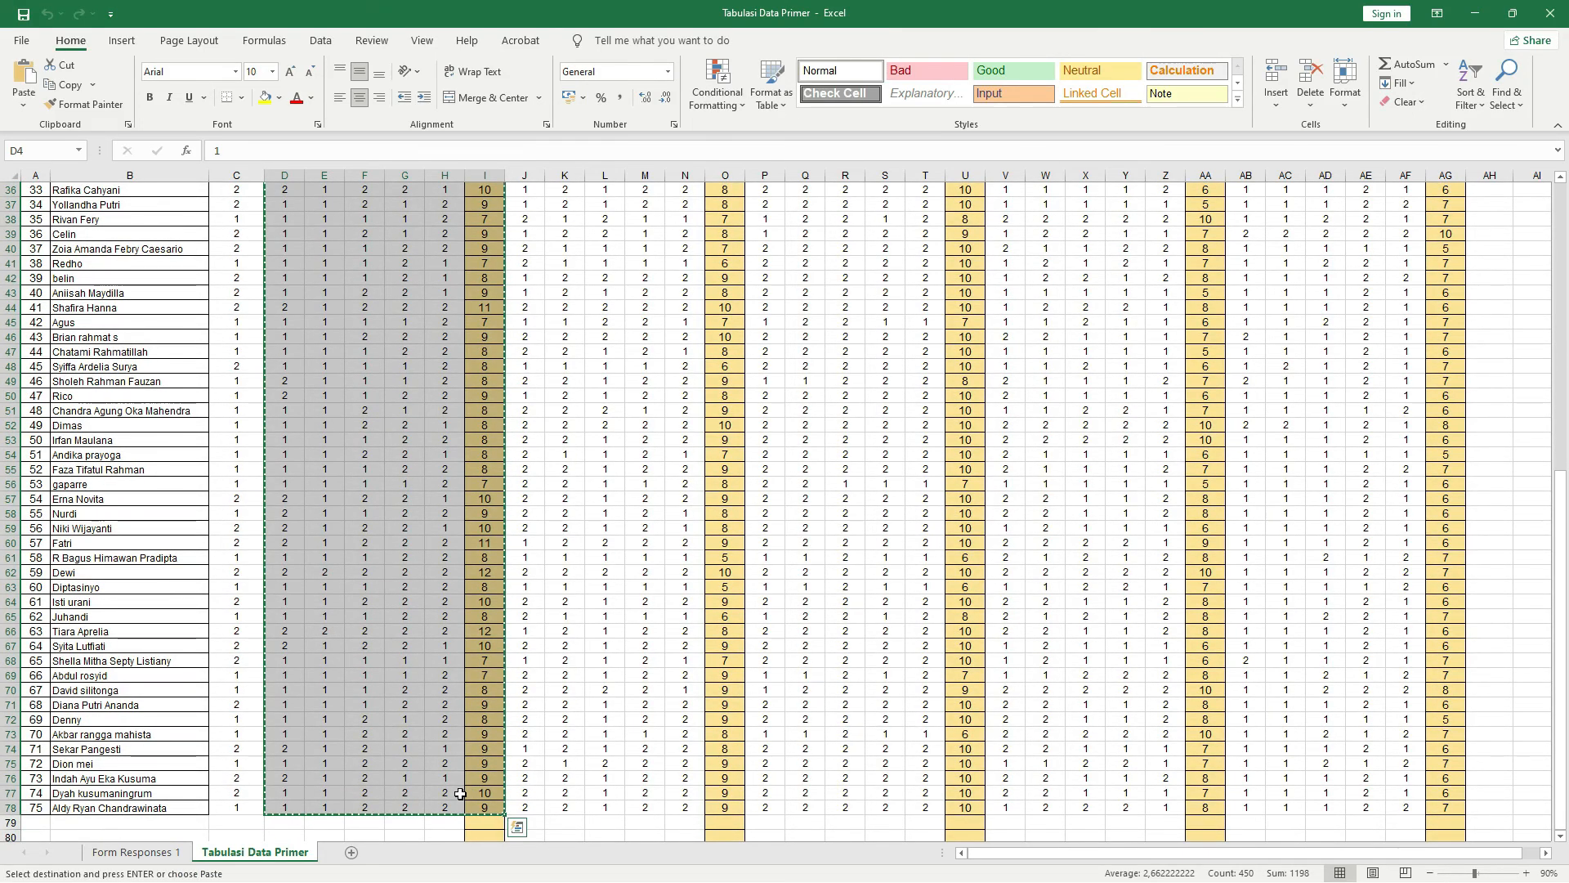
- Switch to the SPSS Data Editor and paste the copied X1 data starting at the first cell of the data sheet
key(super+t)
key(super+t)
key(super+t)
key(super+t)
key(super+t)
key(super+t)
key(super+t)
key(super+t)
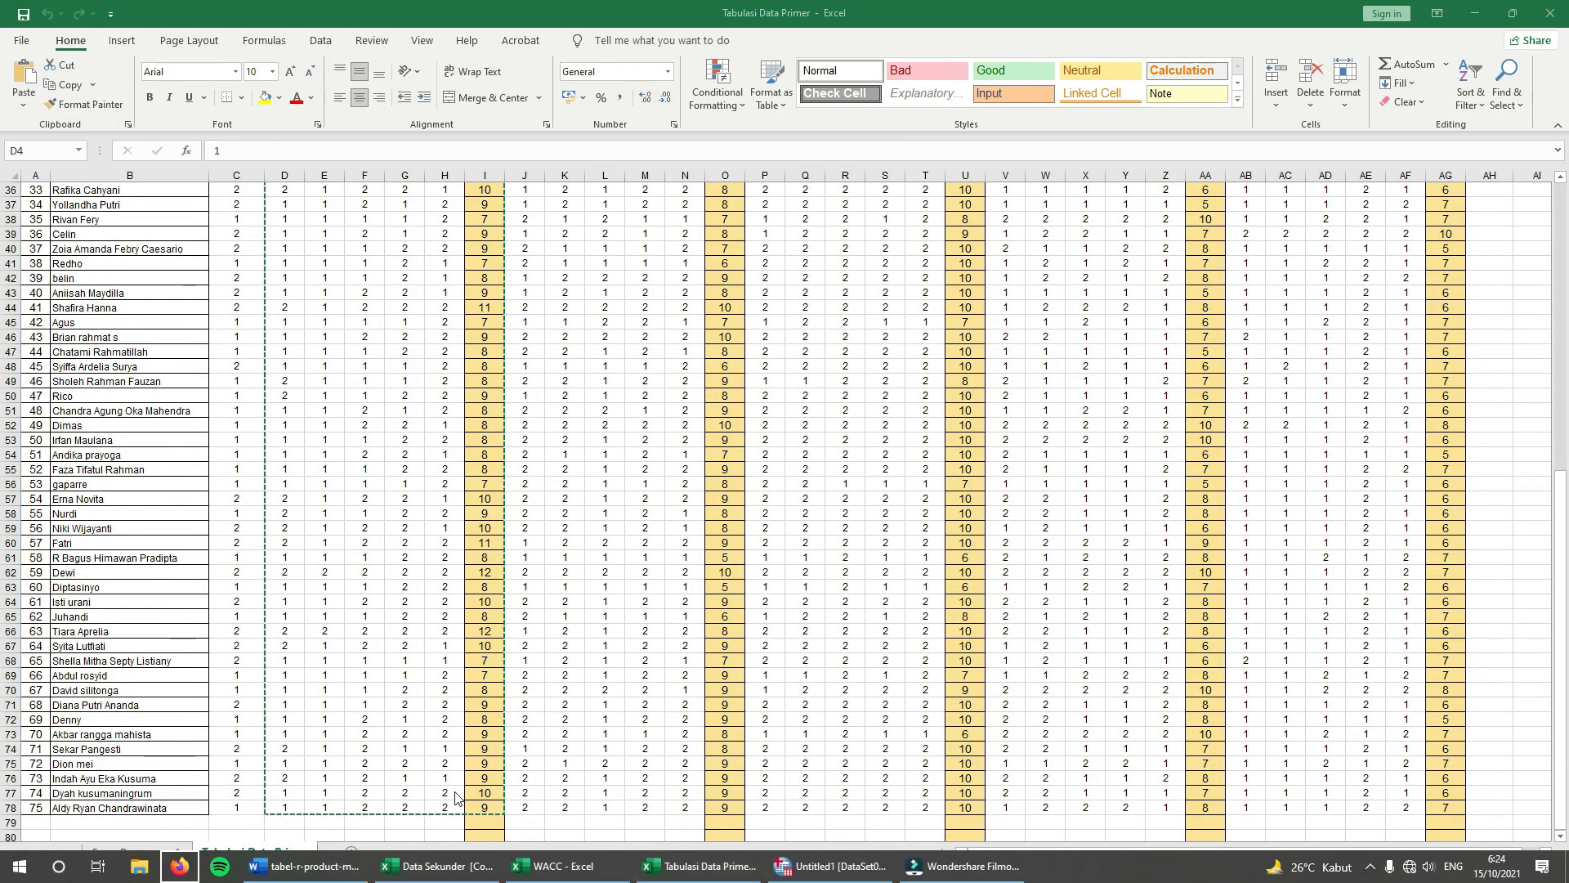
key(Return)
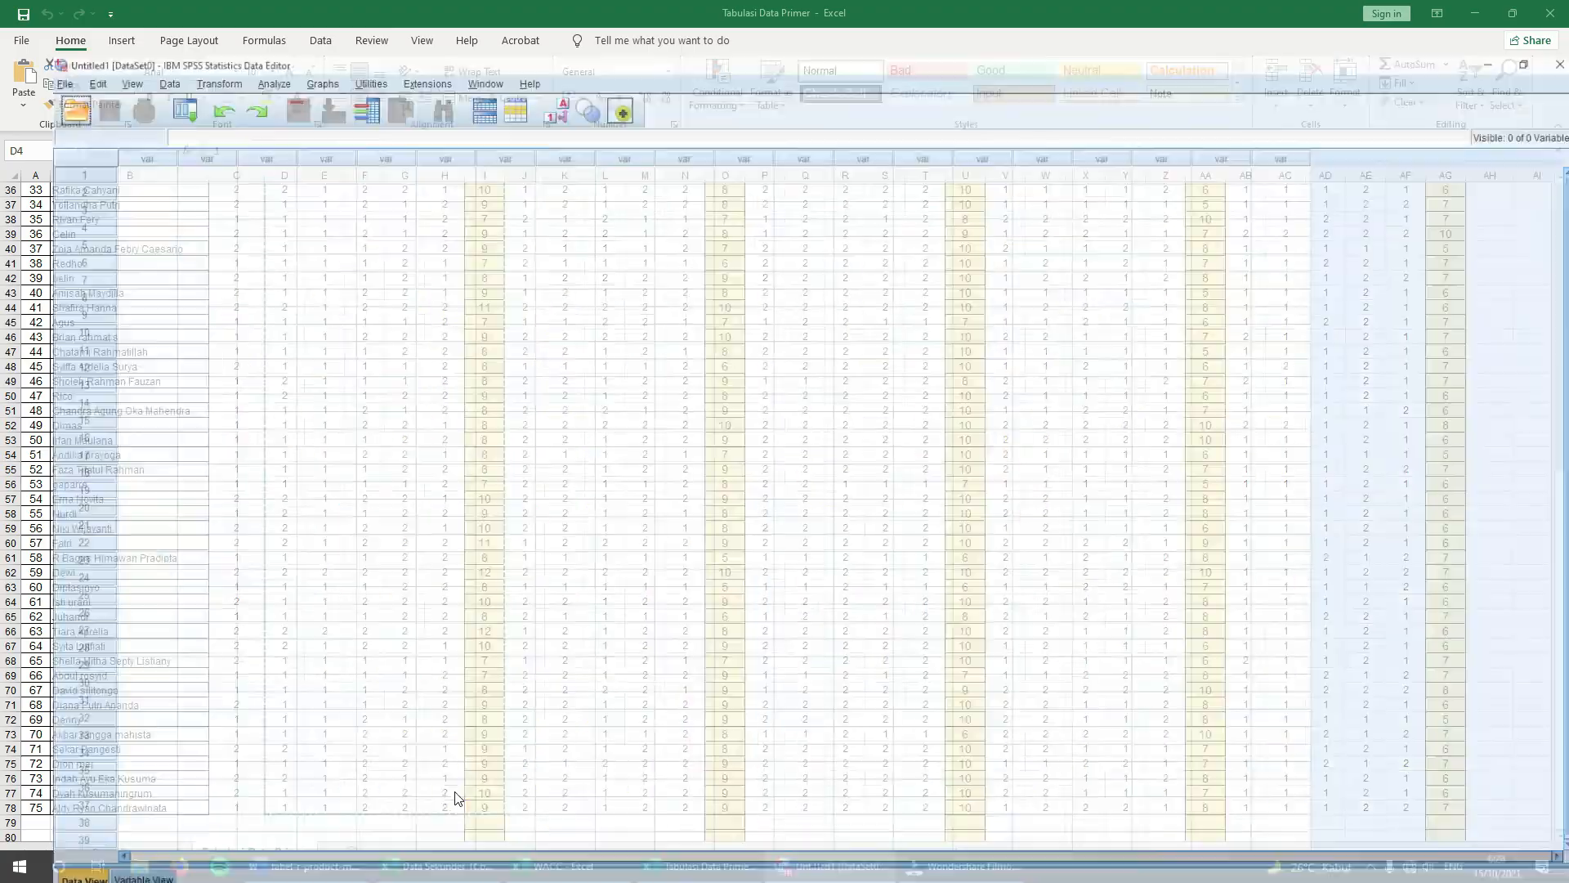
click(97, 122)
key(ctrl+v)
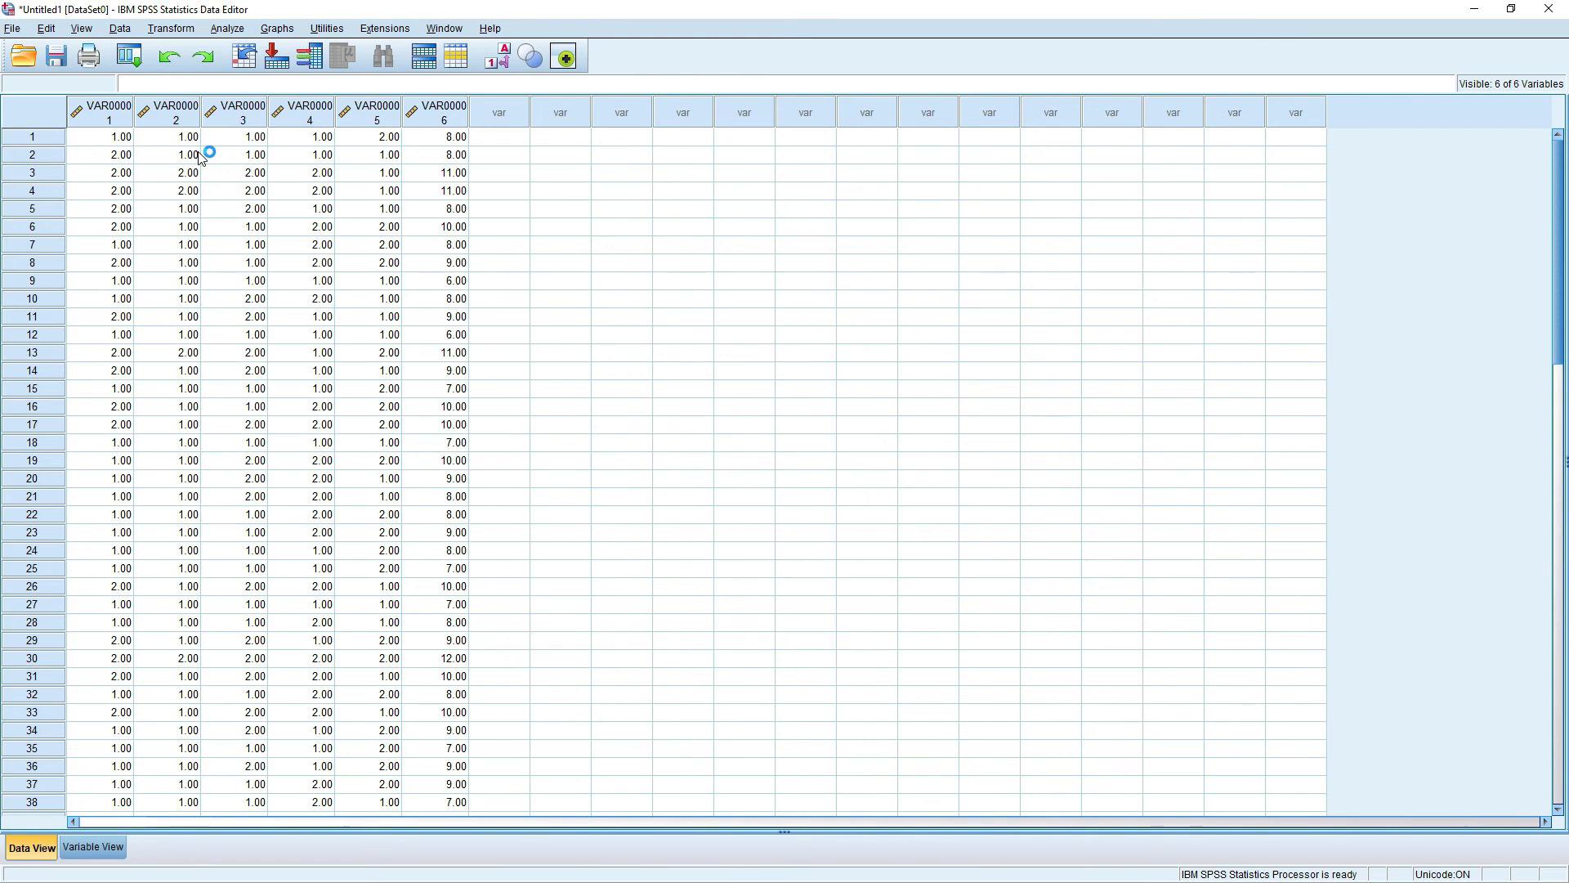
- Check the pasted rows and the default variable definitions in Data View and Variable View
scroll(331, 264, down, 4)
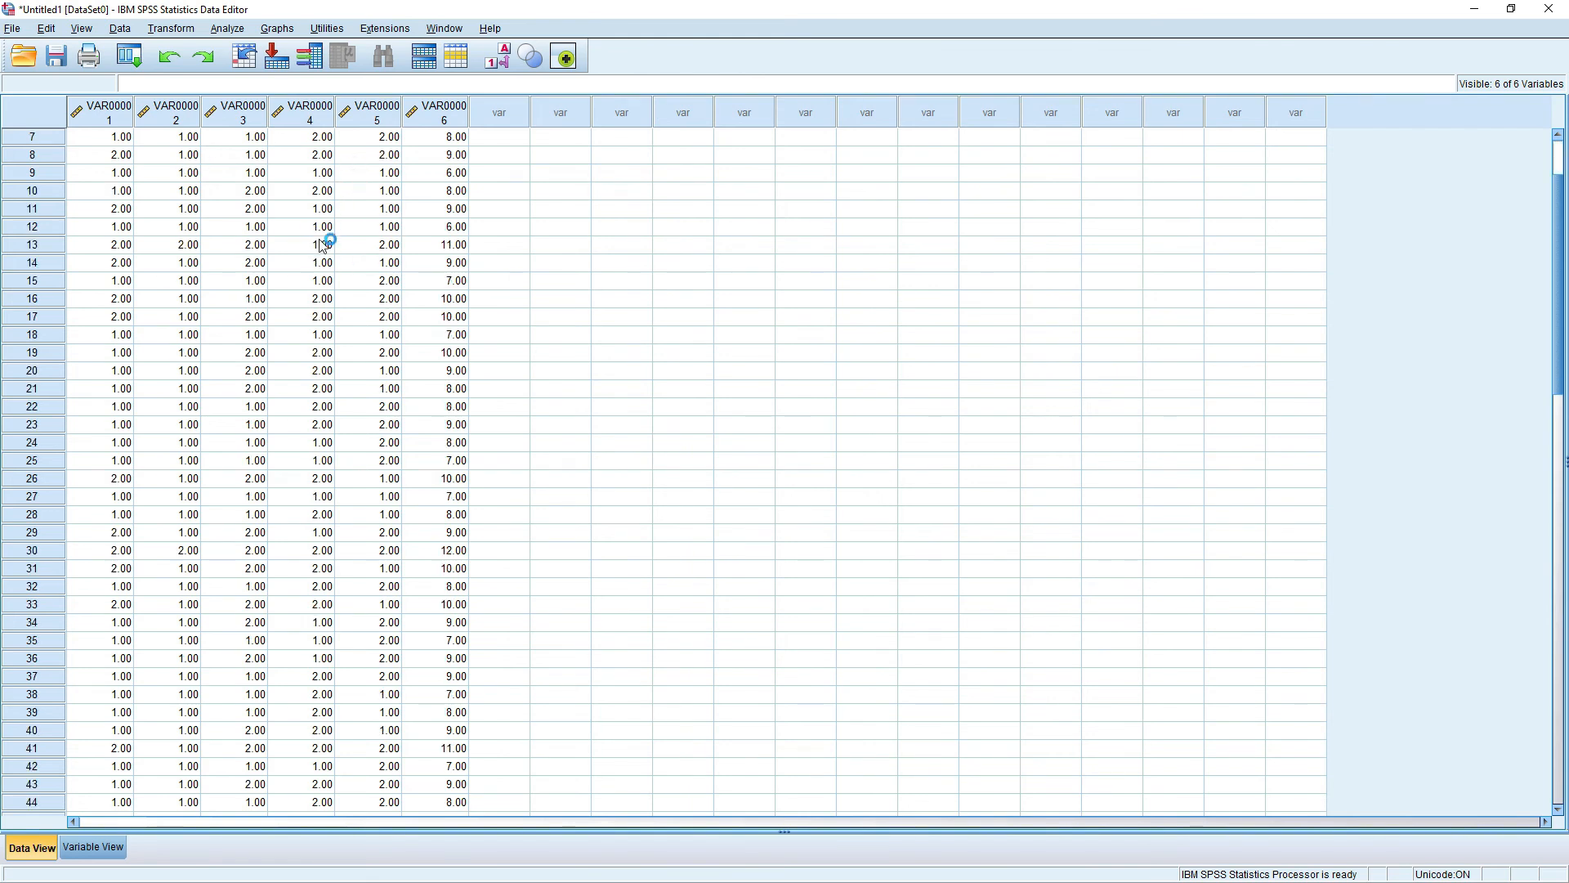
scroll(331, 264, up, 4)
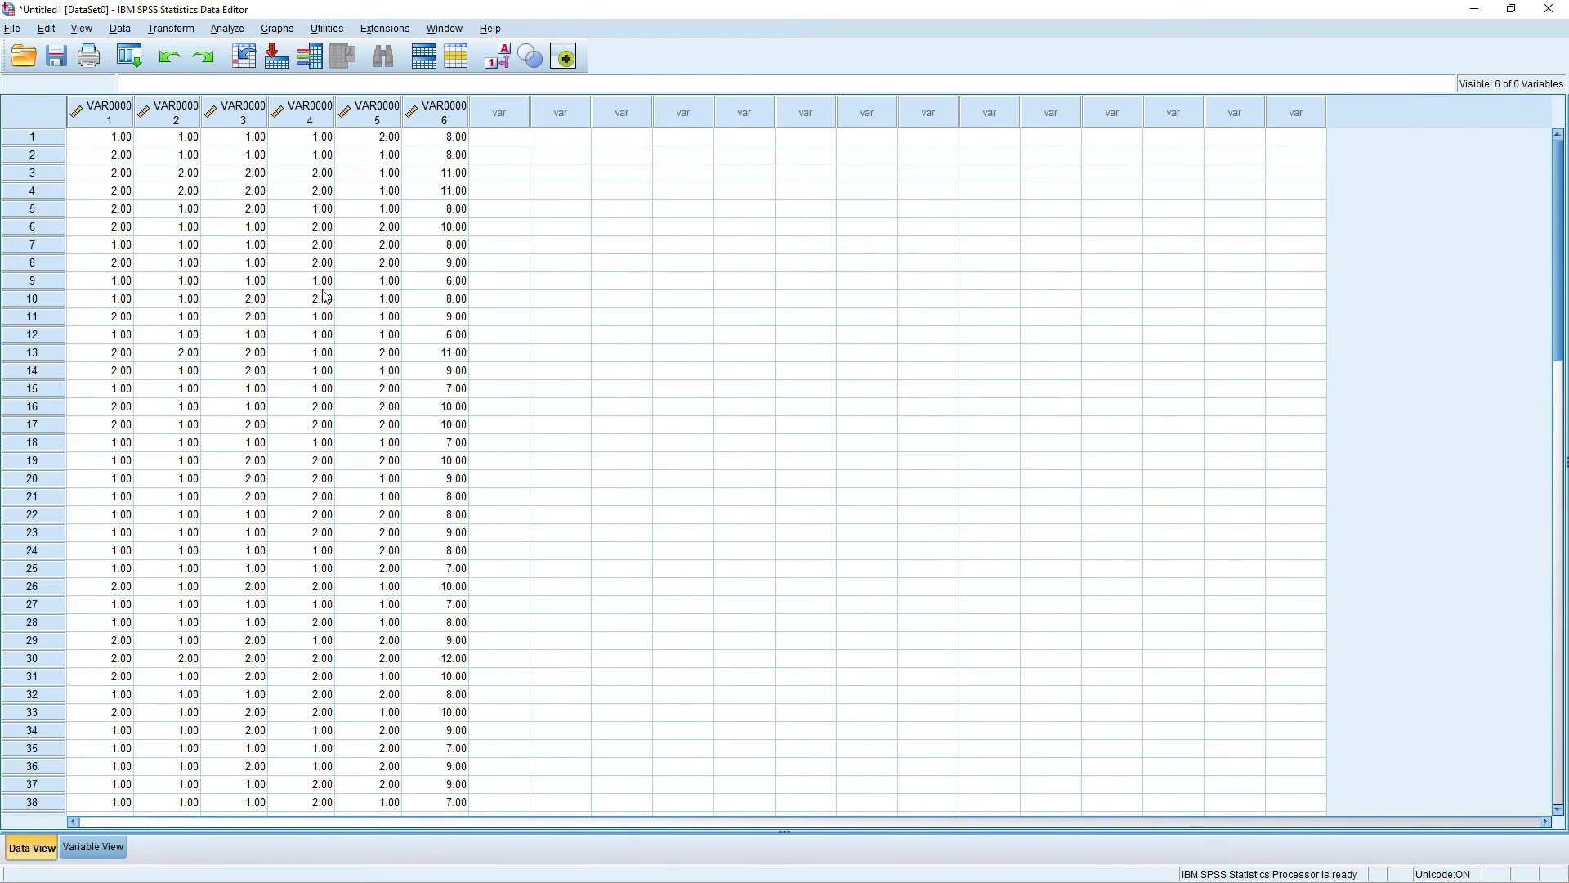
scroll(288, 309, down, 1)
scroll(297, 340, up, 1)
click(100, 847)
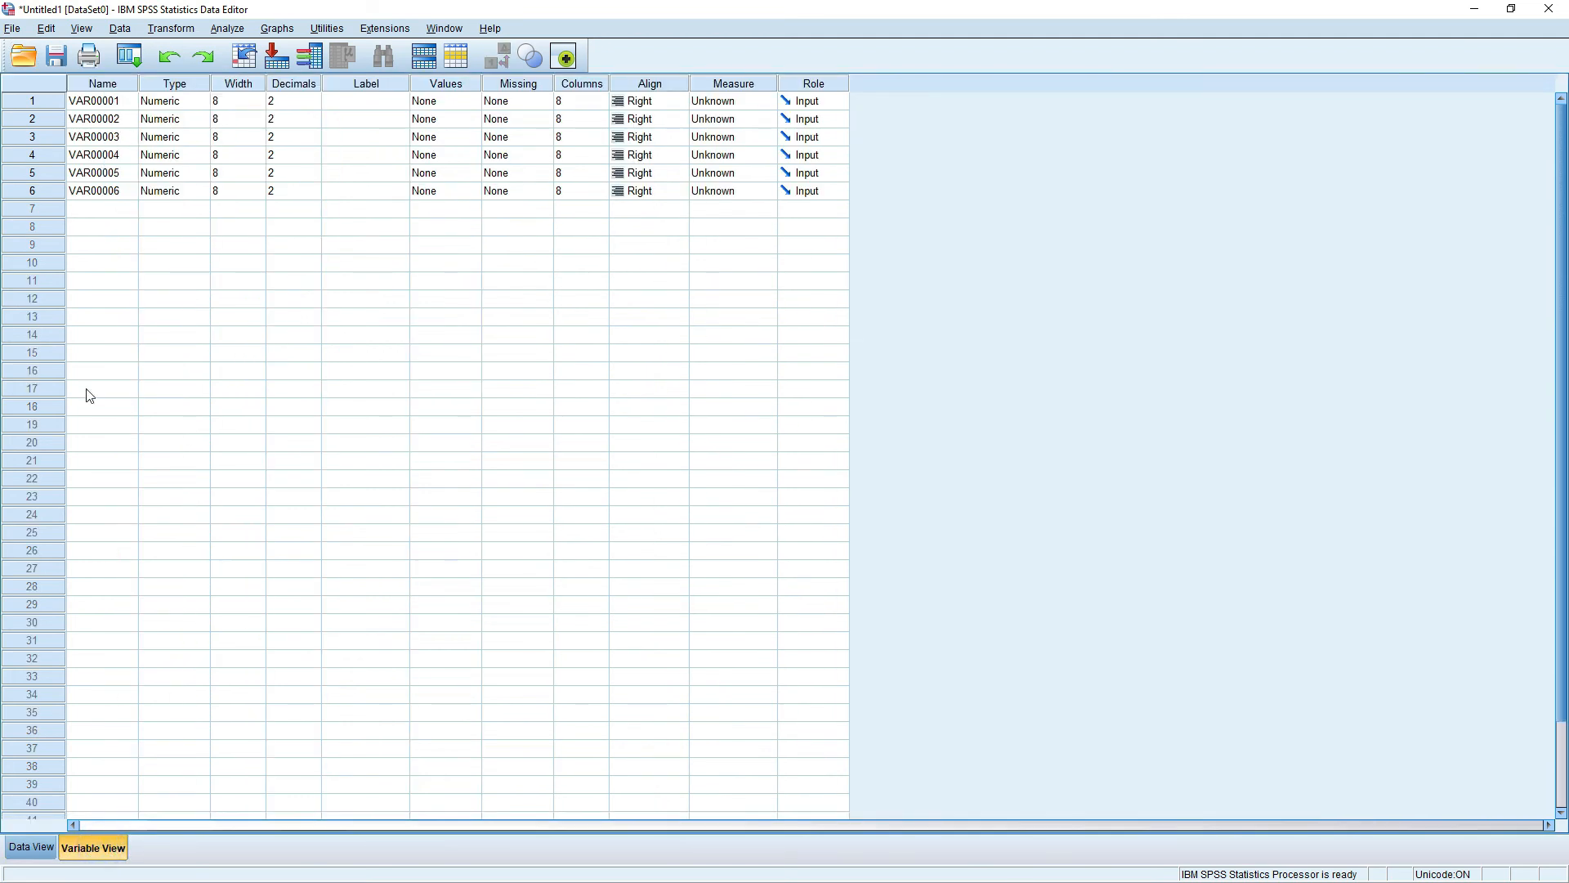
click(46, 846)
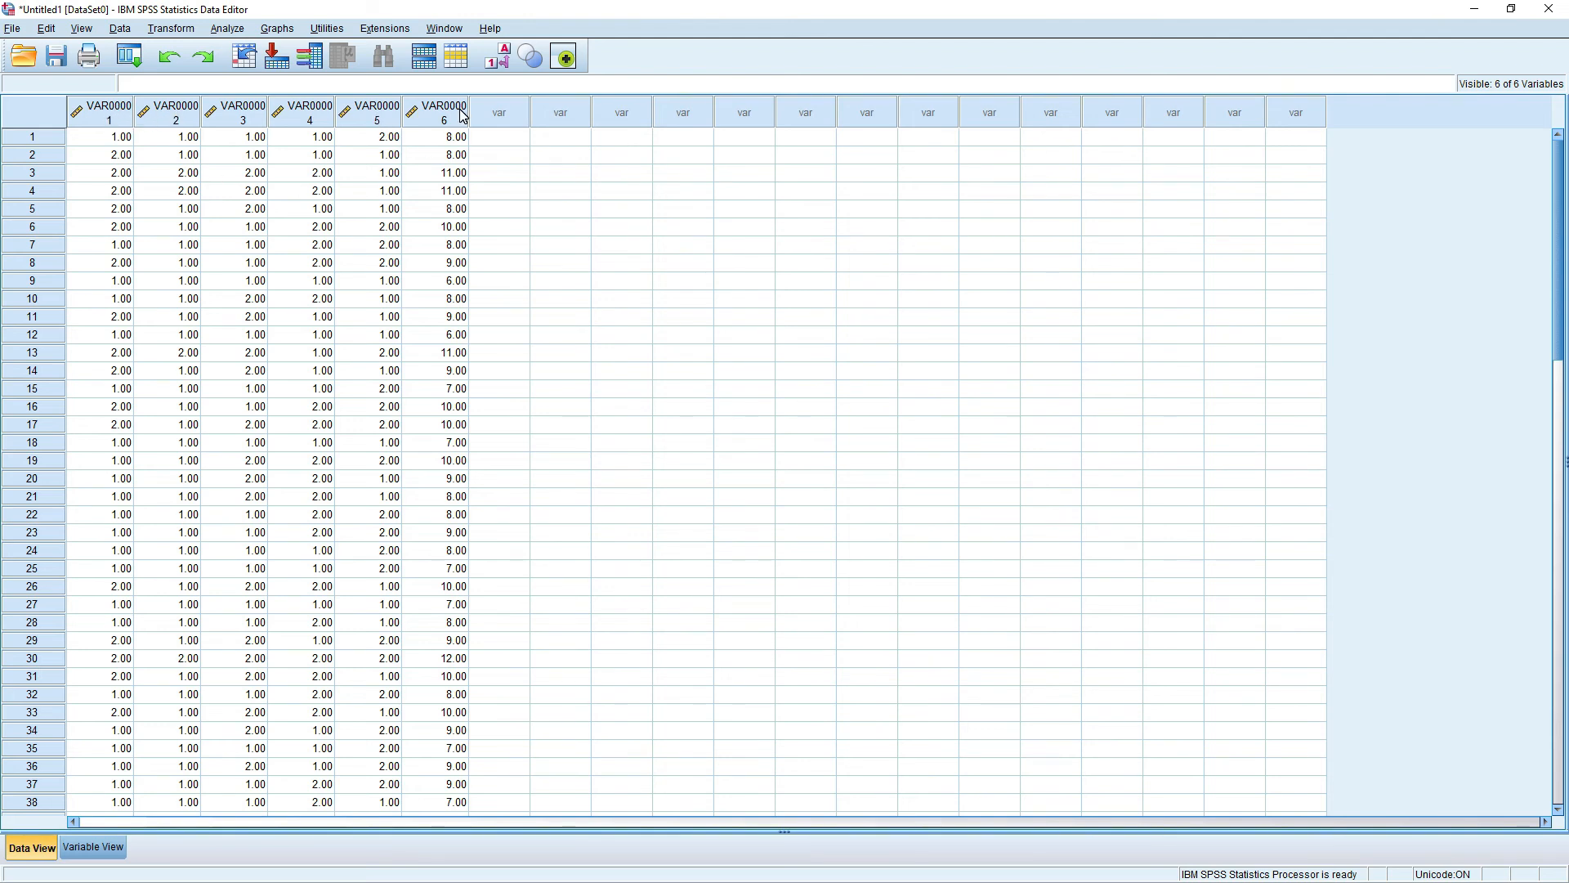
- Rename the first two variables X1.1 and X1.2 in Variable View
click(92, 850)
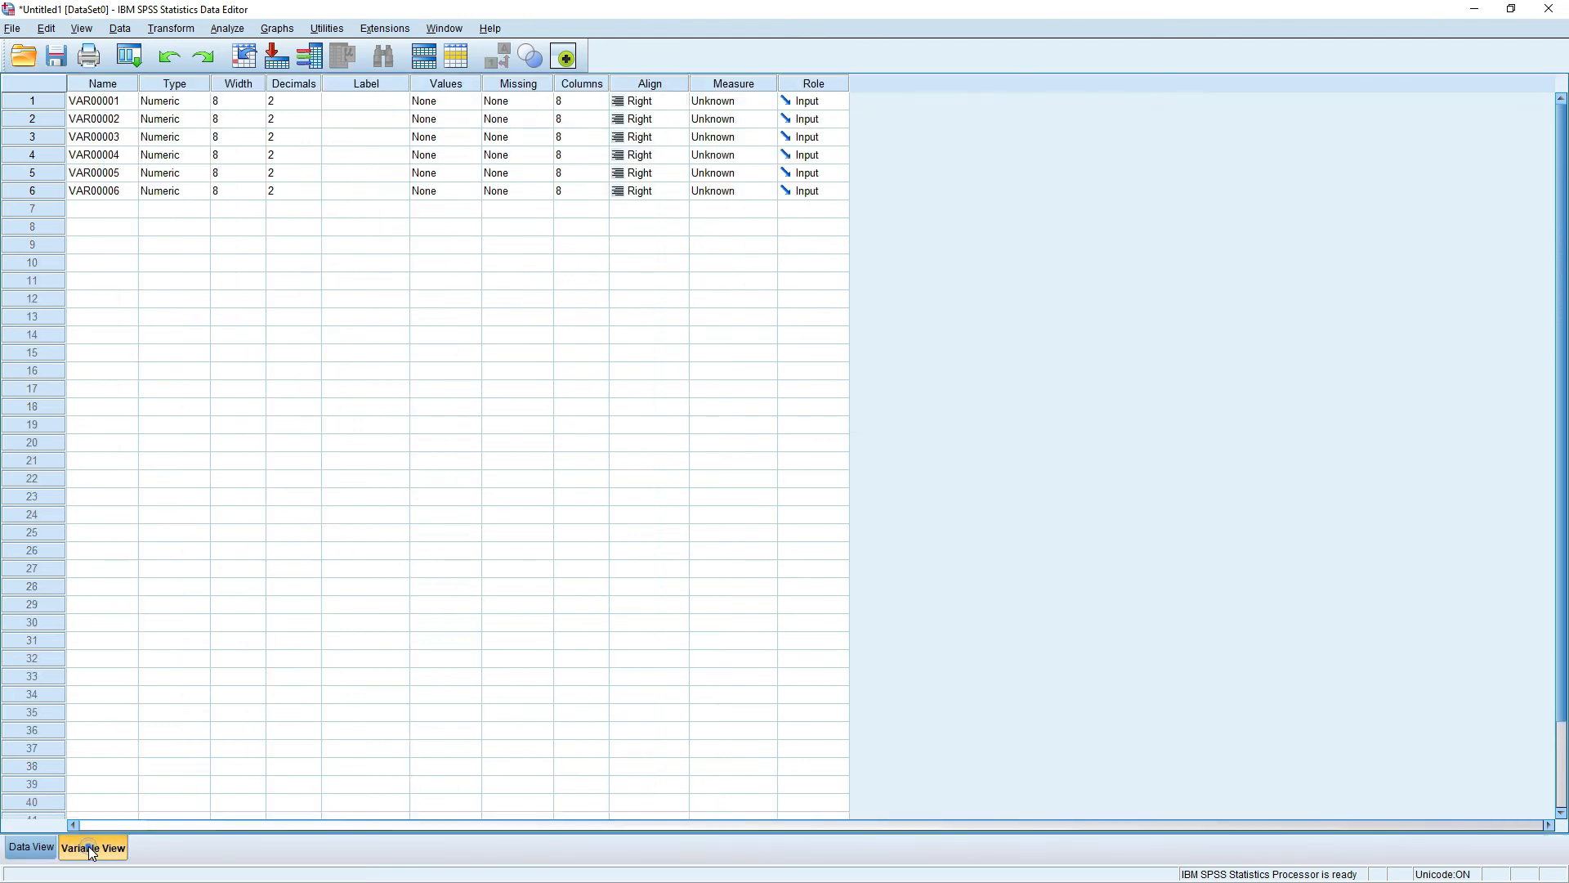
click(115, 103)
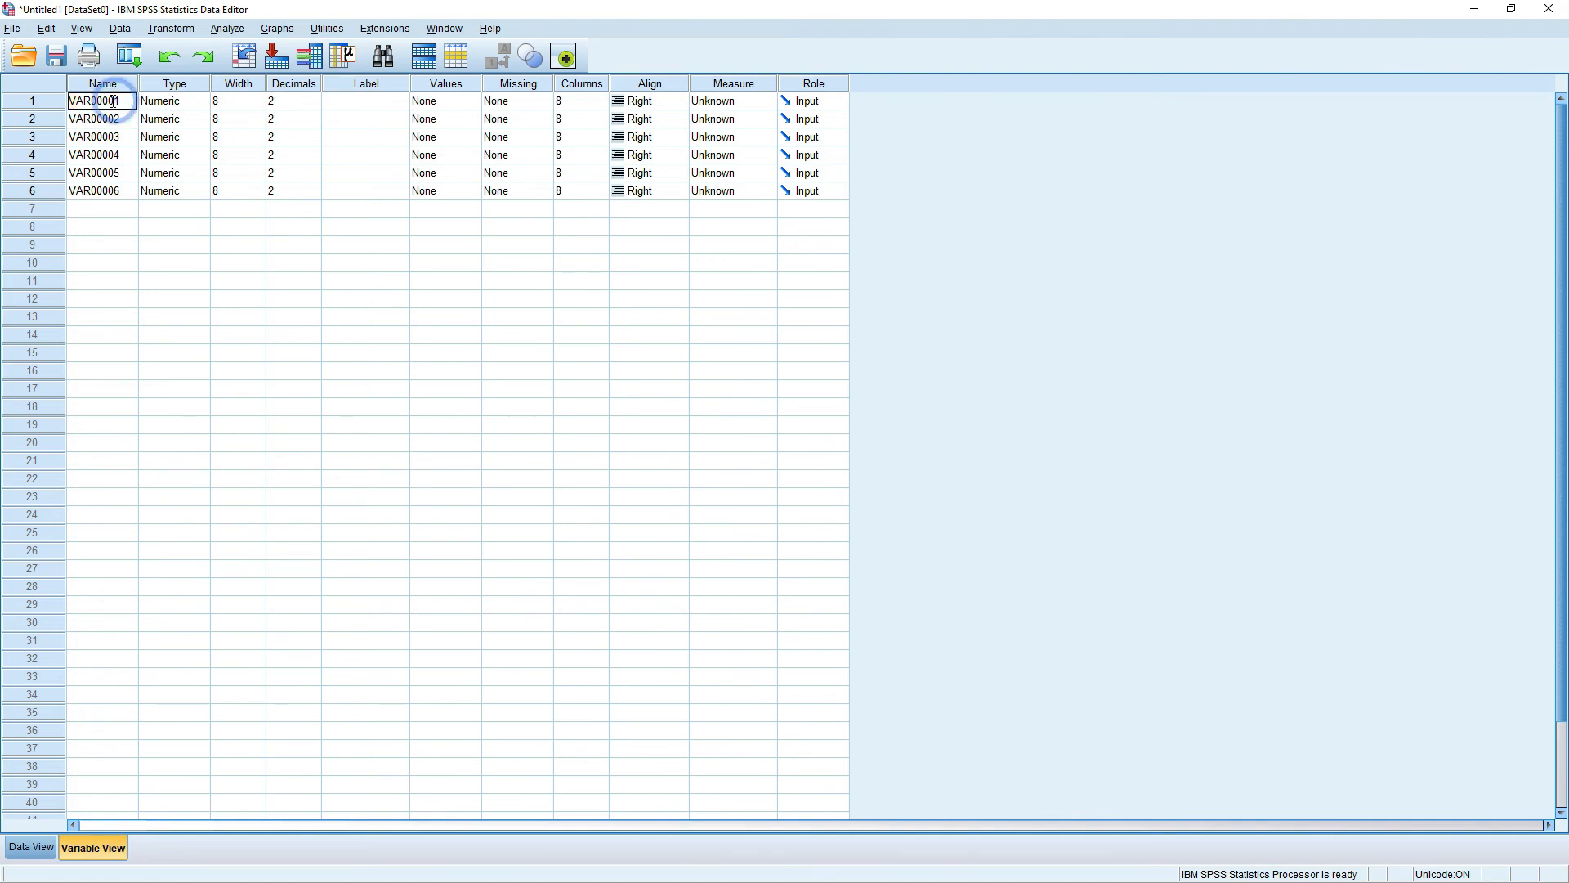
double_click(116, 101)
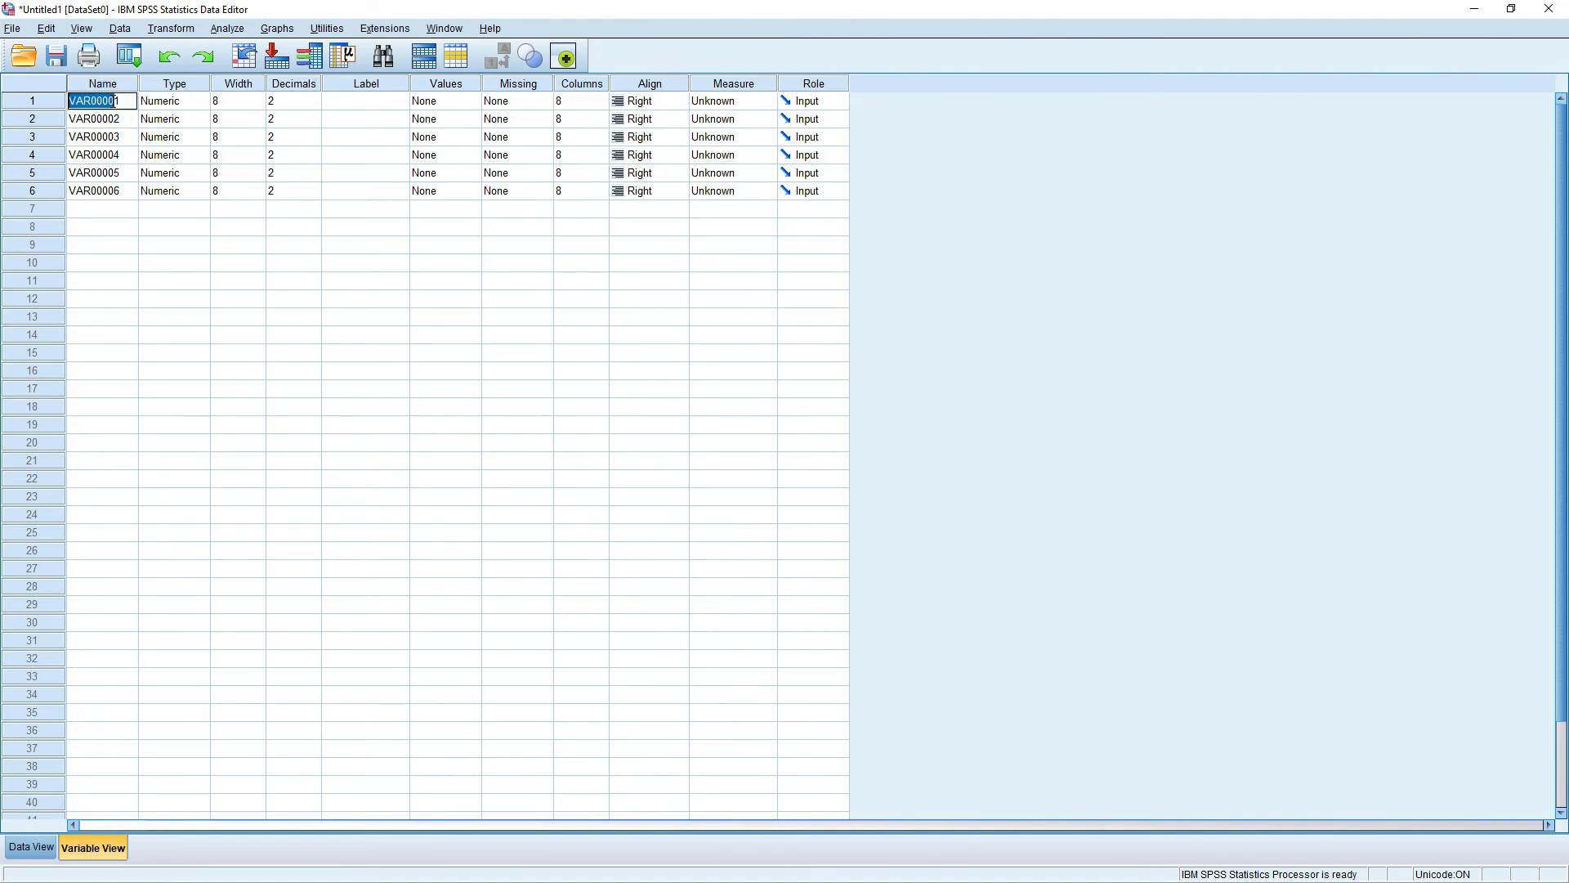
text(X1.1)
key(Return)
text(x1.)
text(2)
key(BackSpace)
text(1.2)
key(BackSpace)
key(Return)
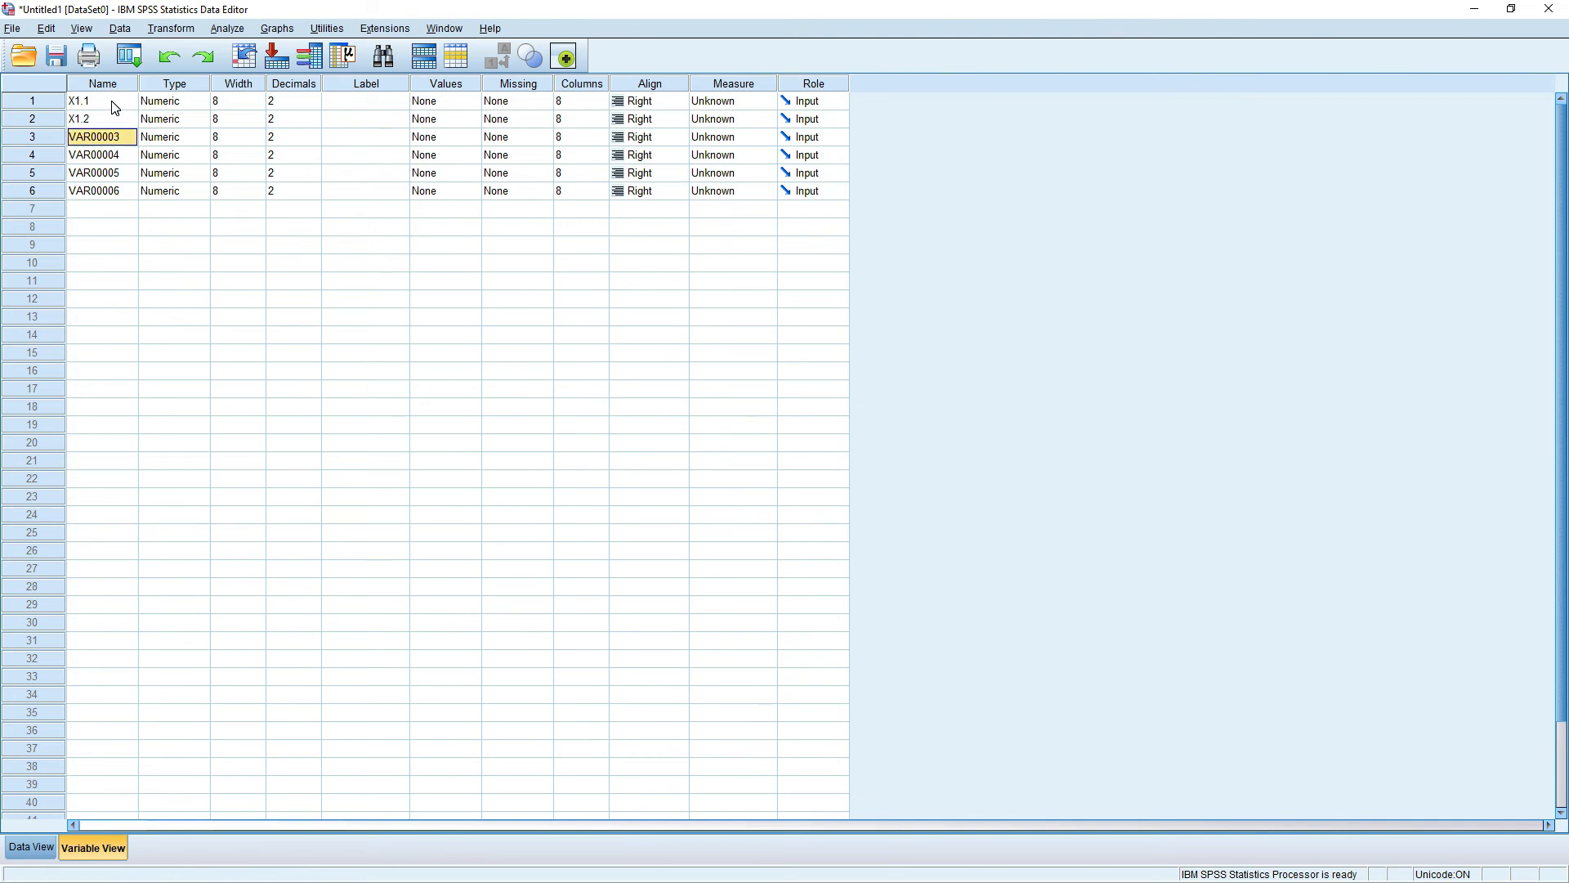
- Rename the third, fourth and fifth variables X1.3, X1.4 and X1.5
text(X1.3)
key(Return)
text(X1)
key(Return)
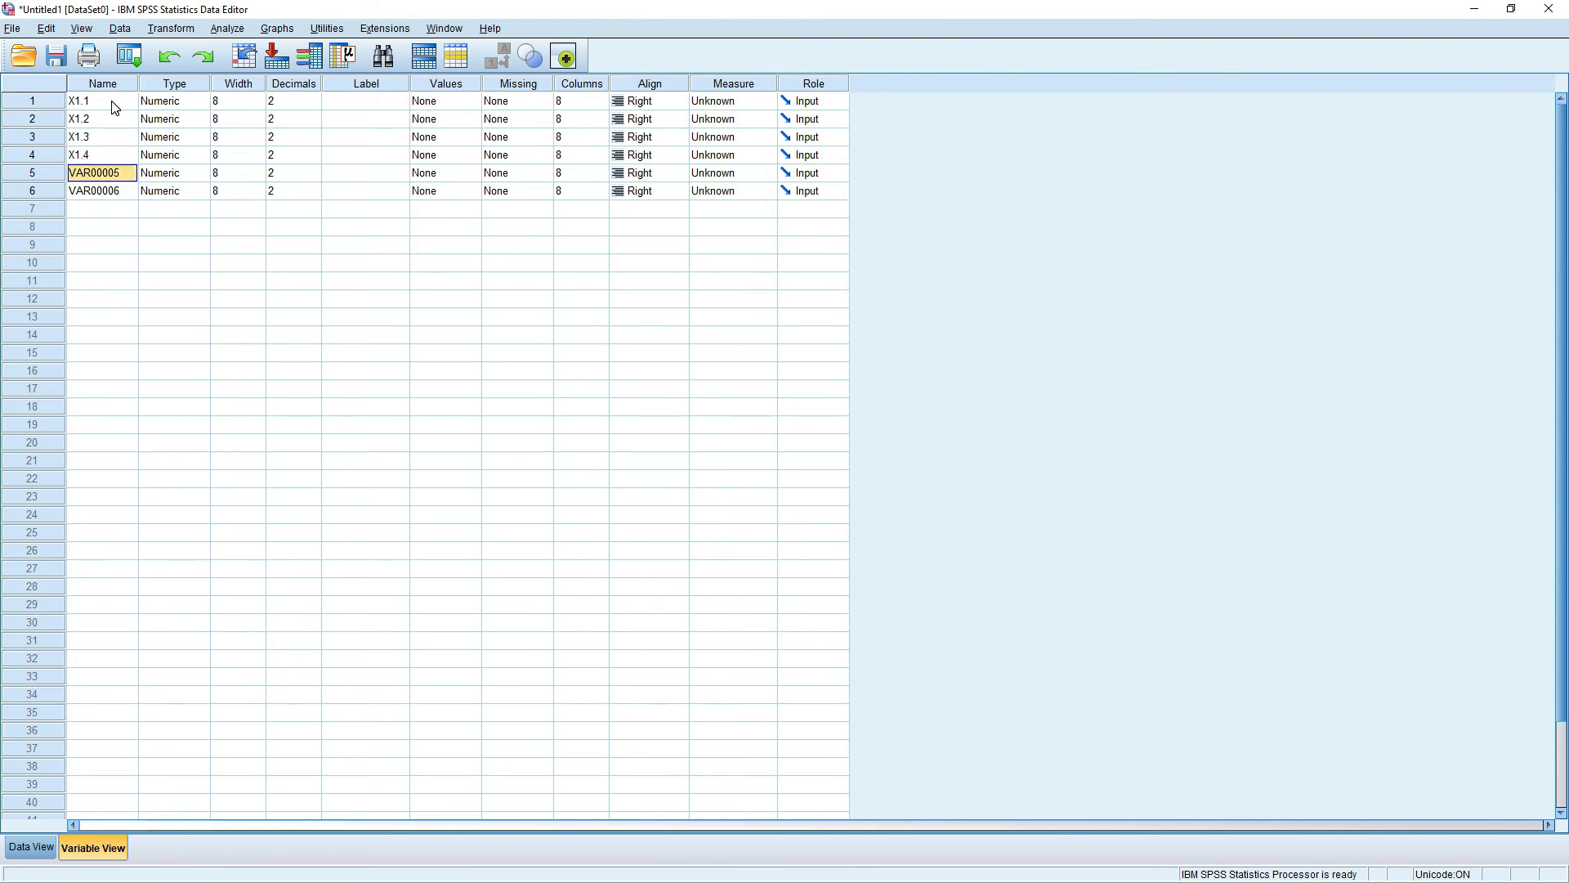
text(X1.5)
key(Return)
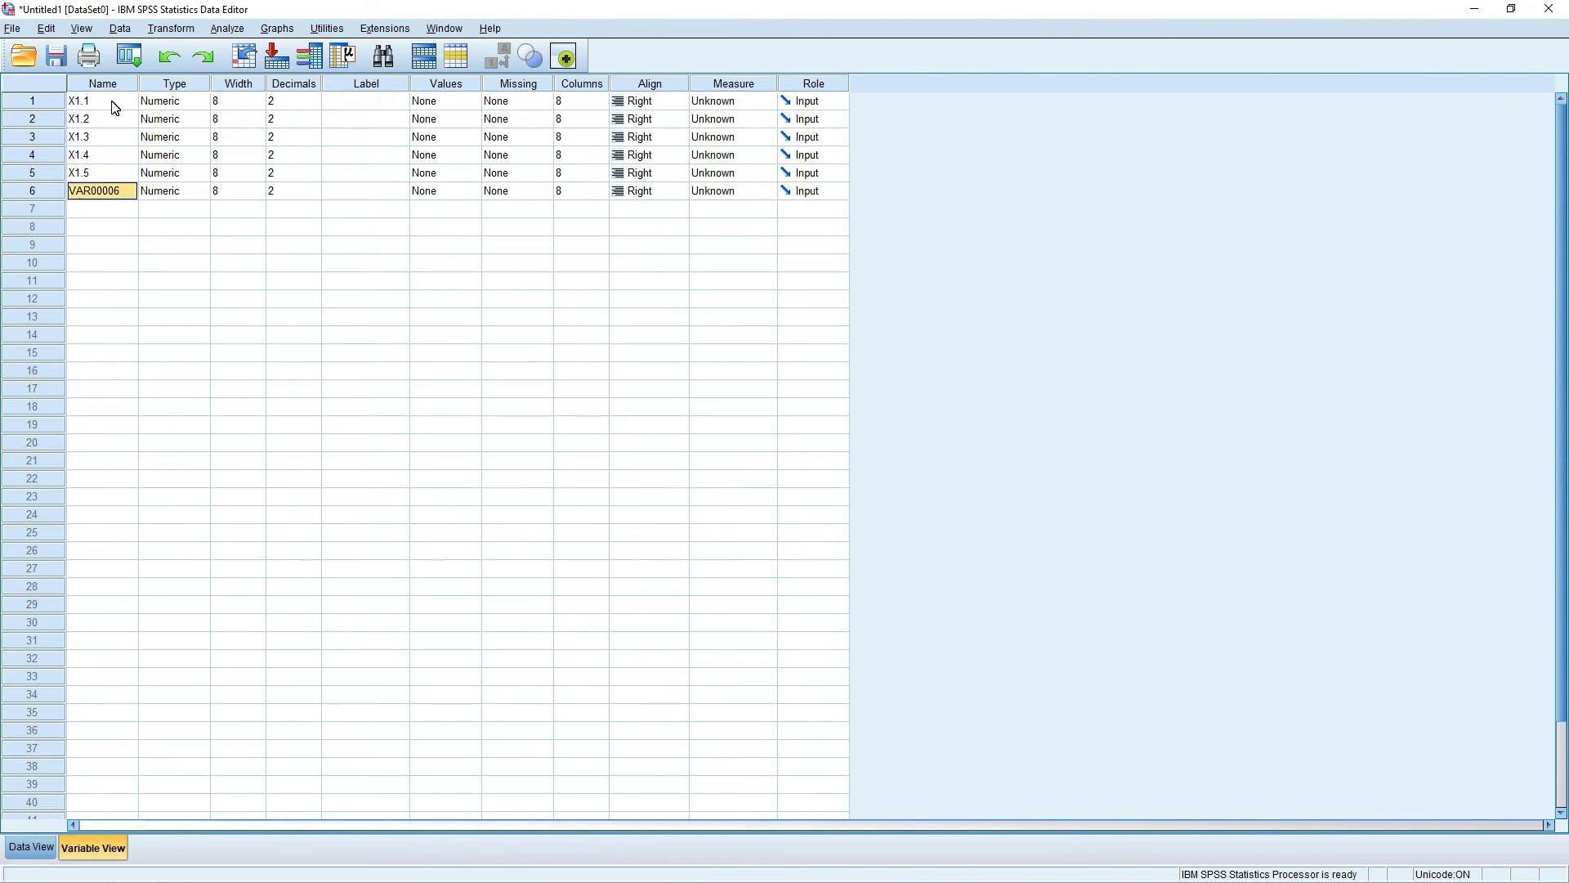
text(X1 TOATL)
key(Tab)
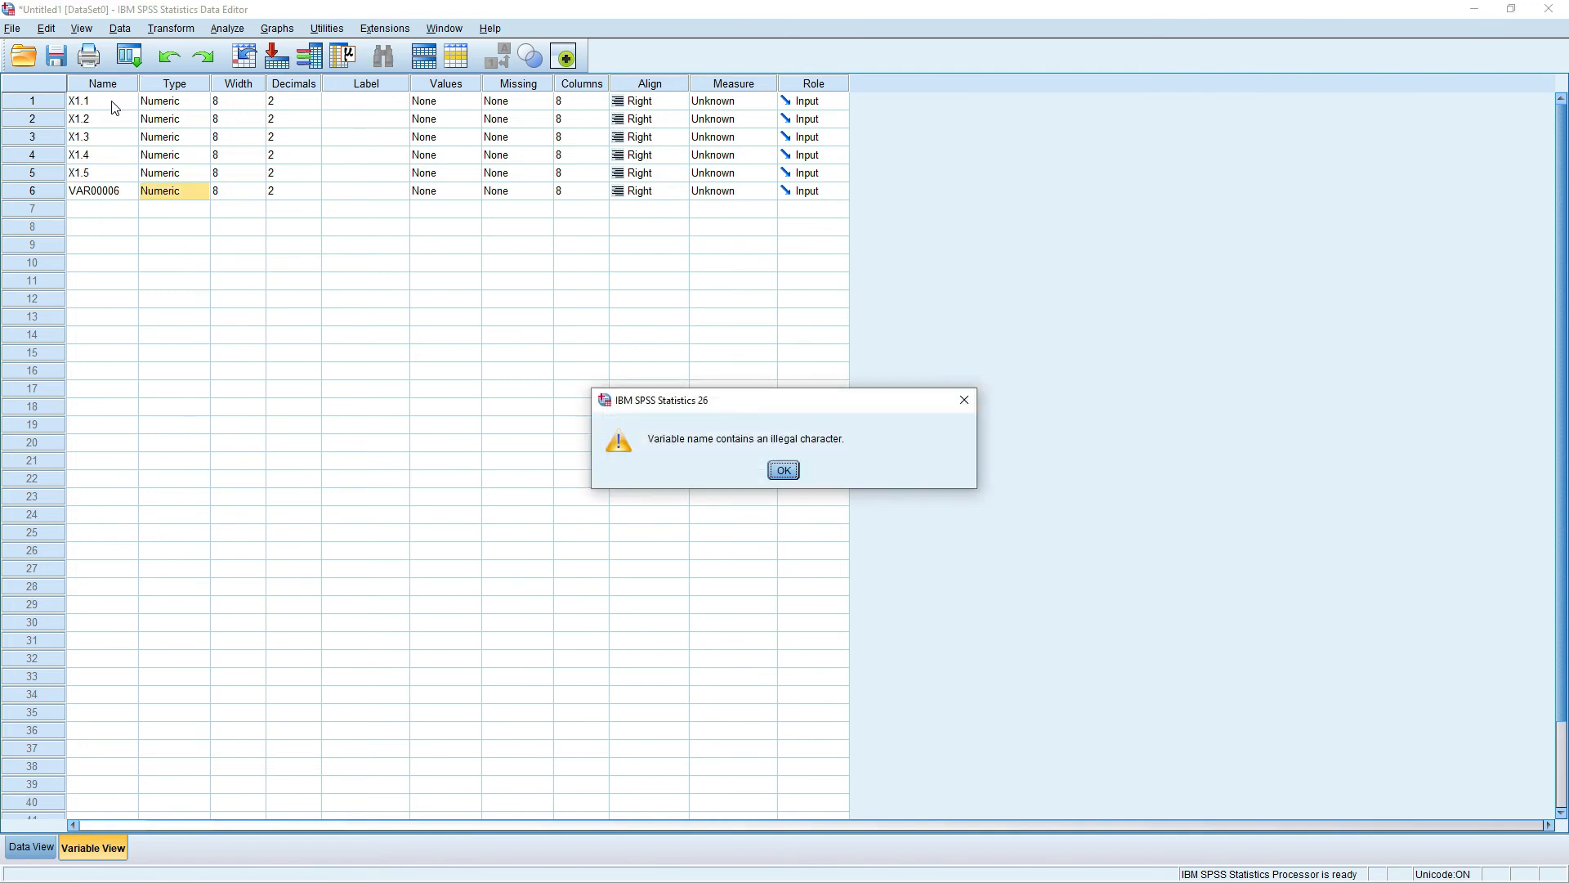
key(Return)
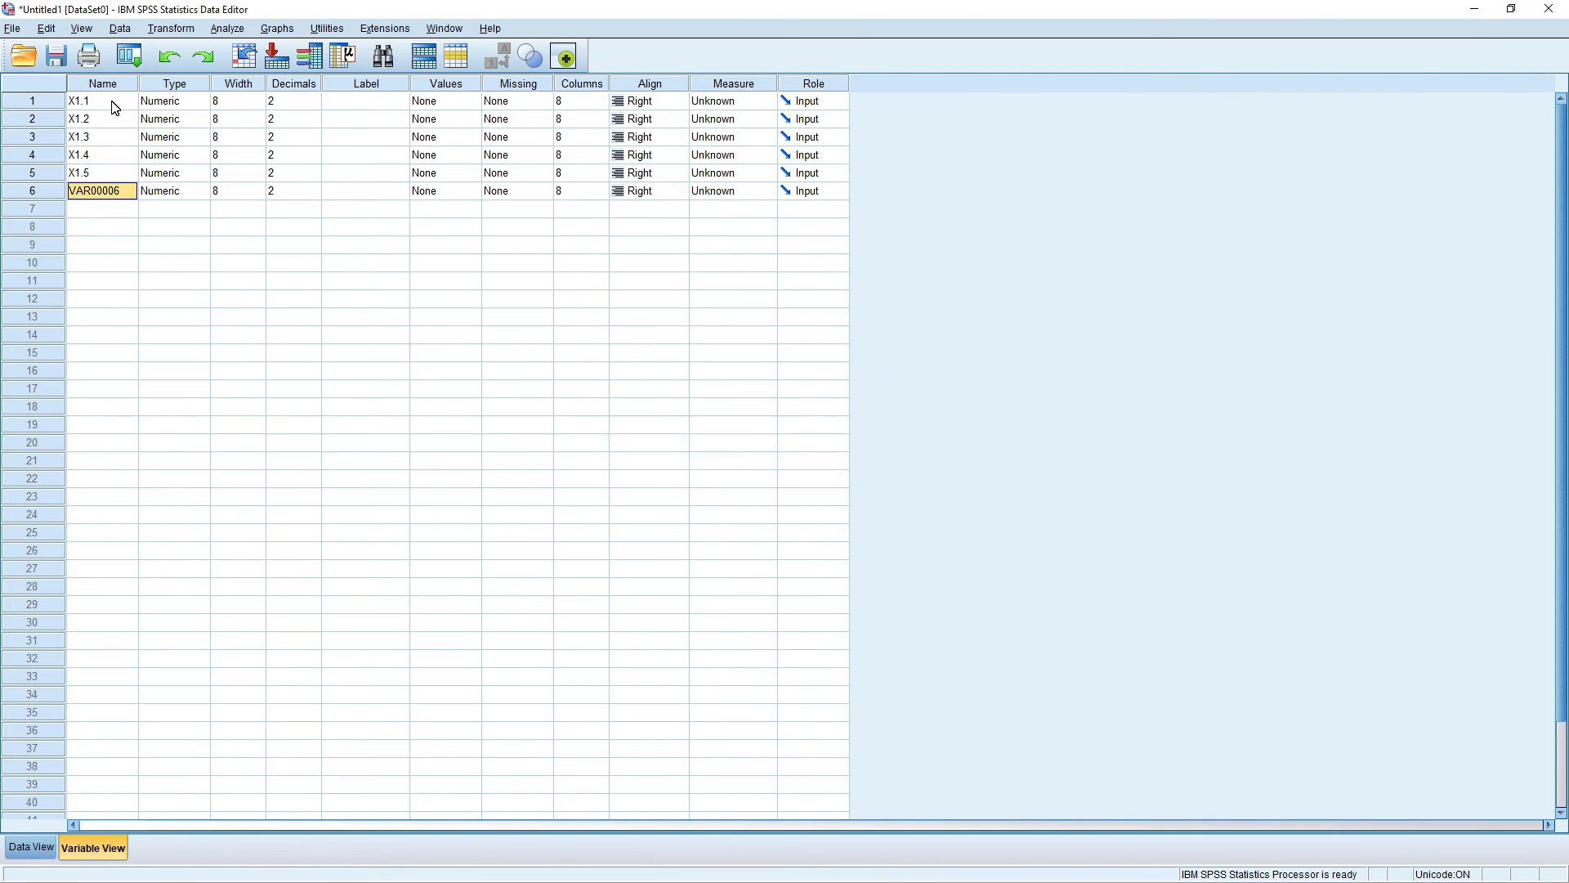
- Rename the sixth variable X1_TOTAL
text(X1_TOTAL)
key(Return)
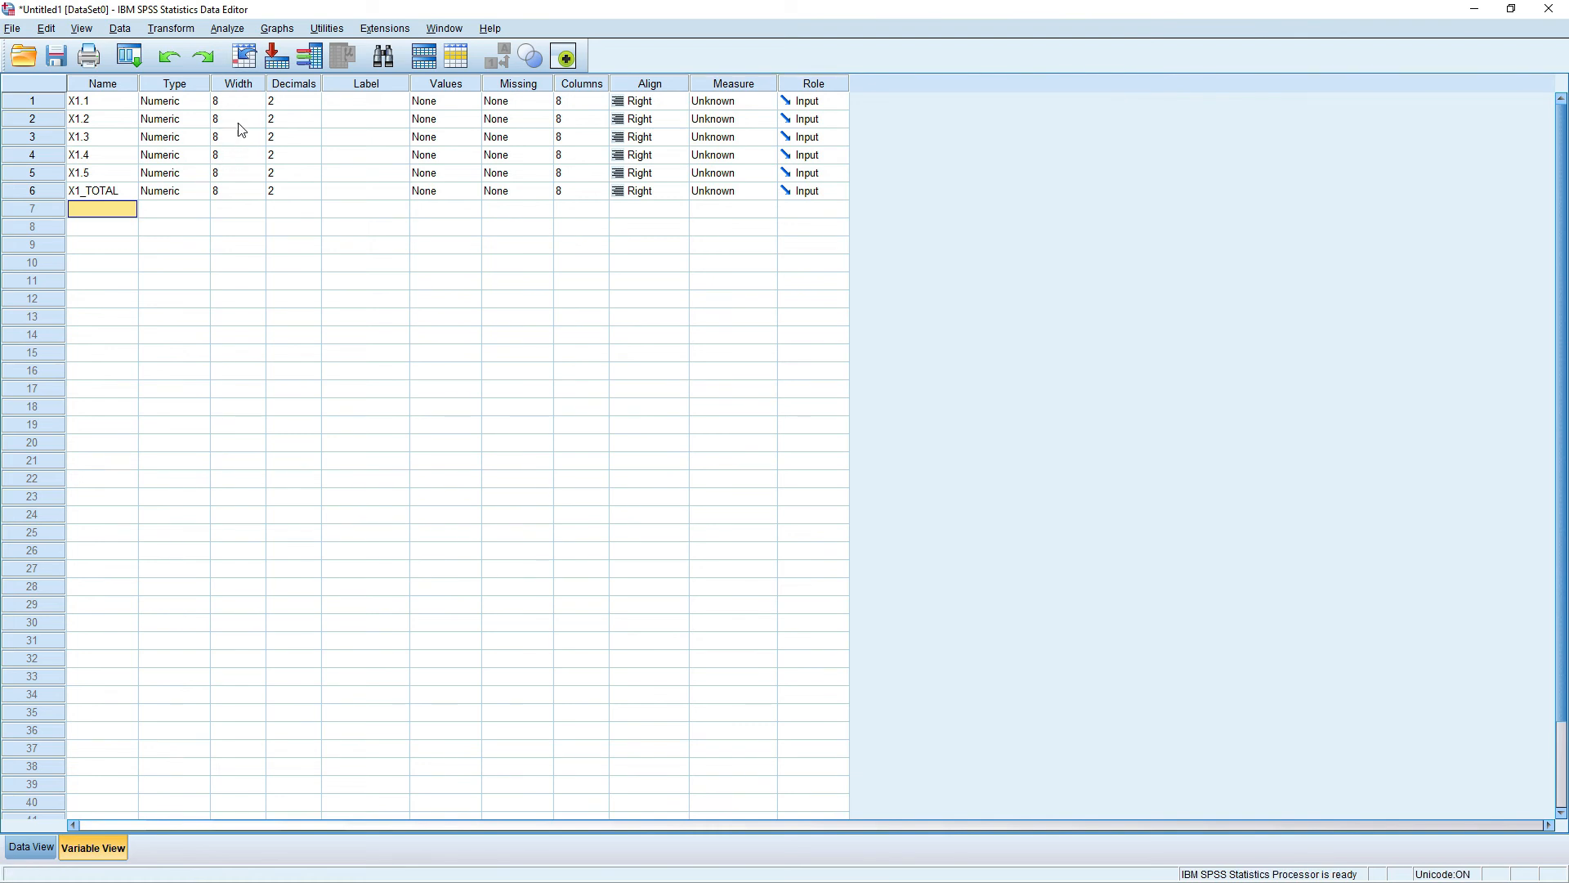
- Set the decimals to 0 for all six variables, X1.1 through X1_TOTAL
click(286, 100)
double_click(311, 123)
double_click(312, 142)
double_click(313, 158)
double_click(313, 176)
double_click(313, 195)
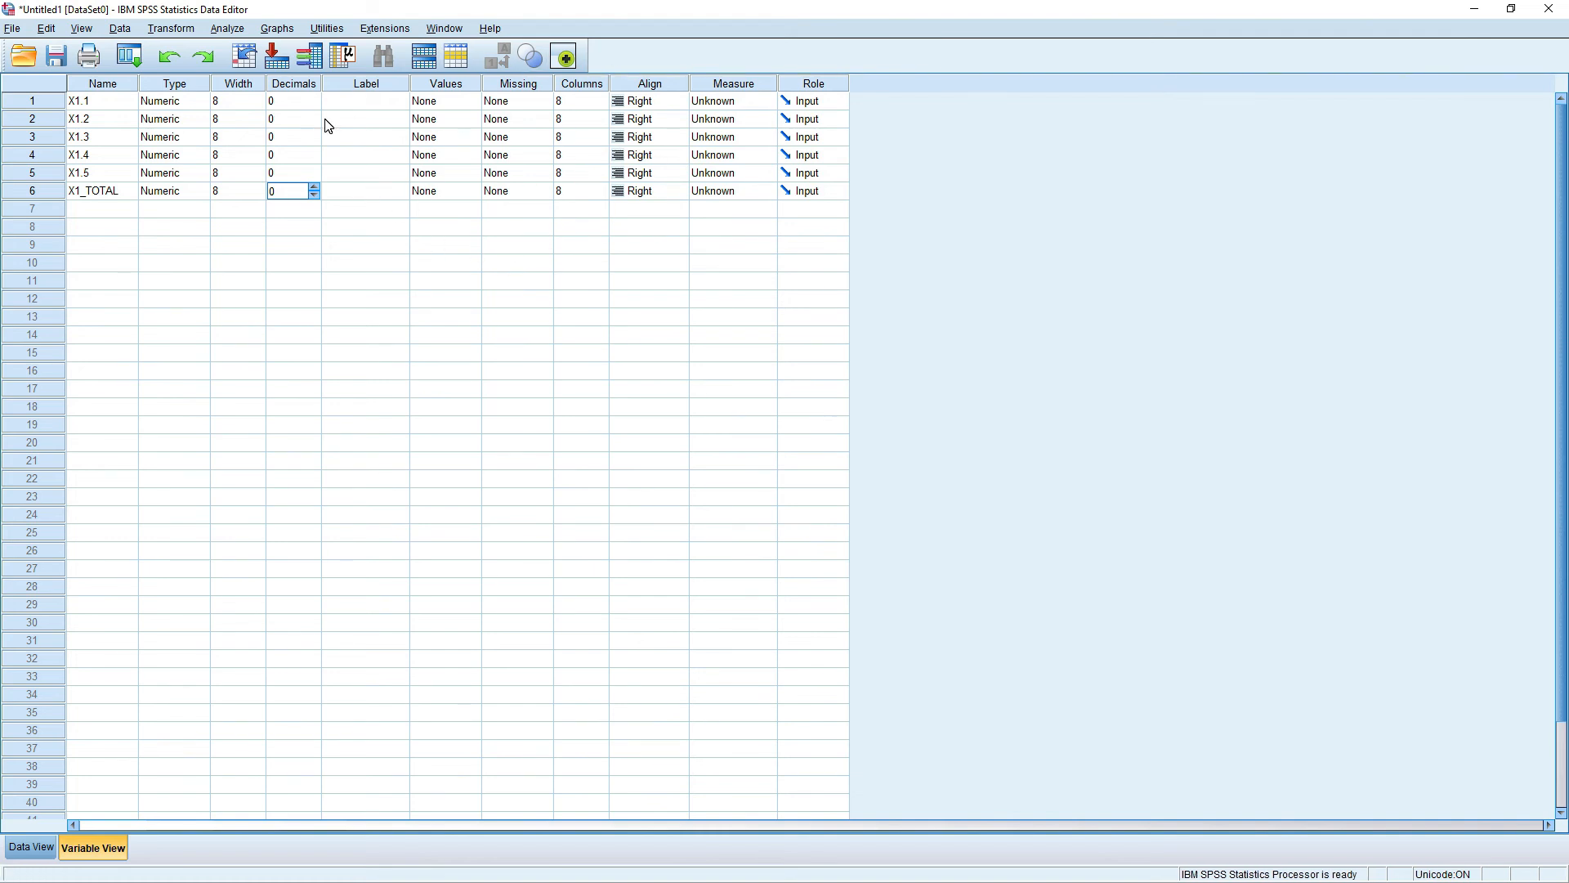
- Set the measurement level of all six variables, X1.1 through X1_TOTAL, to Ordinal
click(738, 103)
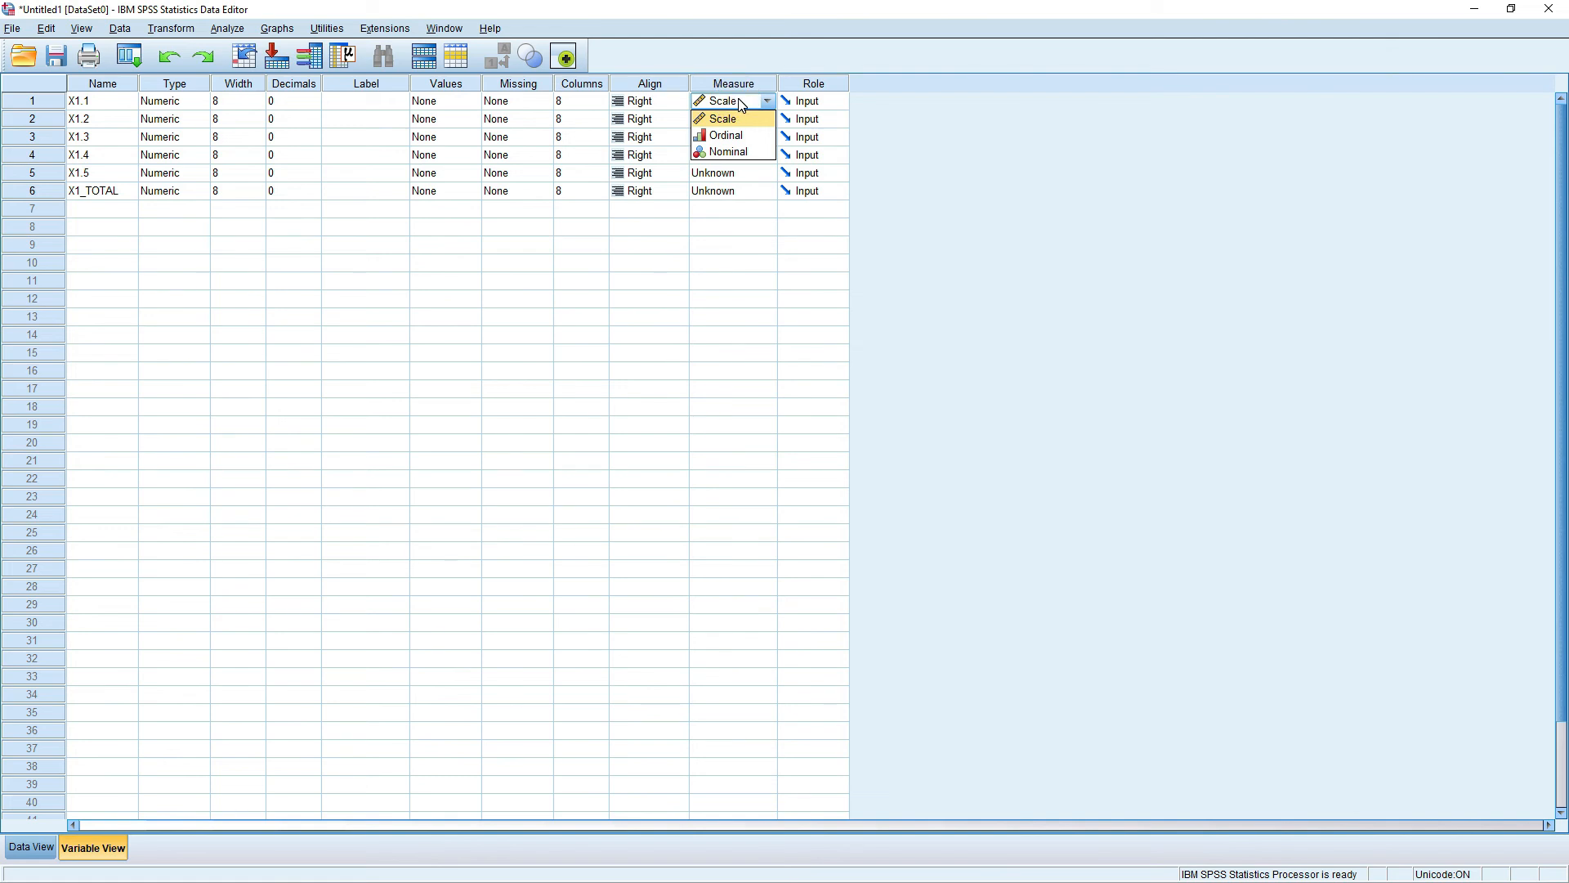
click(745, 137)
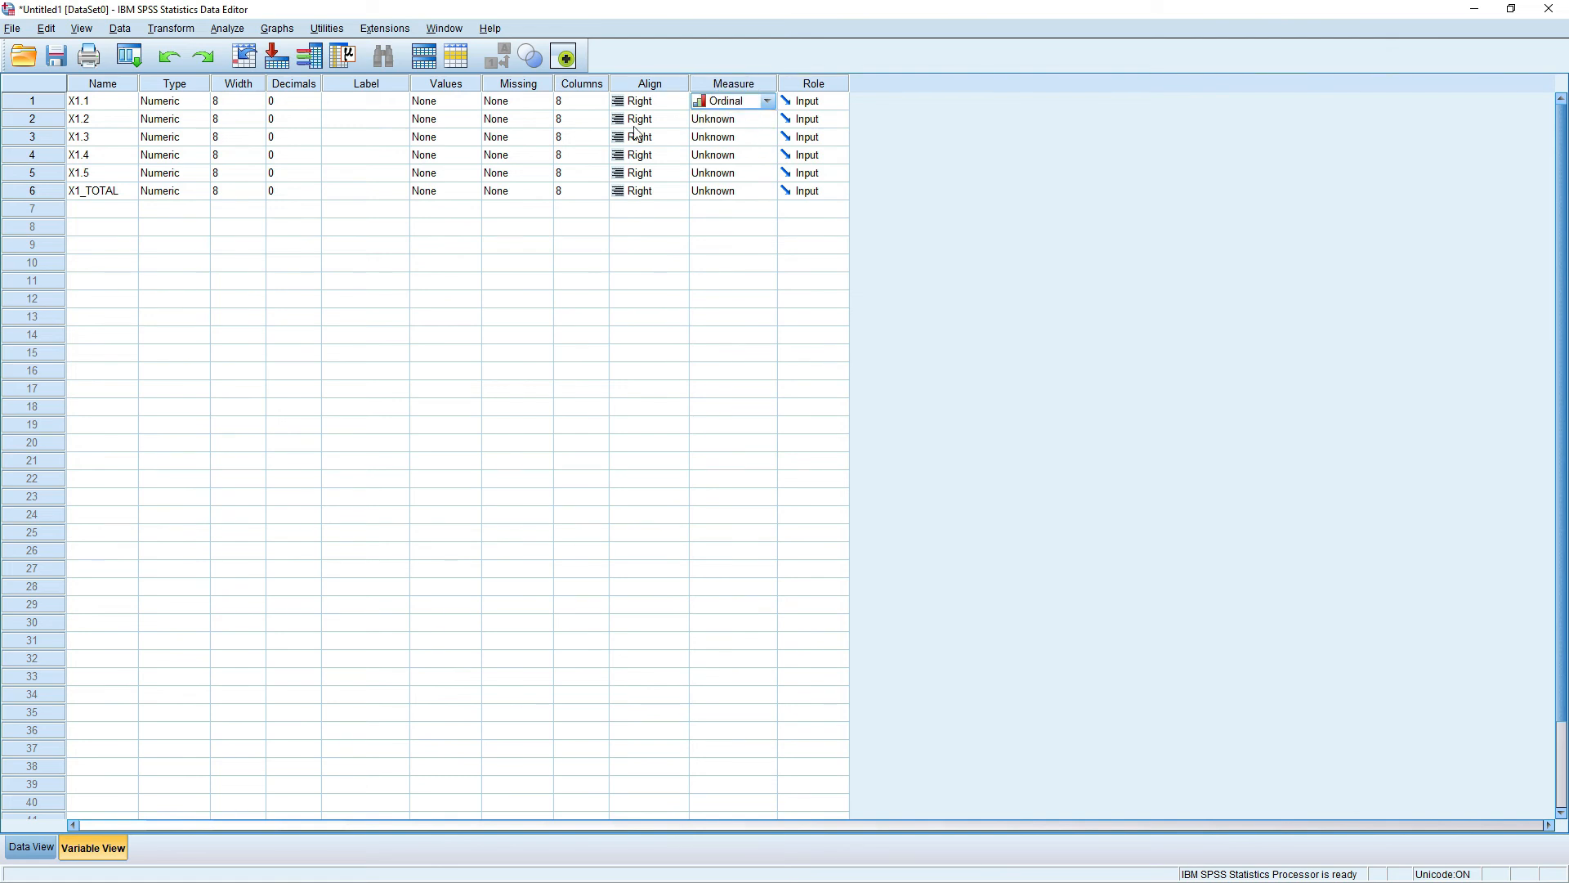
click(730, 121)
click(743, 153)
click(744, 141)
click(739, 169)
click(732, 150)
click(727, 189)
click(727, 173)
click(726, 207)
click(724, 192)
click(728, 226)
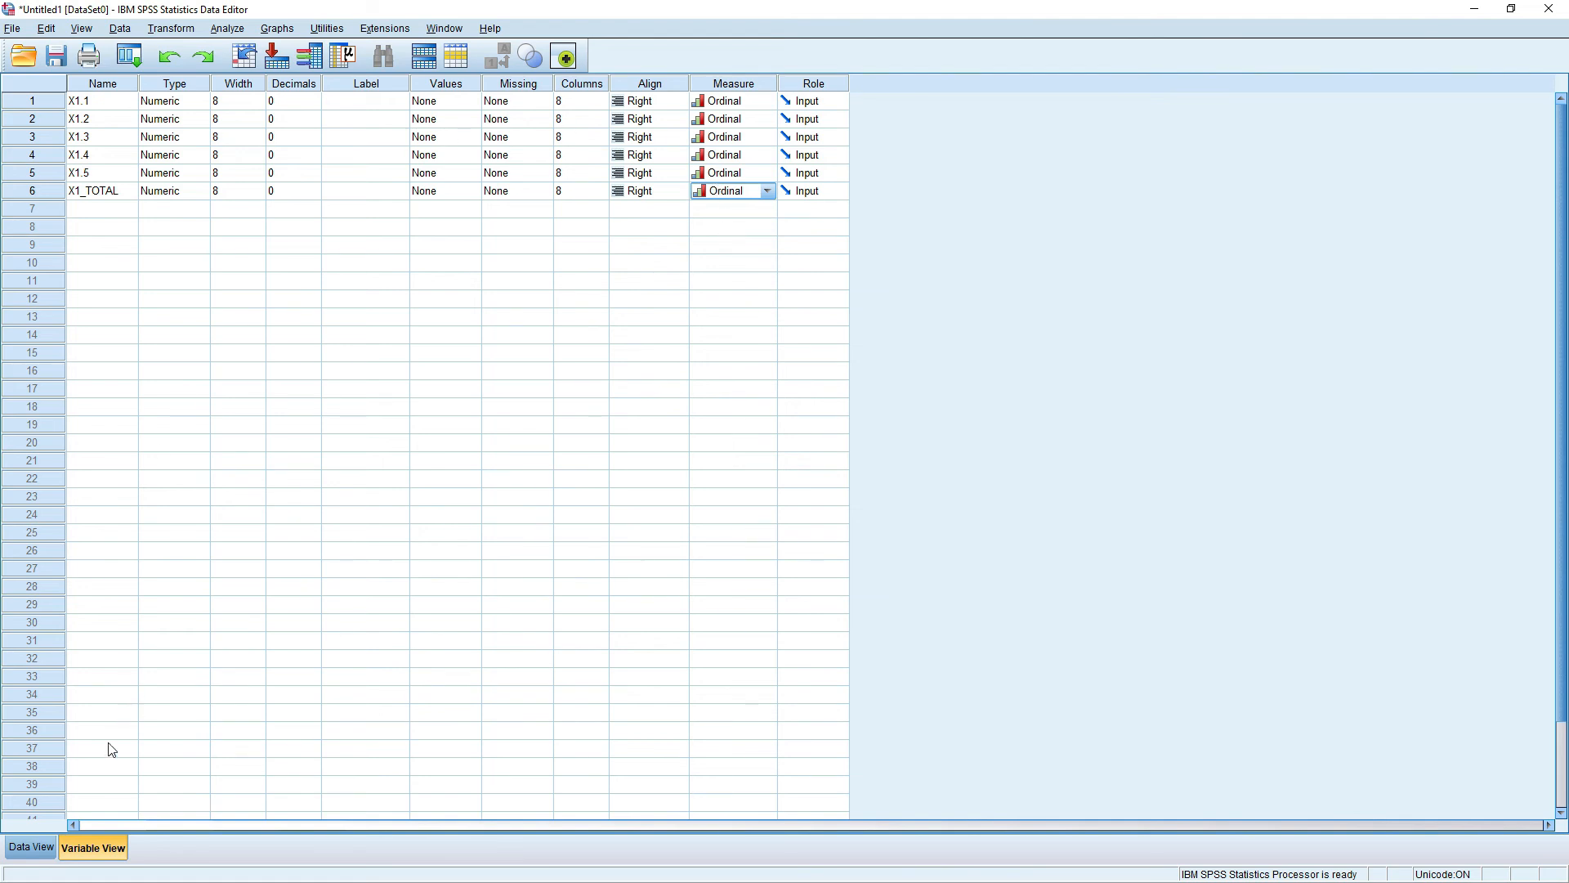
- Review the X1 responses with their new names and number format in Data View
click(31, 847)
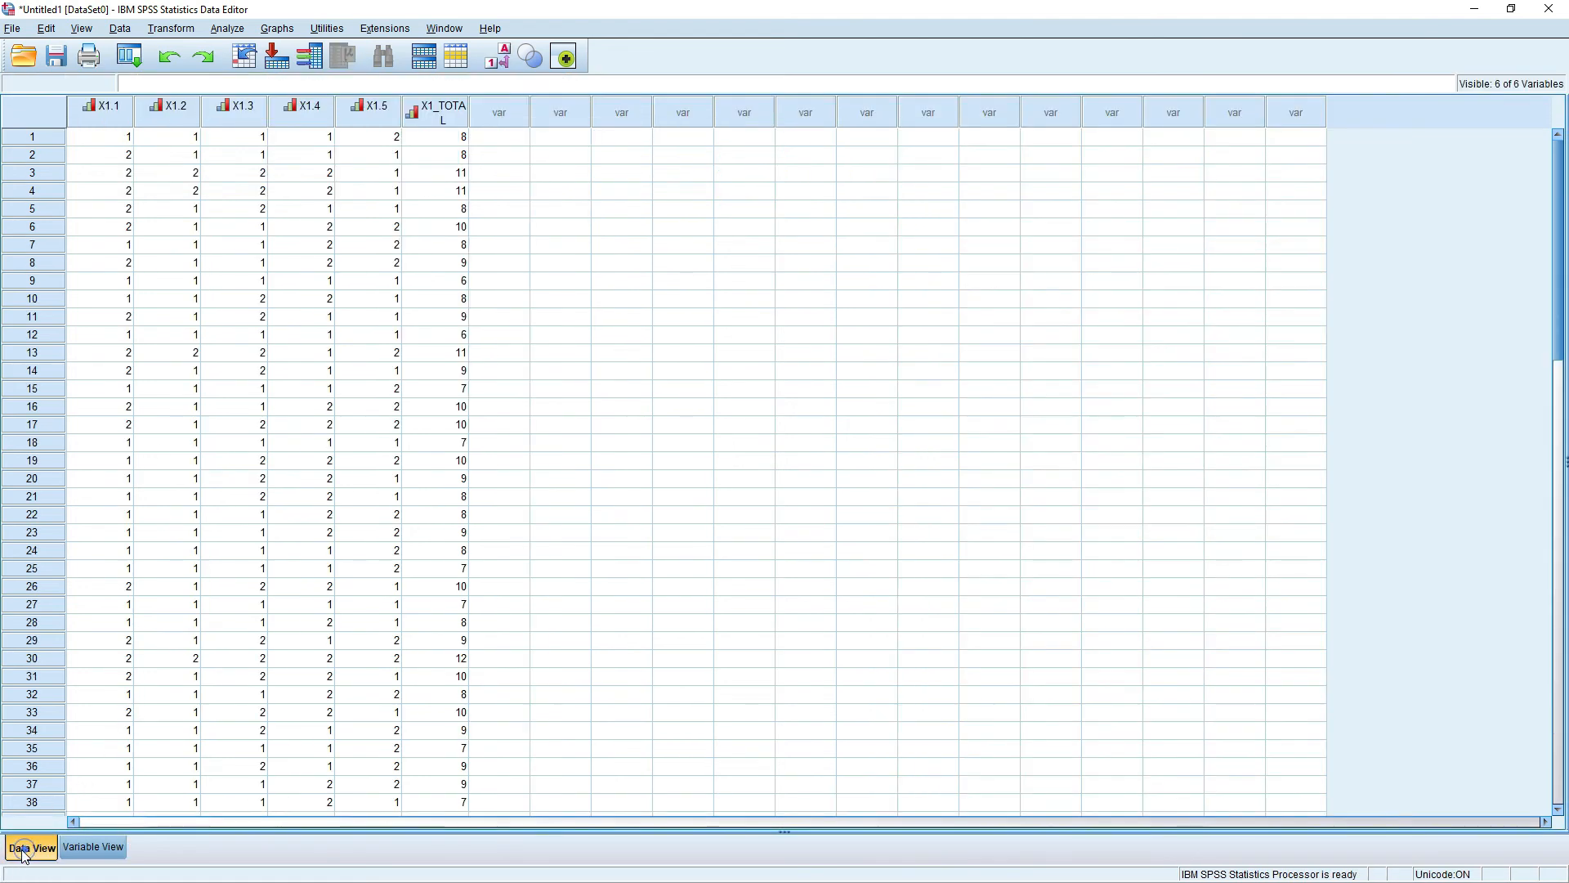
scroll(278, 548, down, 14)
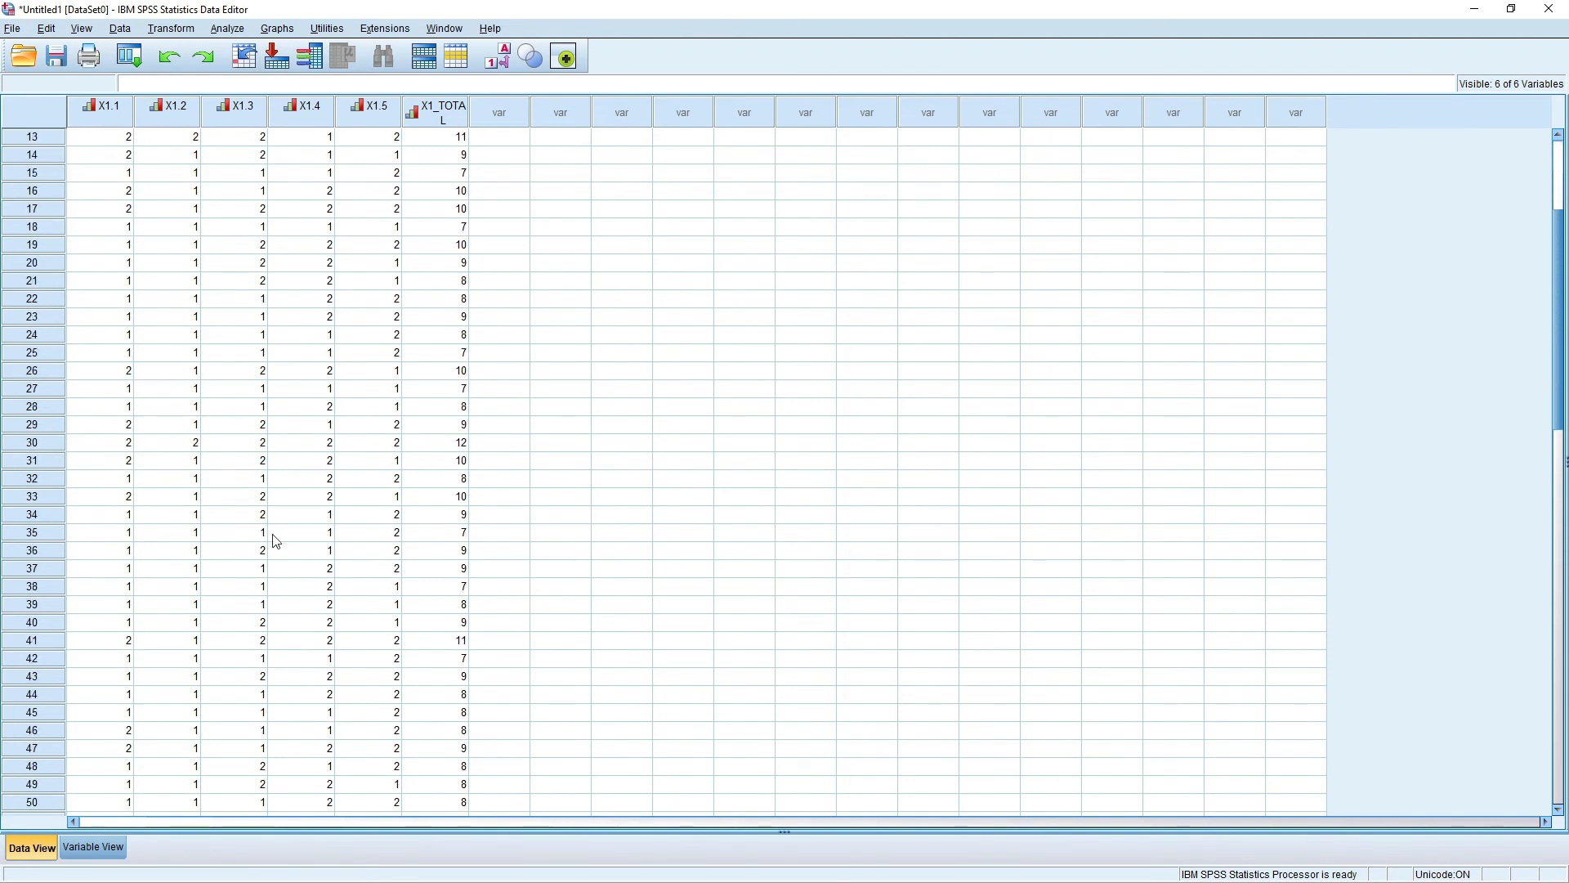
- Set up a Bivariate Correlations analysis containing all six variables, X1.1 through X1_TOTAL
scroll(311, 564, up, 14)
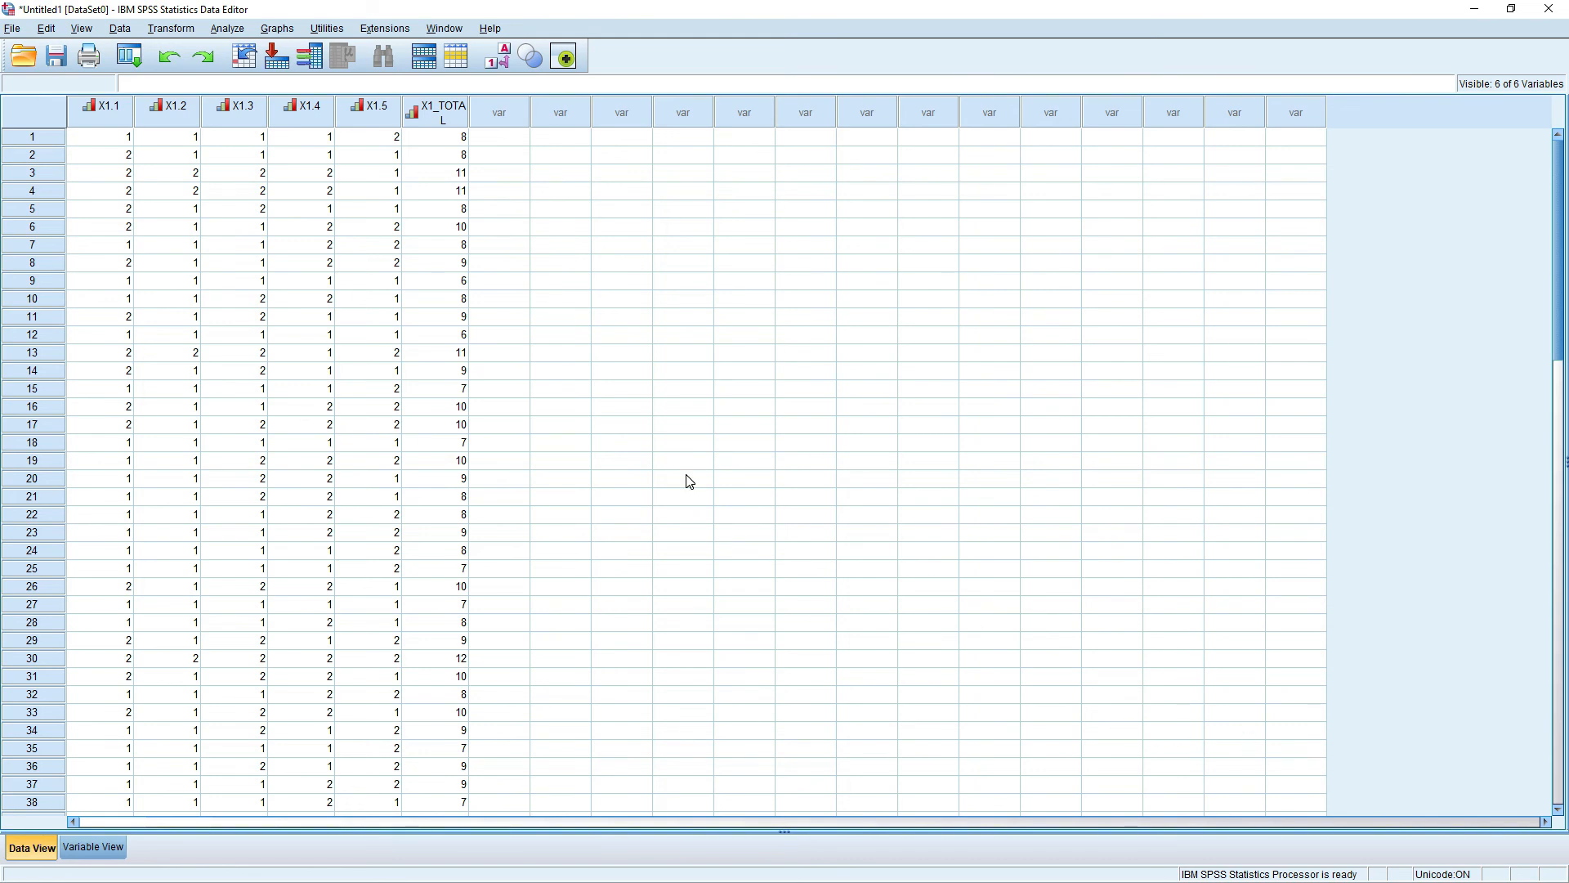
click(236, 31)
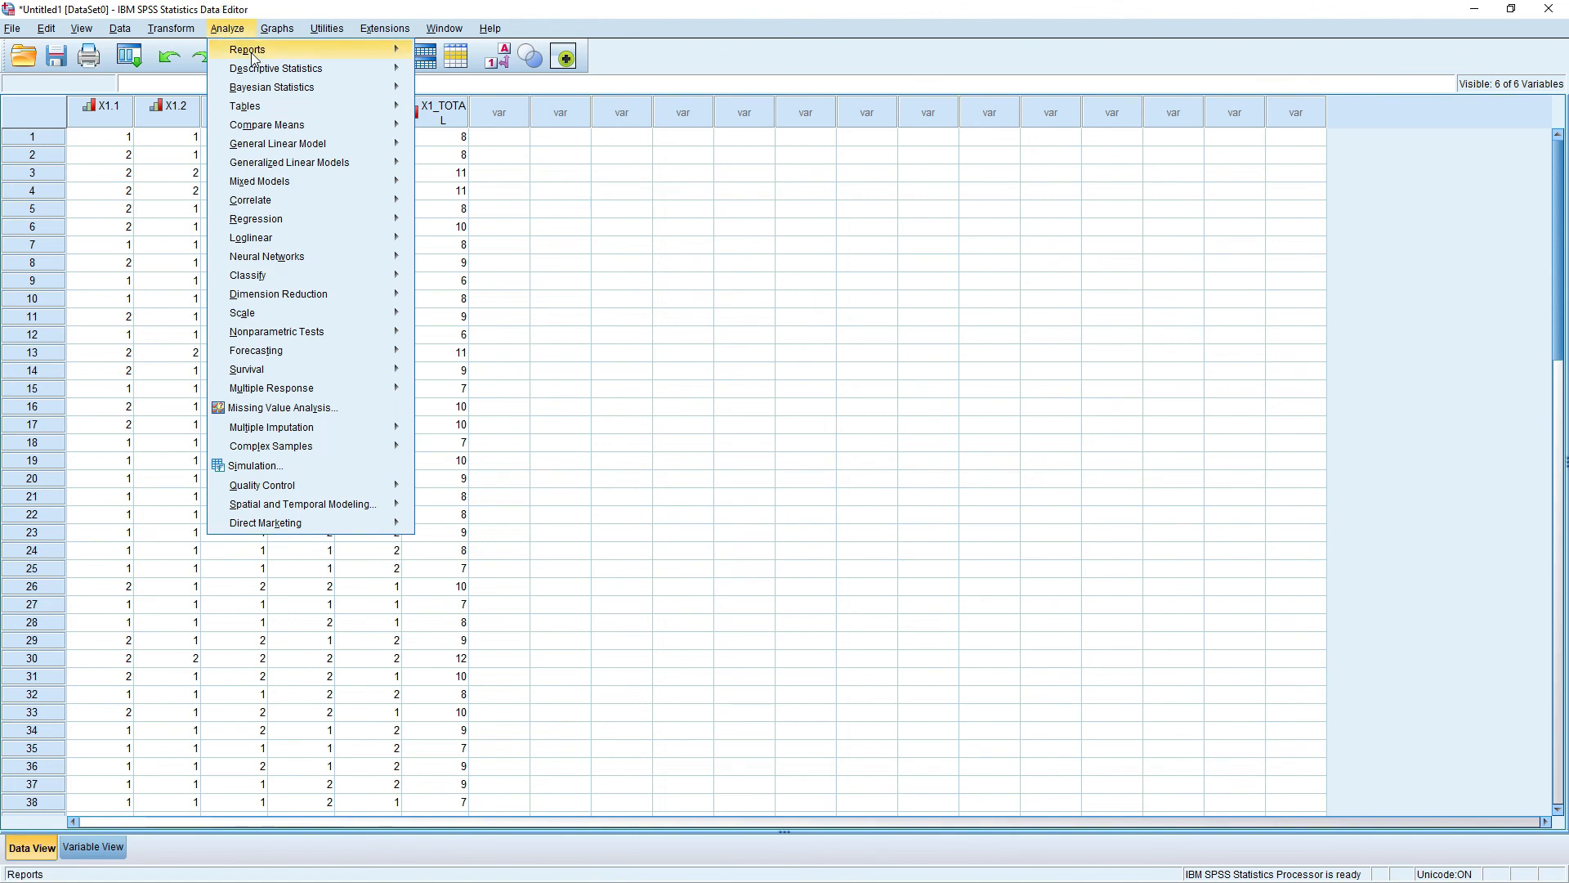
mouse_move(276, 204)
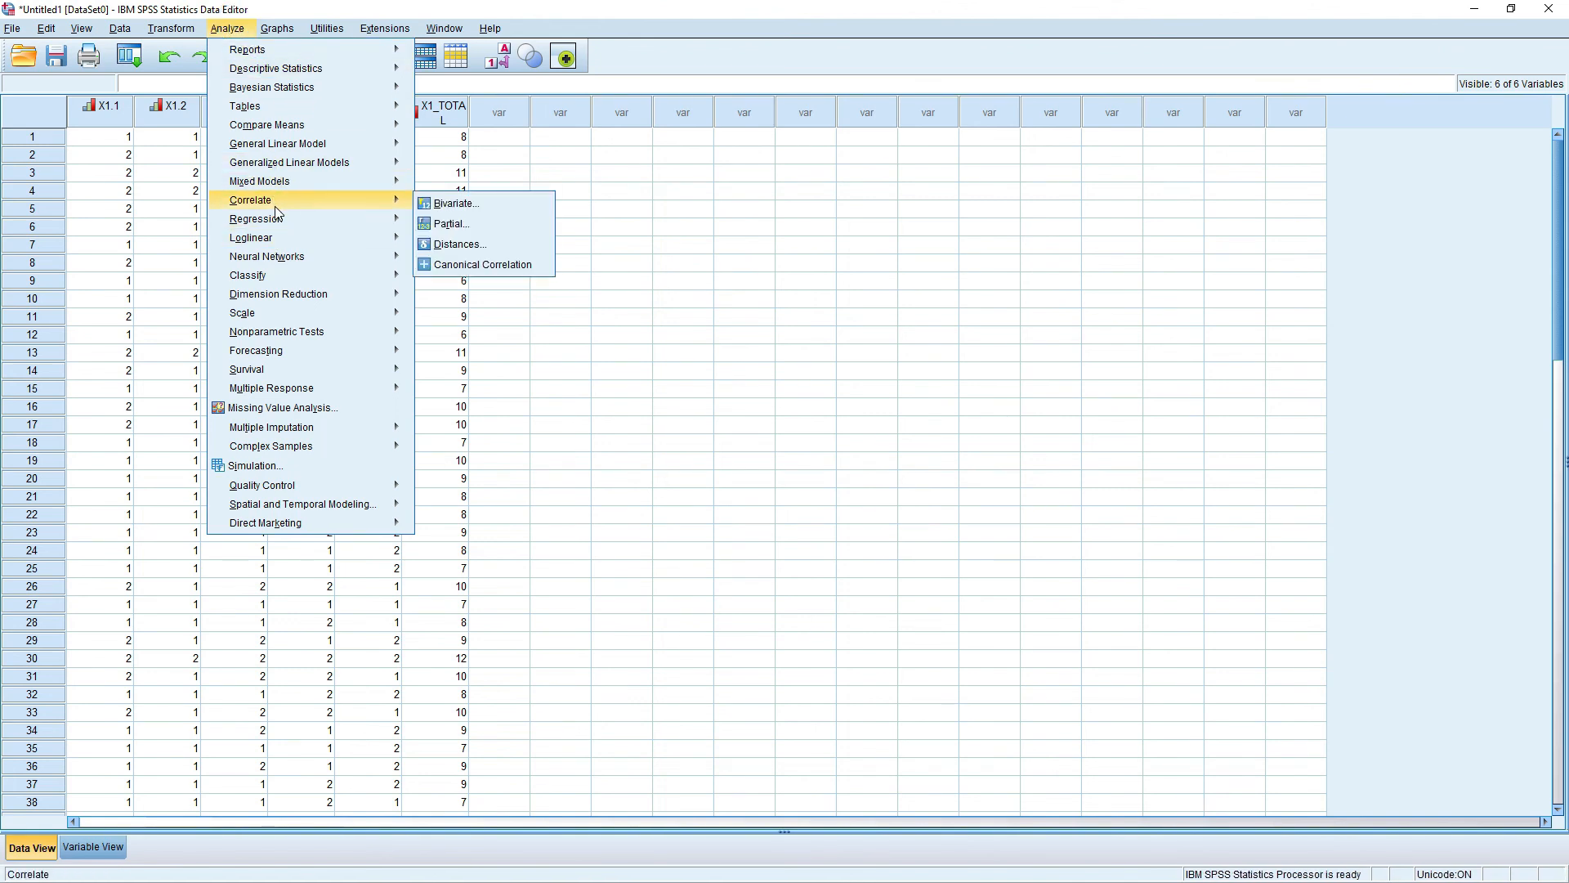
click(455, 204)
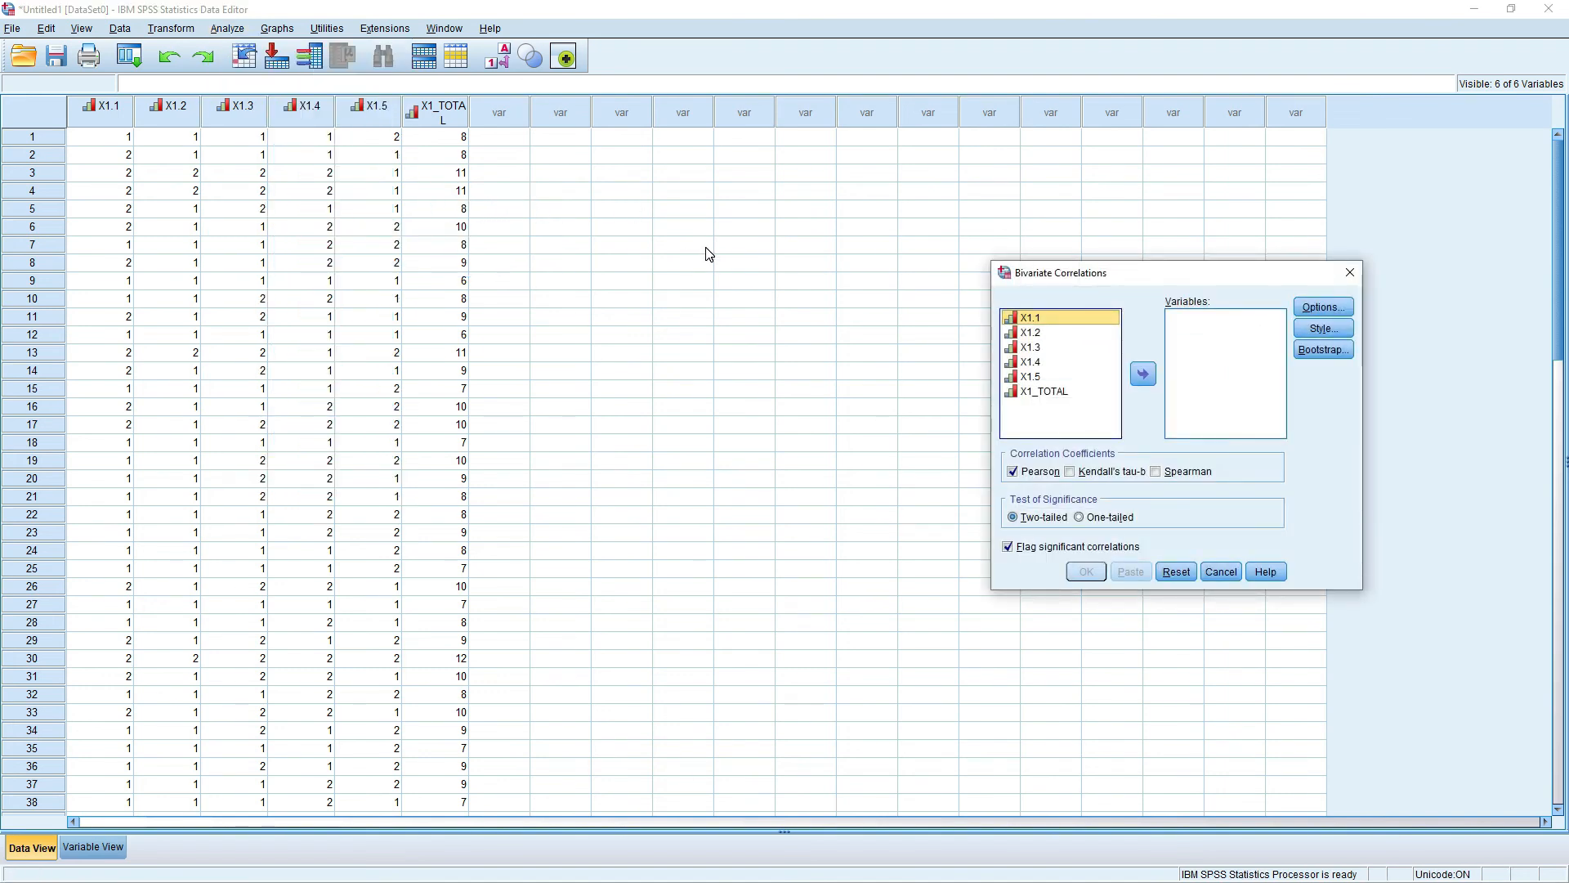
key(ctrl+a)
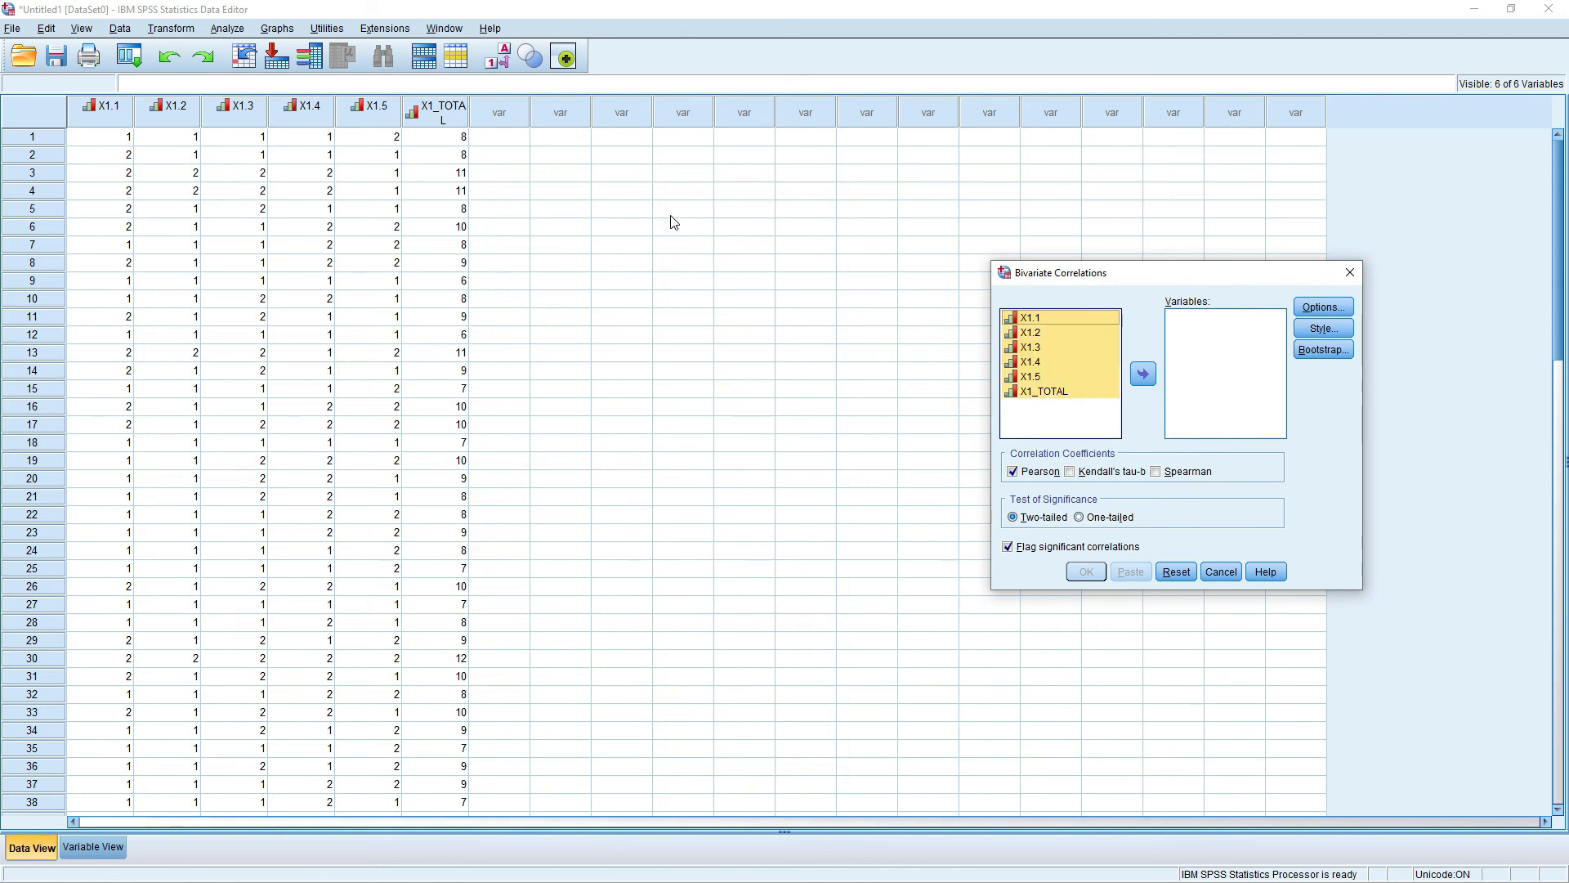
click(1147, 376)
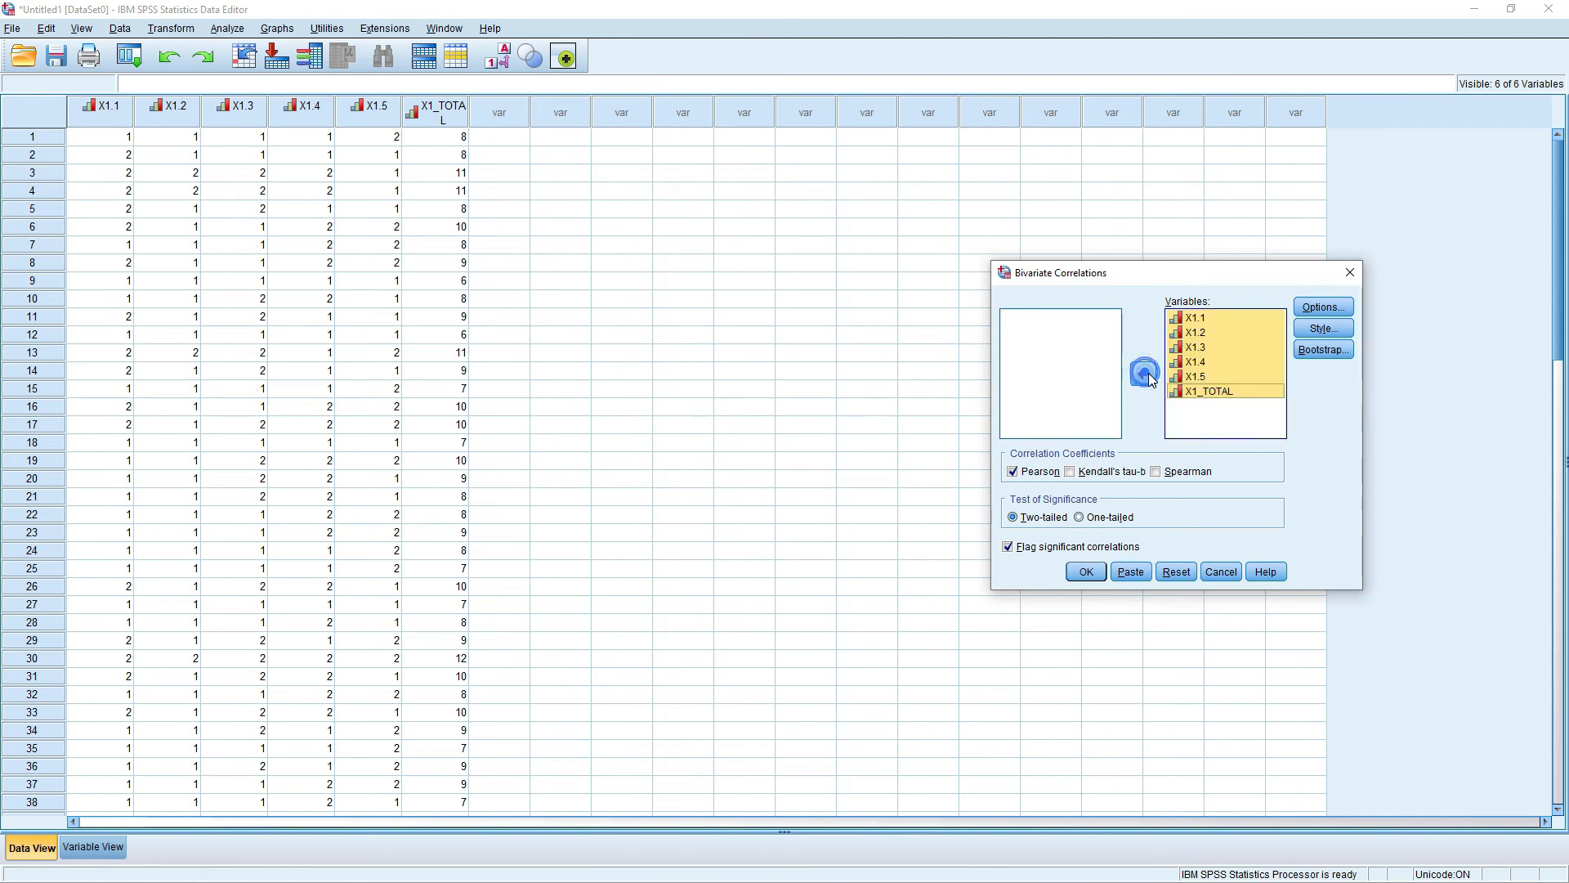
- Check the options, table style and bootstrap settings without changing them, and run the two-tailed Pearson correlation with significant correlations flagged
click(1325, 309)
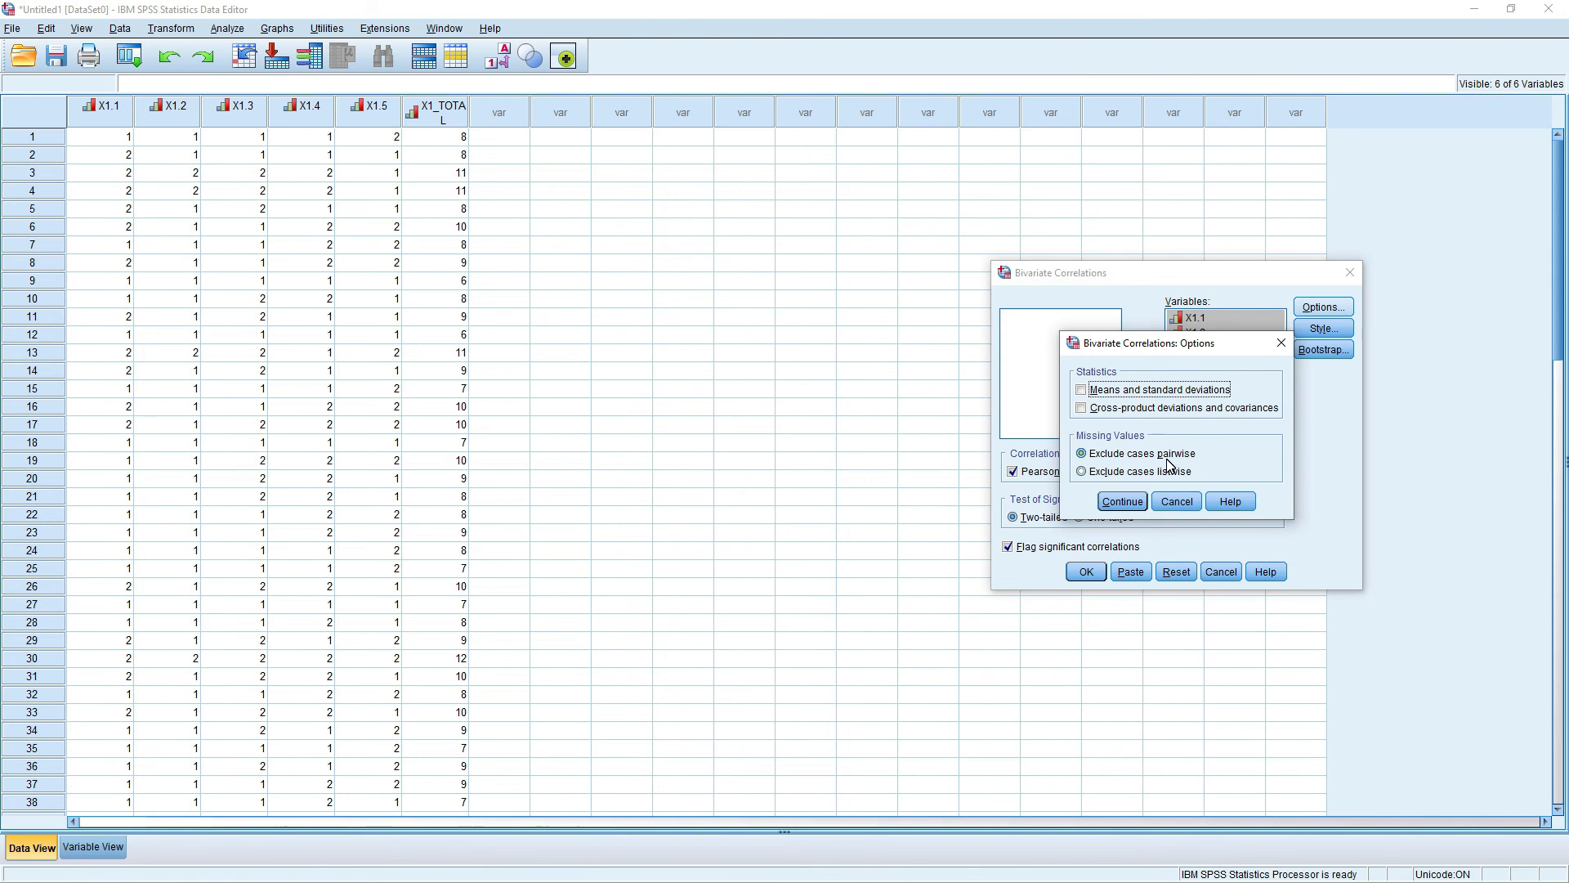
click(1116, 506)
click(1323, 328)
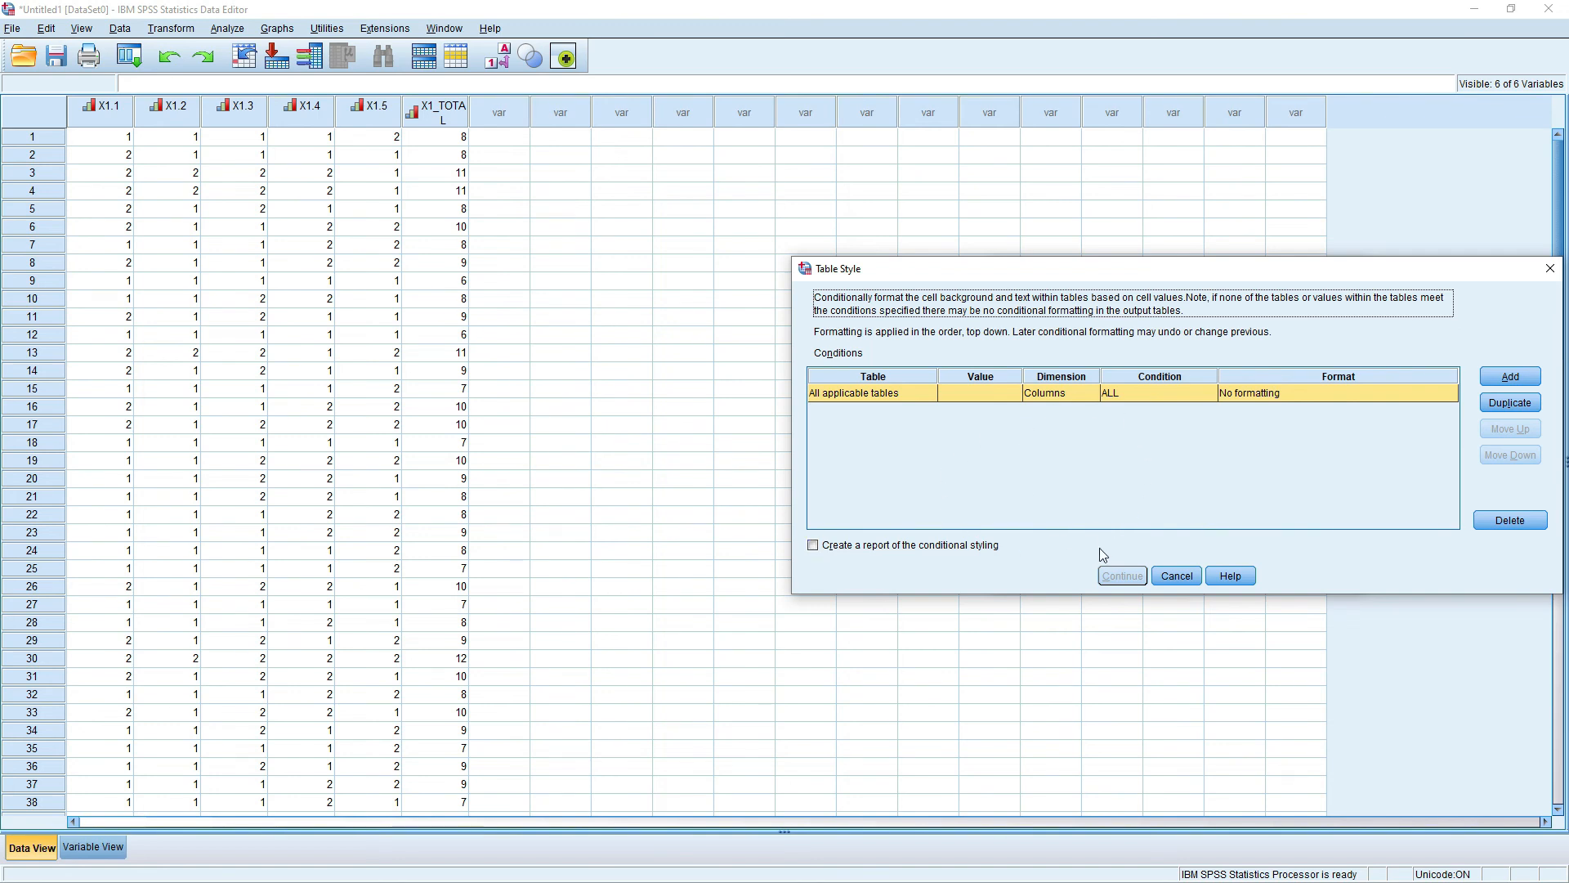
click(1177, 576)
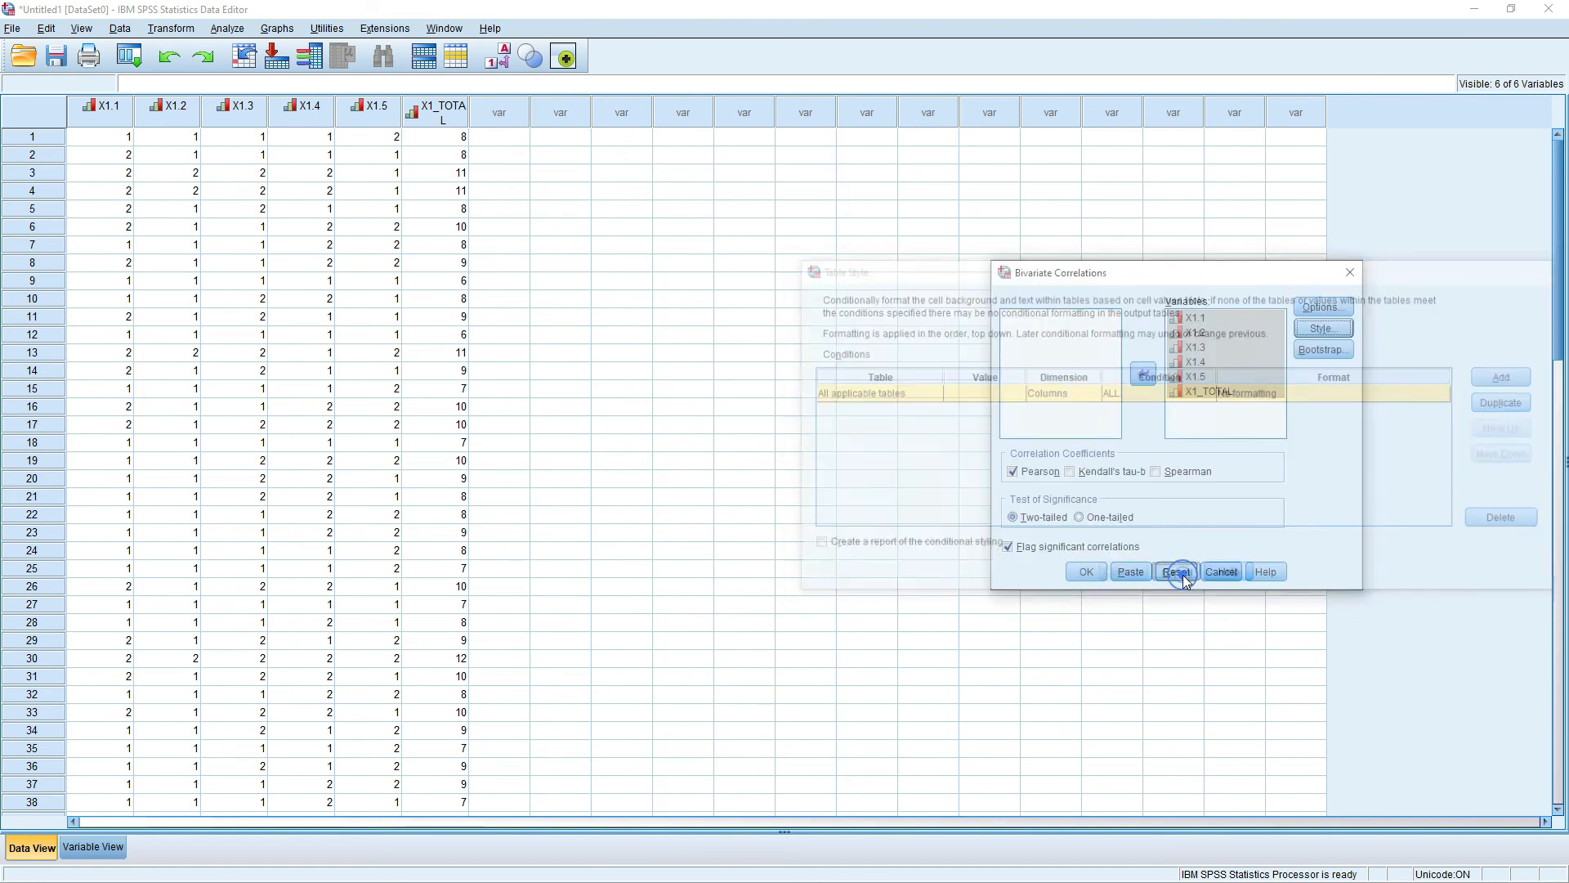
click(1331, 350)
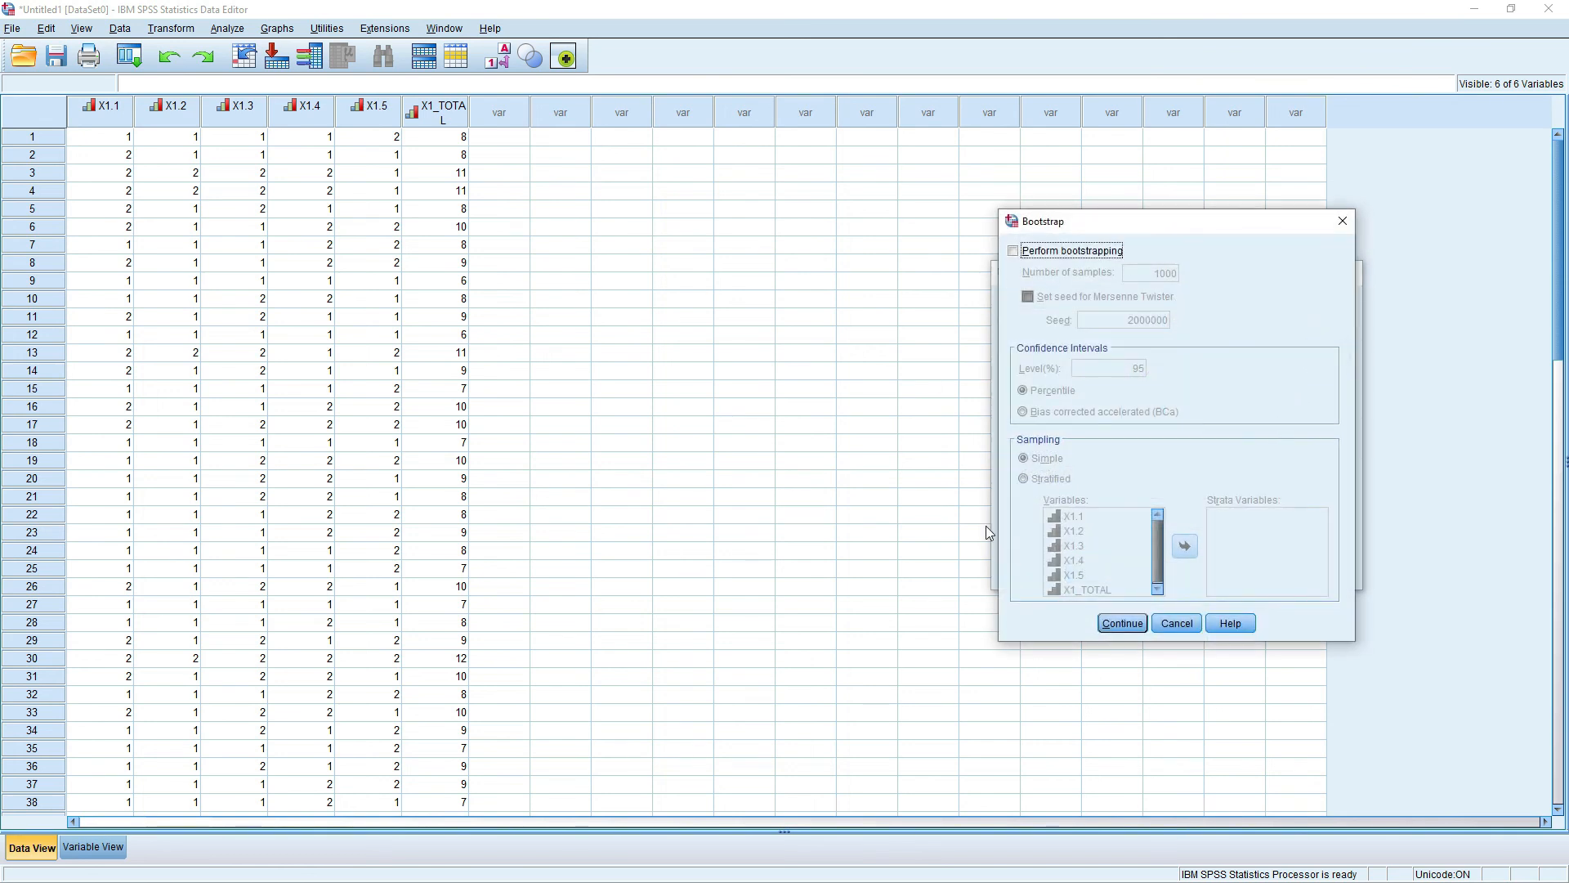
click(1179, 625)
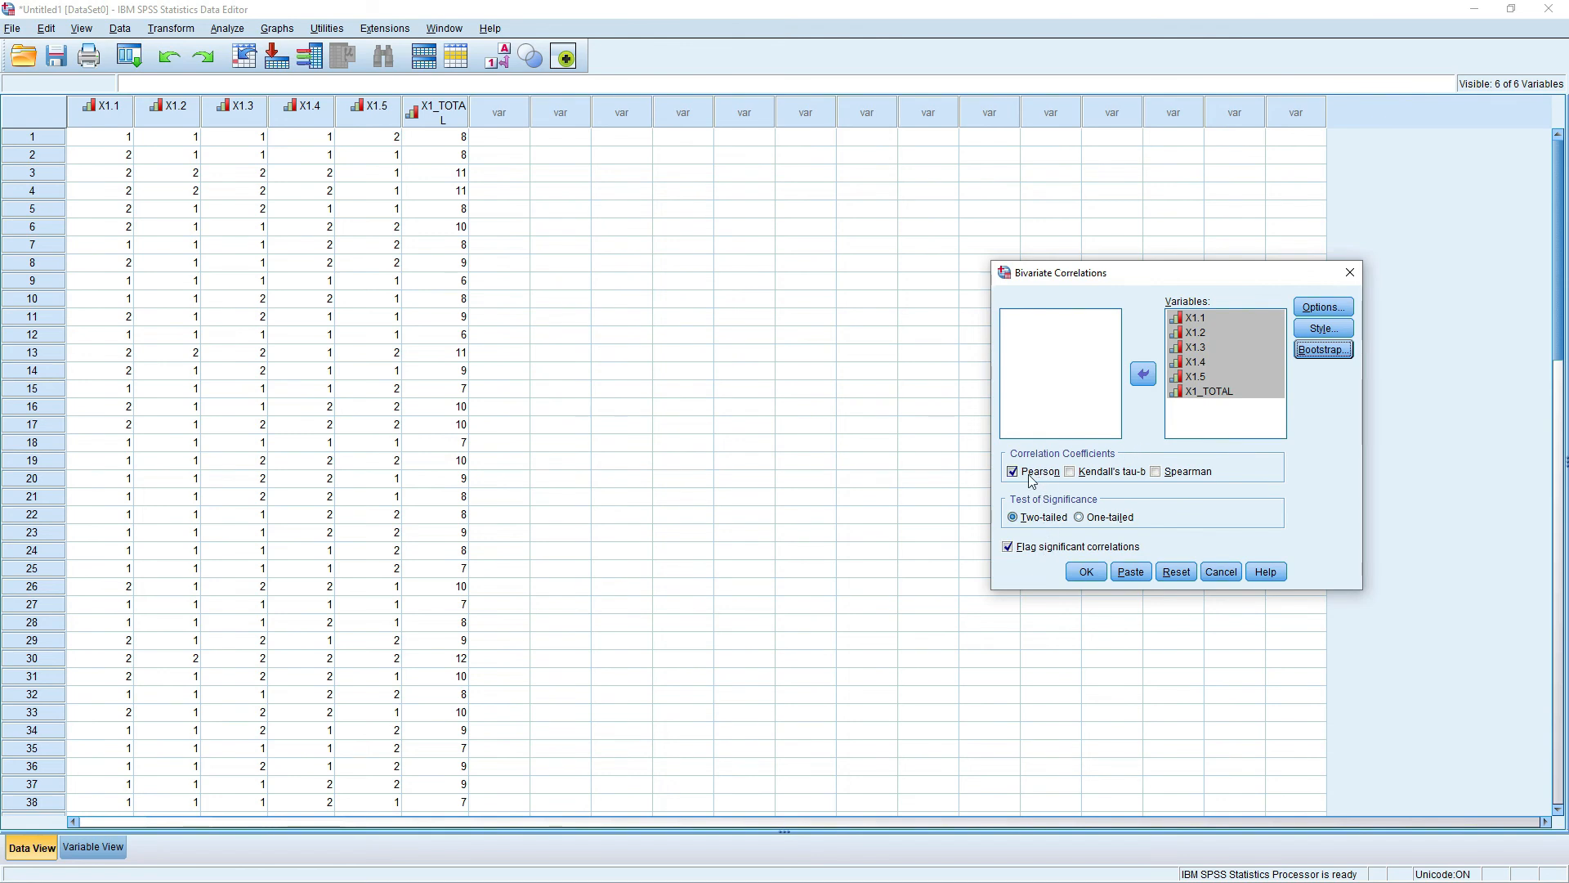
click(1086, 573)
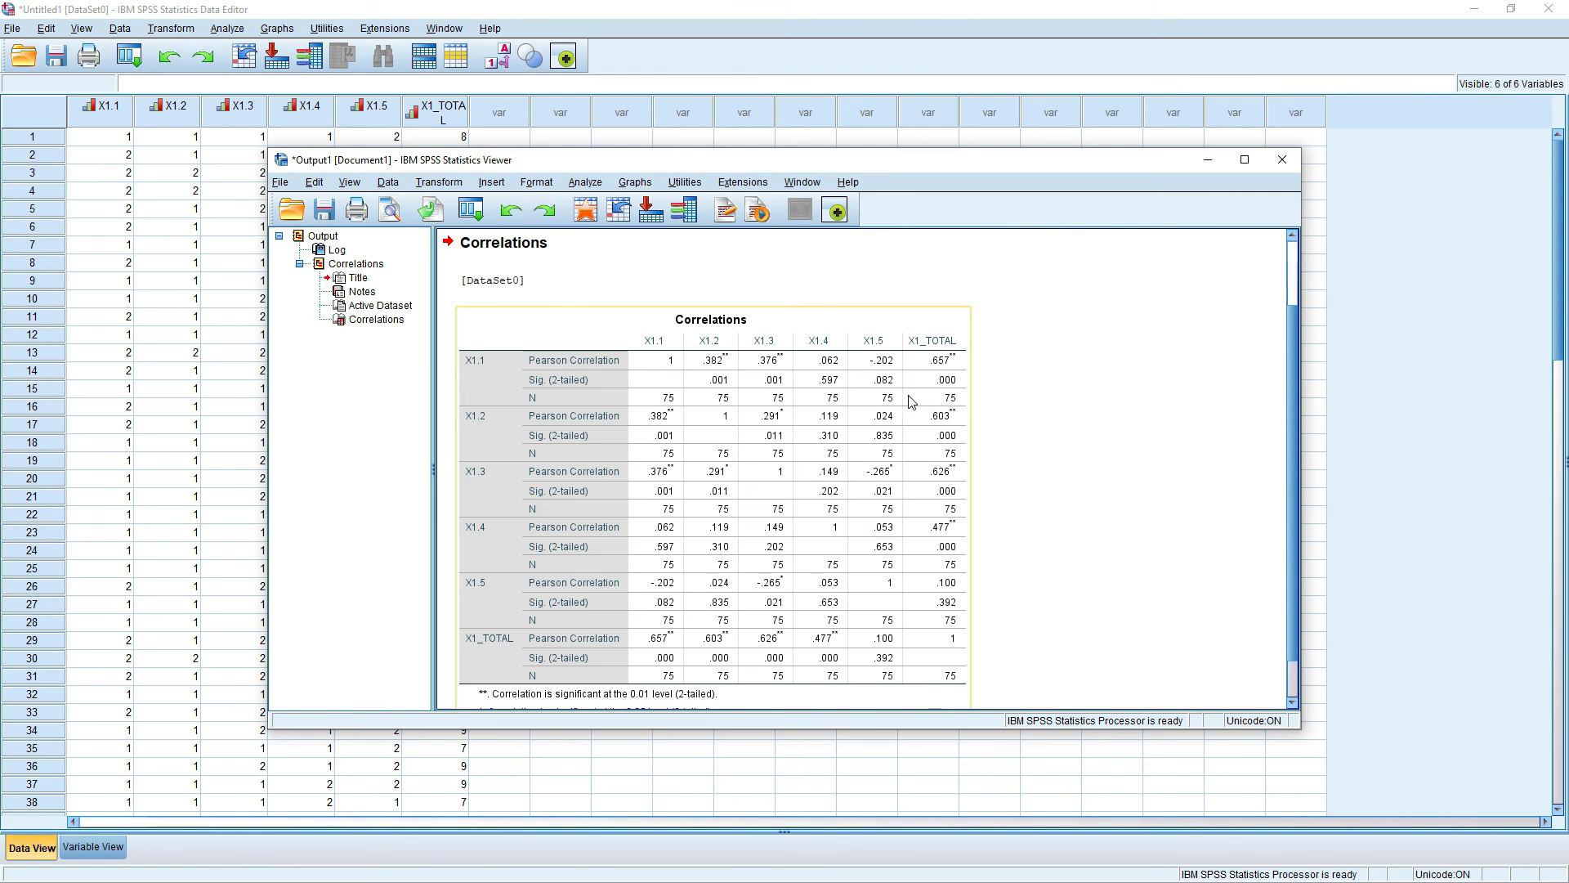
- Check the number of cases against the last row of the dataset and return to the correlation output
click(161, 408)
scroll(161, 516, down, 14)
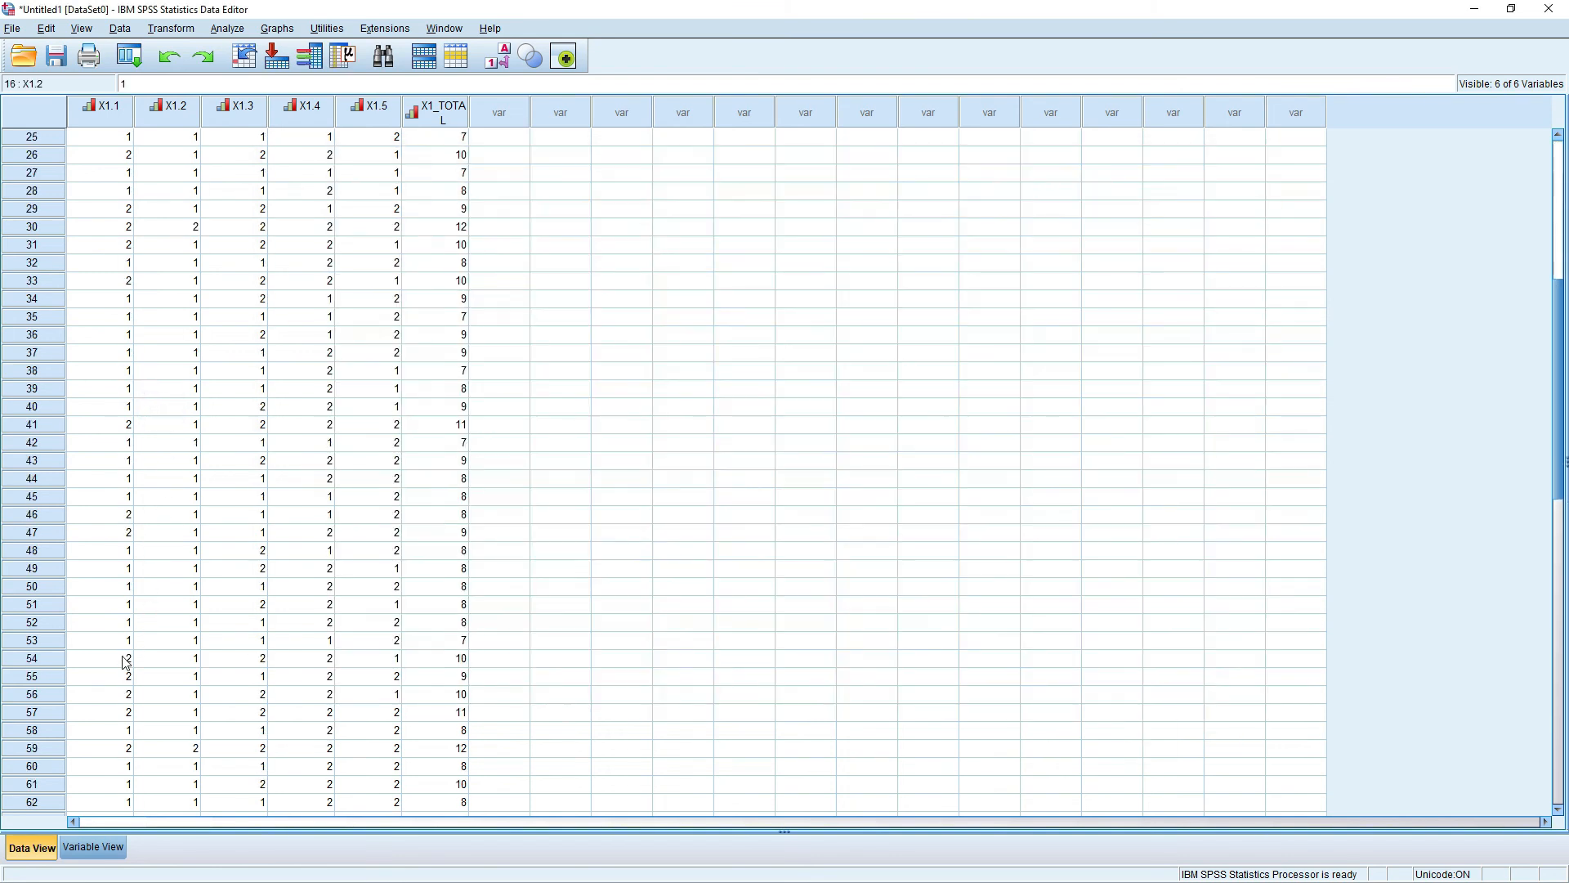
click(33, 712)
scroll(295, 670, up, 14)
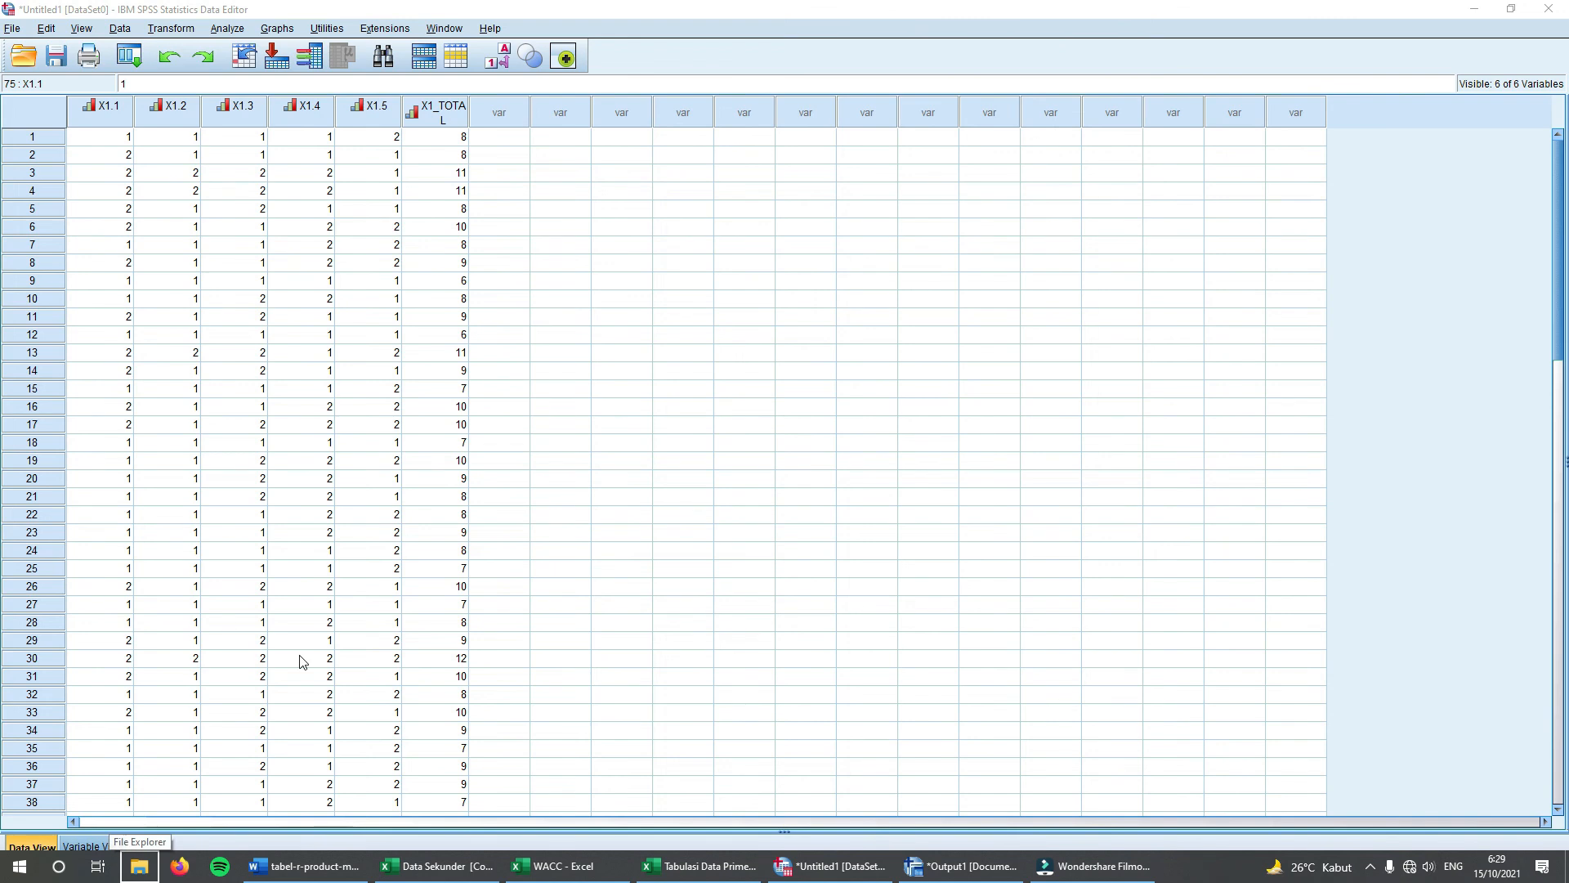
click(962, 866)
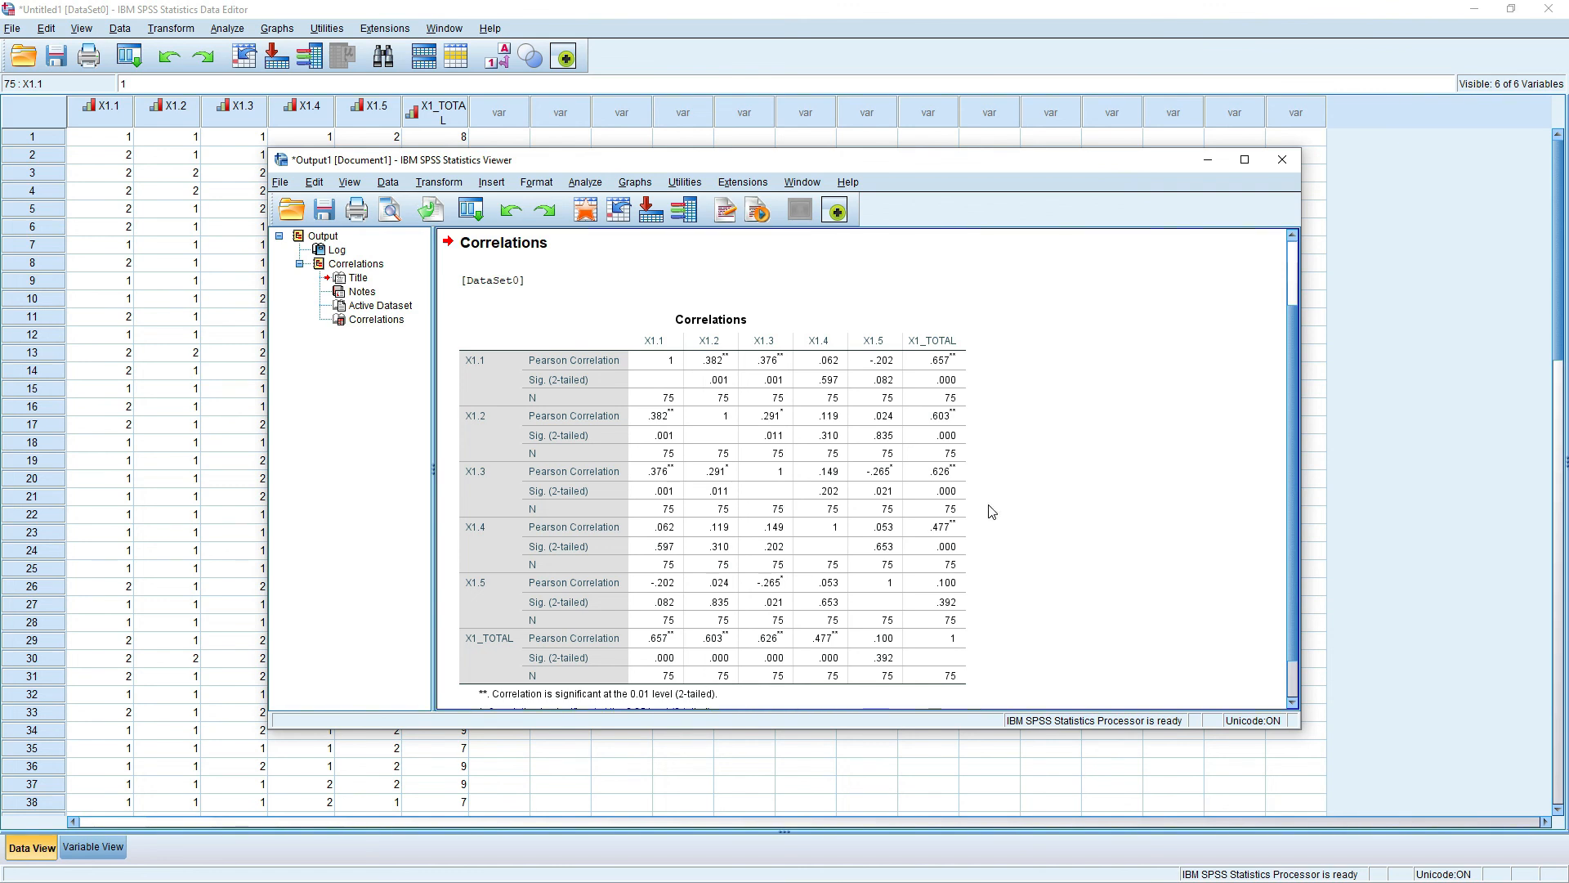
- Switch to the tabel-r-product-moment-big-sample document in Word and look up the r value for N = 75
key(super+t)
key(super+t)
key(super+t)
key(super+t)
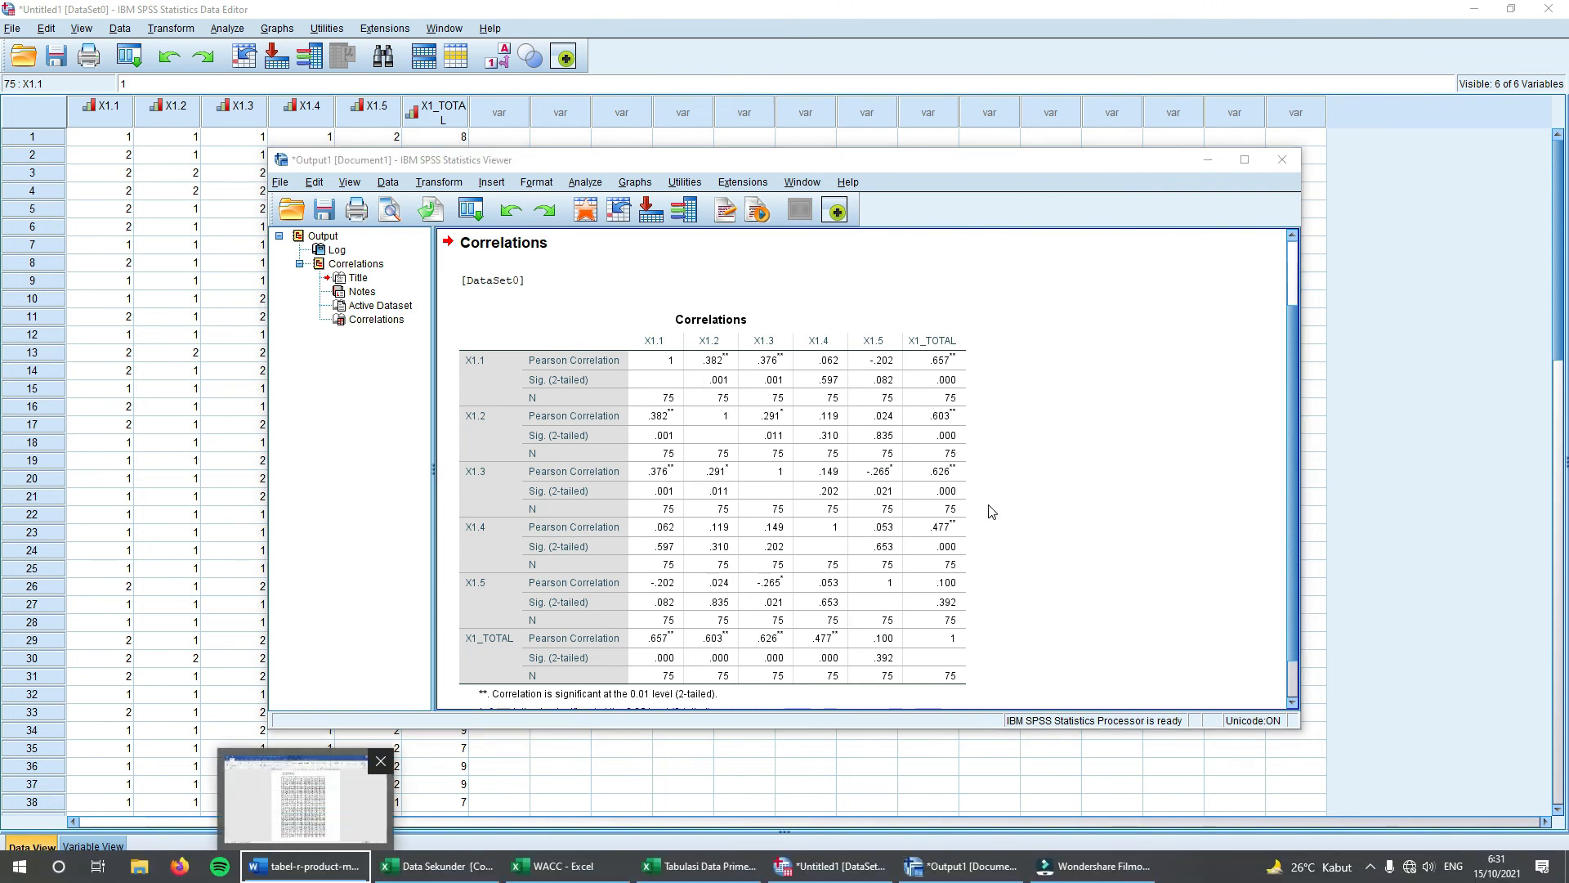
key(Return)
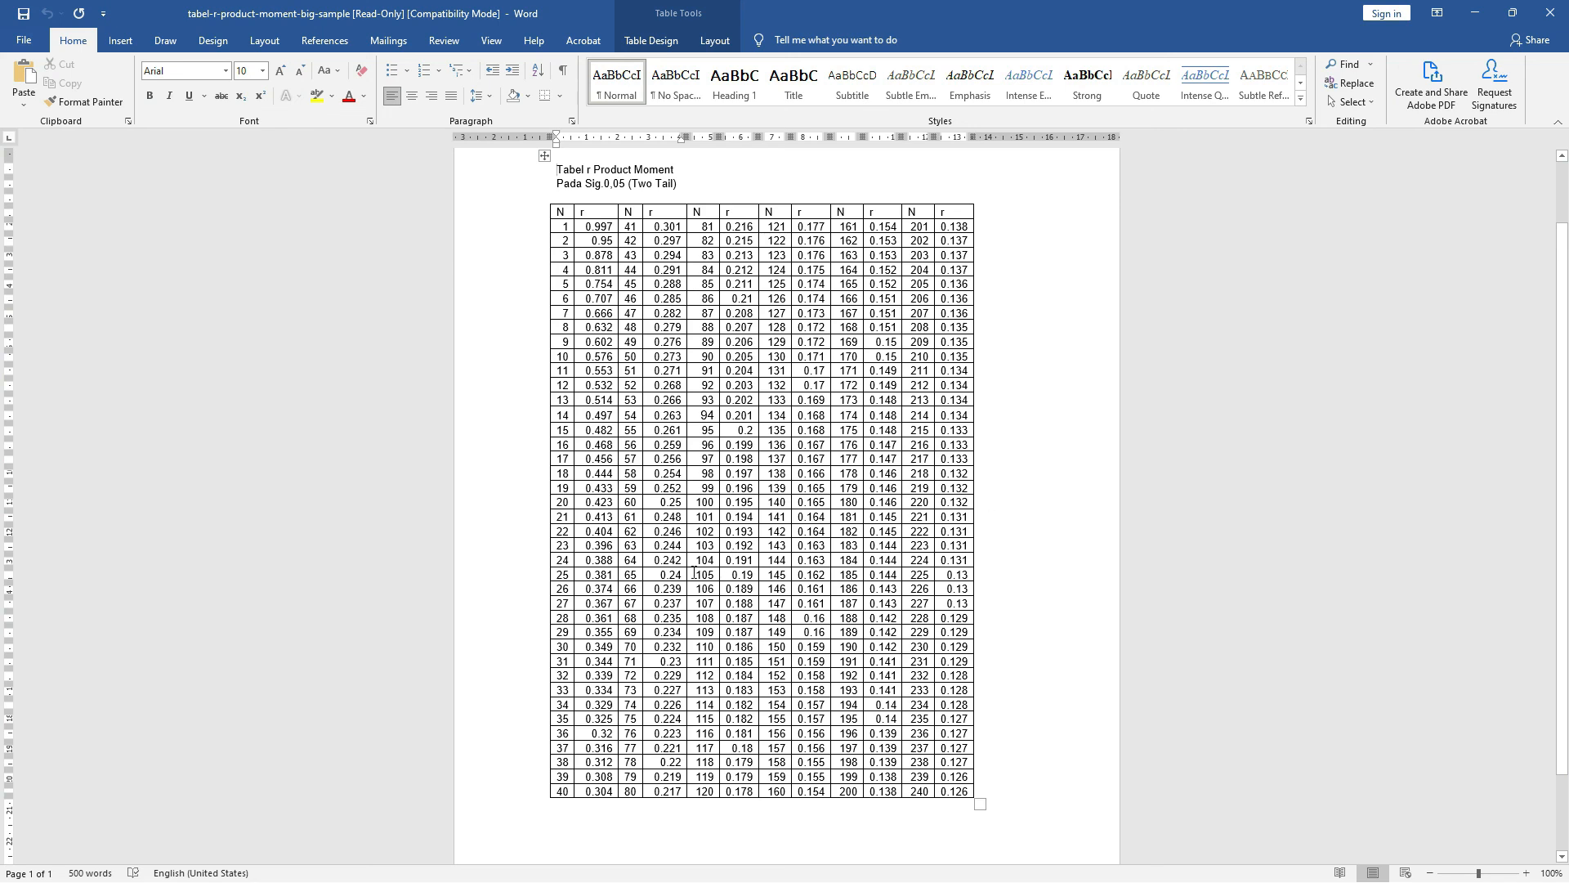
click(627, 718)
click(648, 721)
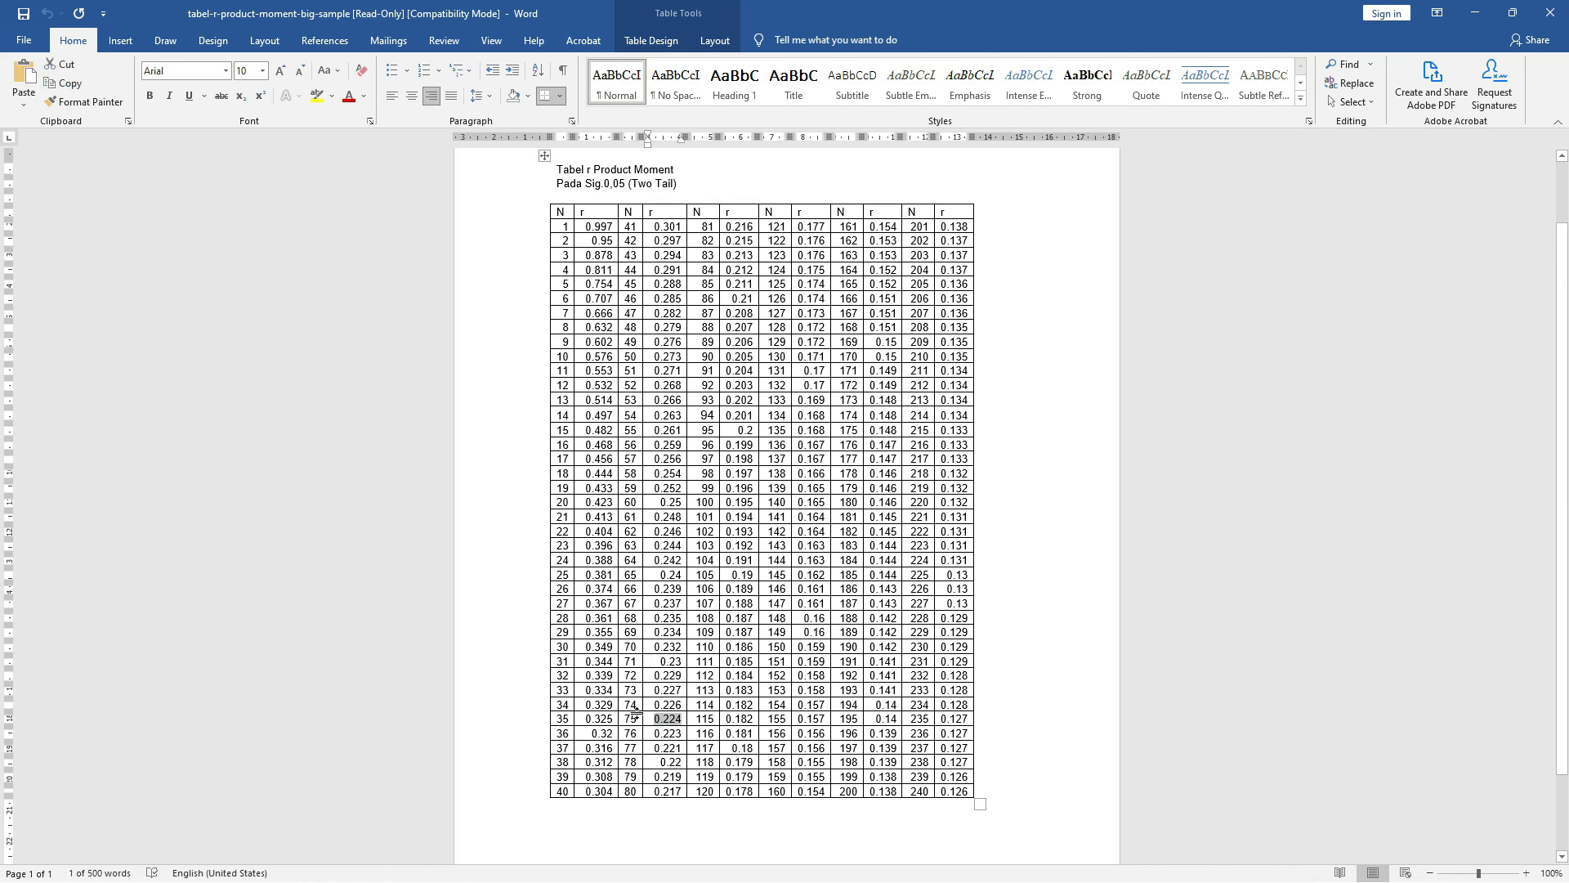
- Arrange the SPSS correlation output and the Word r table side by side to compare the X1_TOTAL correlations
key(super+Right)
key(Right)
key(Down)
key(Down)
key(Up)
key(Up)
key(Right)
key(Down)
key(Down)
key(Up)
key(Up)
key(Return)
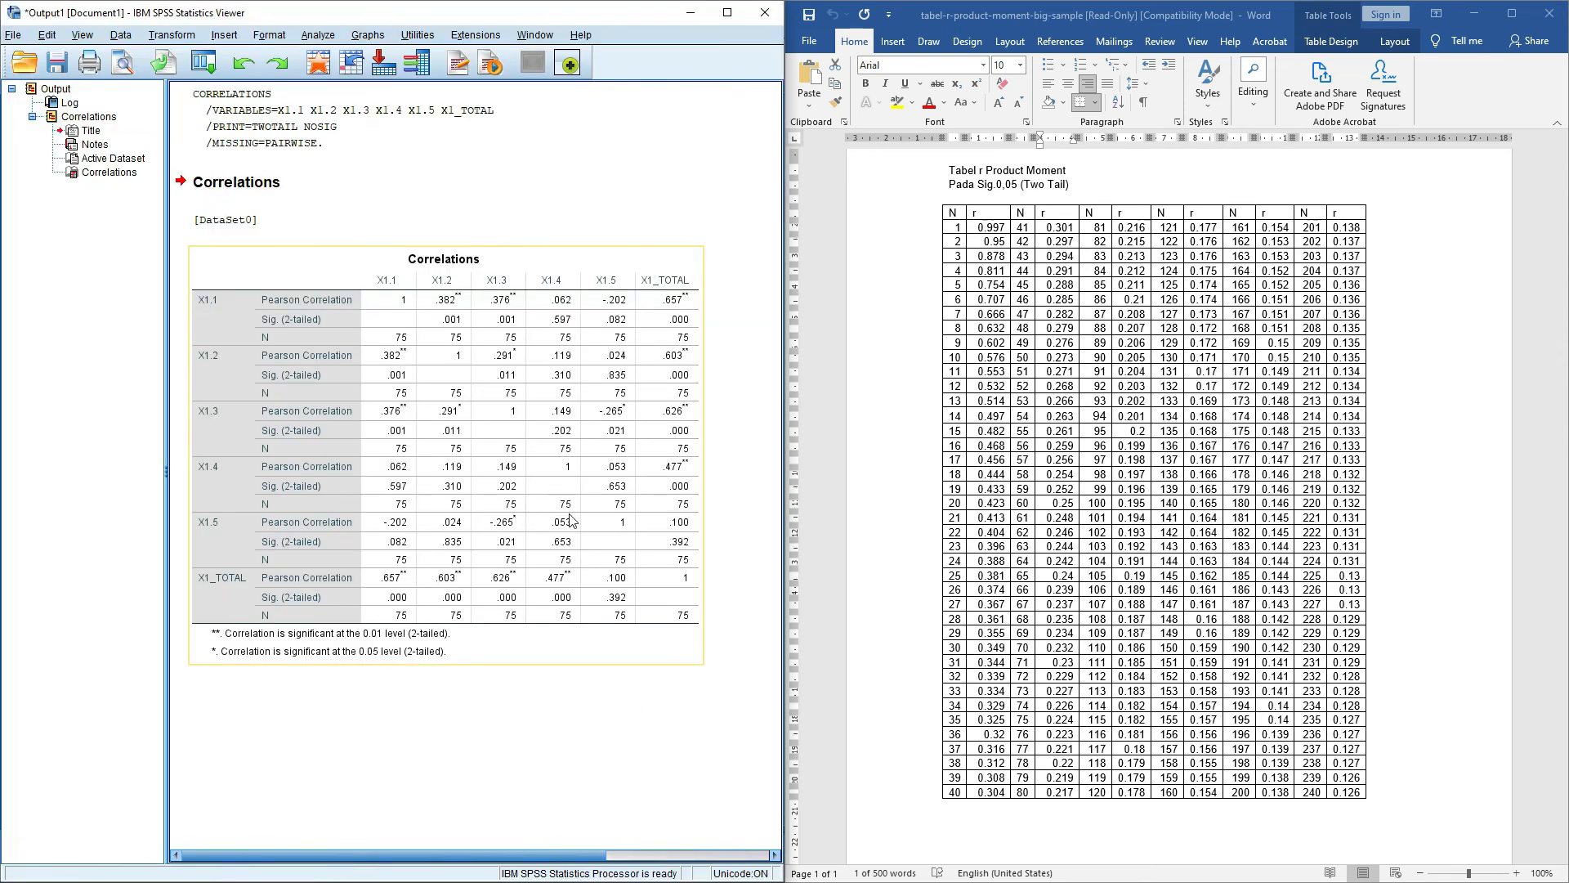
click(671, 313)
- Switch back to the SPSS Data Editor window holding the X1 dataset
key(super+t)
key(super+t)
key(super+t)
key(super+t)
key(super+t)
key(super+t)
key(super+t)
key(super+t)
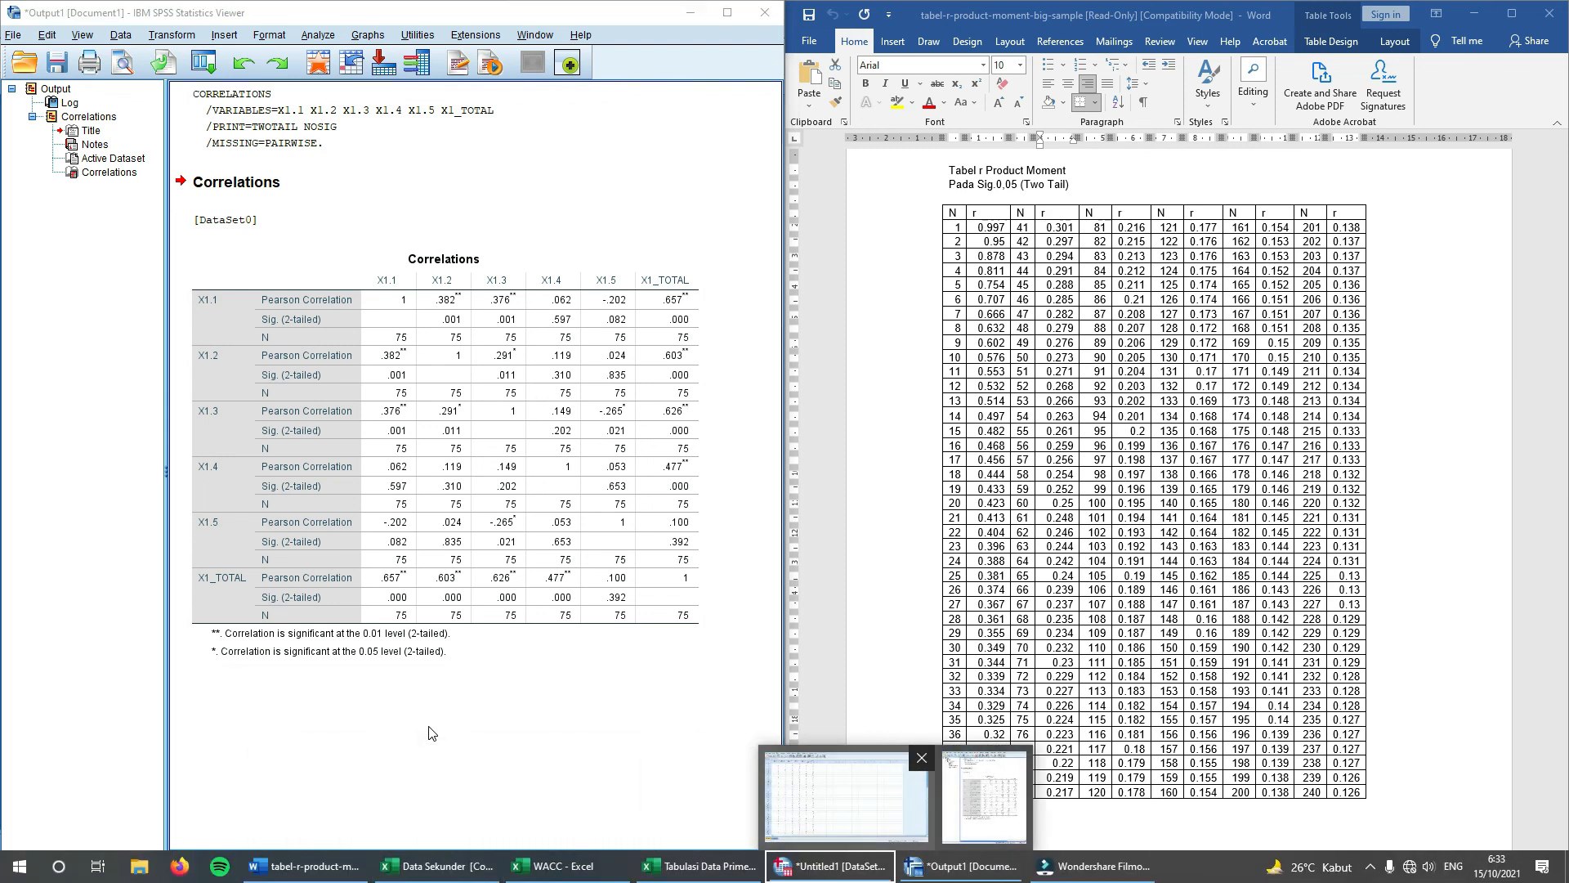
key(Return)
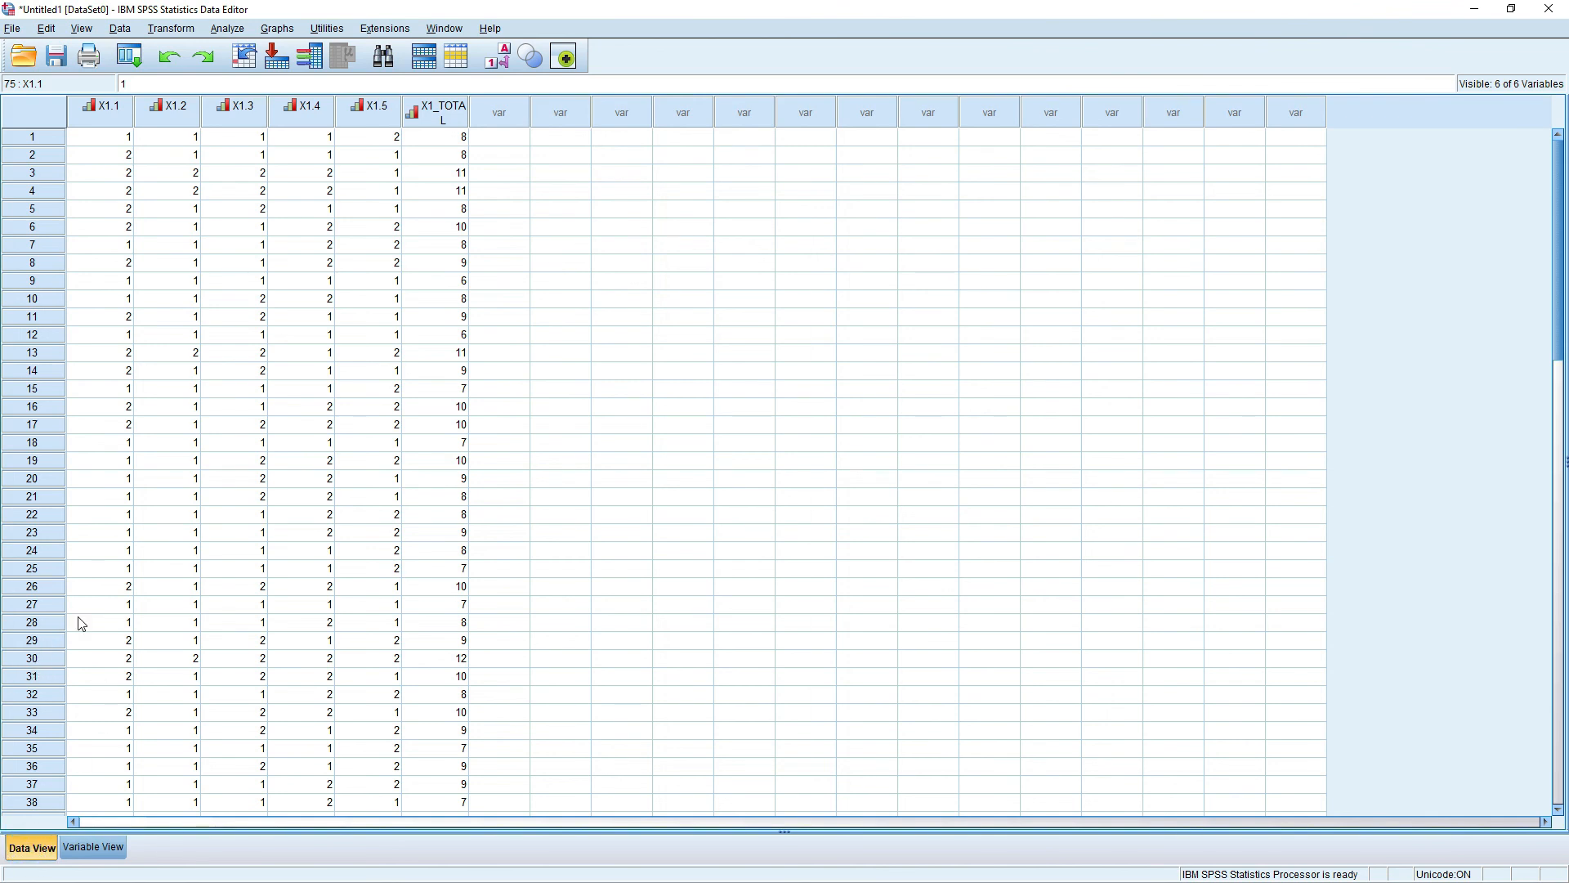
- Set up a Reliability Analysis with X1.1 through X1.5 as items, leaving out X1_TOTAL
click(232, 28)
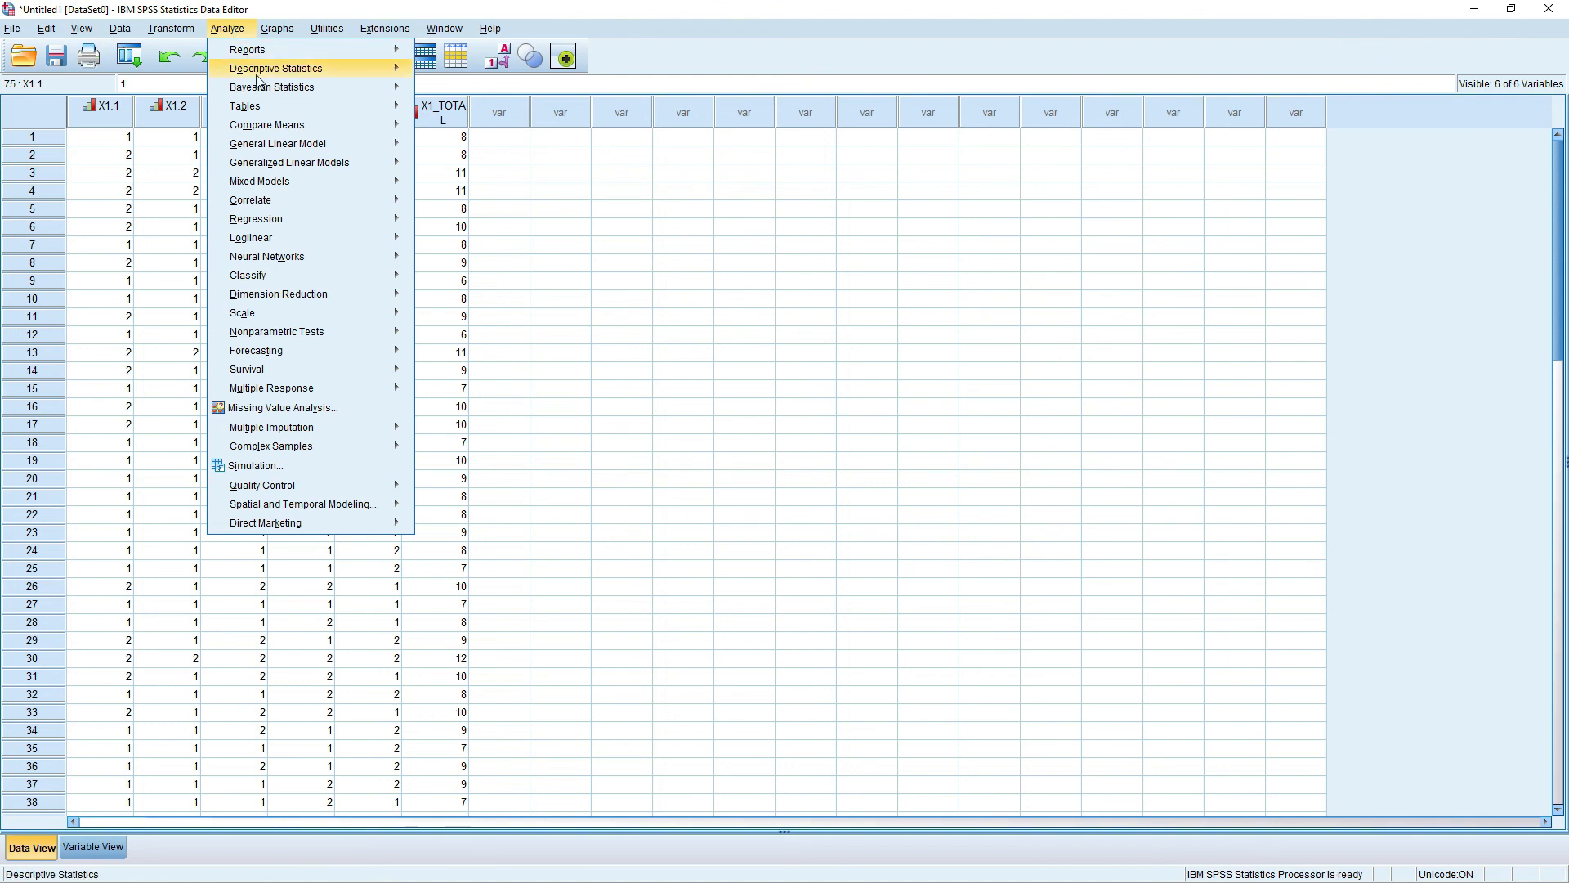
mouse_move(274, 313)
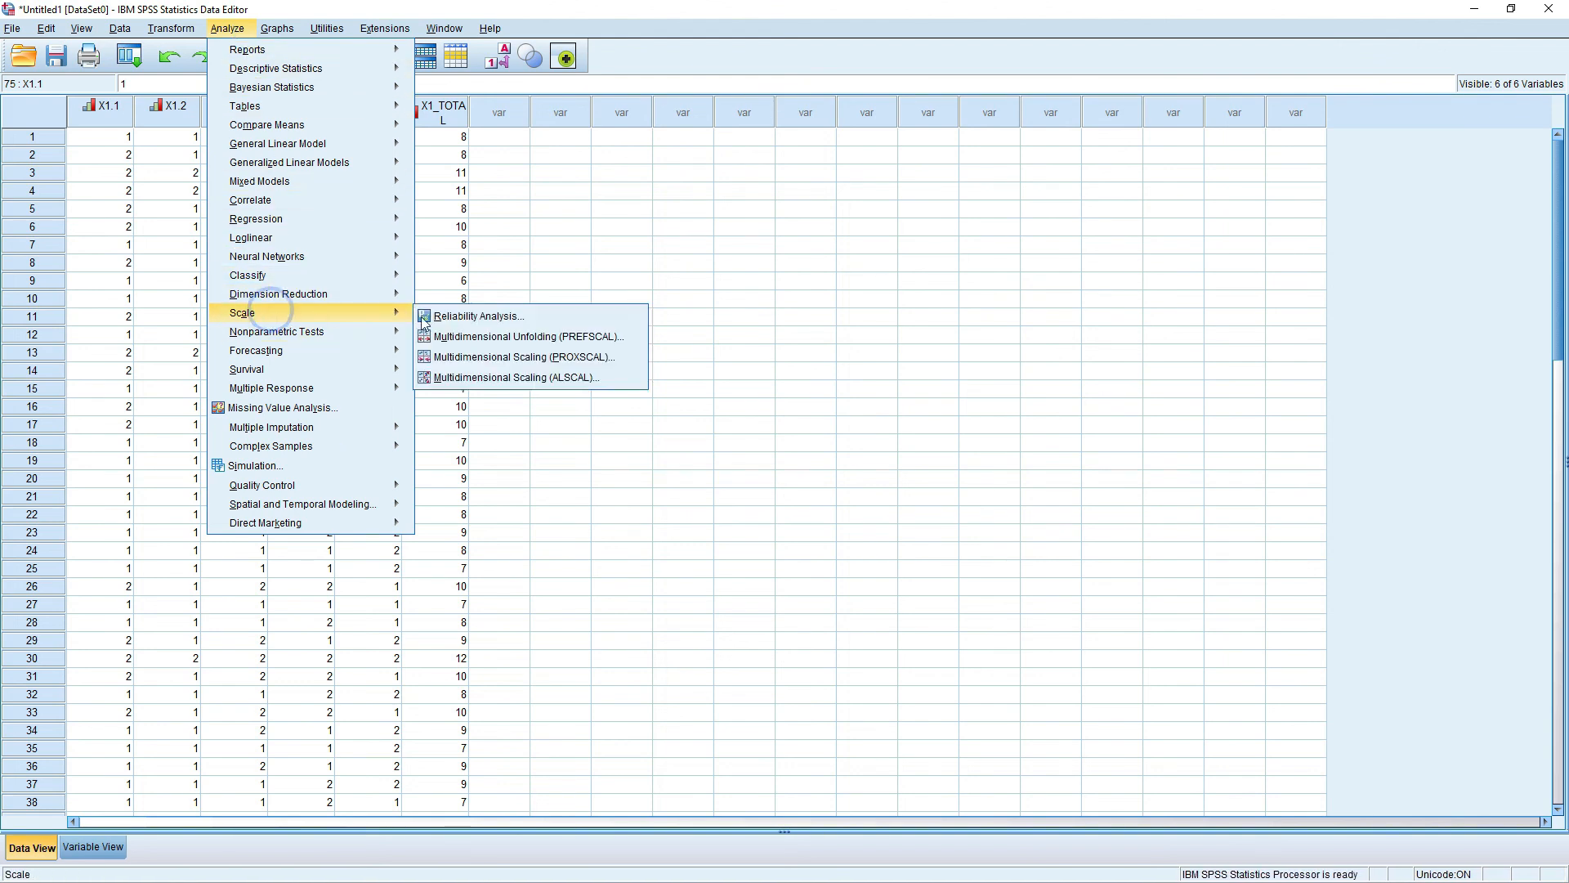
click(484, 325)
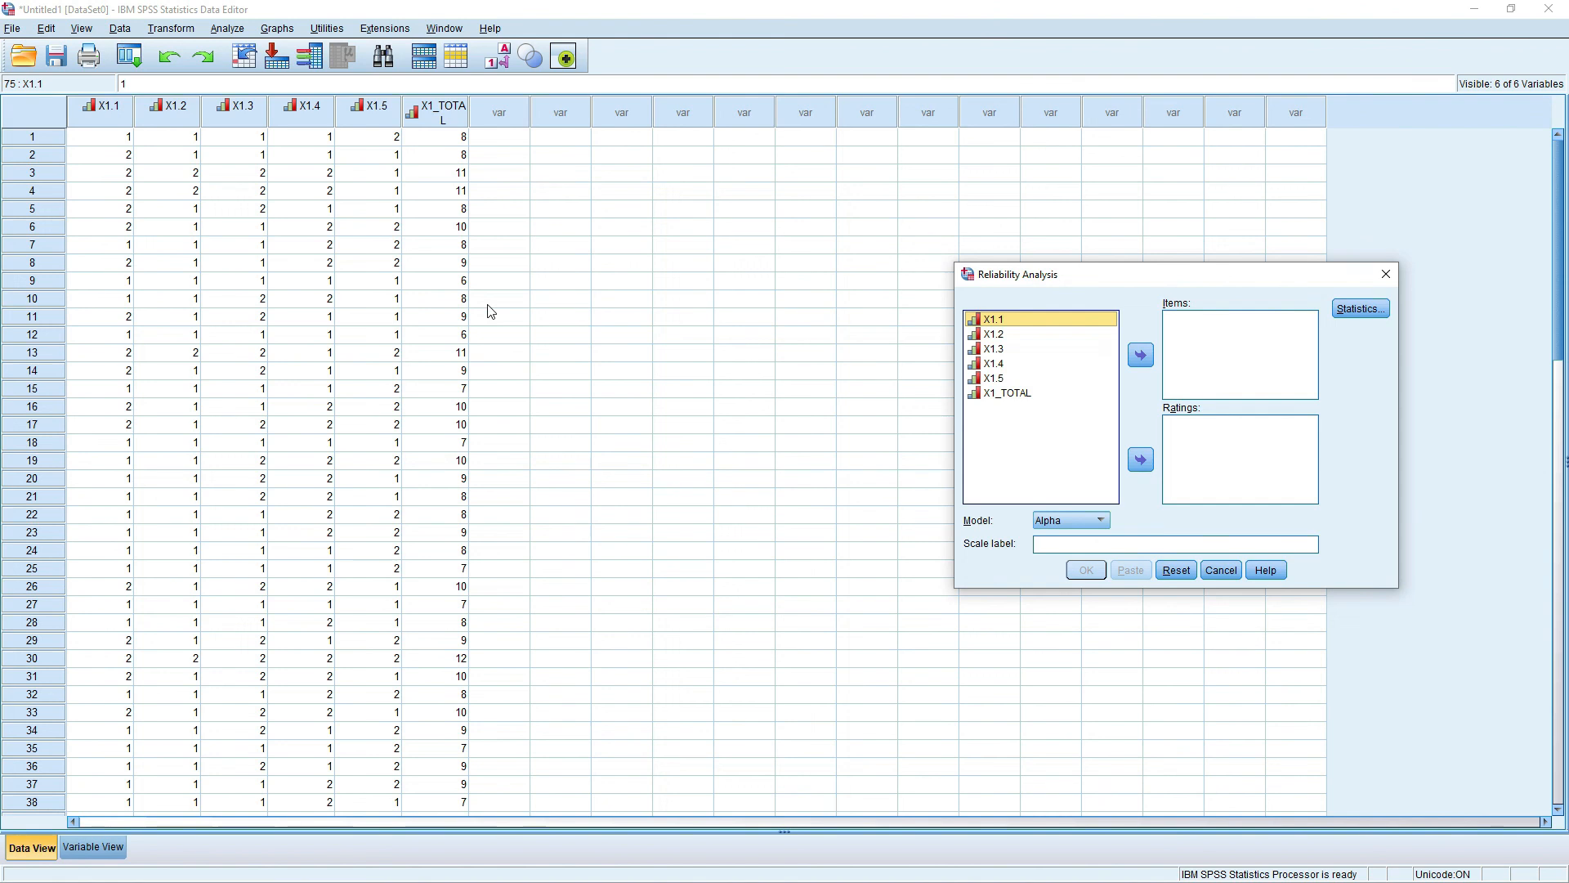
key(shift+Down)
key(shift+Down)
key(shift+Down)
key(shift+Down)
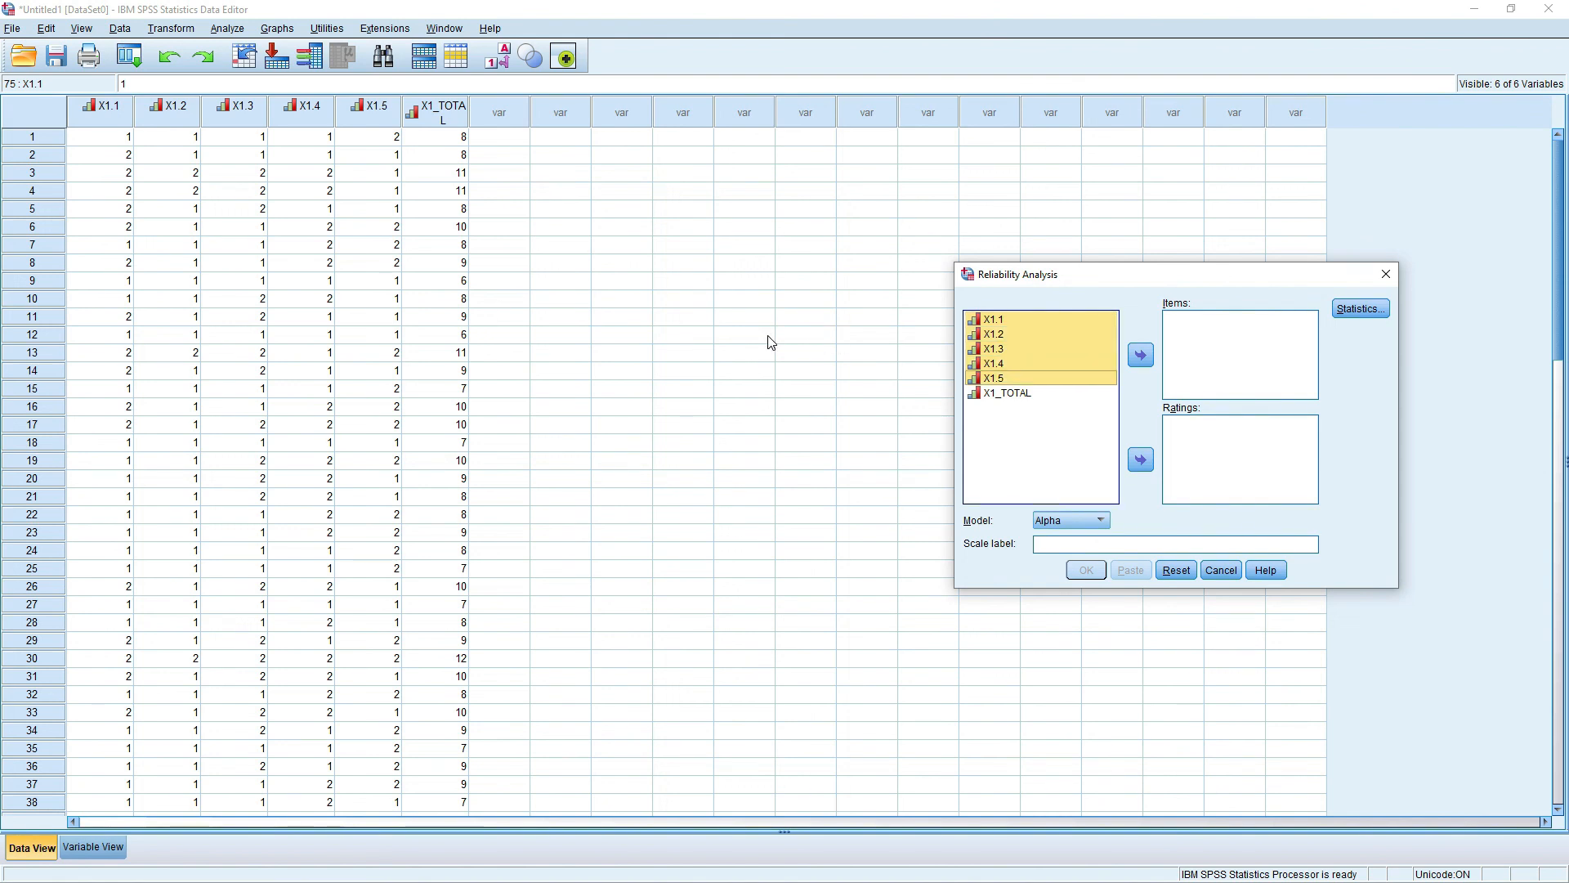
click(1143, 358)
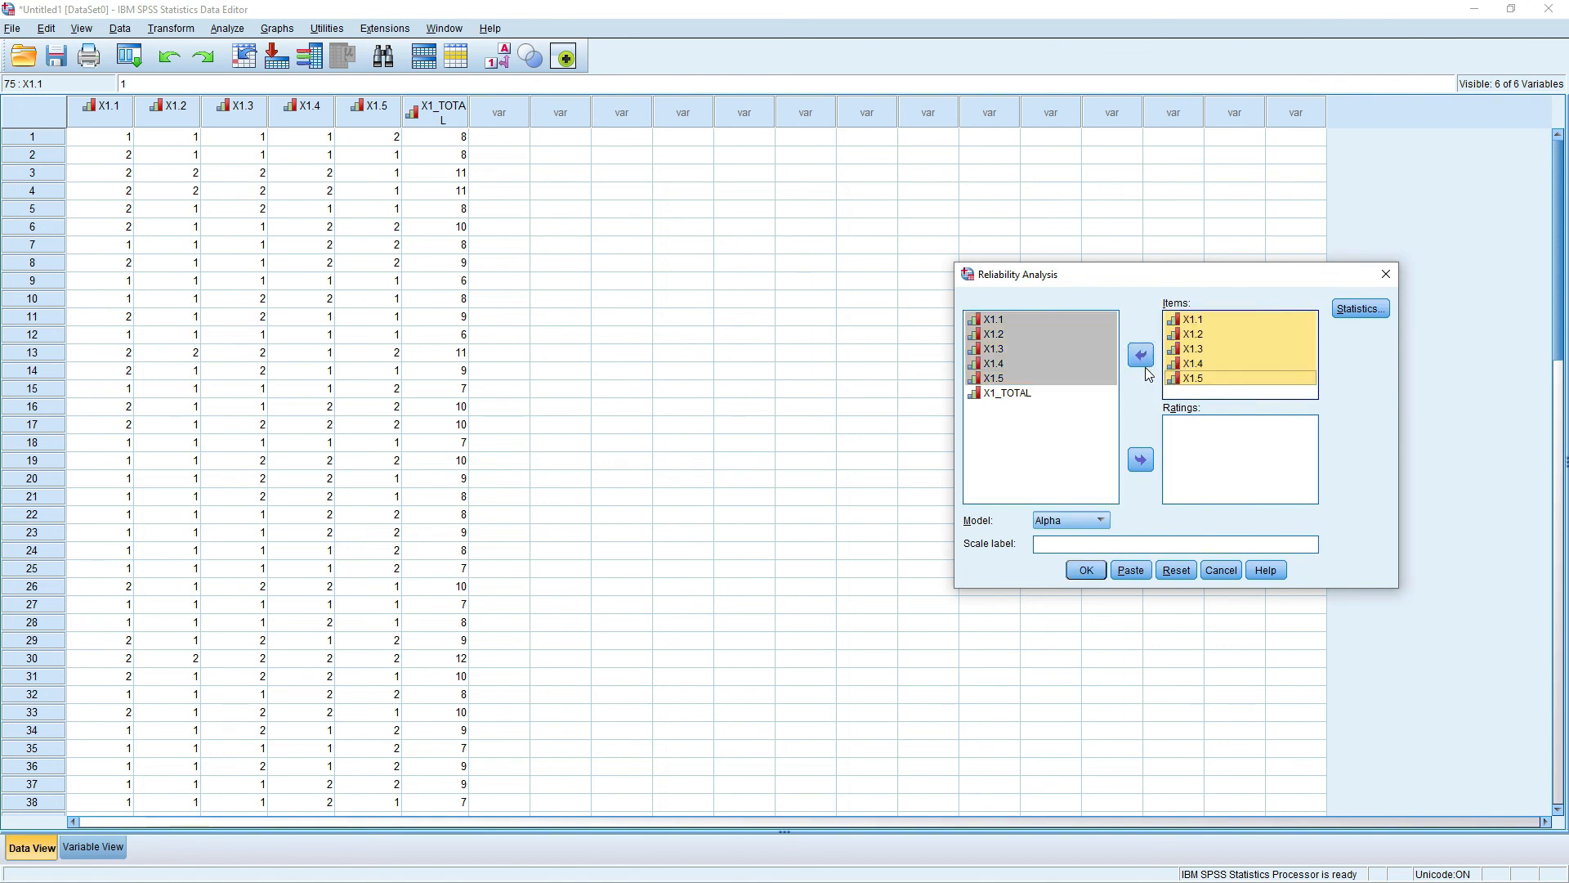
- Include inter-item correlations, inter-item covariances and scale if item deleted, and run the reliability analysis with the Alpha model
click(1361, 311)
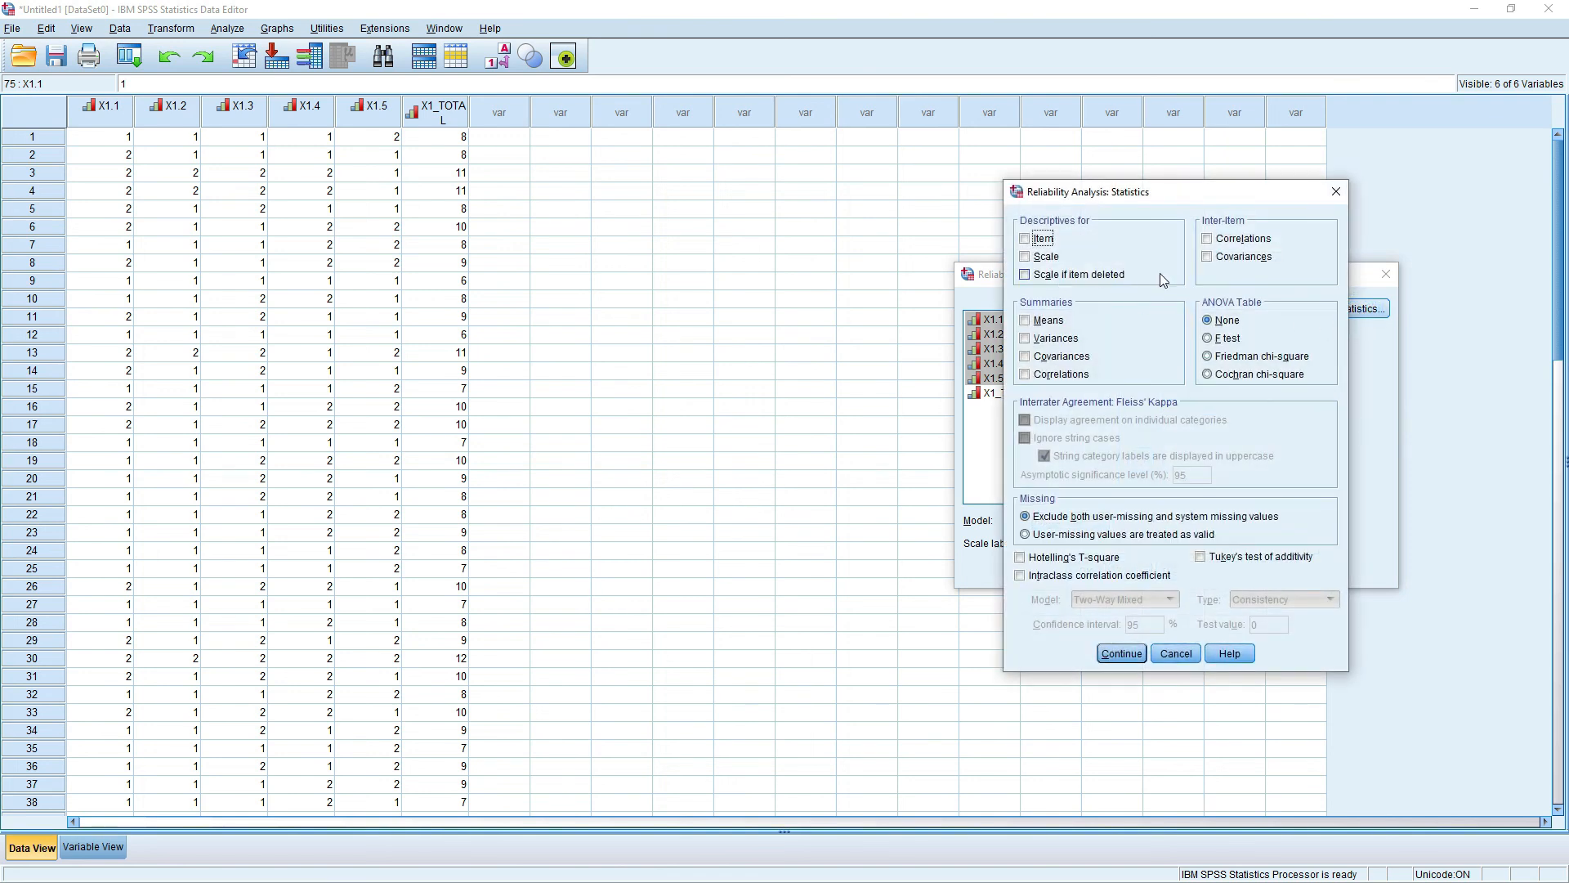
click(1209, 239)
click(1210, 257)
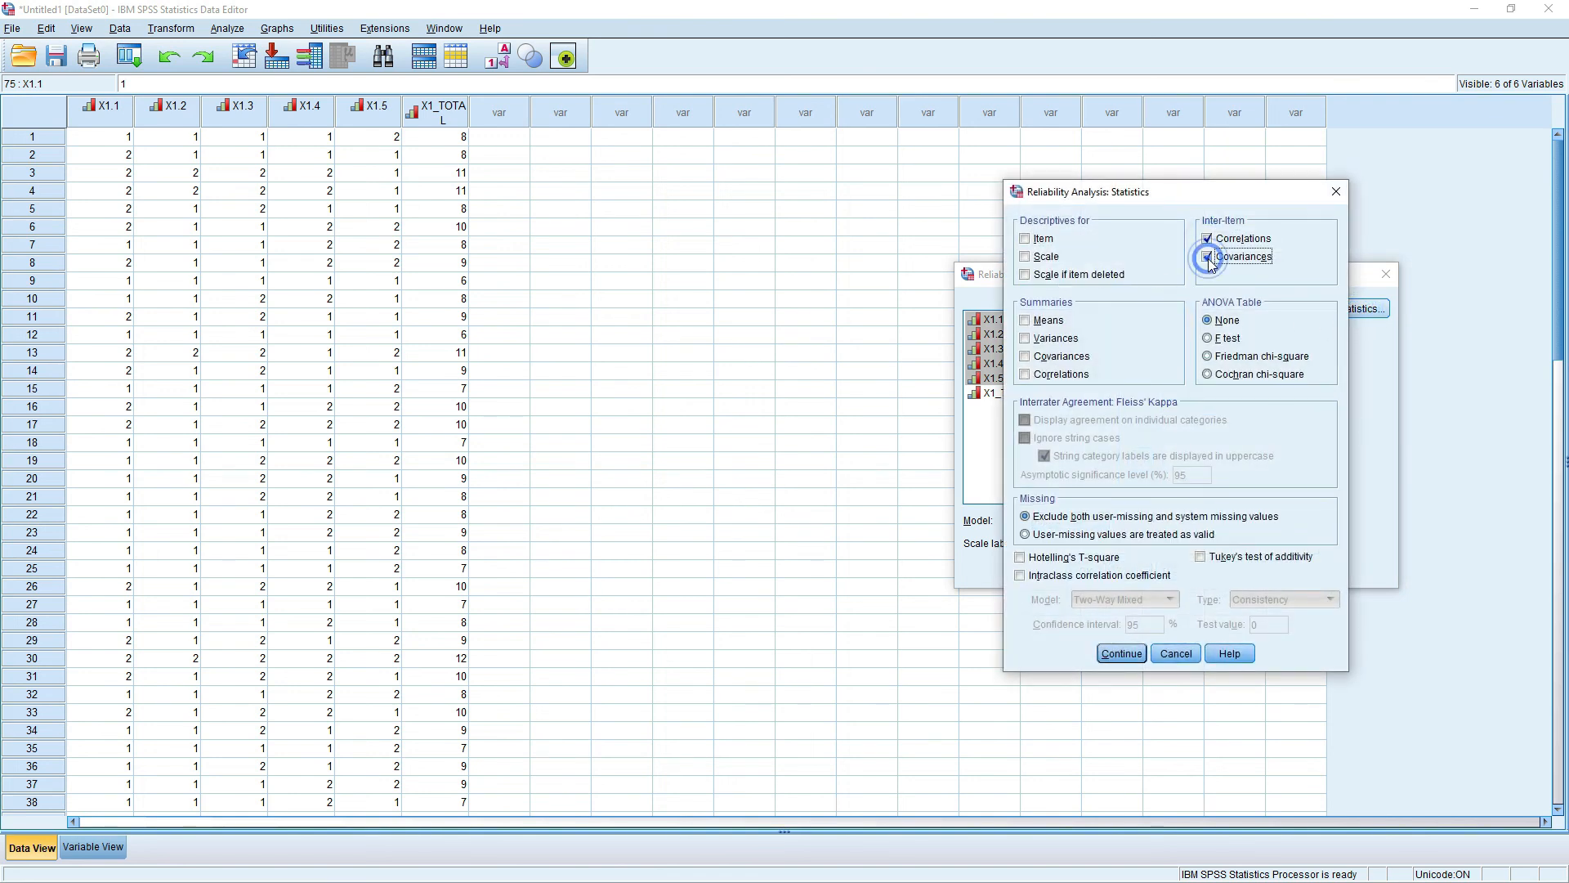
click(1027, 275)
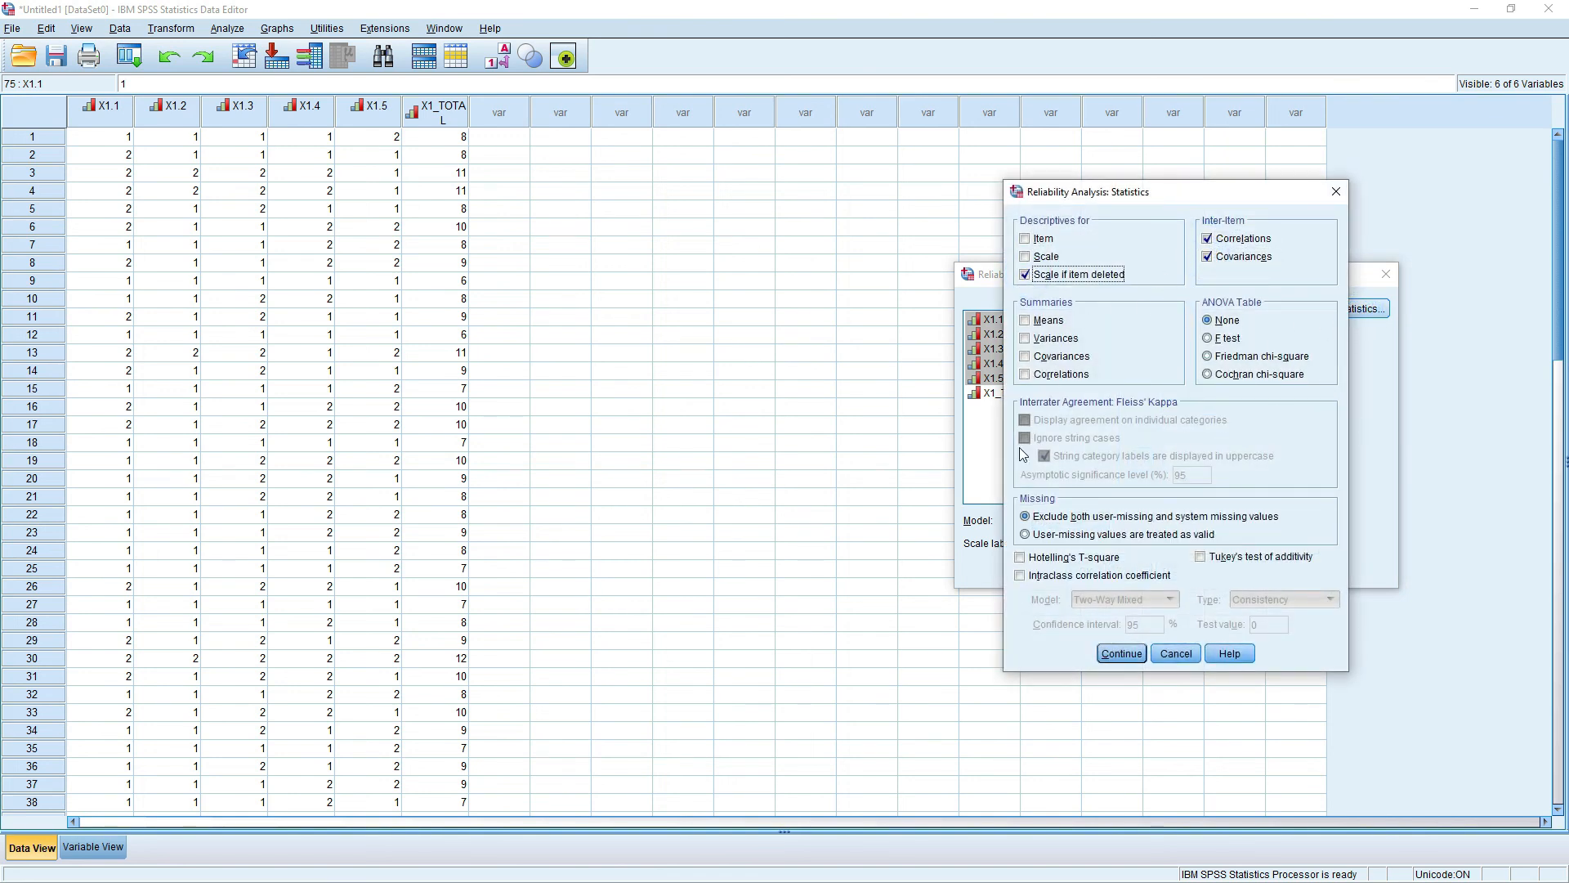
click(1118, 653)
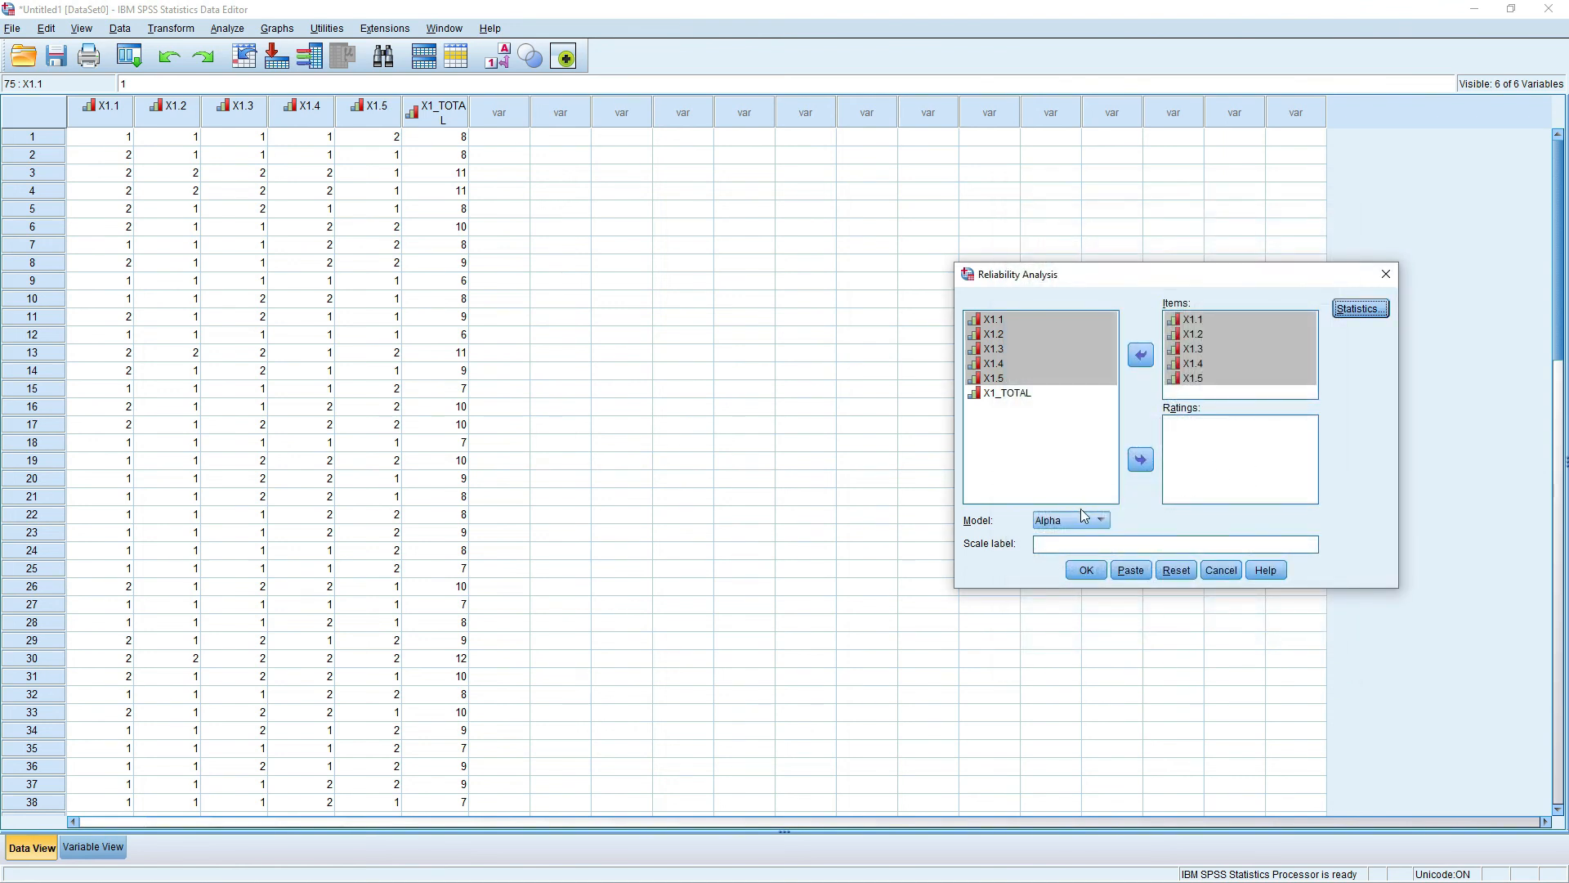
click(1087, 572)
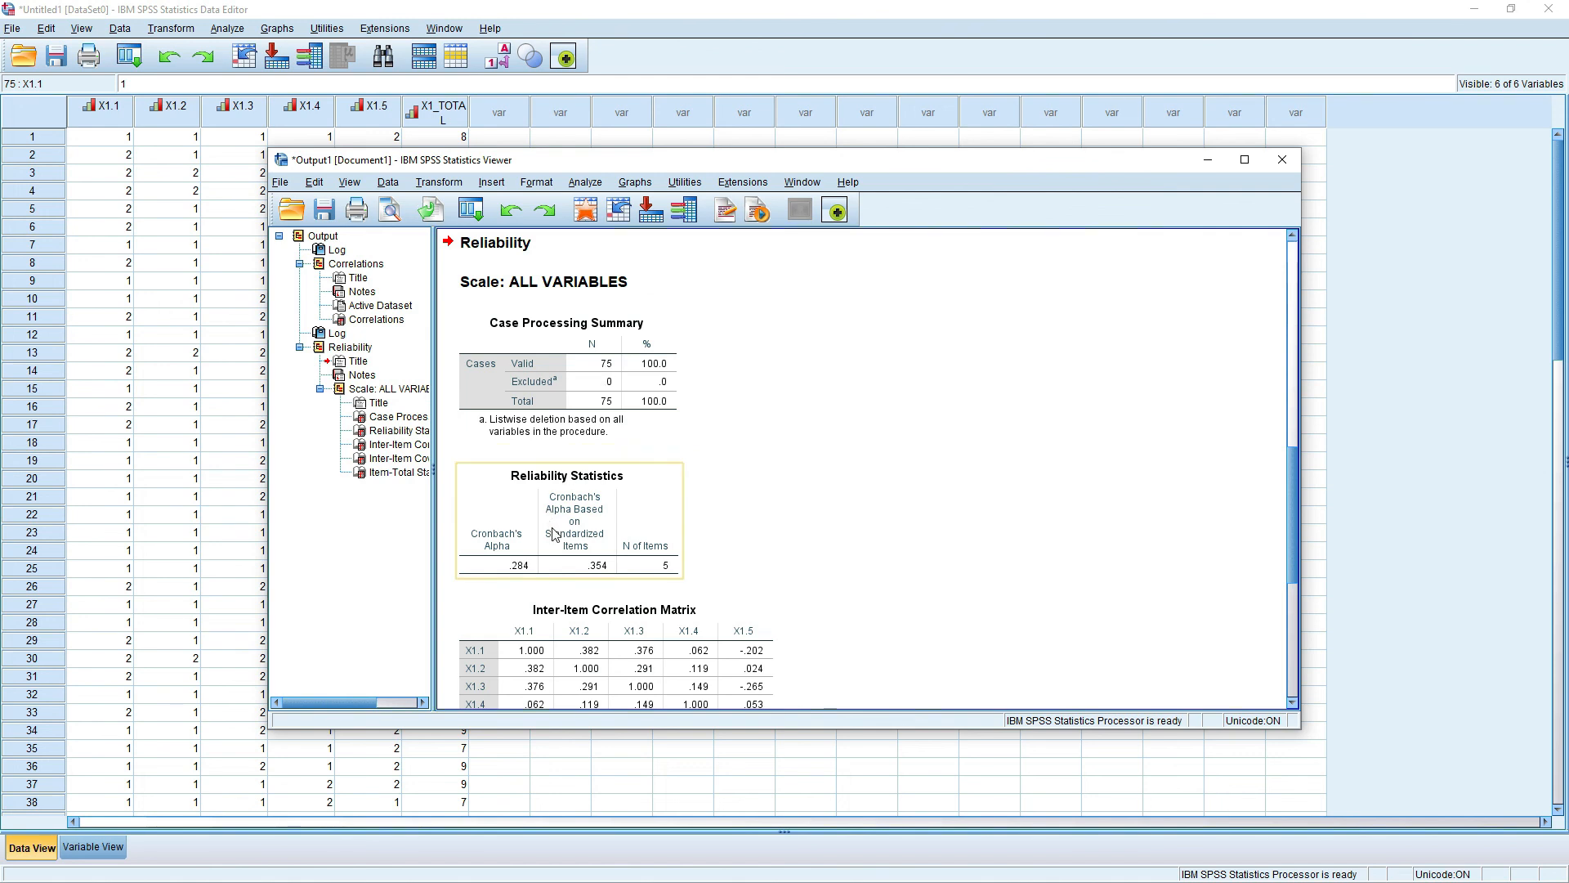
- Examine the Cronbach's alpha, case processing summary and inter-item matrices in the reliability output
scroll(606, 511, up, 3)
scroll(521, 574, down, 3)
scroll(550, 546, down, 2)
scroll(550, 546, down, 8)
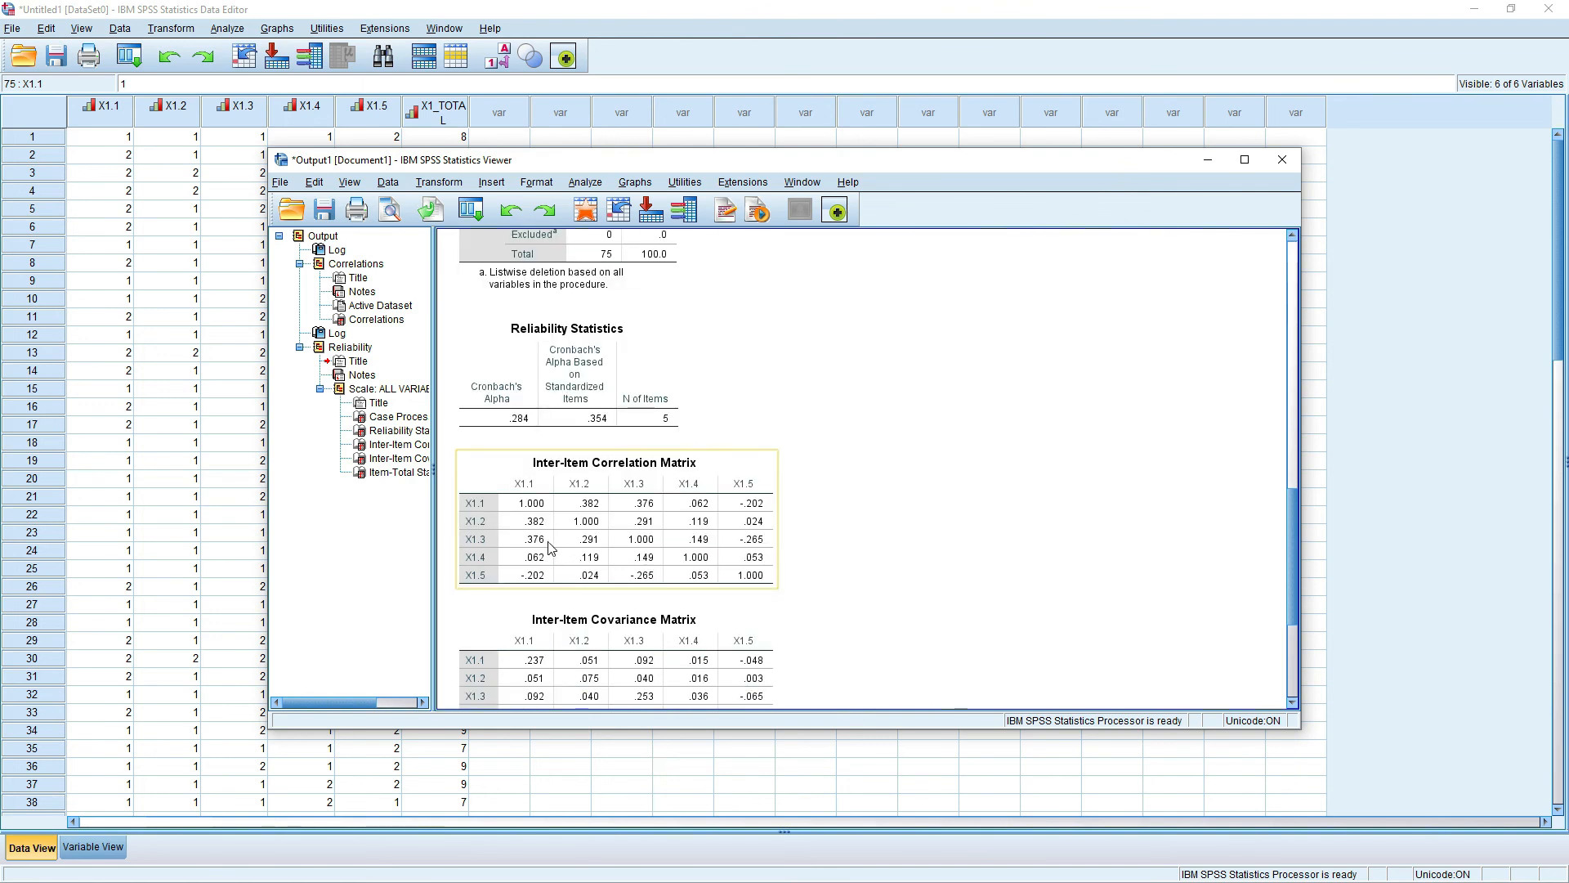
scroll(616, 569, up, 8)
scroll(615, 569, up, 8)
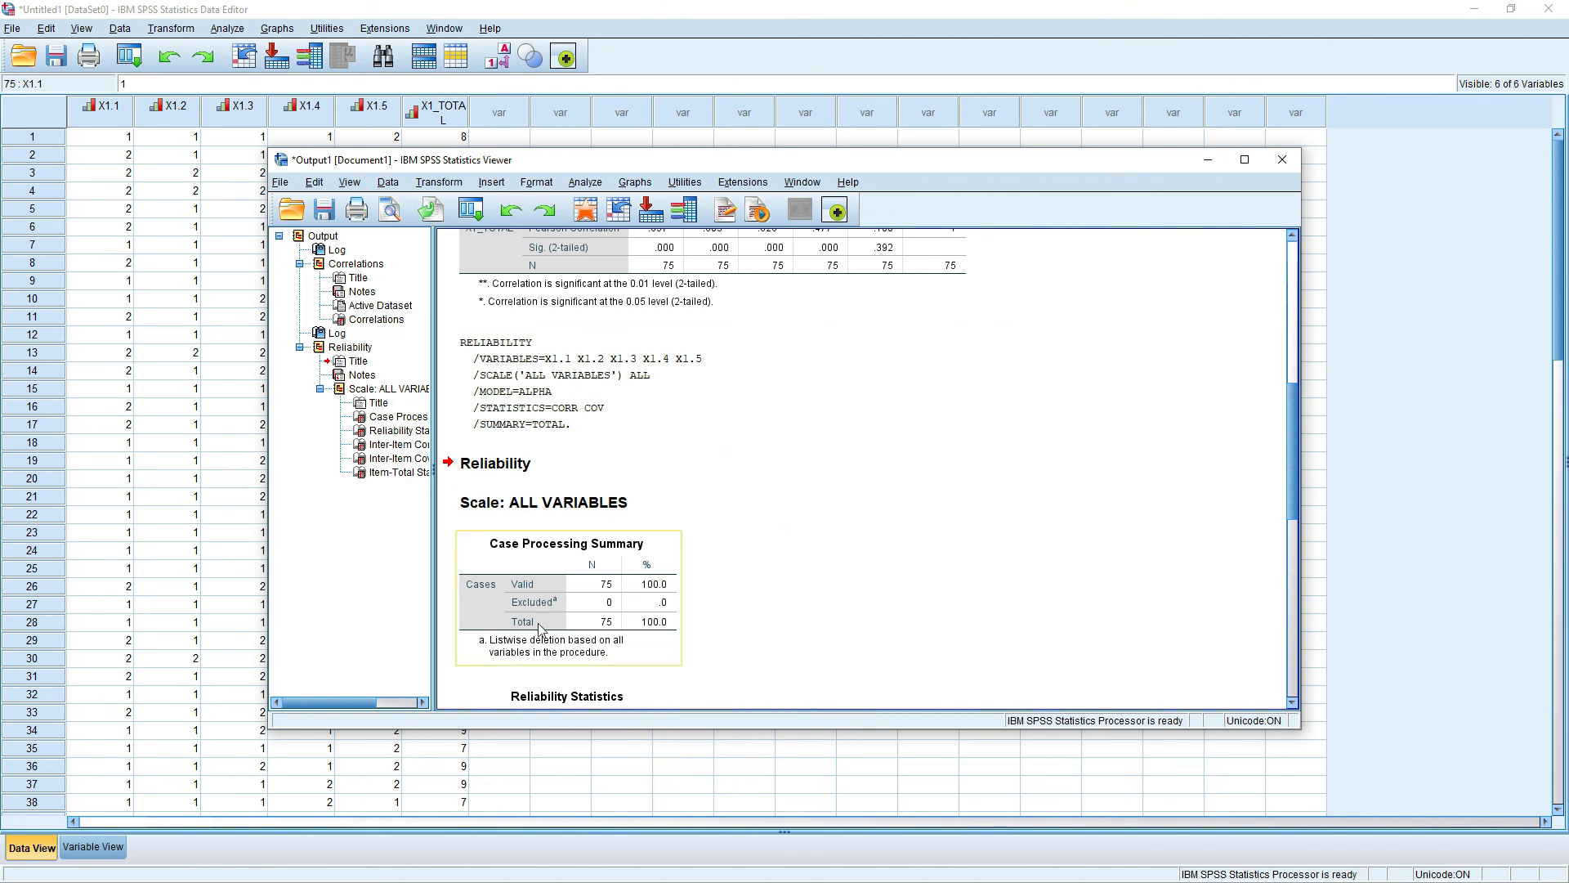
- Switch to the Tabulasi Data Primer workbook in Excel and copy the X2 item scores and totals in J4:O78
key(super)
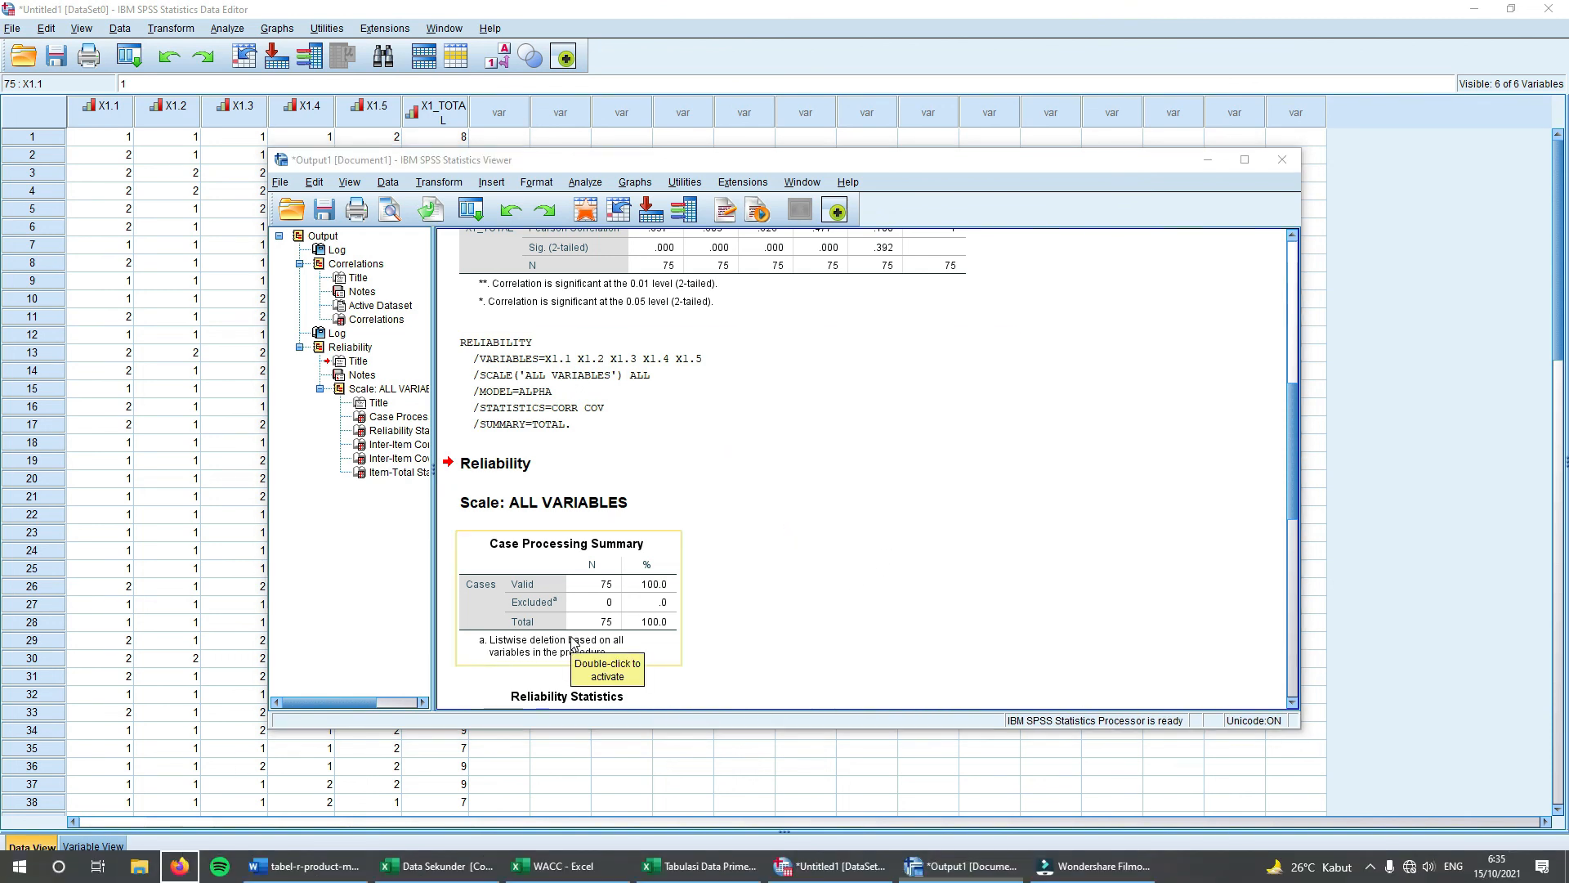
key(super+t)
key(super+t)
key(super+t)
key(super+t)
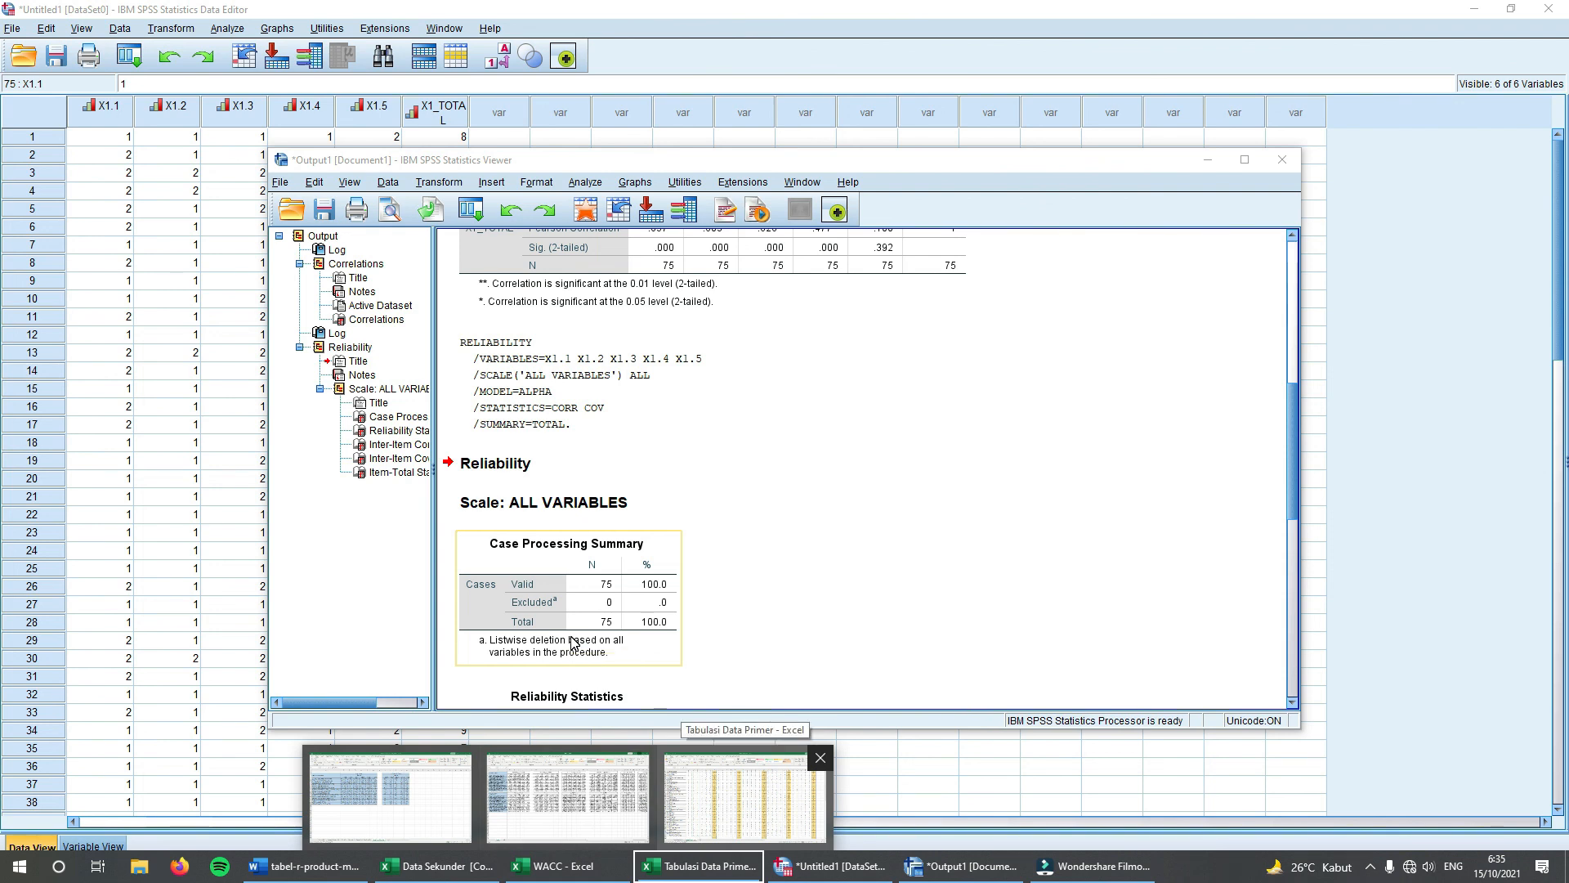
key(Return)
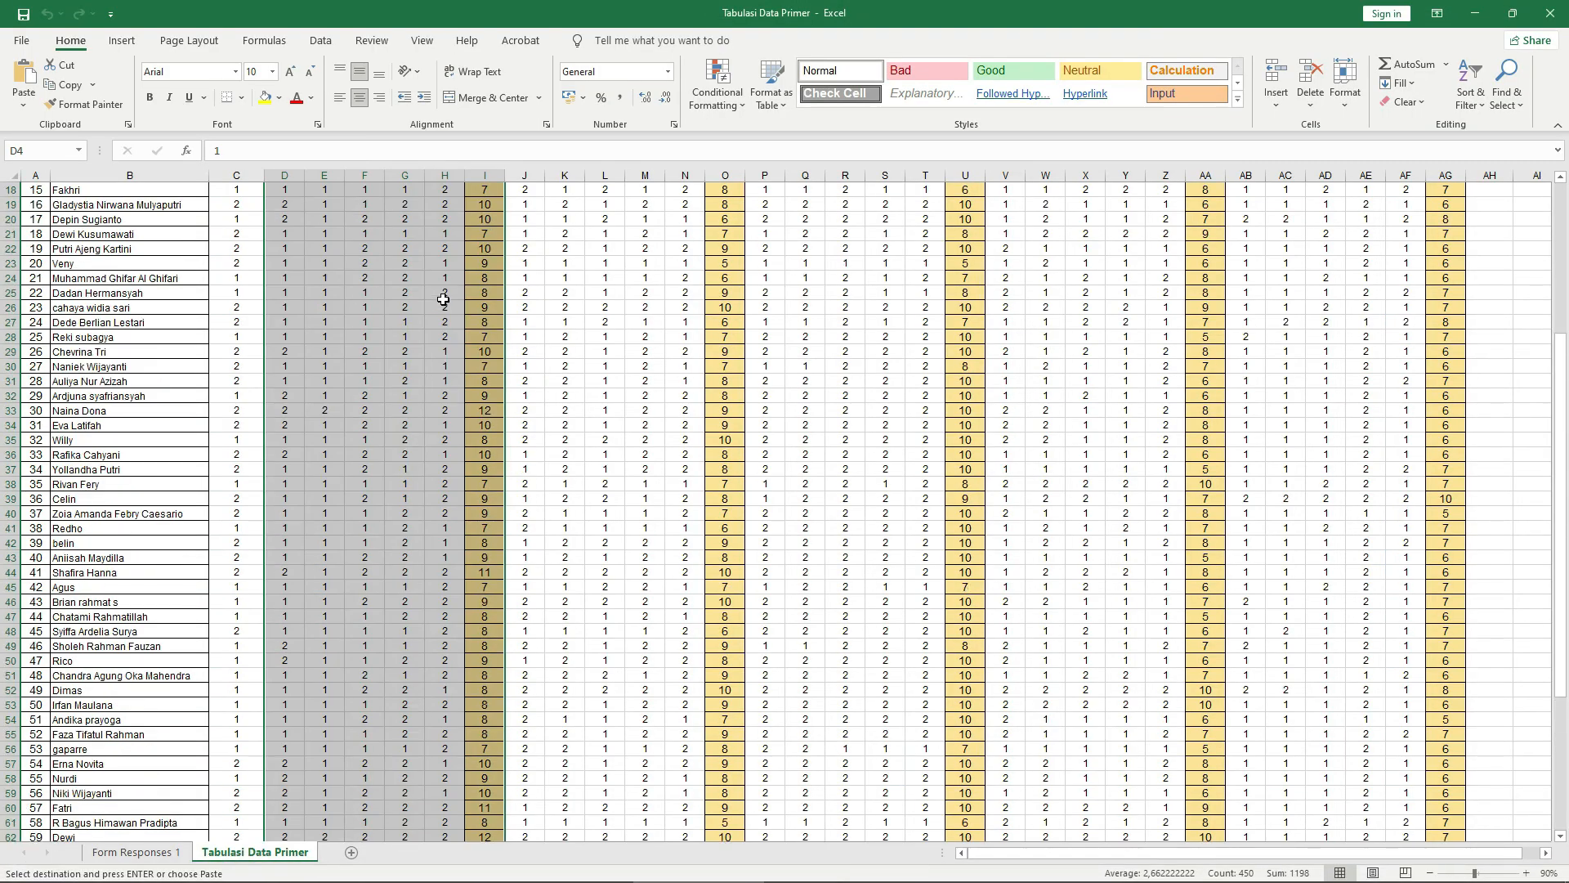
scroll(443, 299, up, 6)
click(528, 245)
drag(528, 244, 716, 807)
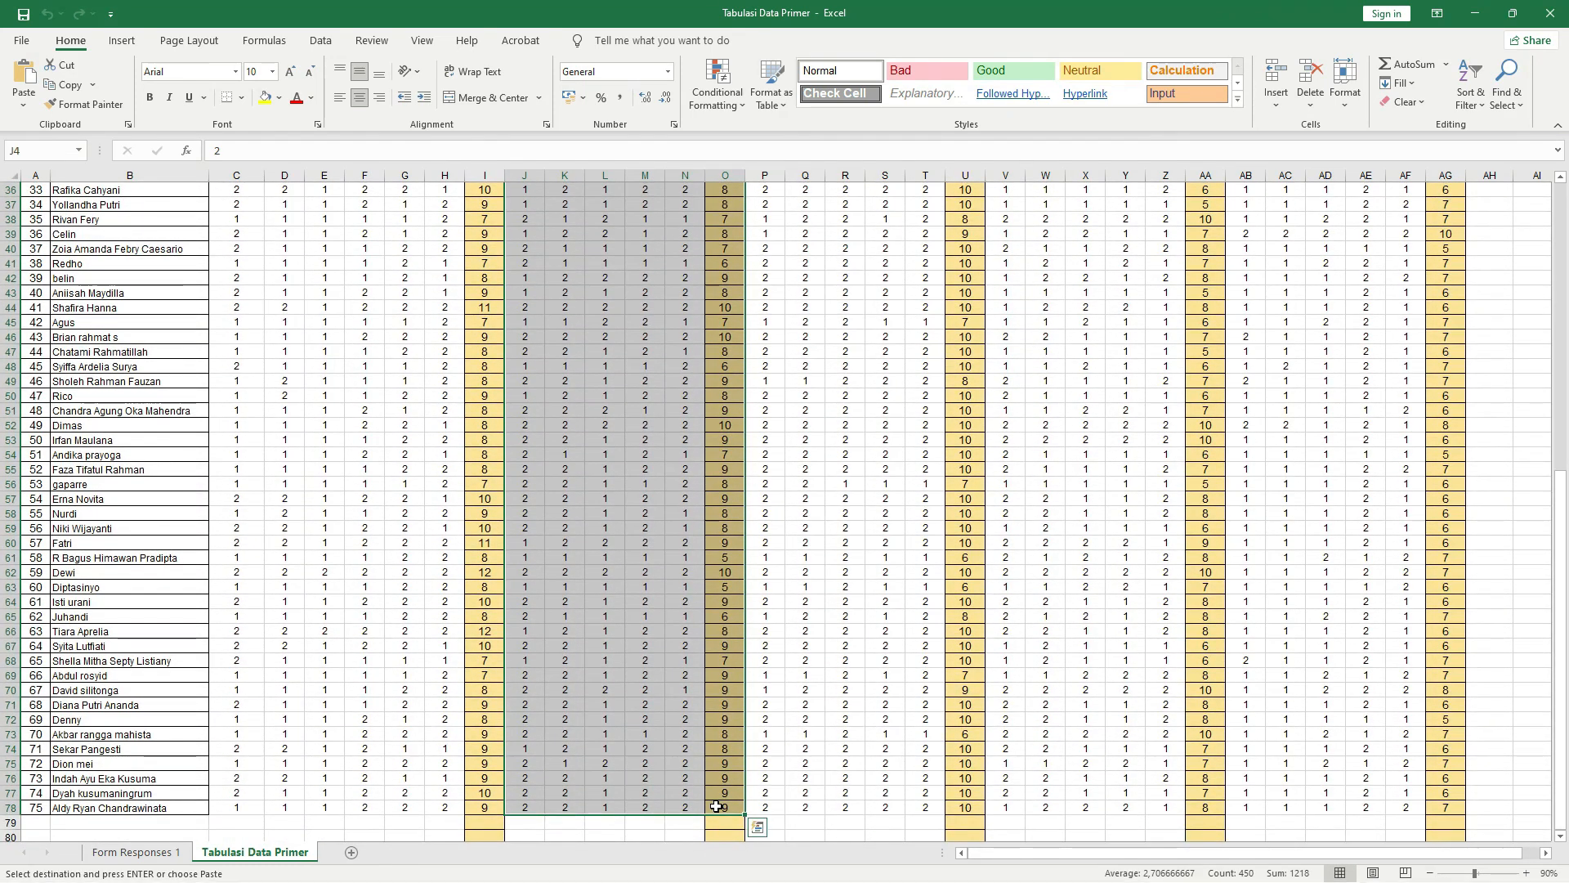
key(ctrl+c)
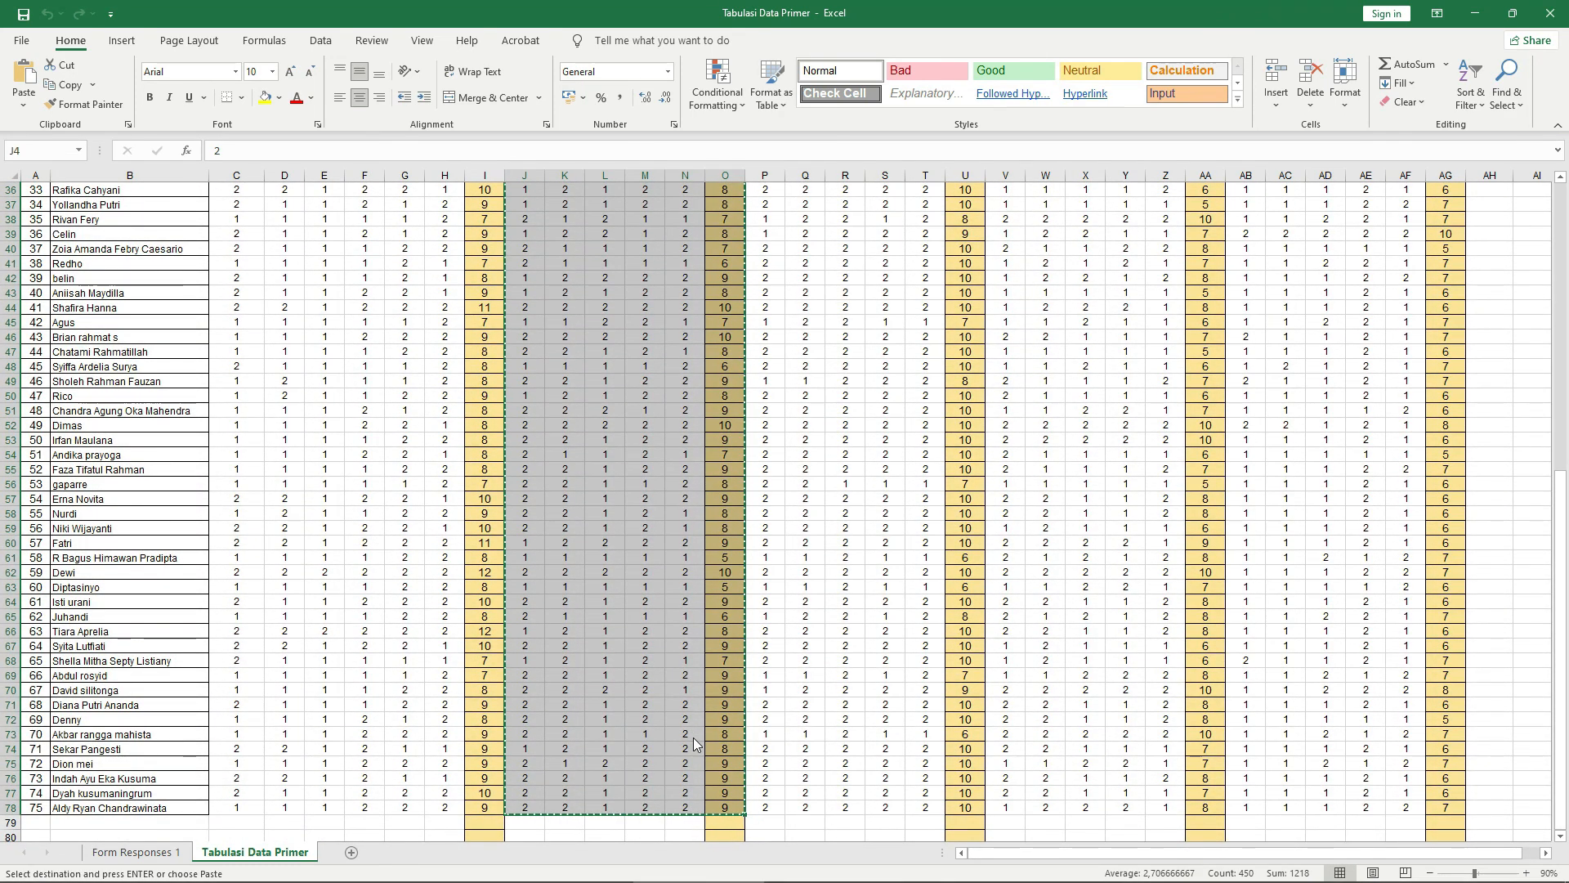
- Switch to the SPSS Data Editor and paste the copied X2 data starting in row 1 of the column after X1_TOTAL
key(super+t)
key(super+t)
key(super+t)
key(super+t)
key(super+t)
key(super+t)
key(super+t)
key(super+t)
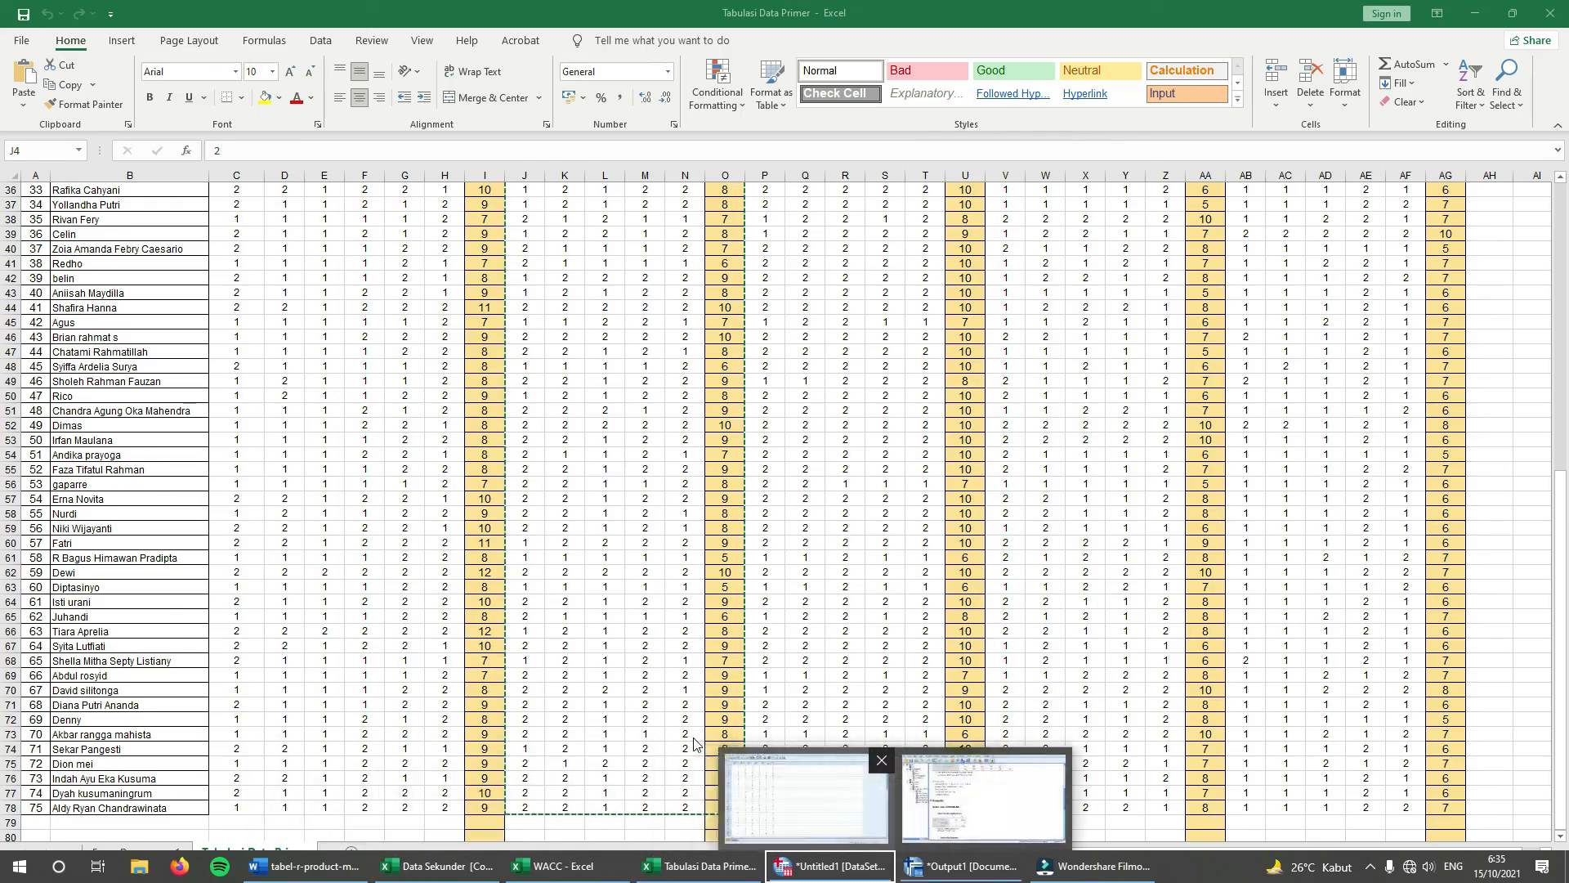
key(Return)
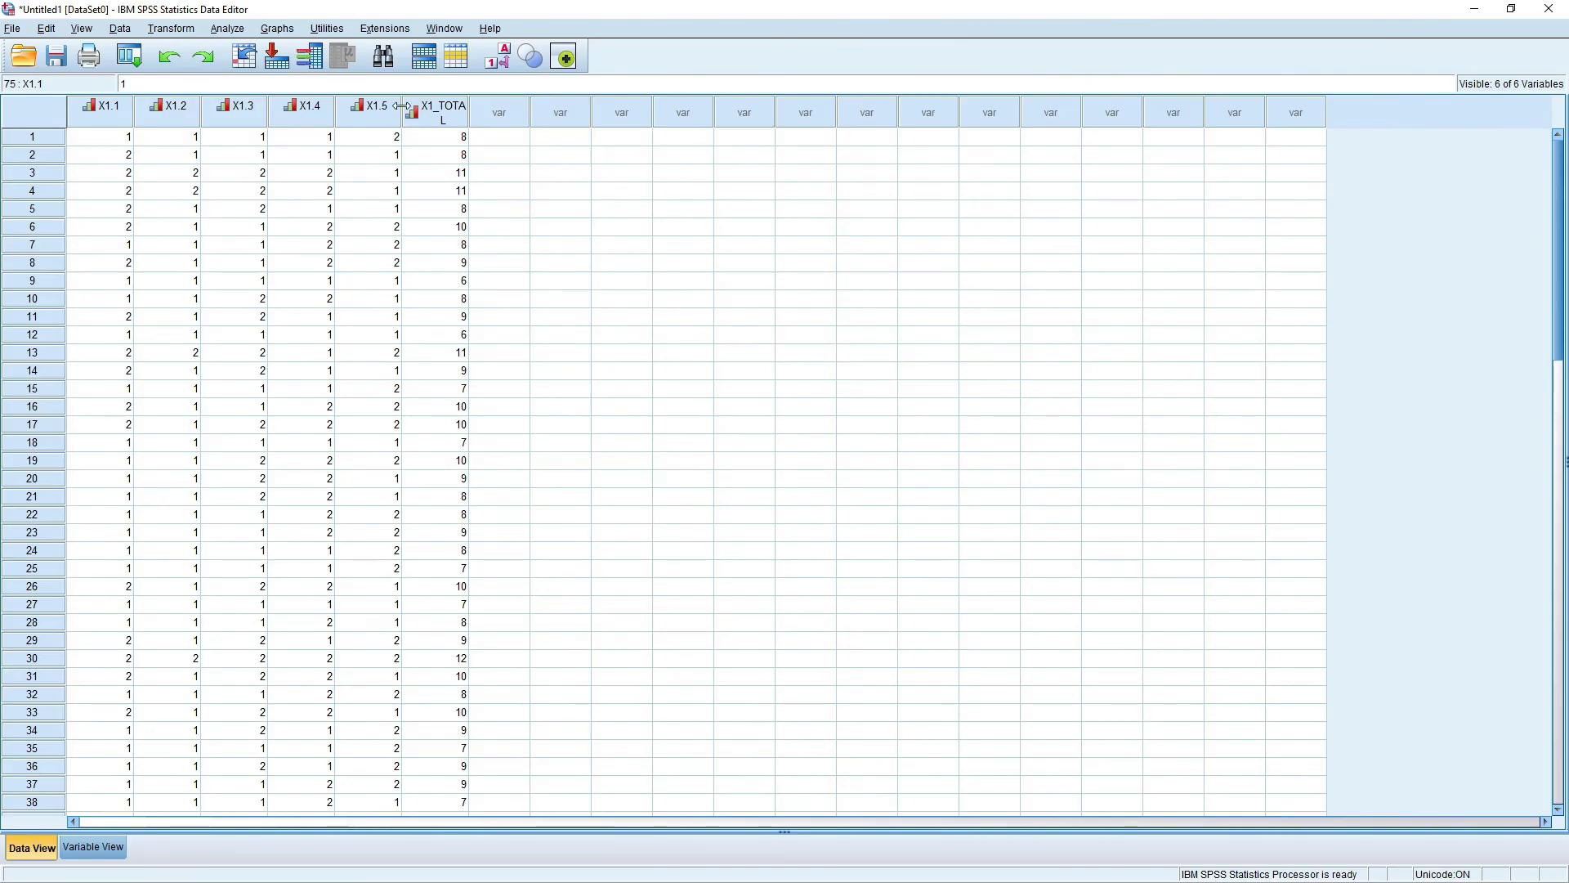
click(506, 137)
key(ctrl+v)
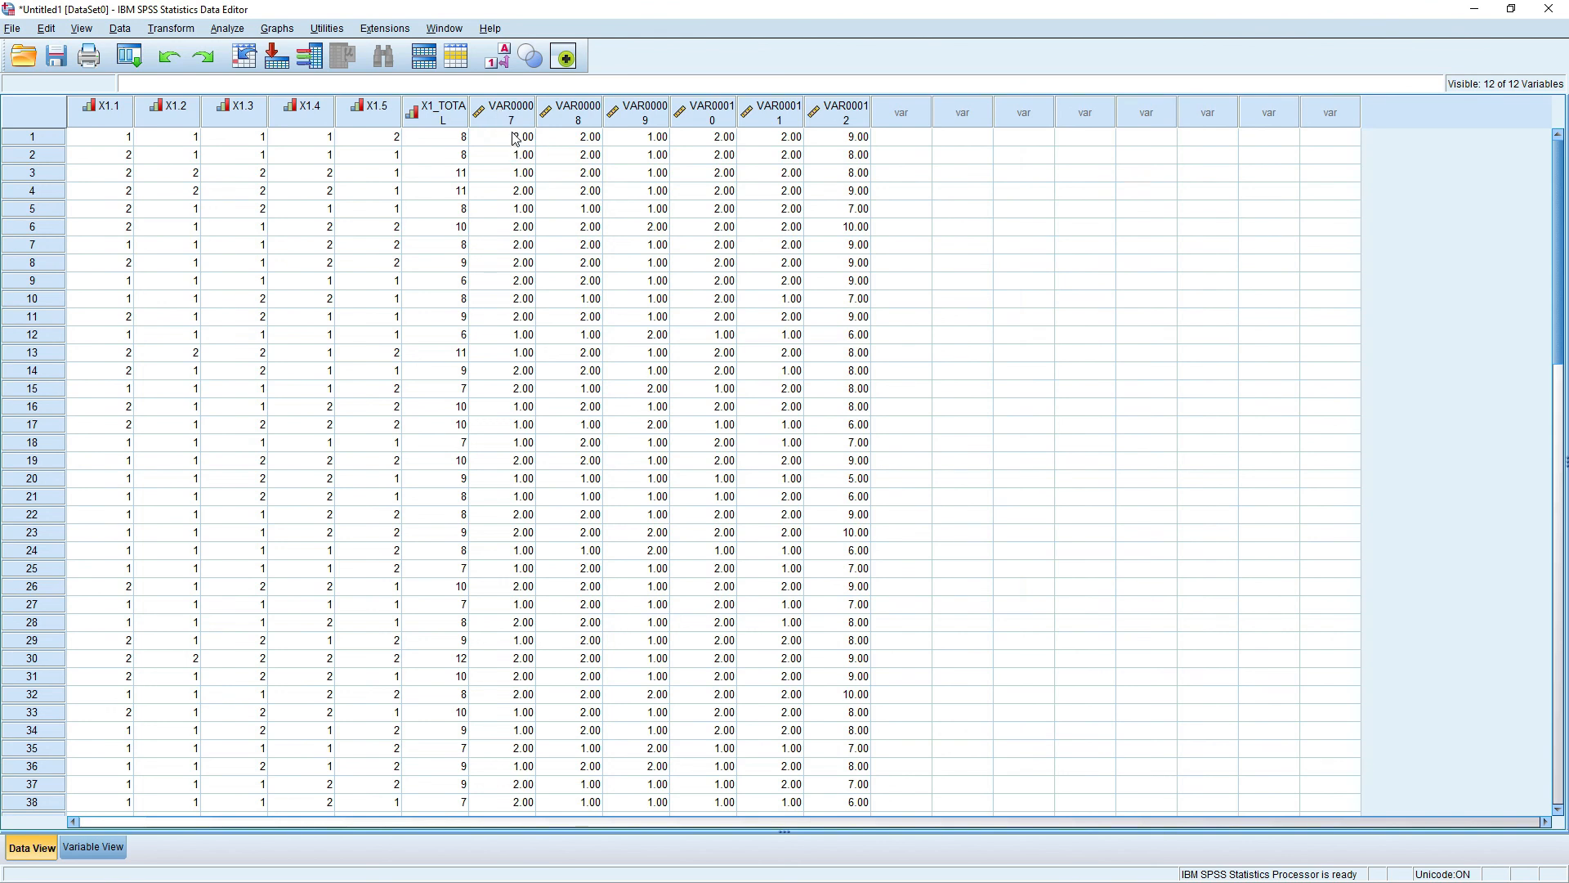
click(515, 137)
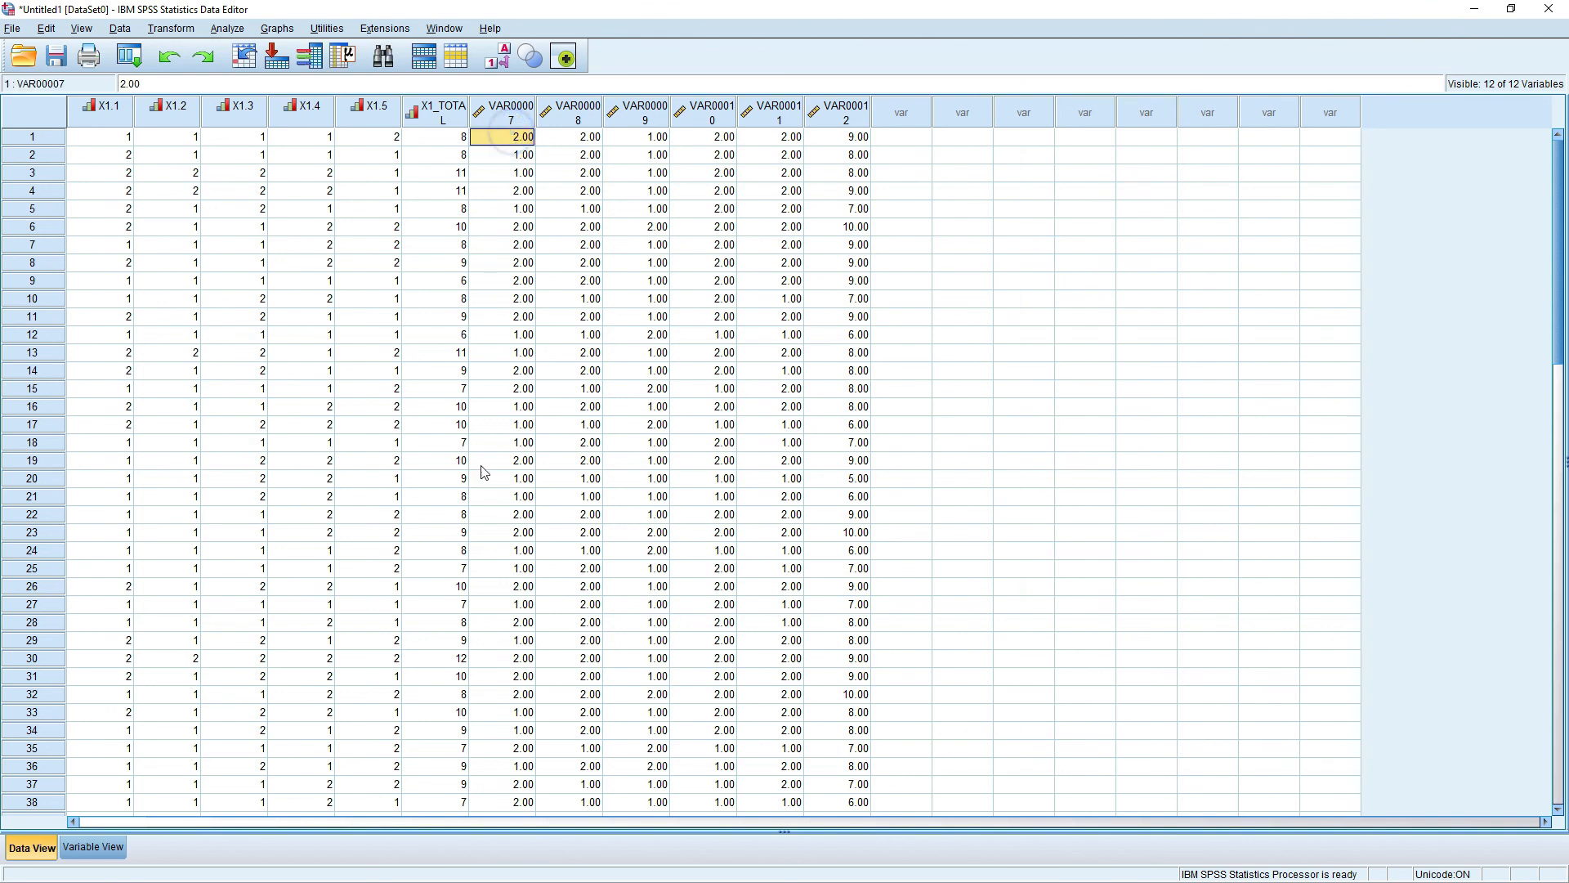
- Rename the six pasted variables as X2.1, X2.2, X2.3, X2.4, X2.5 and X2_TOTAL
click(93, 848)
click(106, 207)
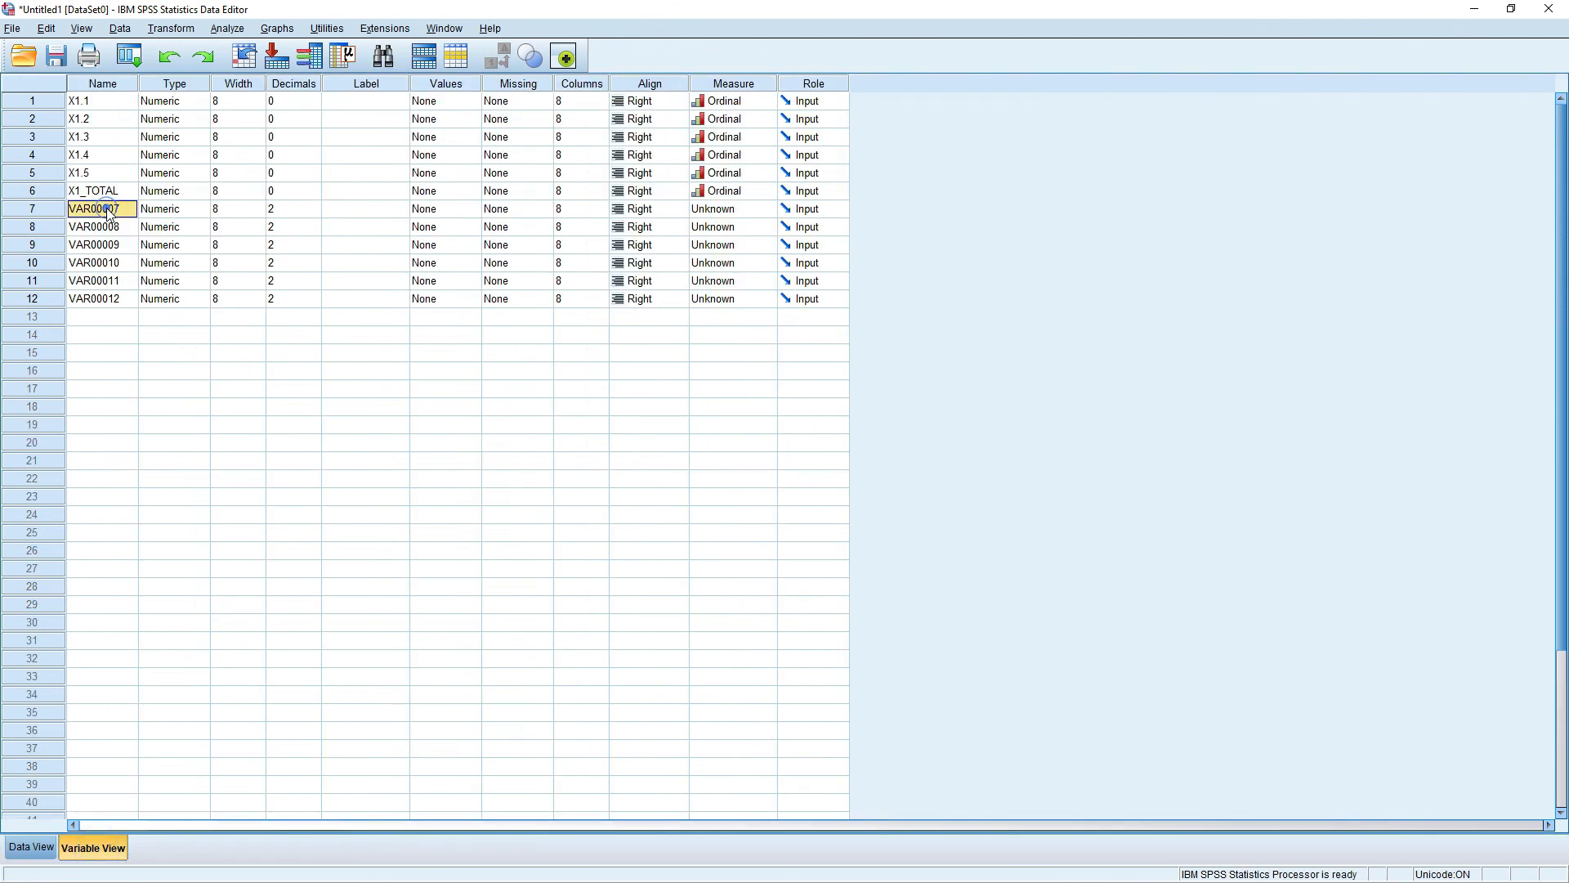
text(X2.1)
key(Return)
text(X2.2)
scroll(114, 213, down, 1)
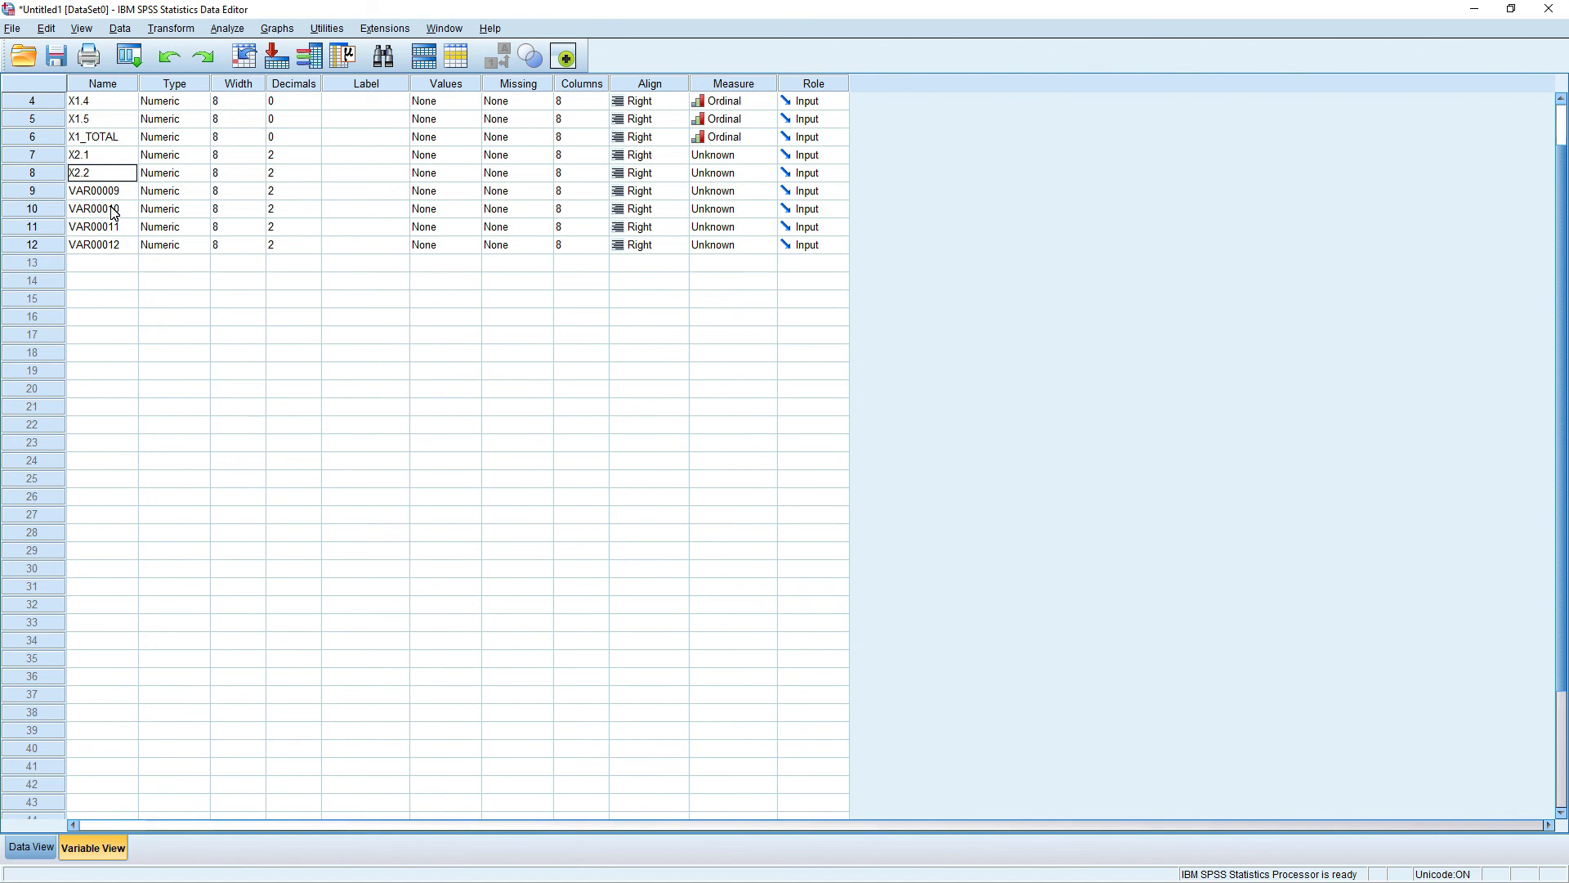
scroll(115, 214, up, 1)
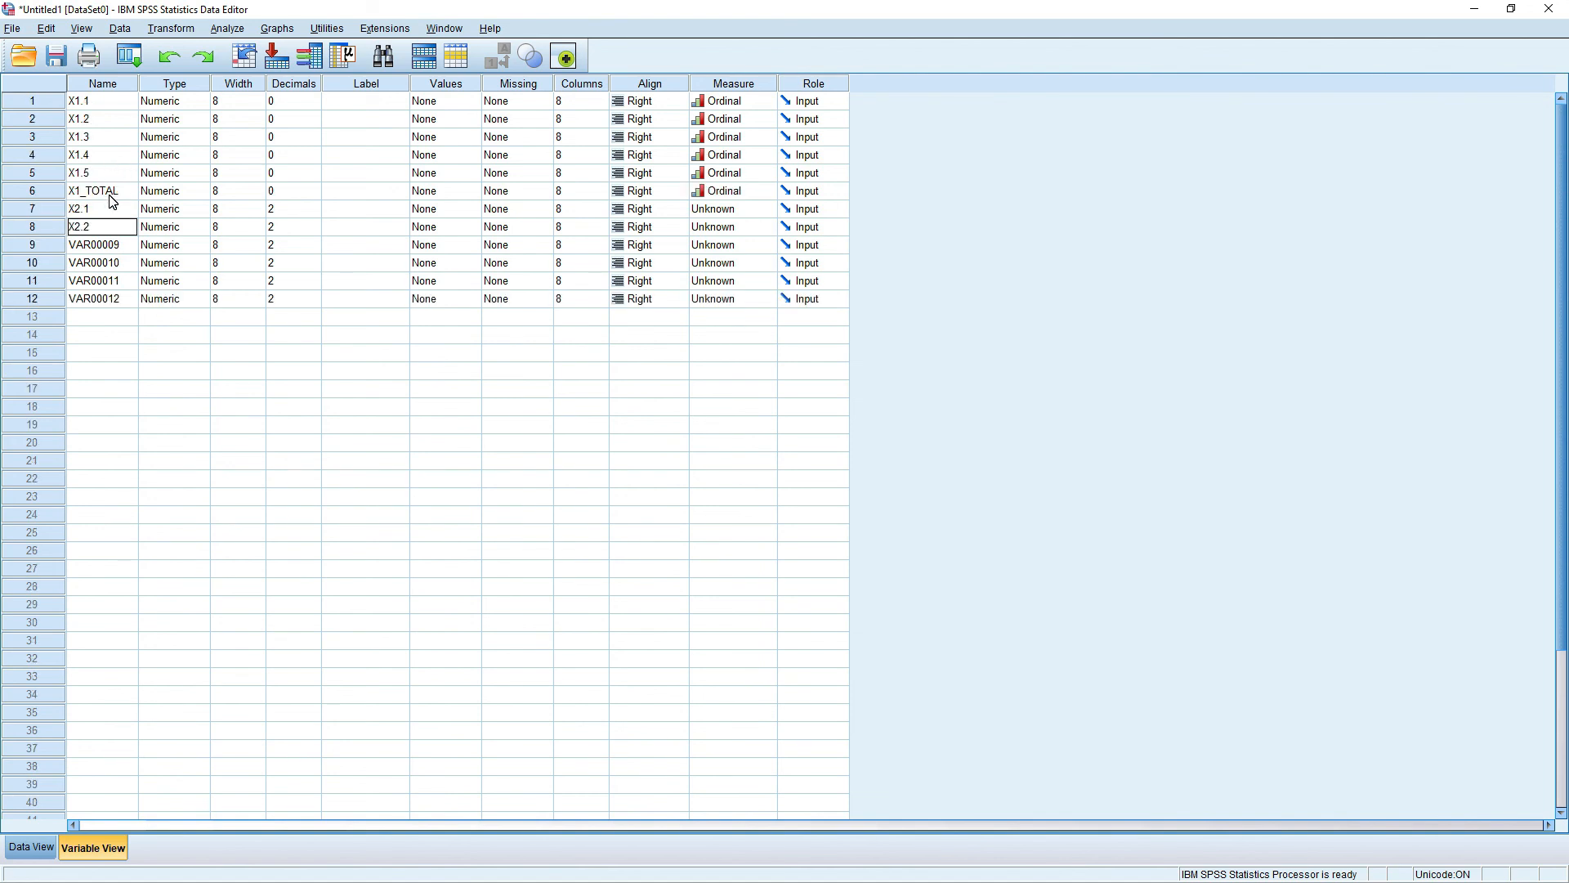
key(Return)
text(X2.3)
key(Return)
text(X)
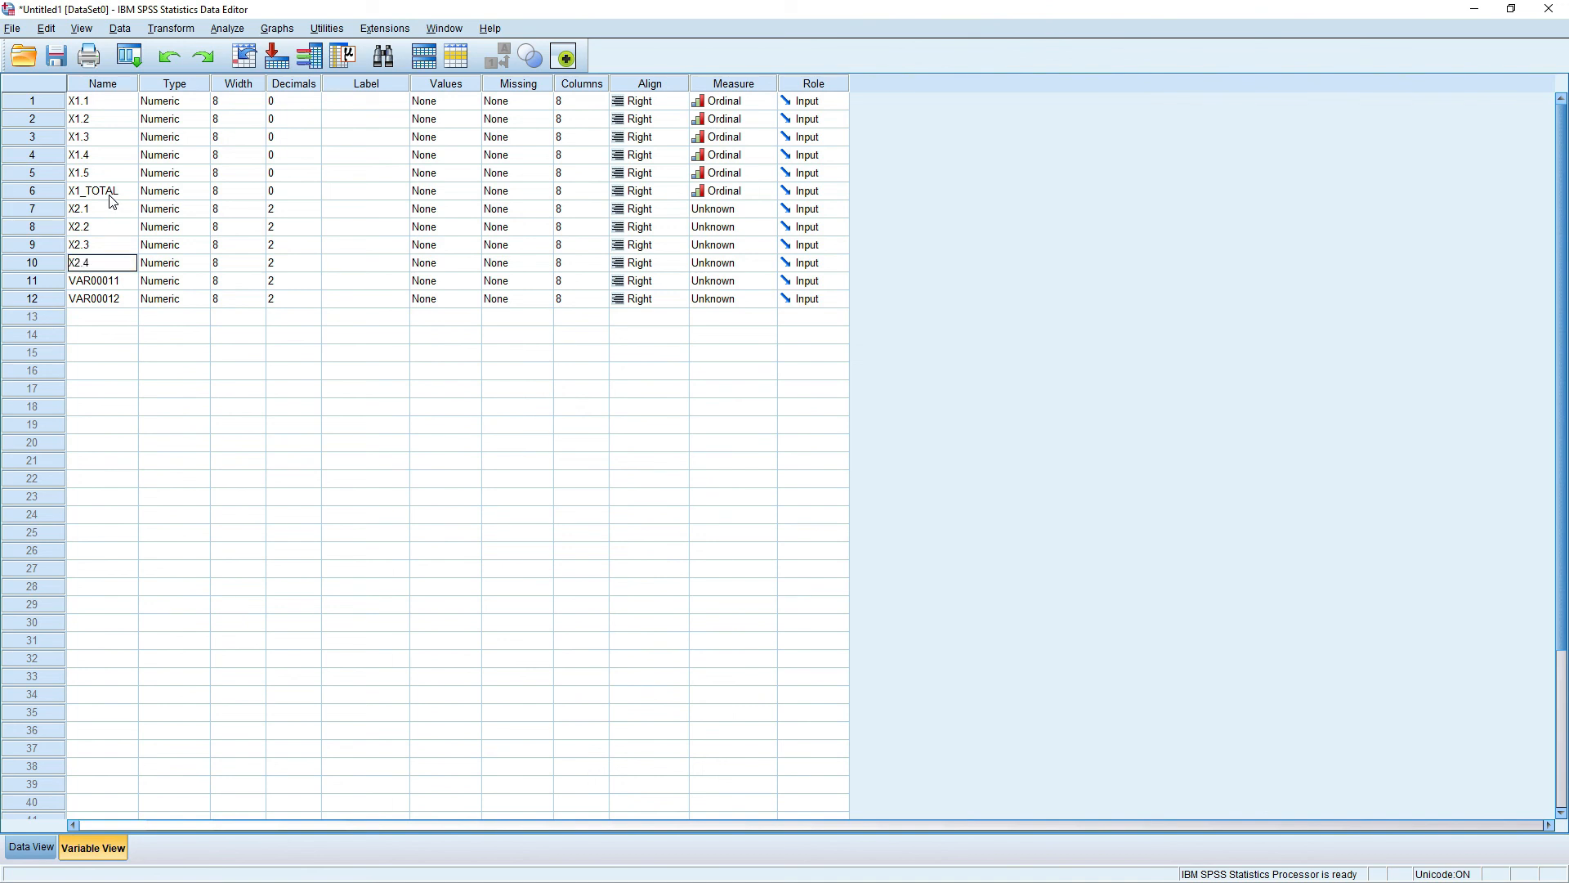
key(Return)
text(X2.5)
key(Return)
text(X2_)
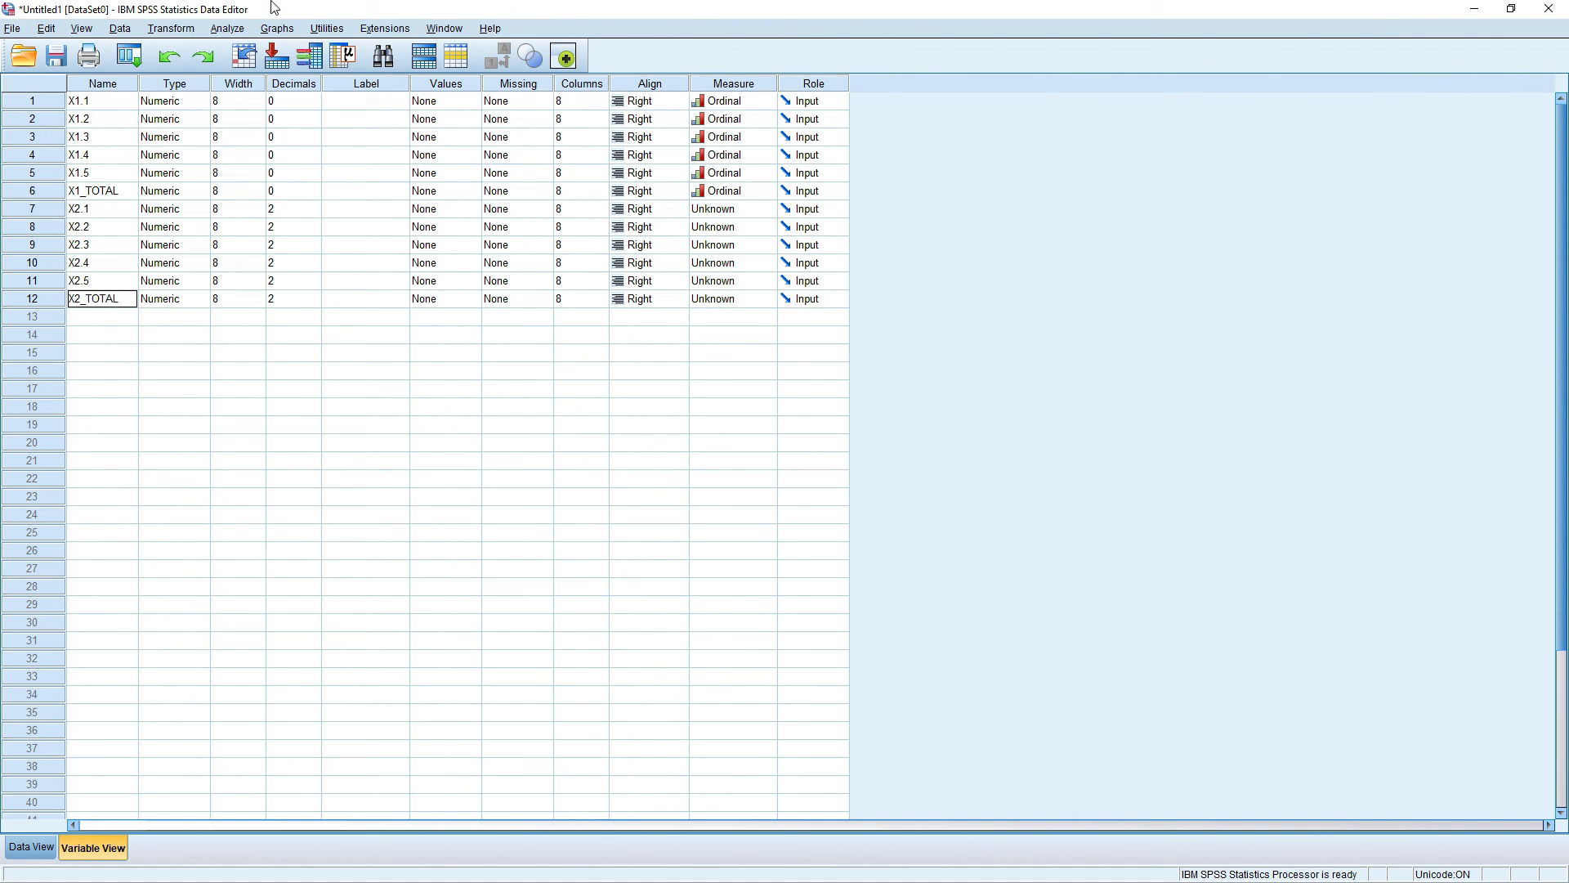
click(193, 209)
click(193, 209)
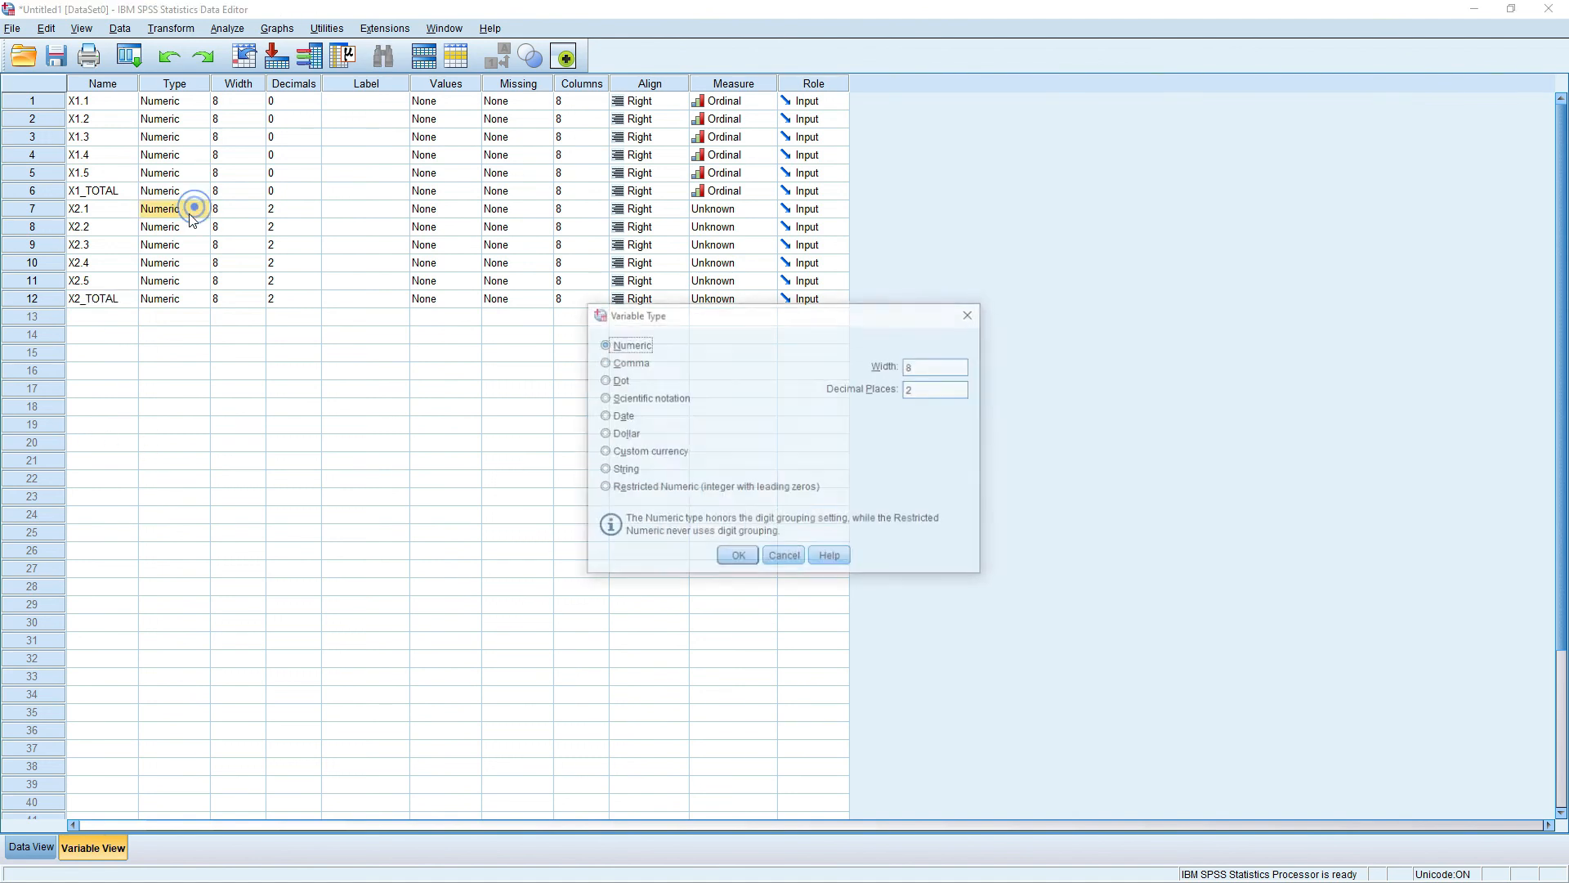
click(790, 555)
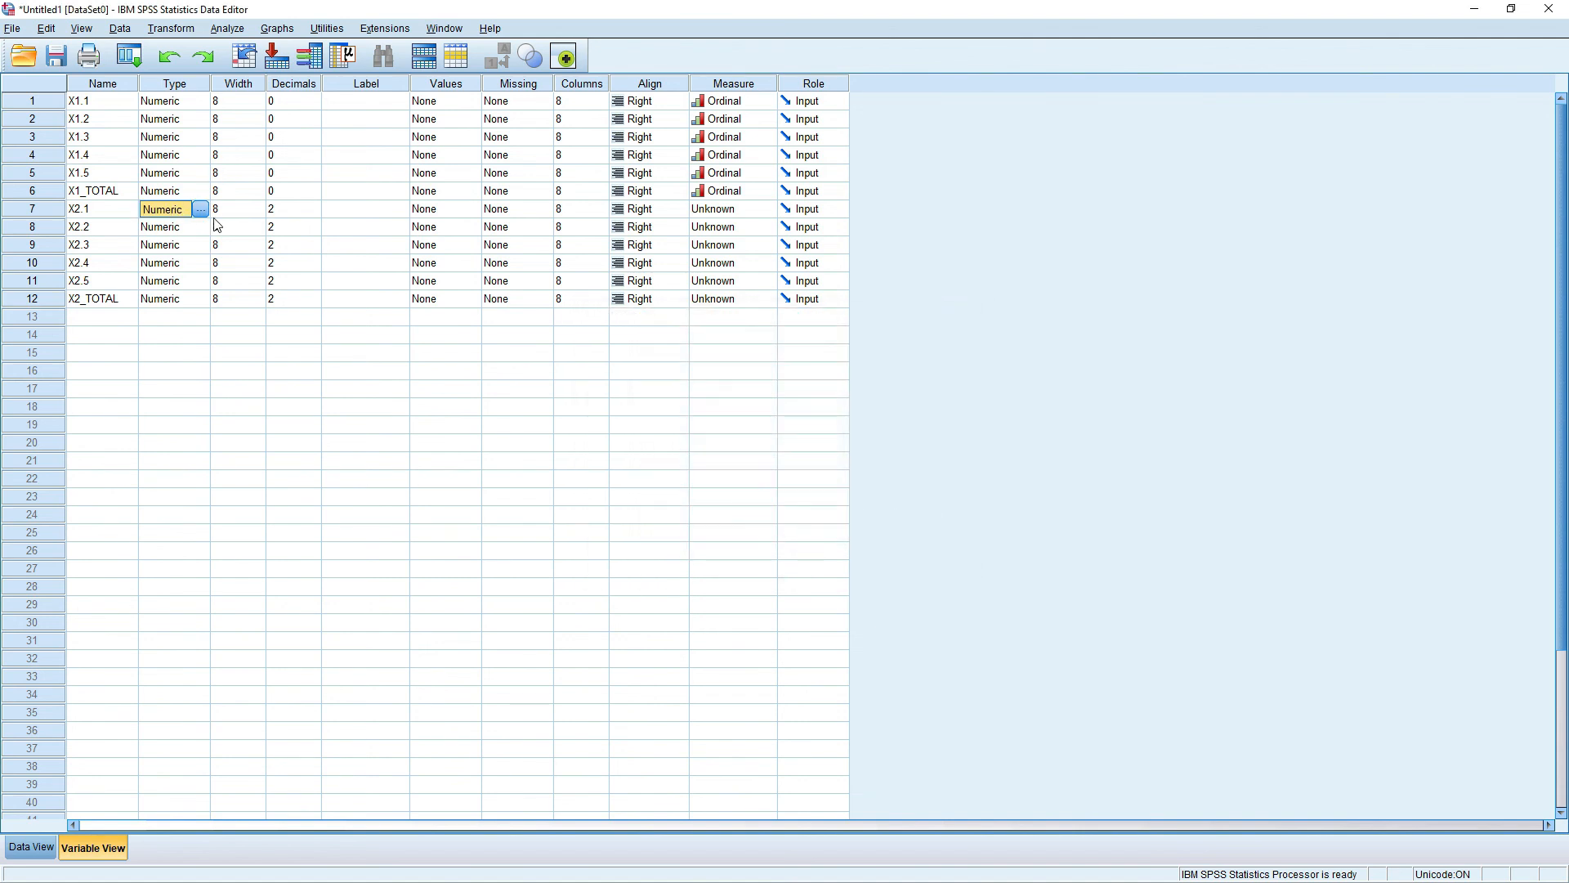
- Set the decimals of X2.1 through X2.5 and X2_TOTAL to 0
click(295, 207)
double_click(316, 213)
double_click(316, 232)
click(317, 249)
double_click(317, 268)
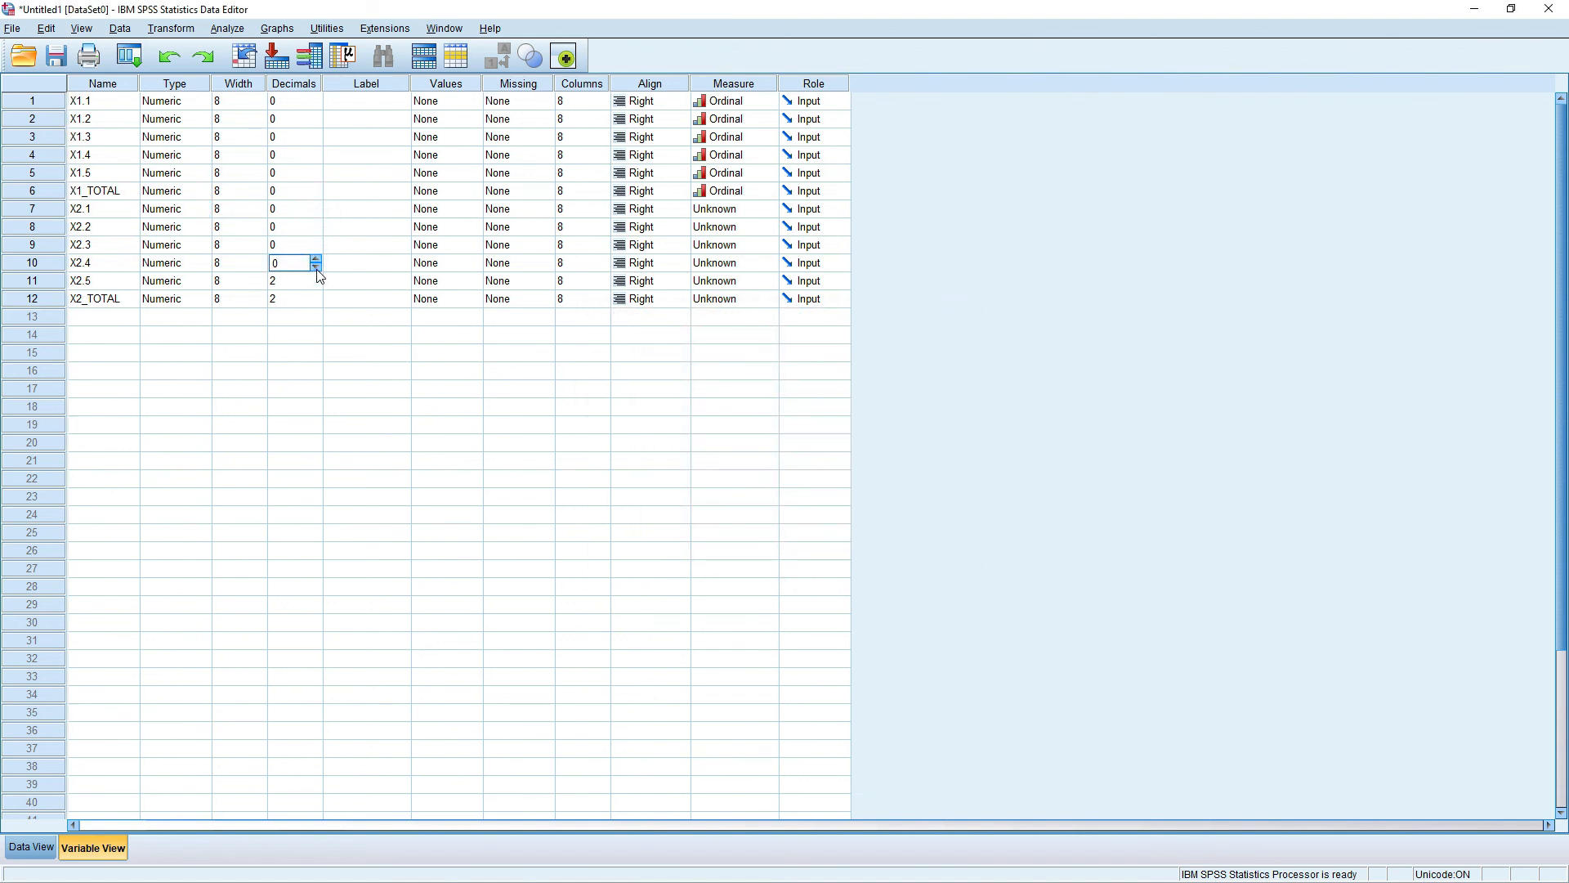
double_click(315, 286)
double_click(315, 303)
- Set the measurement level of X2.1 through X2.5 and X2_TOTAL to Ordinal
click(731, 209)
click(723, 245)
click(723, 227)
click(719, 263)
click(719, 263)
click(718, 299)
click(723, 245)
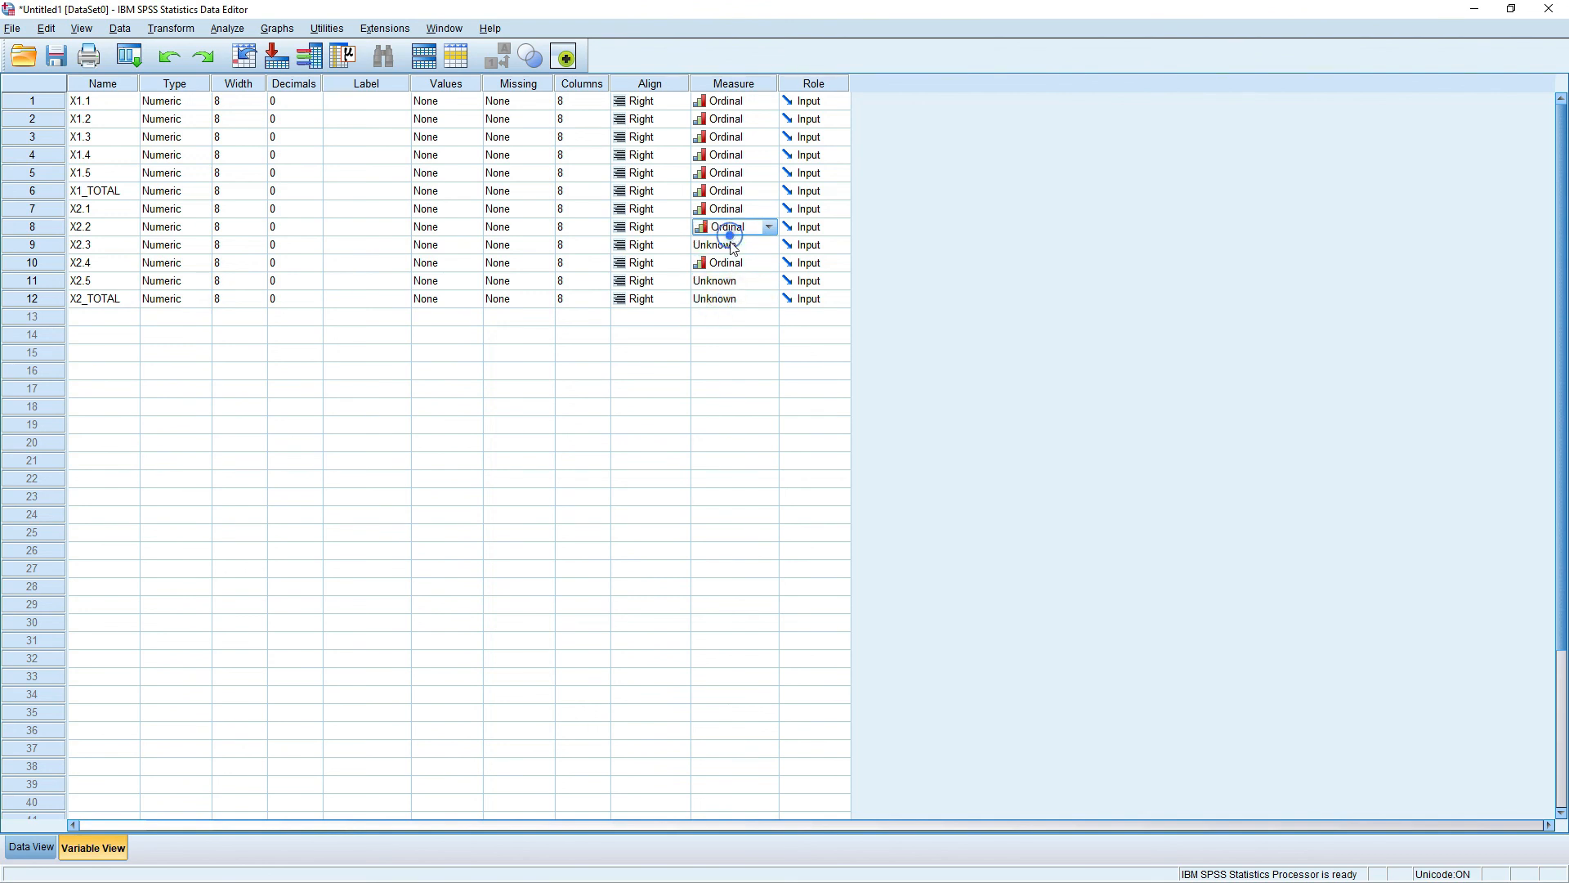
click(724, 280)
click(726, 281)
click(729, 314)
click(726, 299)
click(728, 333)
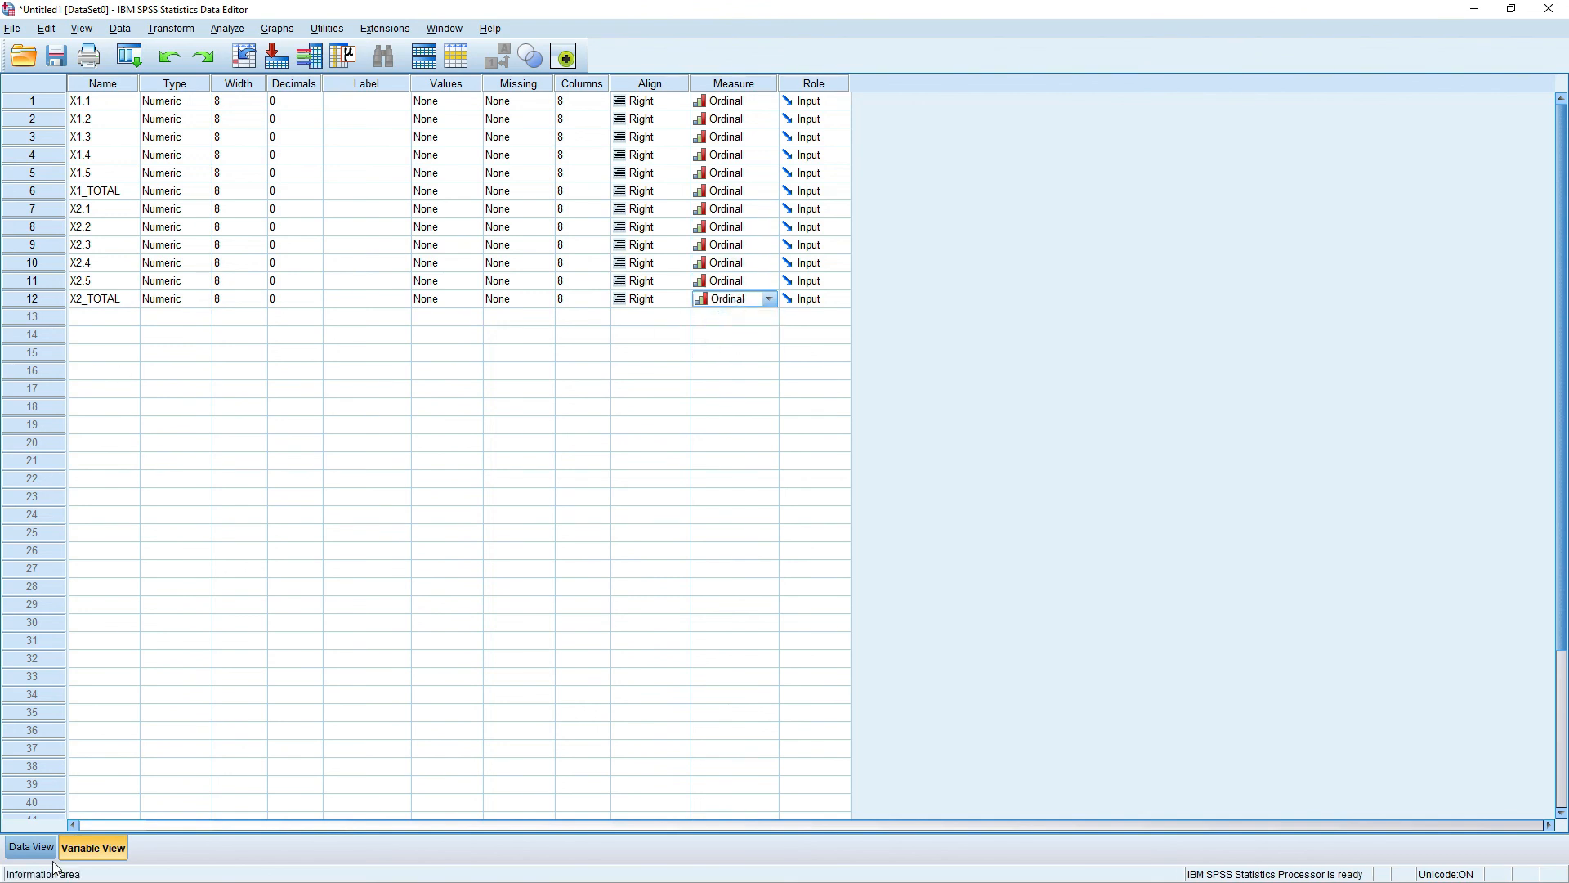
- Start a Bivariate Correlations analysis from the data view and remove X1.1 through X1.5 and X1_TOTAL from its analysed variables
click(31, 847)
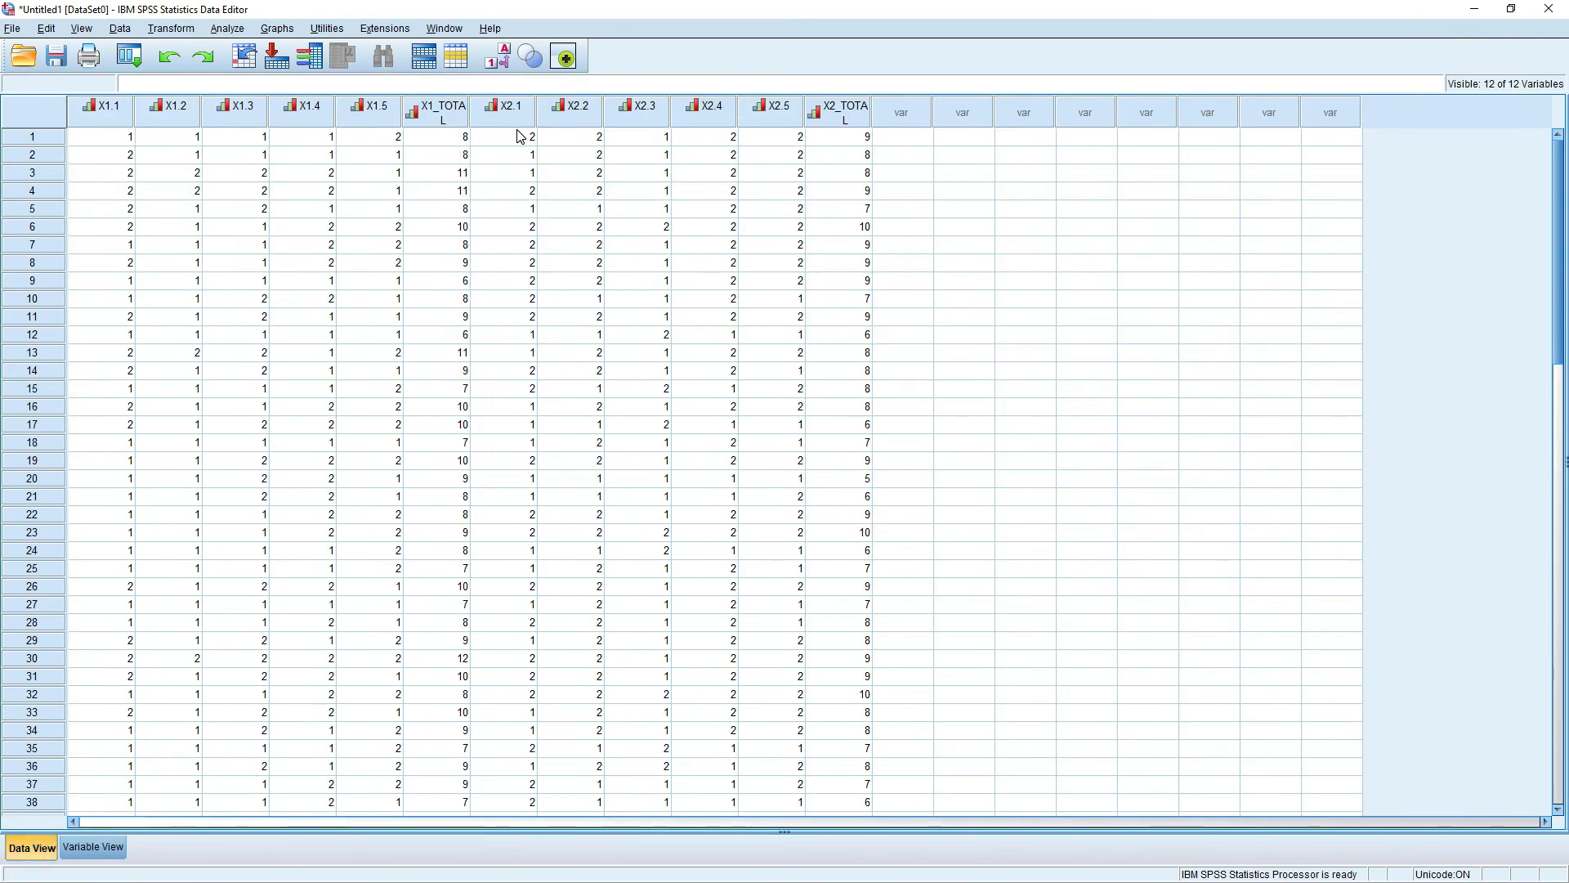
click(224, 31)
click(293, 198)
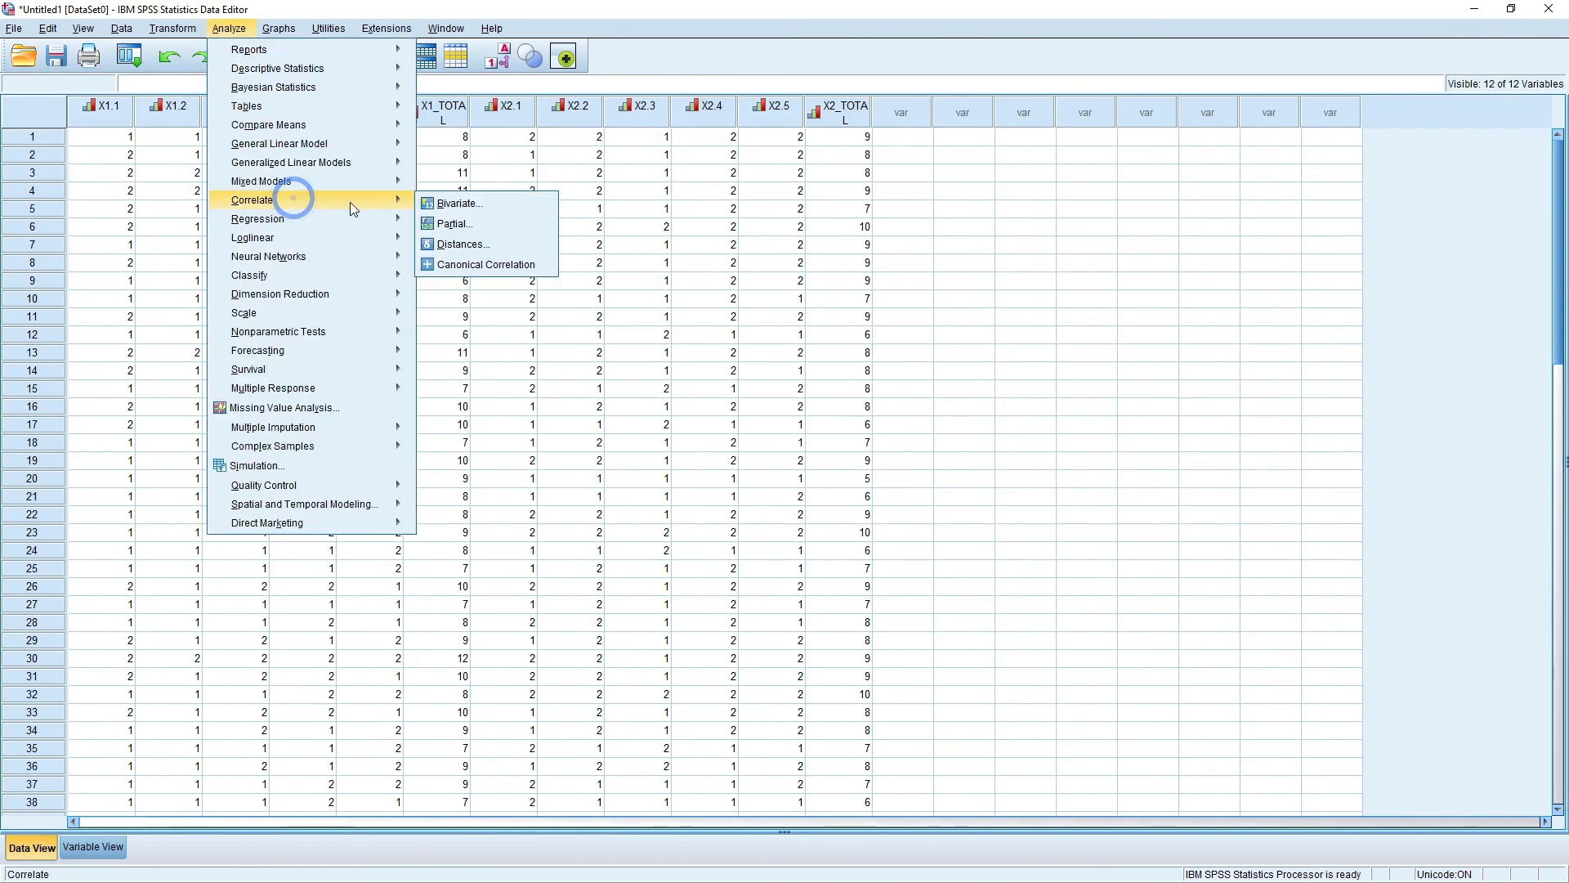
click(471, 202)
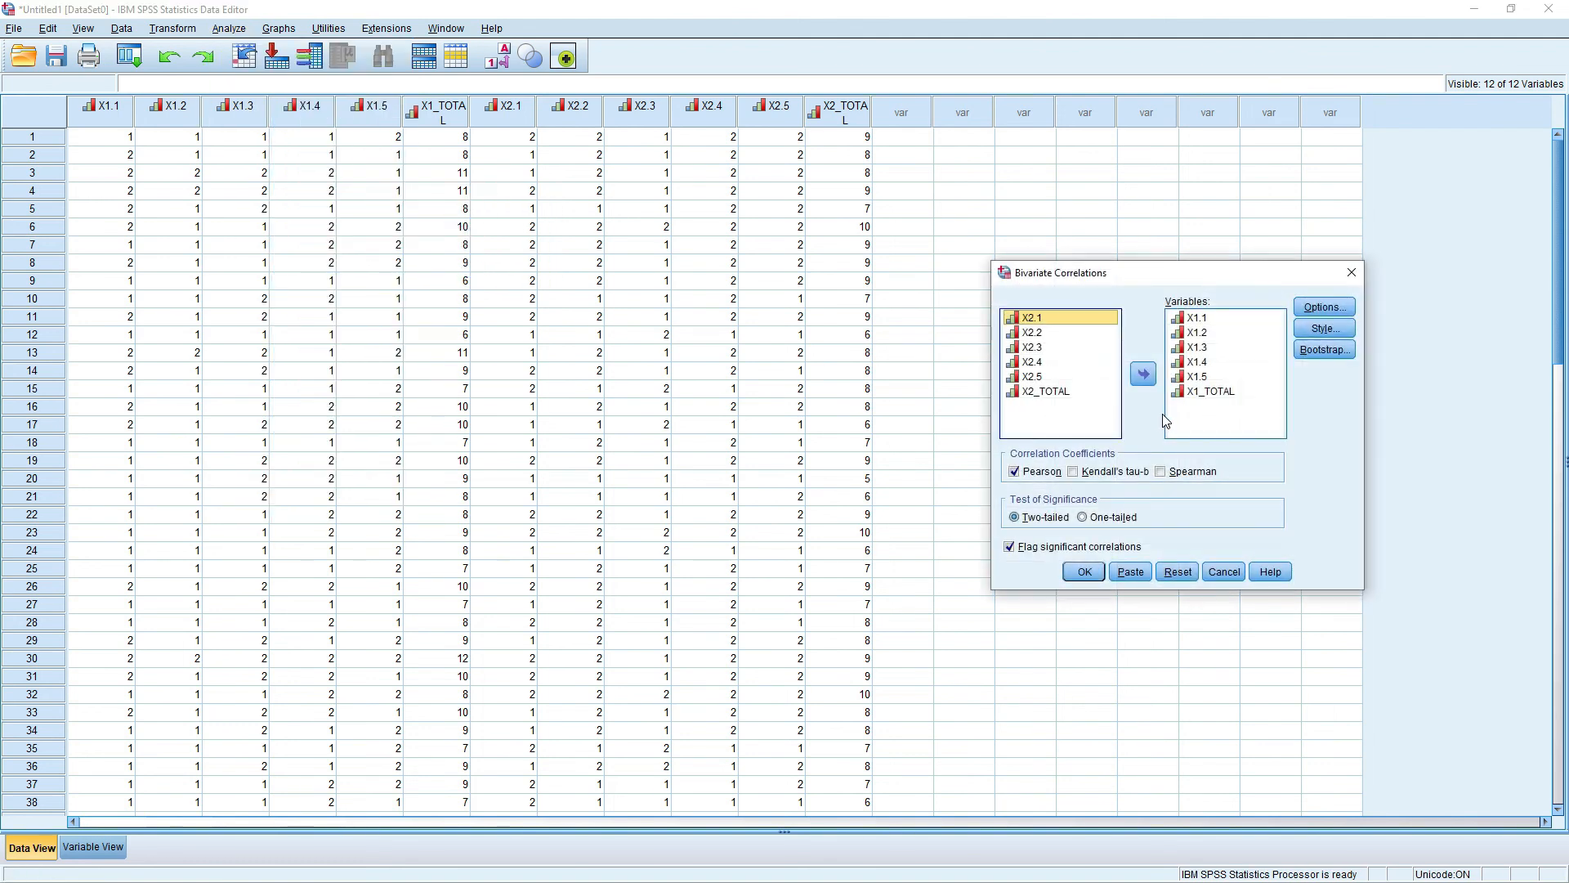
click(1210, 392)
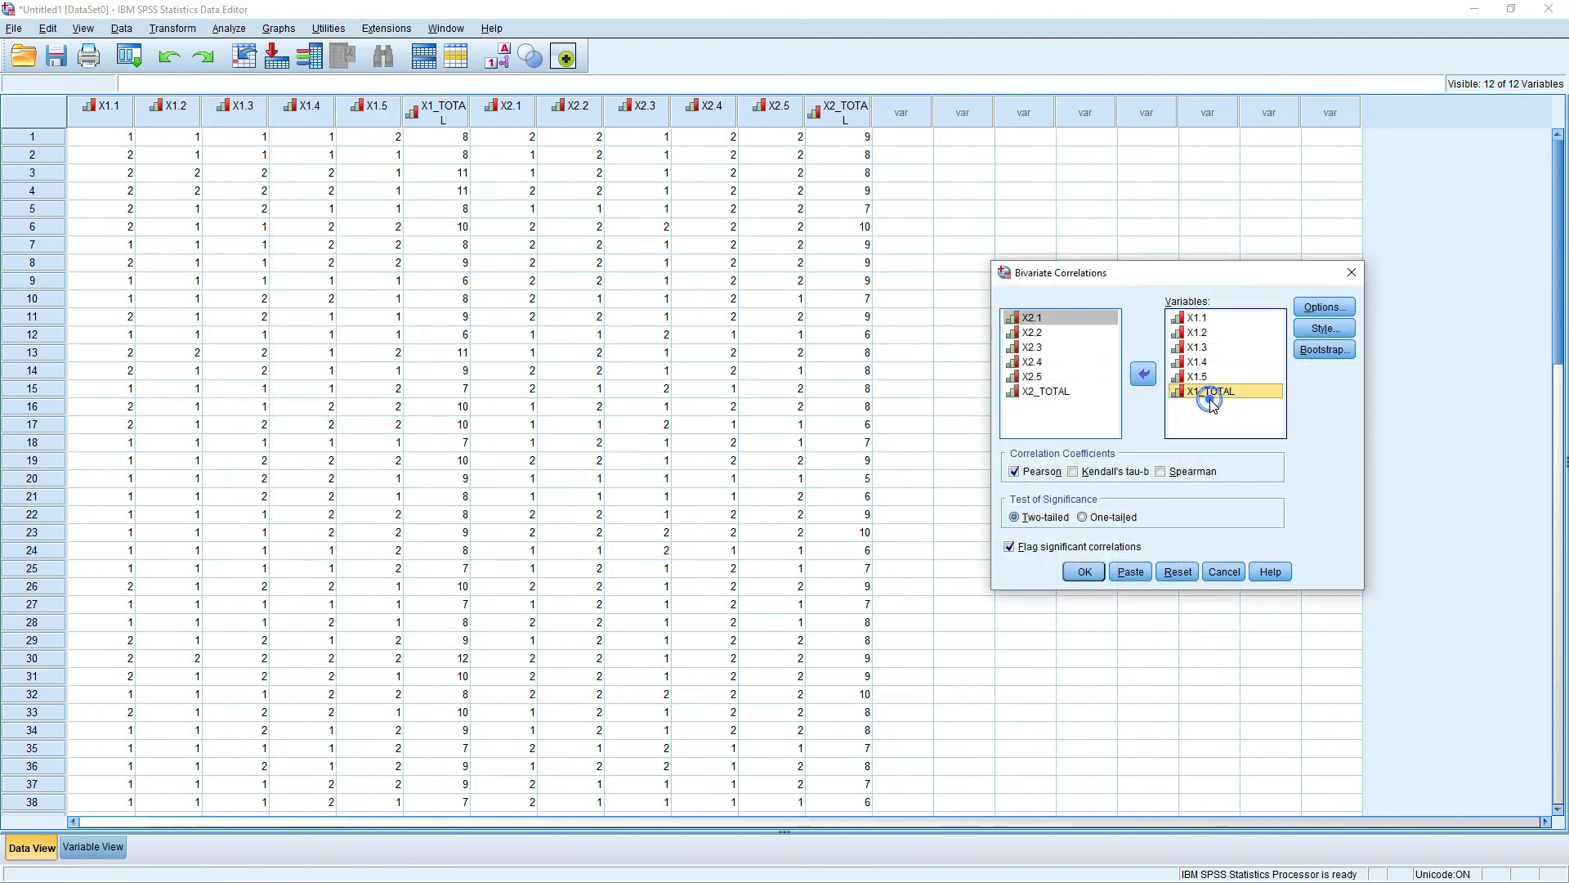
click(1207, 319)
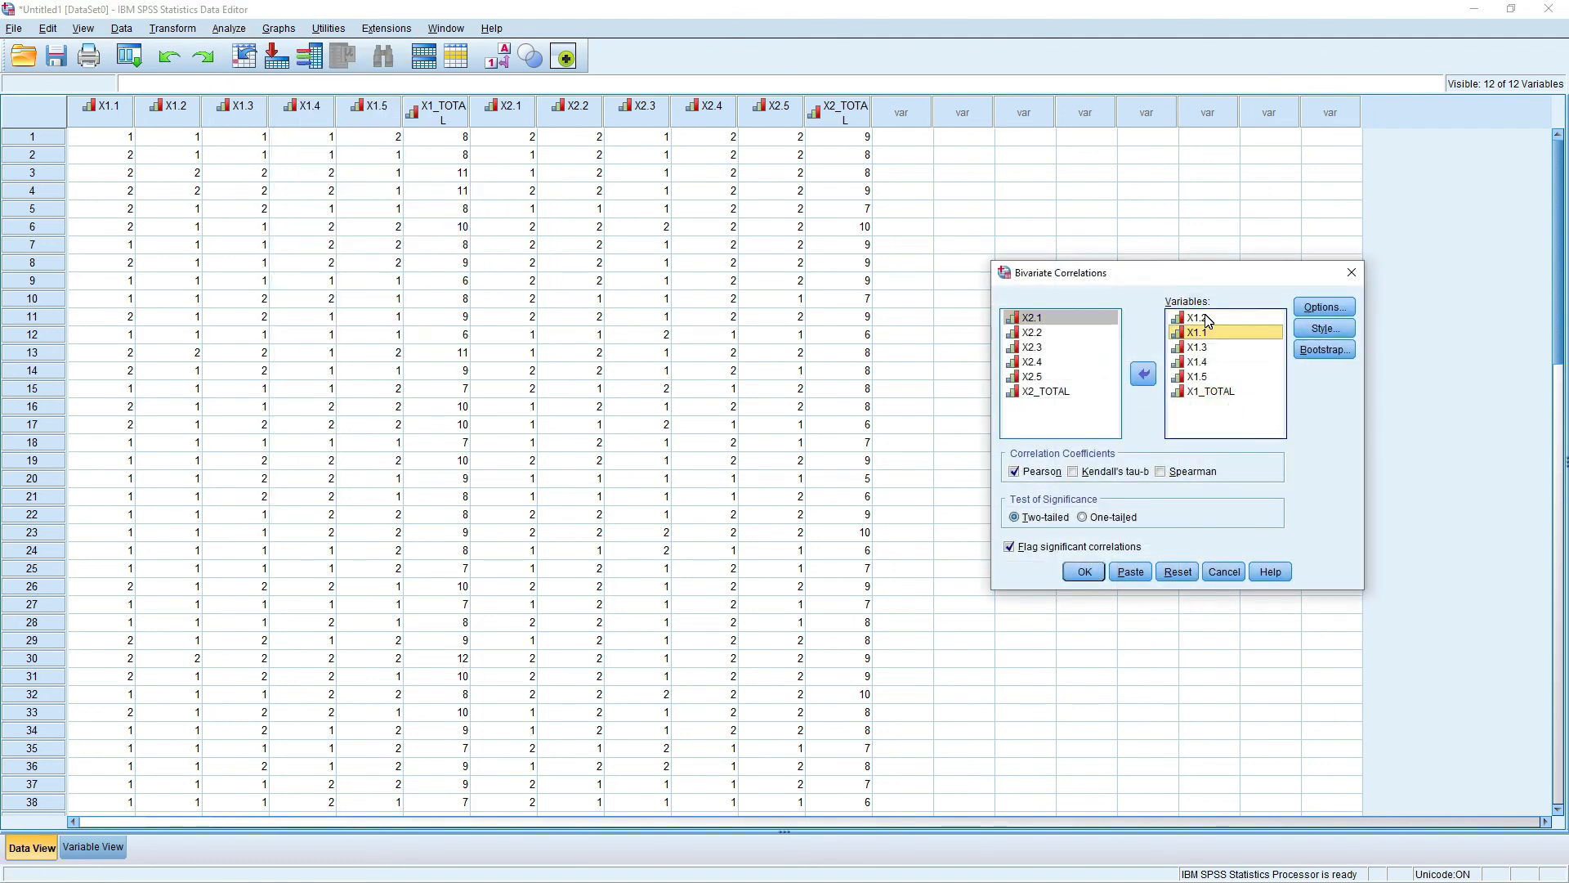
key(shift+Down)
key(shift+Down)
key(shift+Down)
key(shift+Down)
key(shift+Down)
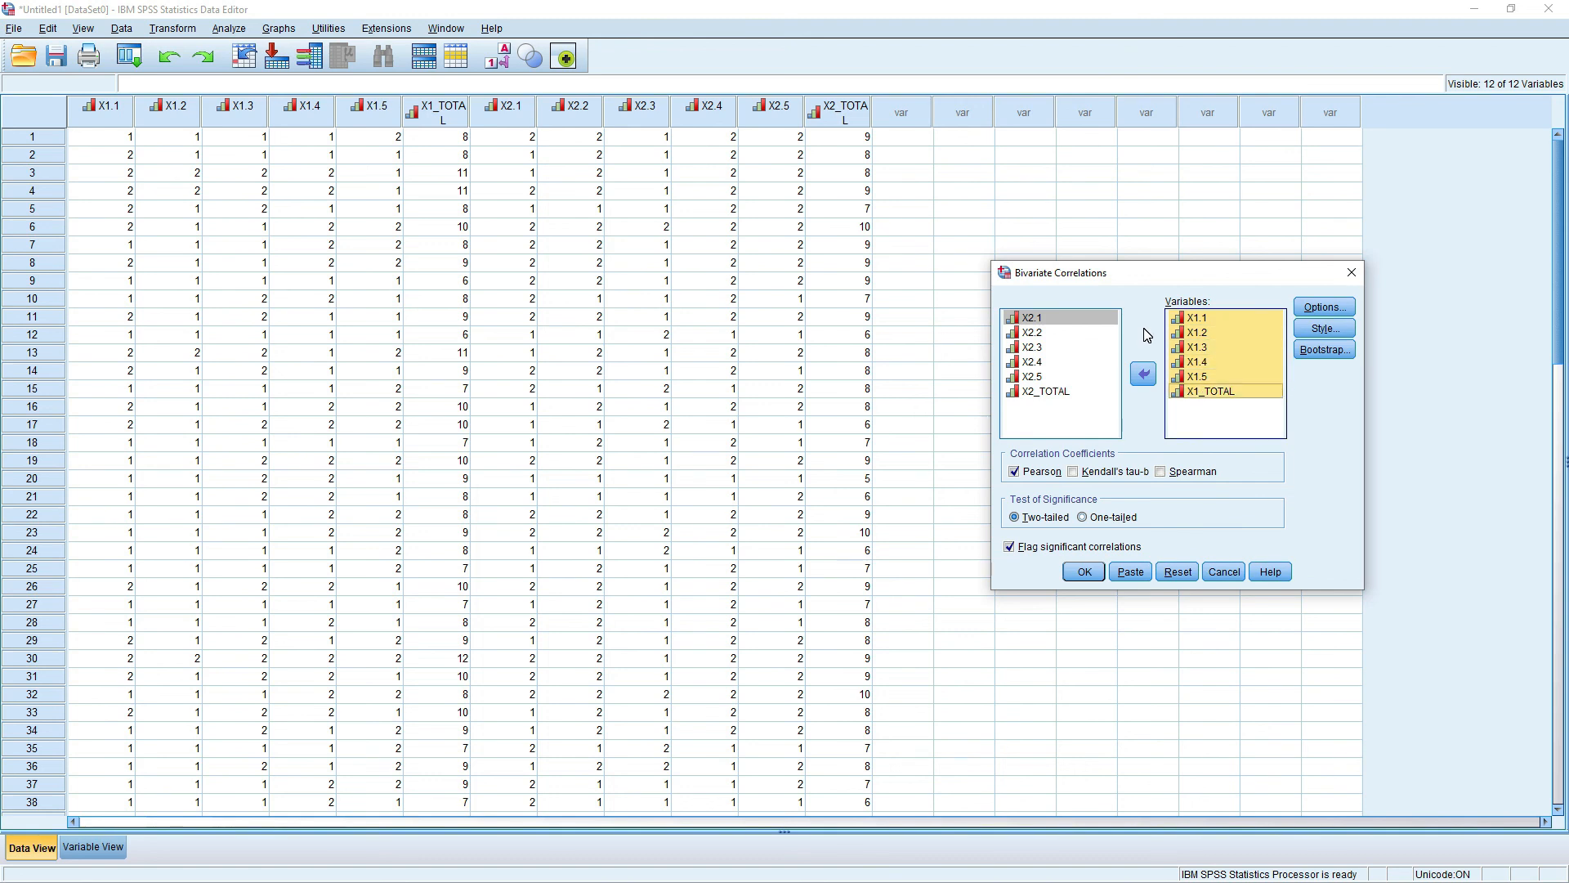
click(1143, 373)
- Add X2.1 through X2.5 and X2_TOTAL as the variables of the bivariate correlation
scroll(1053, 380, down, 1)
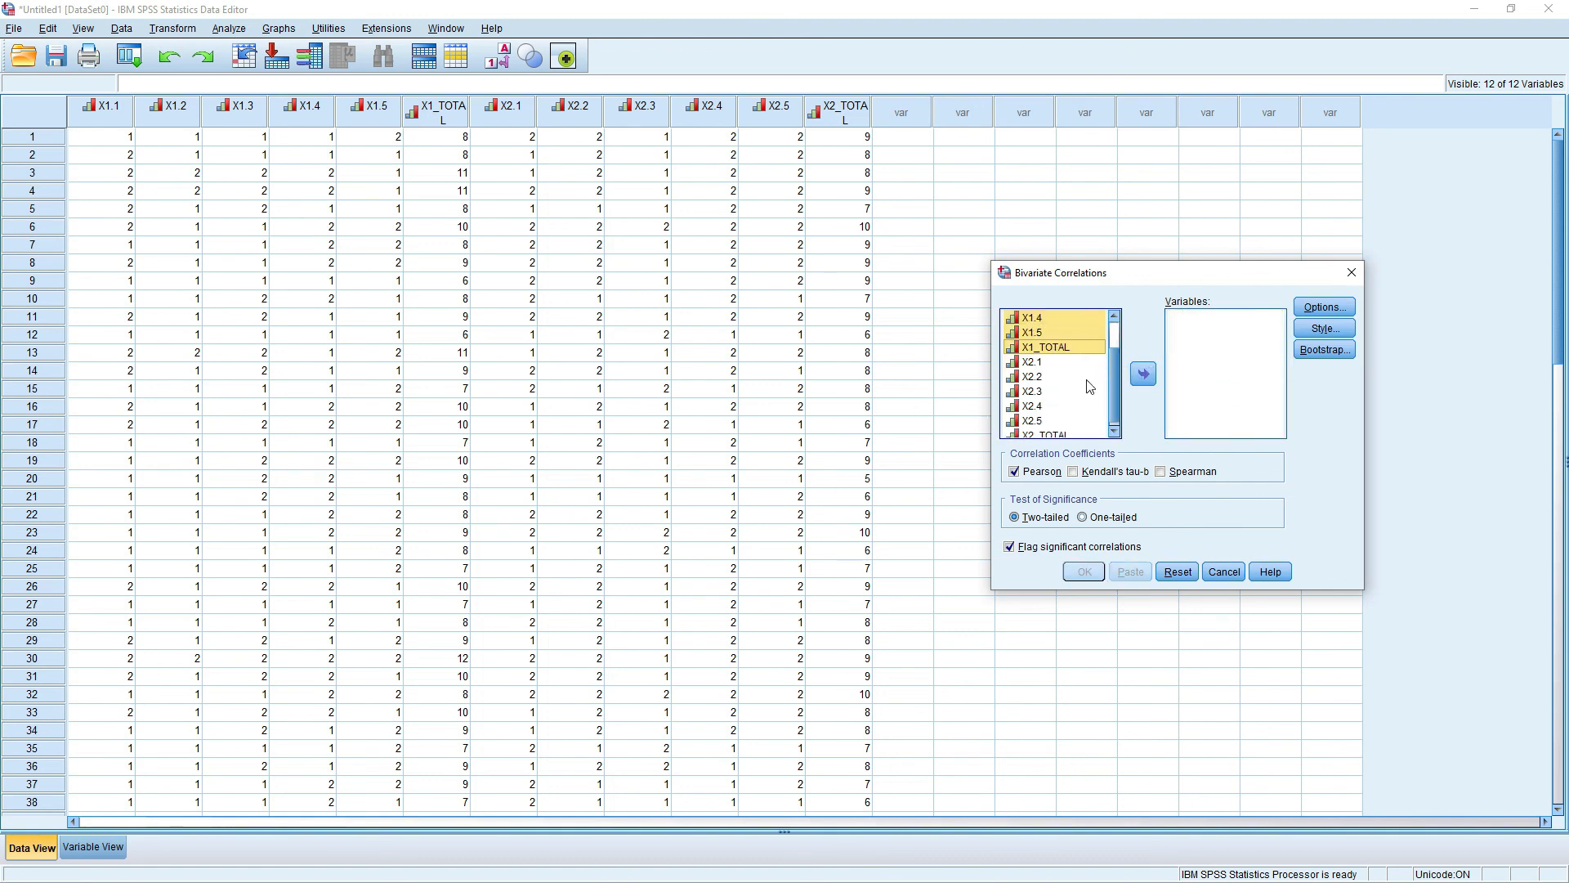
click(1049, 362)
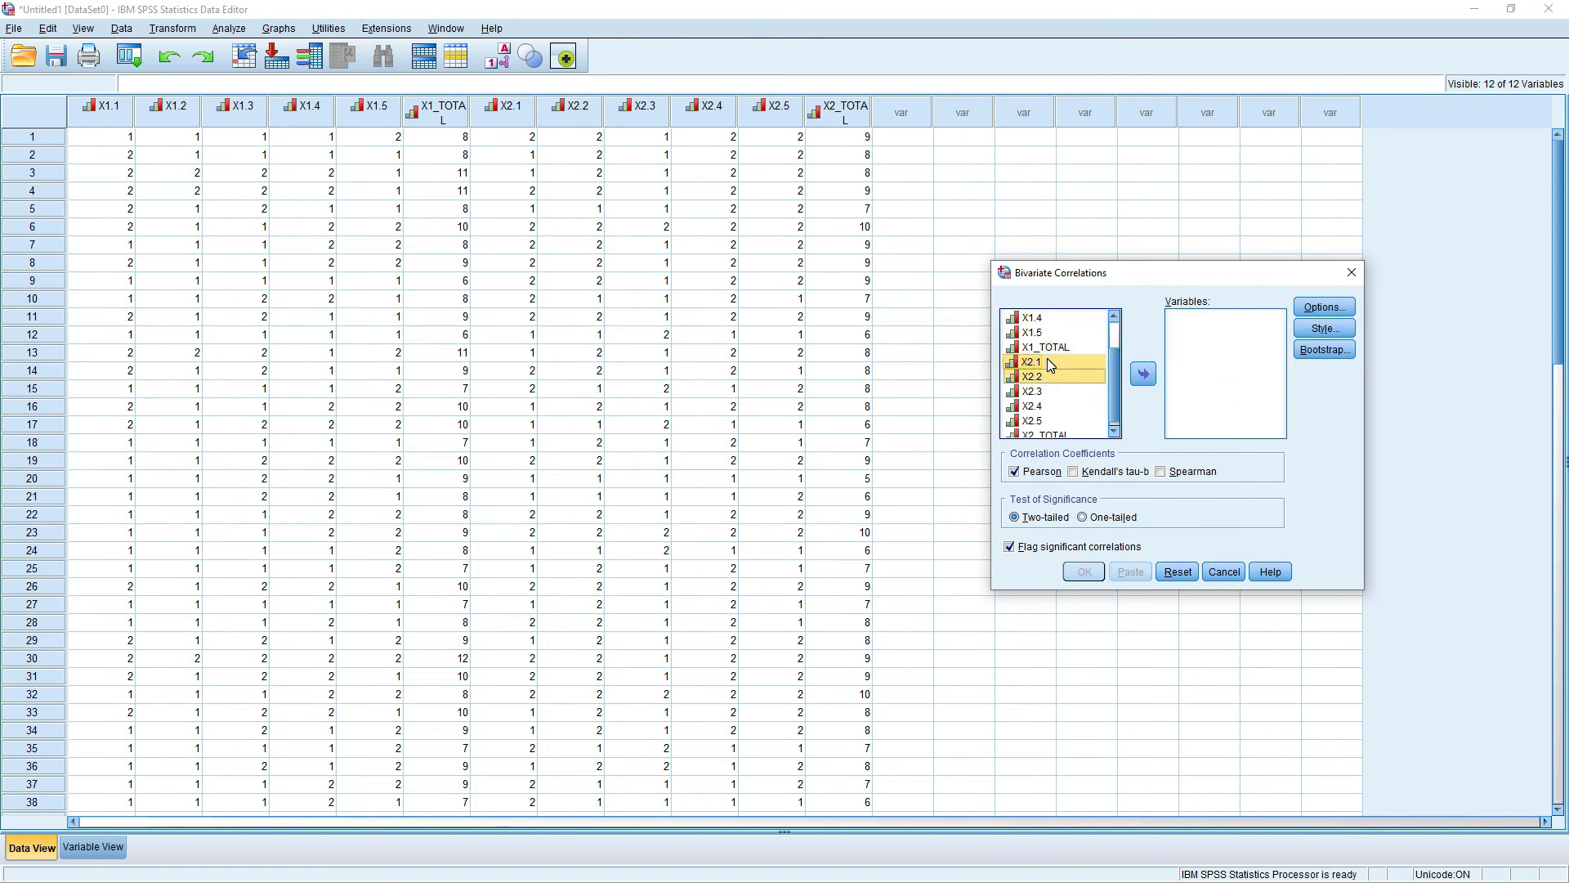
key(shift+Down)
key(shift+Down)
key(shift+Down)
key(shift+Down)
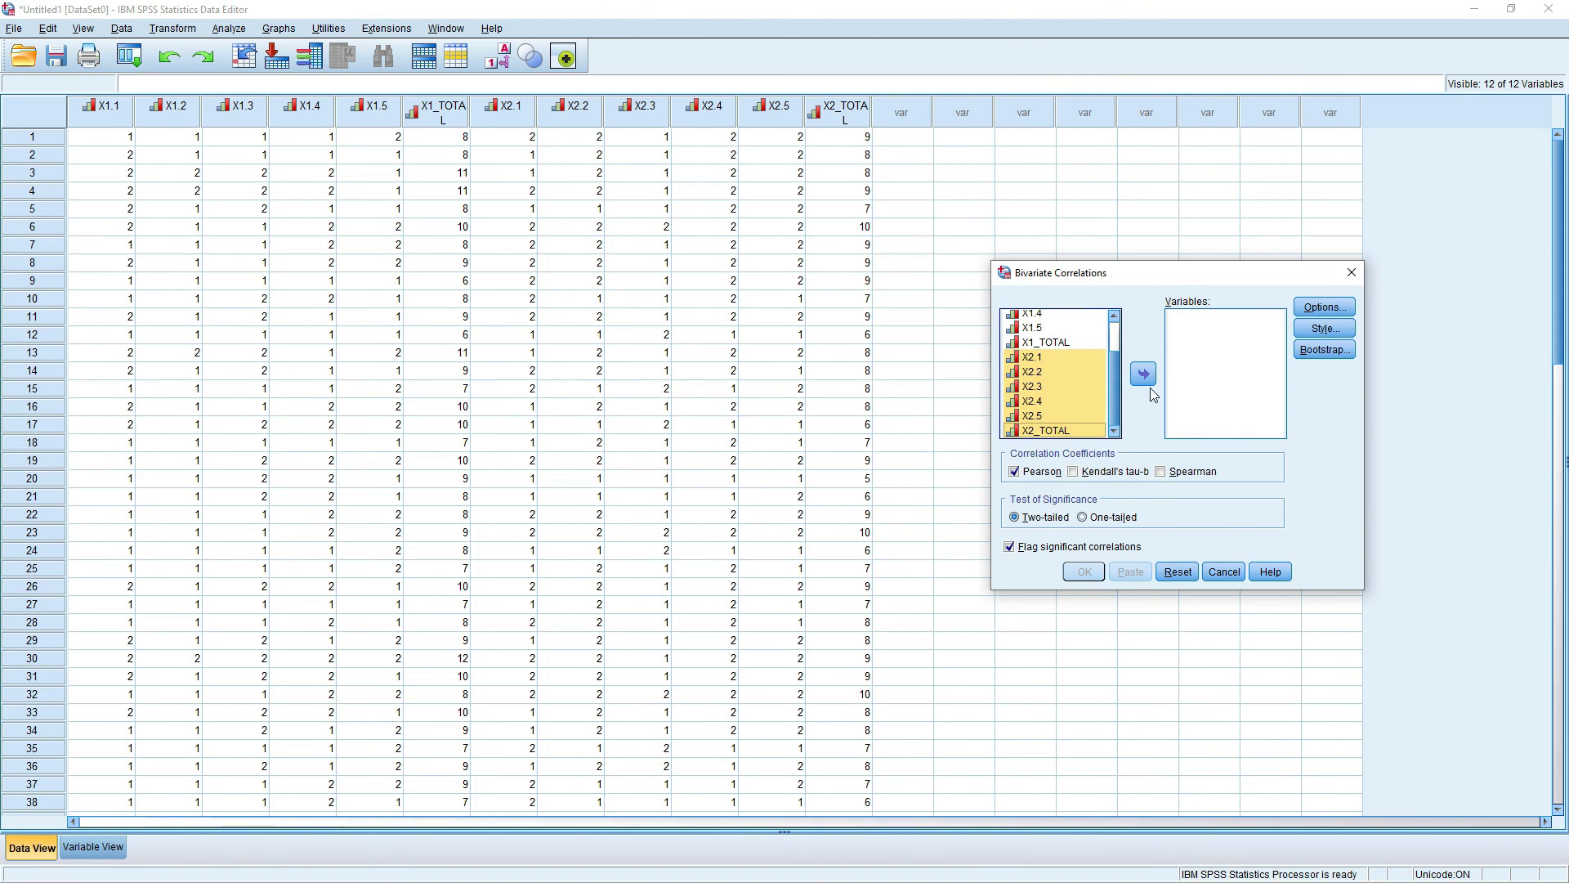
click(1143, 374)
- Review the statistics options, table style and bootstrap settings of the bivariate correlation, leaving them as they are
click(1318, 307)
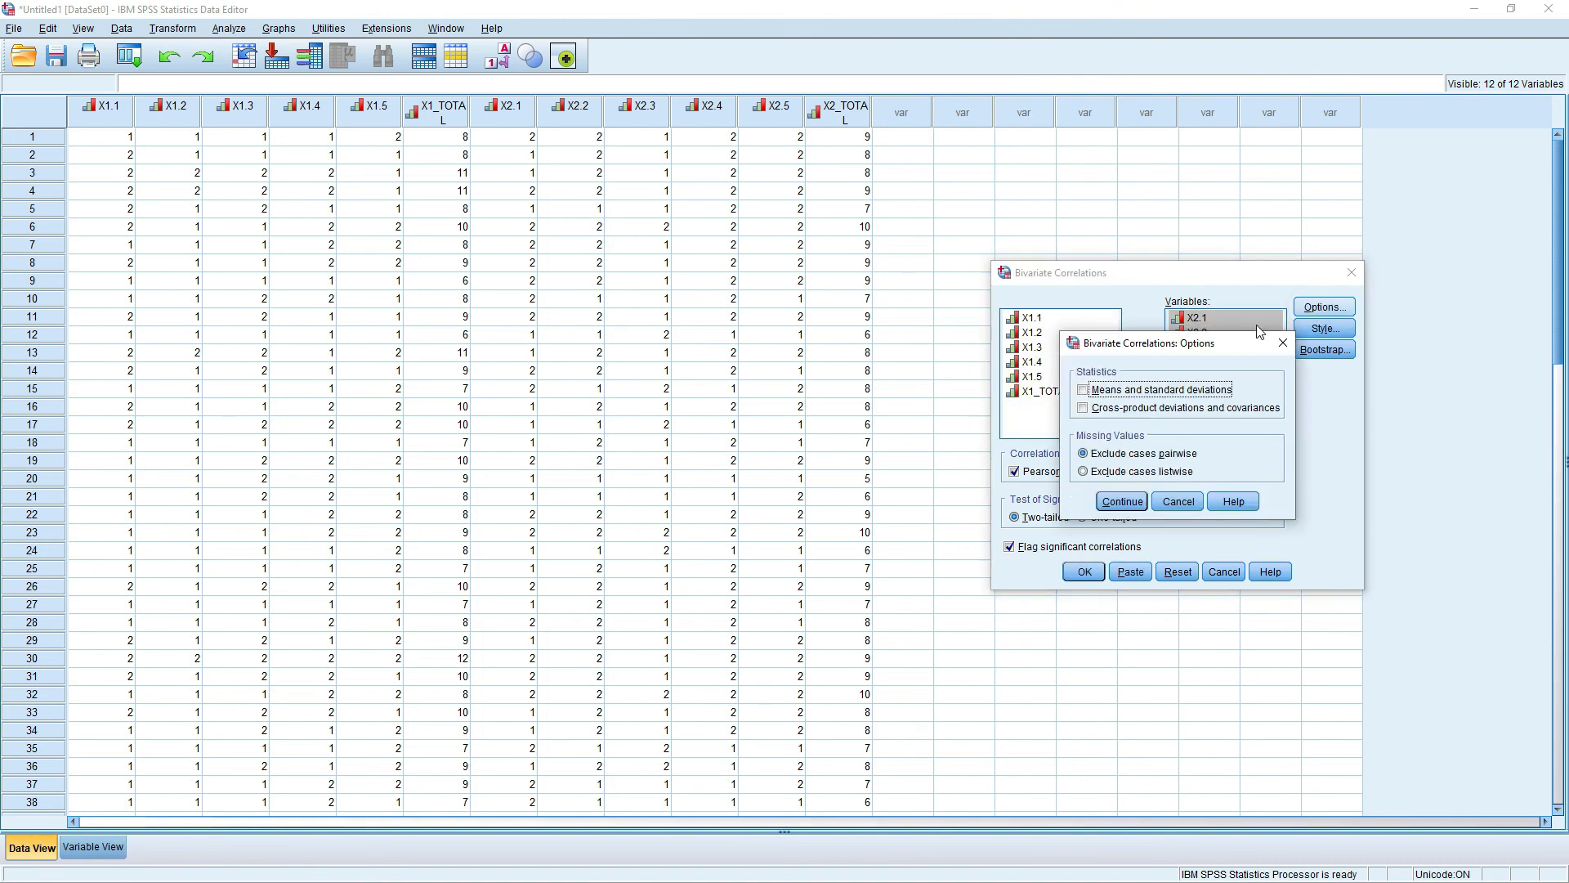
click(1121, 501)
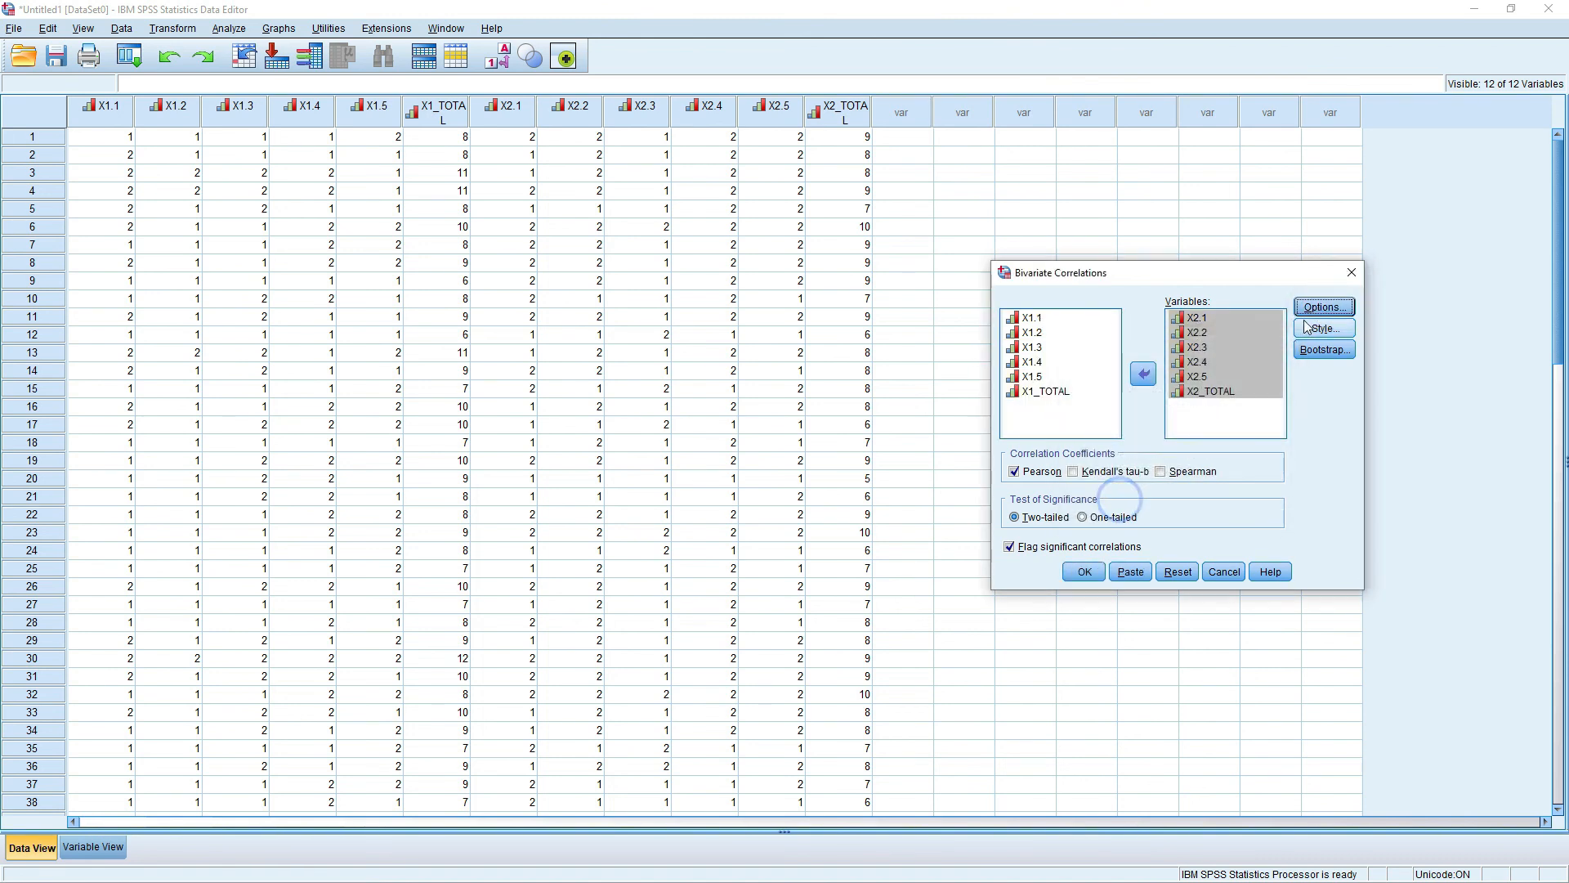
click(1306, 327)
click(1178, 573)
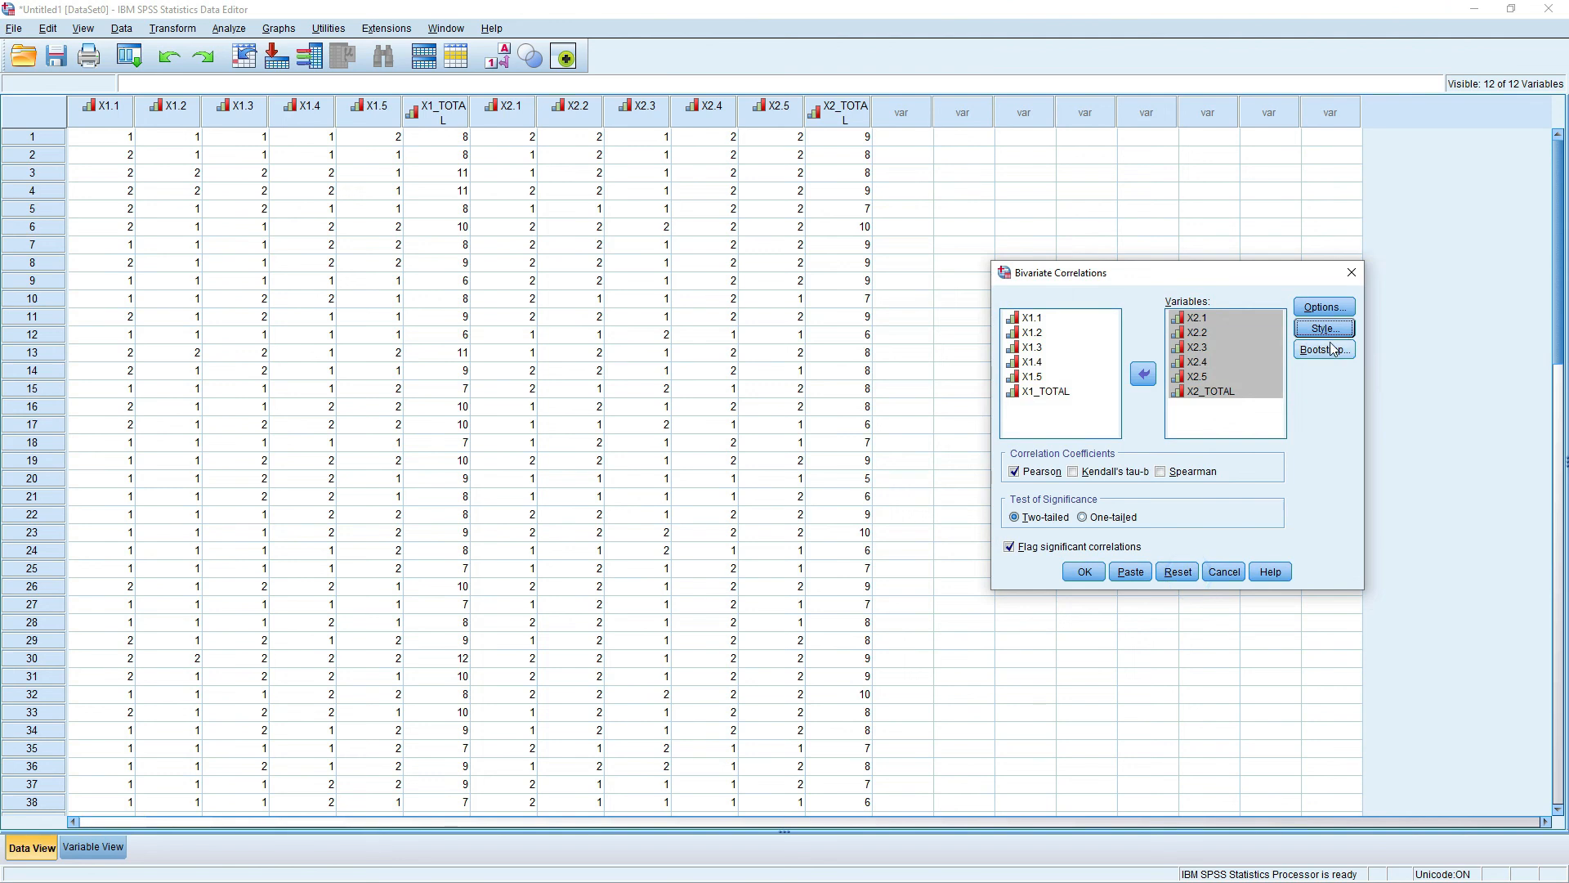
click(1331, 350)
click(1181, 623)
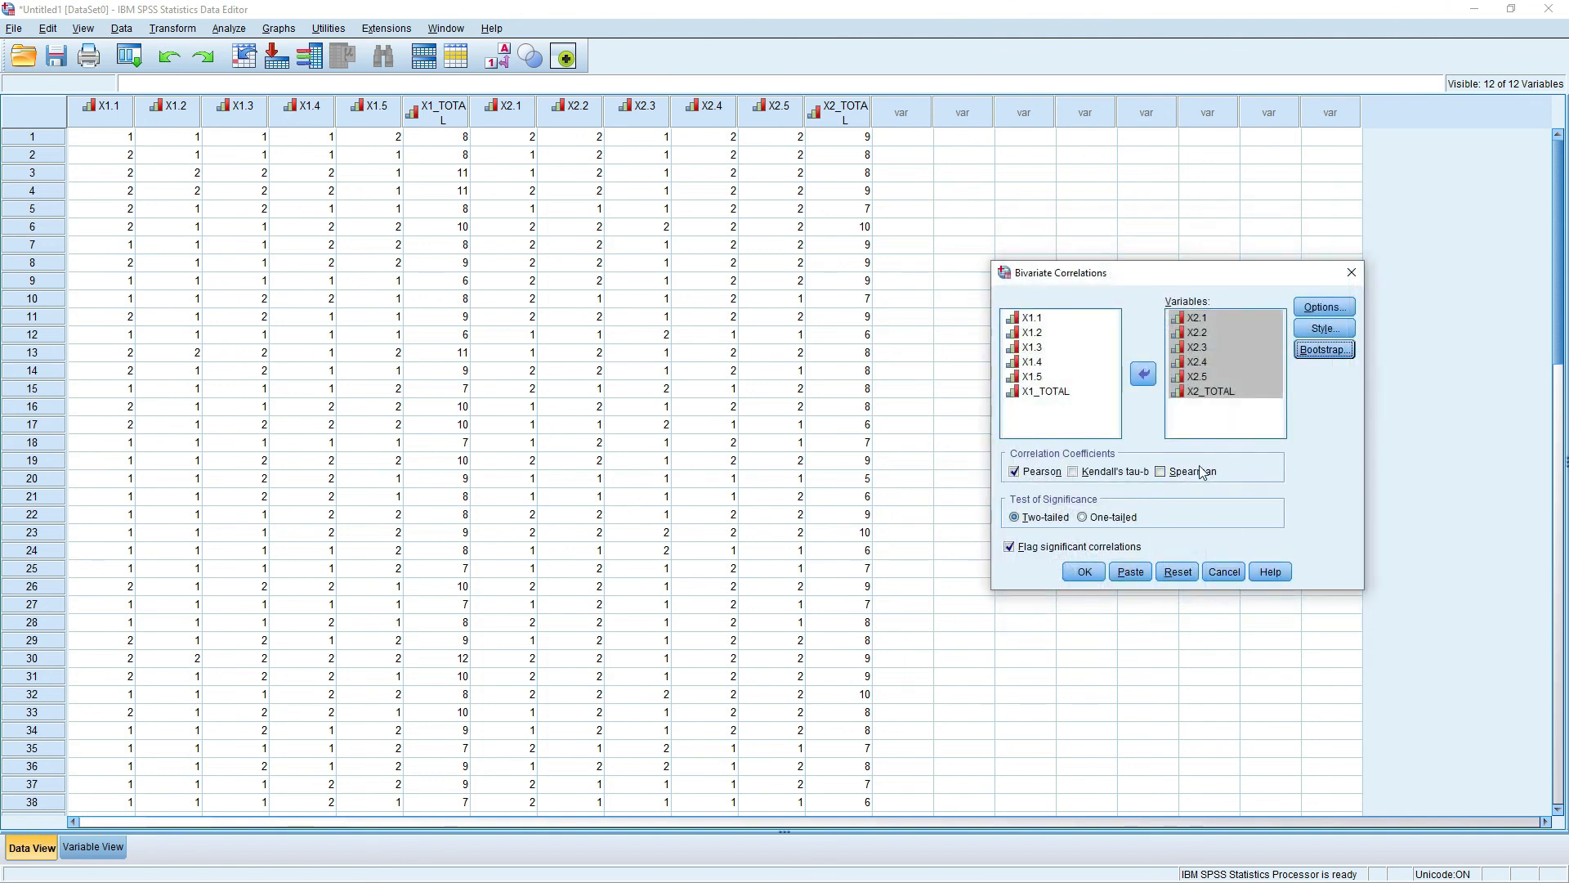
- Run the two-tailed Pearson correlation for the X2 variables and examine each item's correlation with X2_TOTAL
click(1085, 572)
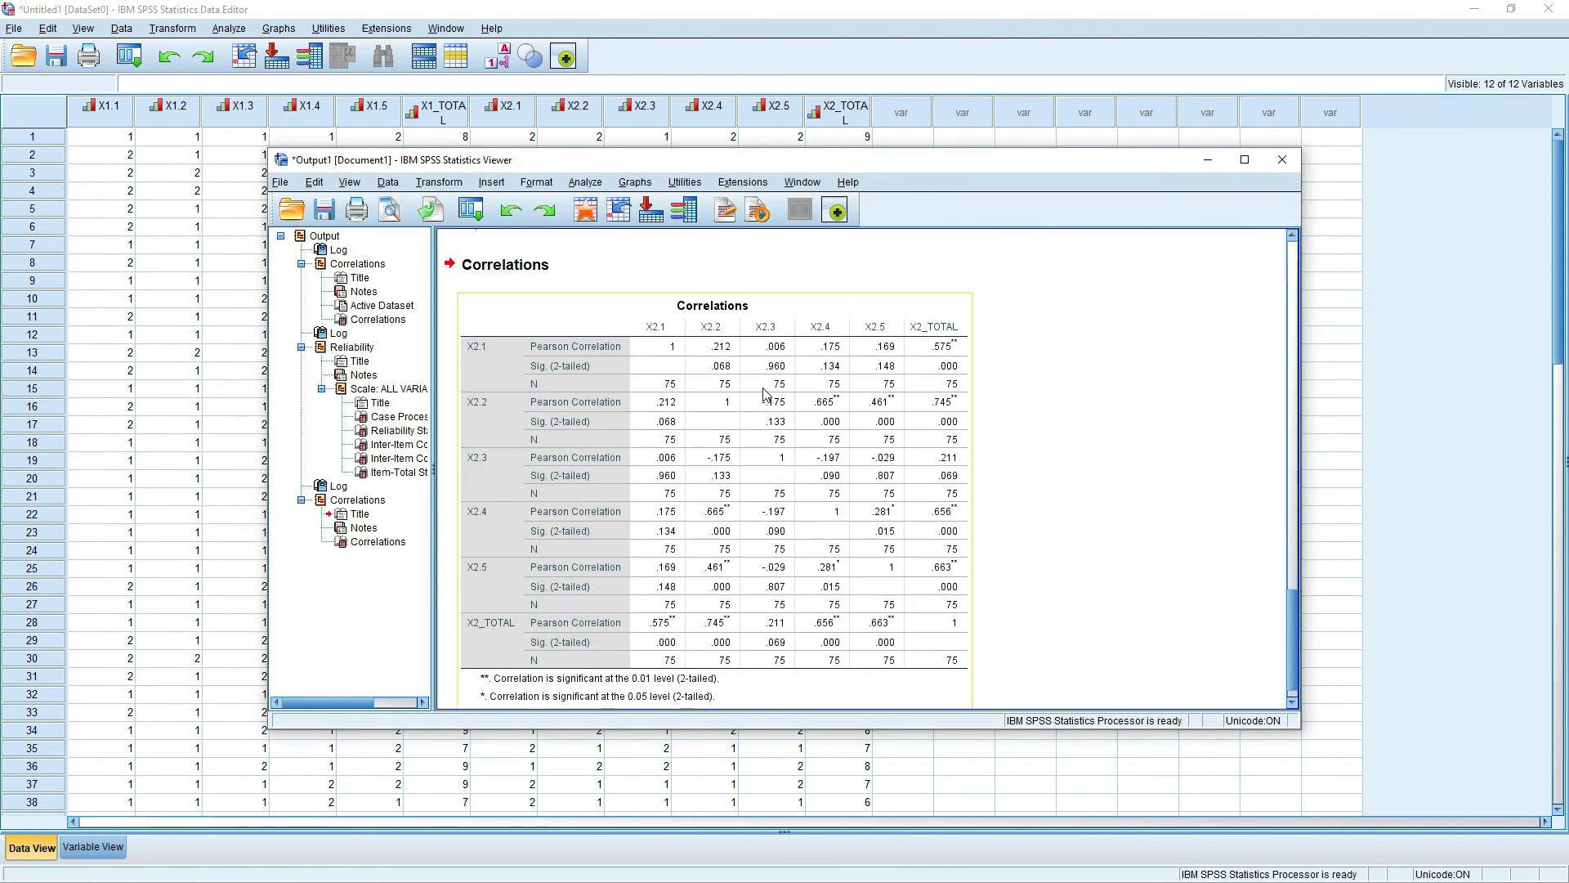
scroll(765, 394, up, 3)
scroll(748, 413, down, 4)
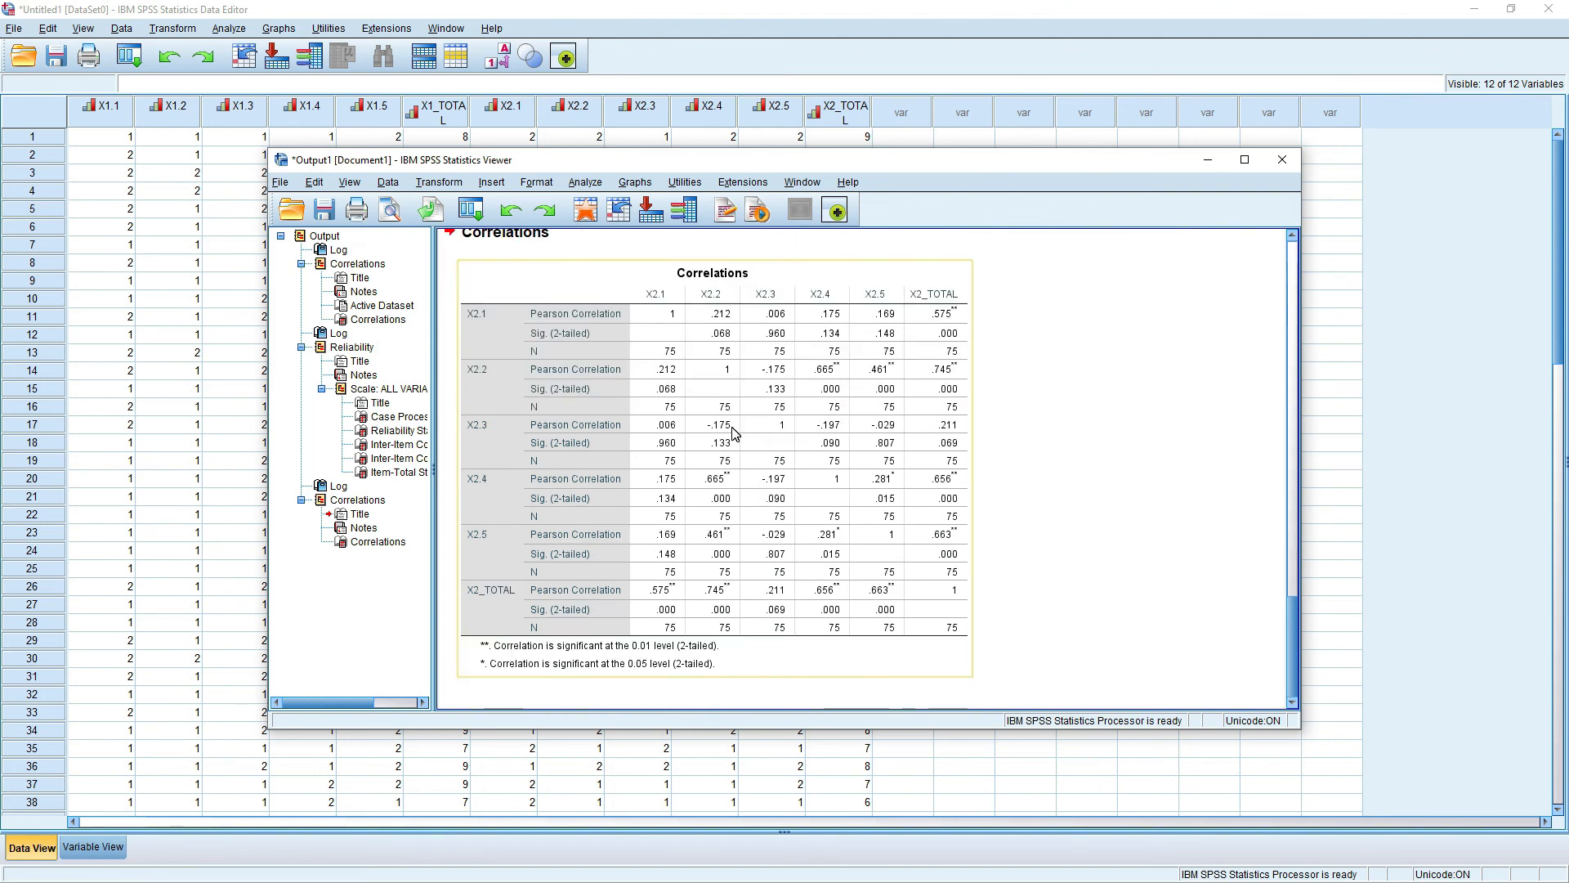
scroll(735, 433, up, 1)
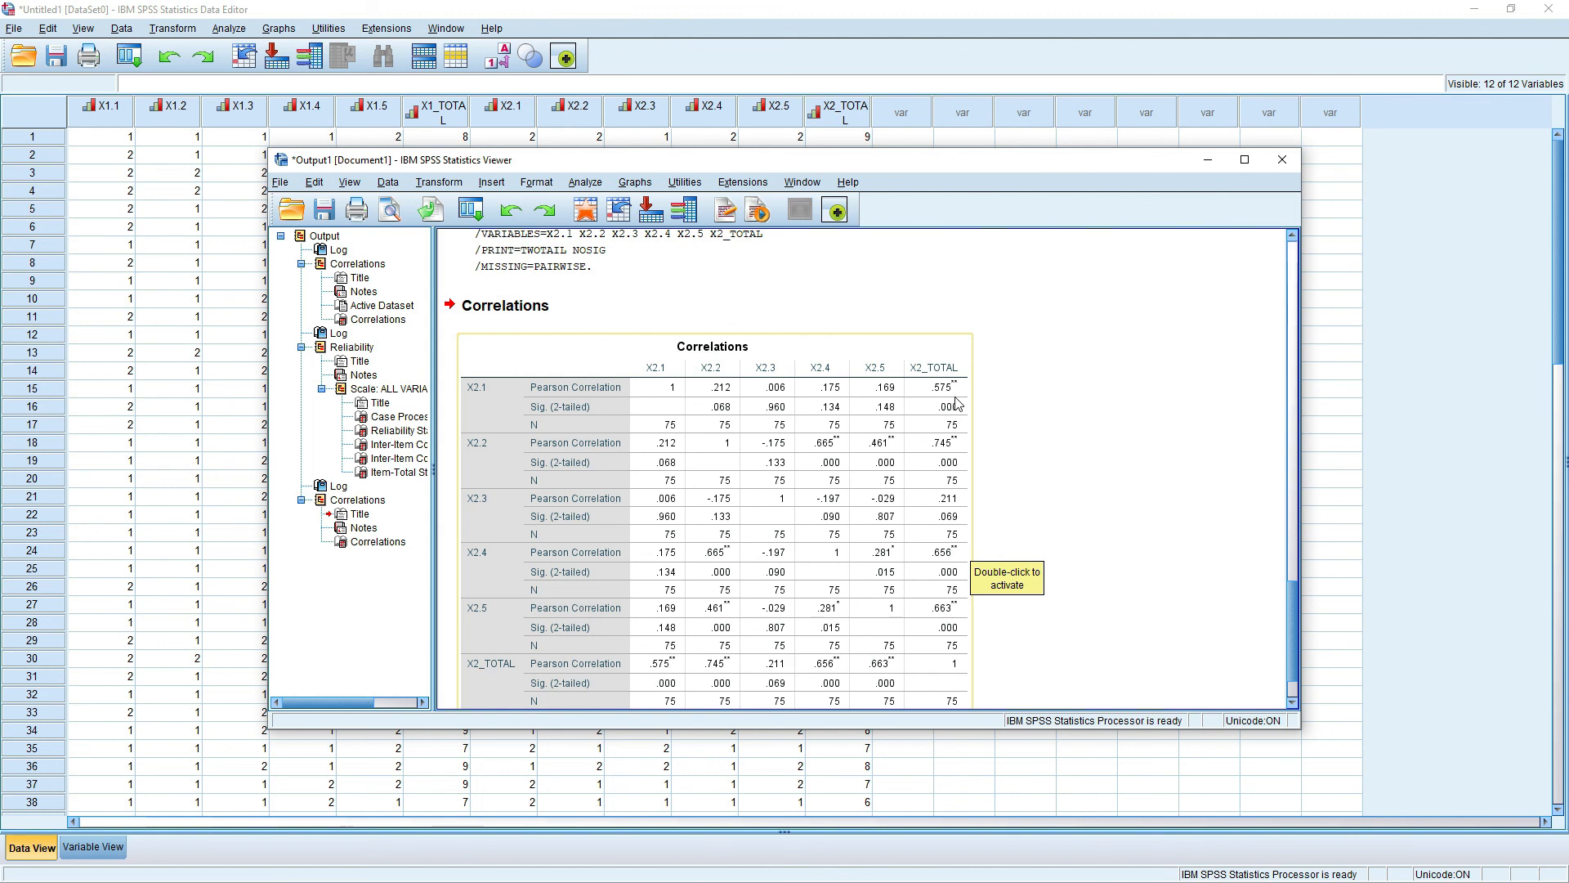
- Start a Reliability Analysis from the data view and remove X1.1 through X1.5 from its analysed items
click(1210, 163)
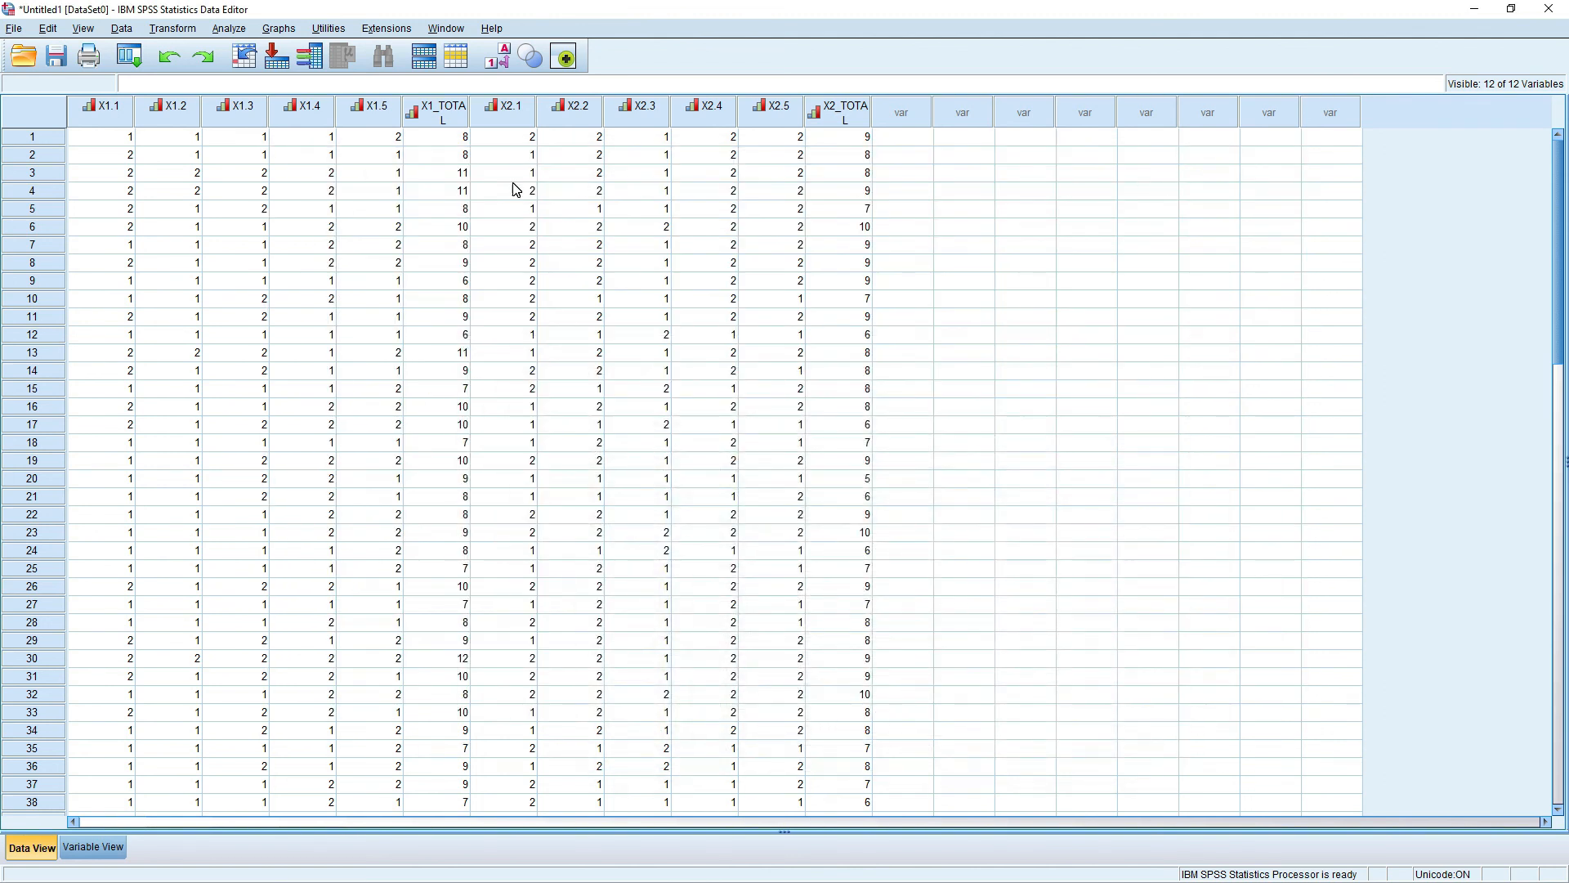
click(233, 28)
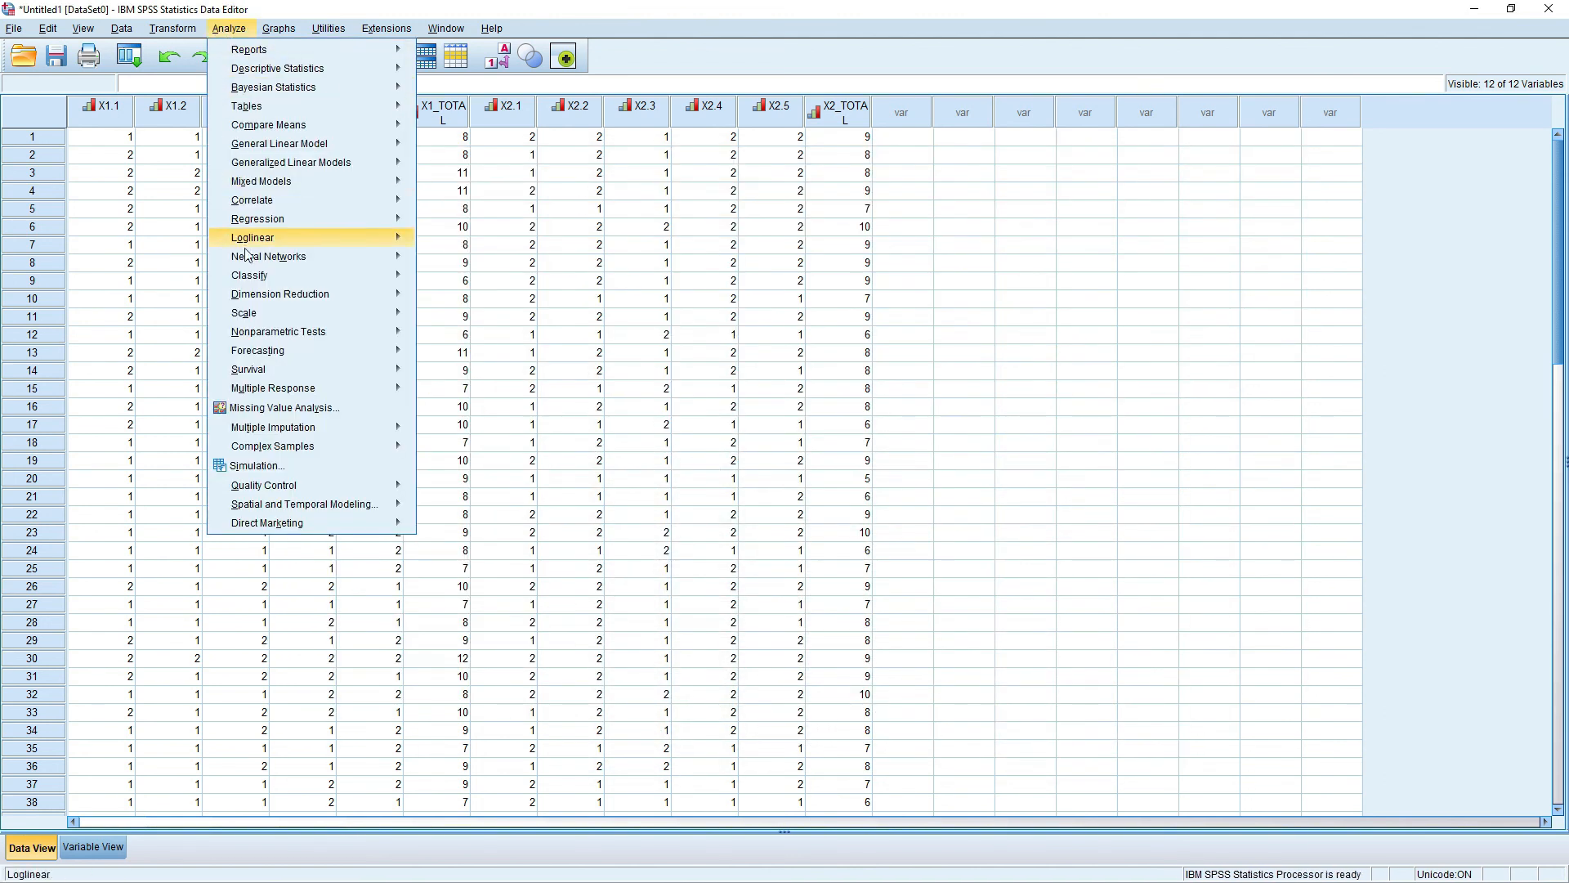
click(270, 314)
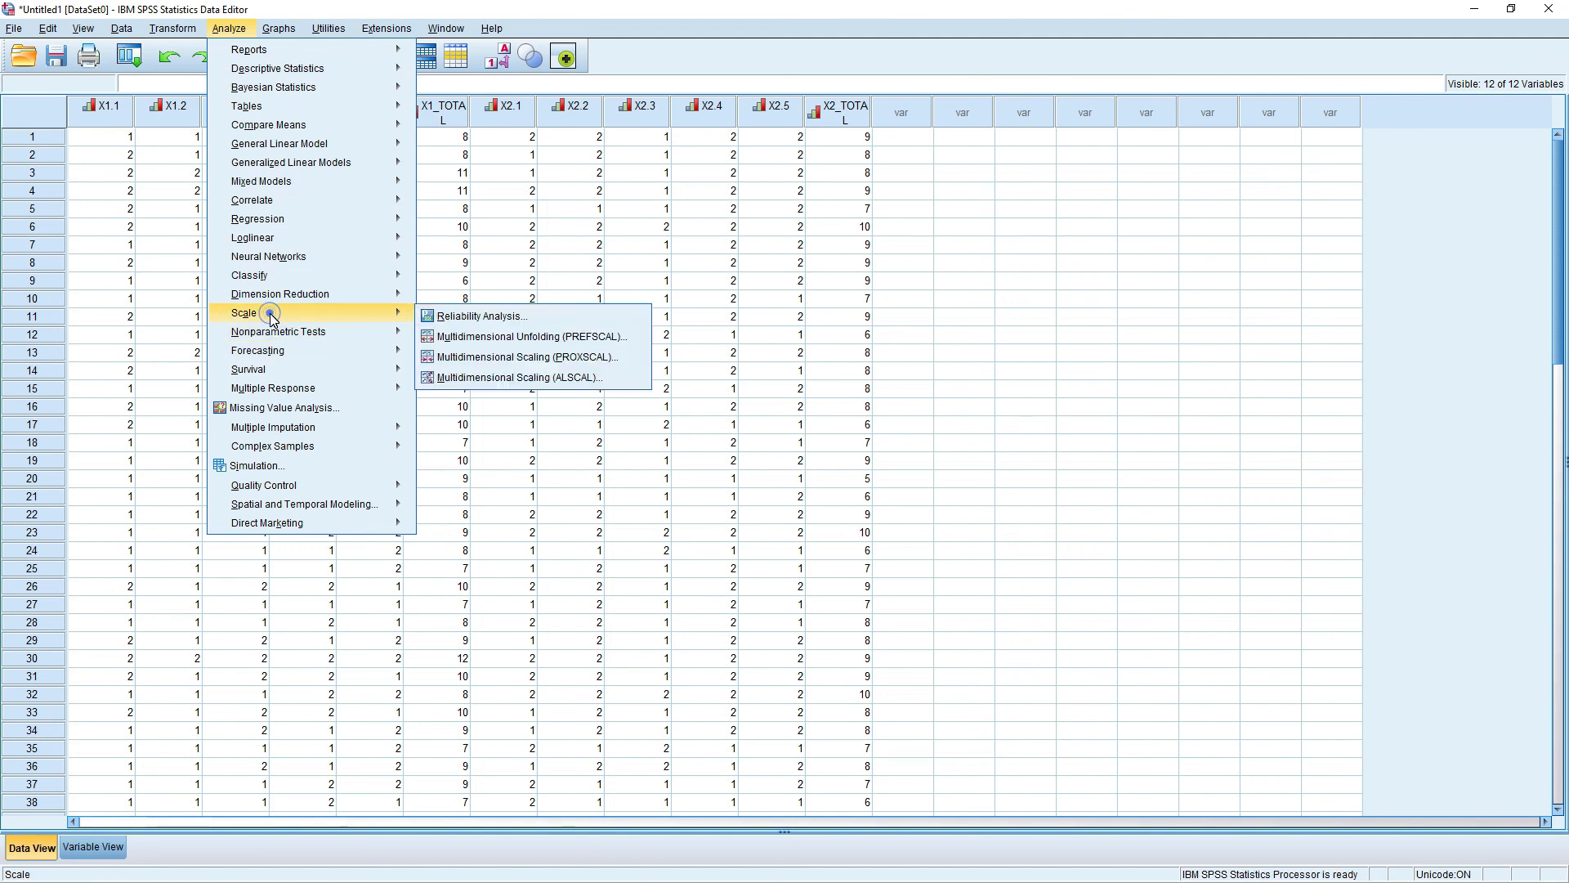
click(482, 316)
drag(1211, 320, 1207, 320)
key(ctrl+Down)
key(ctrl+Down)
key(Up)
key(Up)
key(Up)
key(shift+Down)
key(shift+Down)
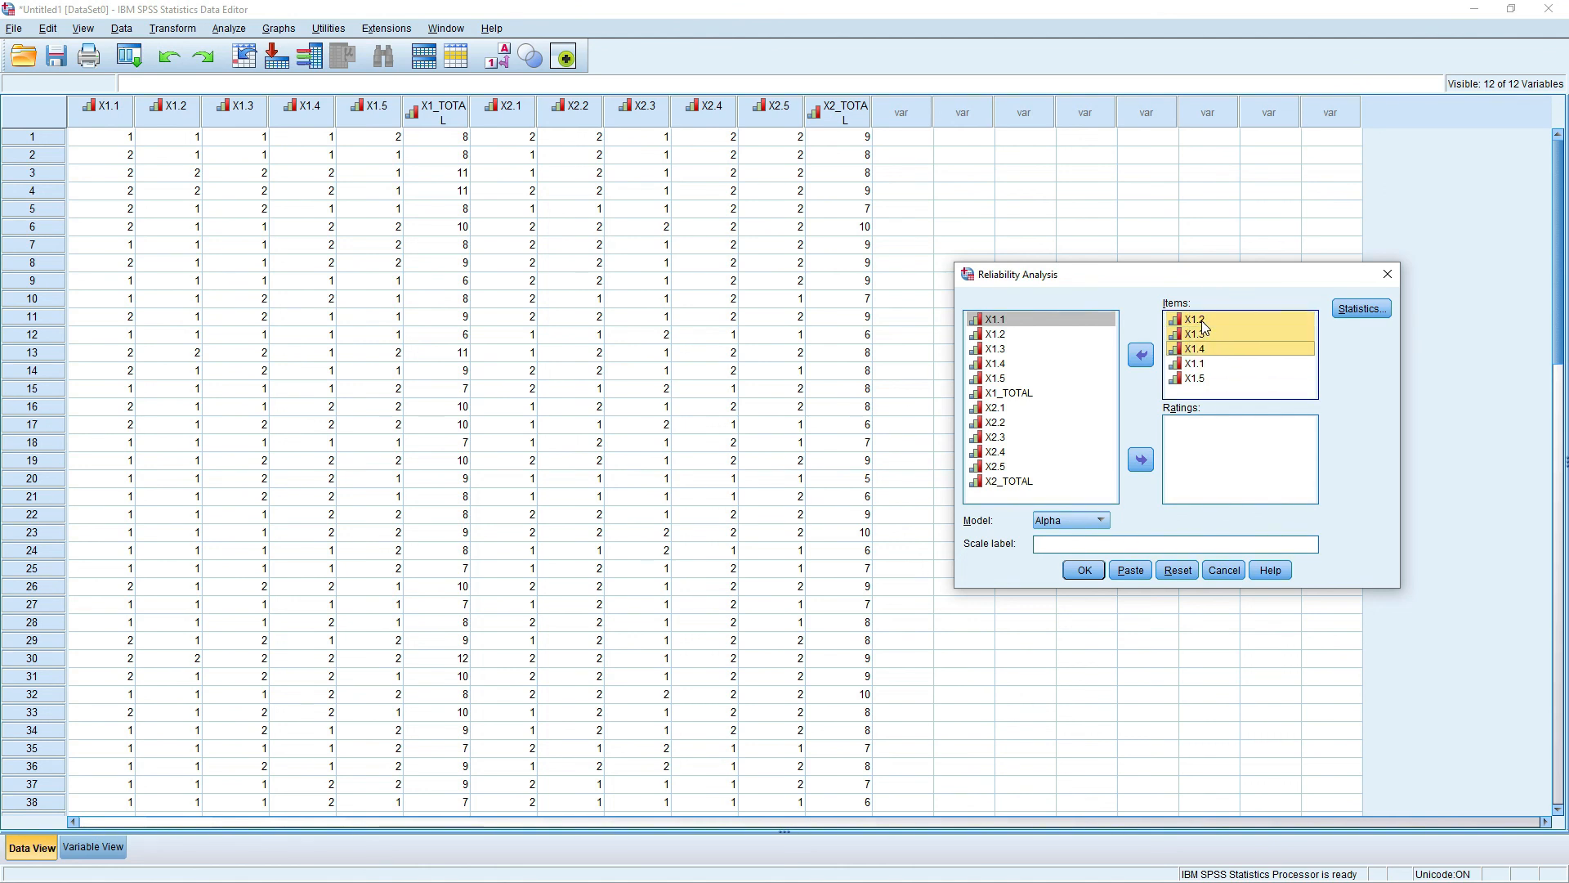
key(shift+Down)
key(shift+Down)
click(1141, 355)
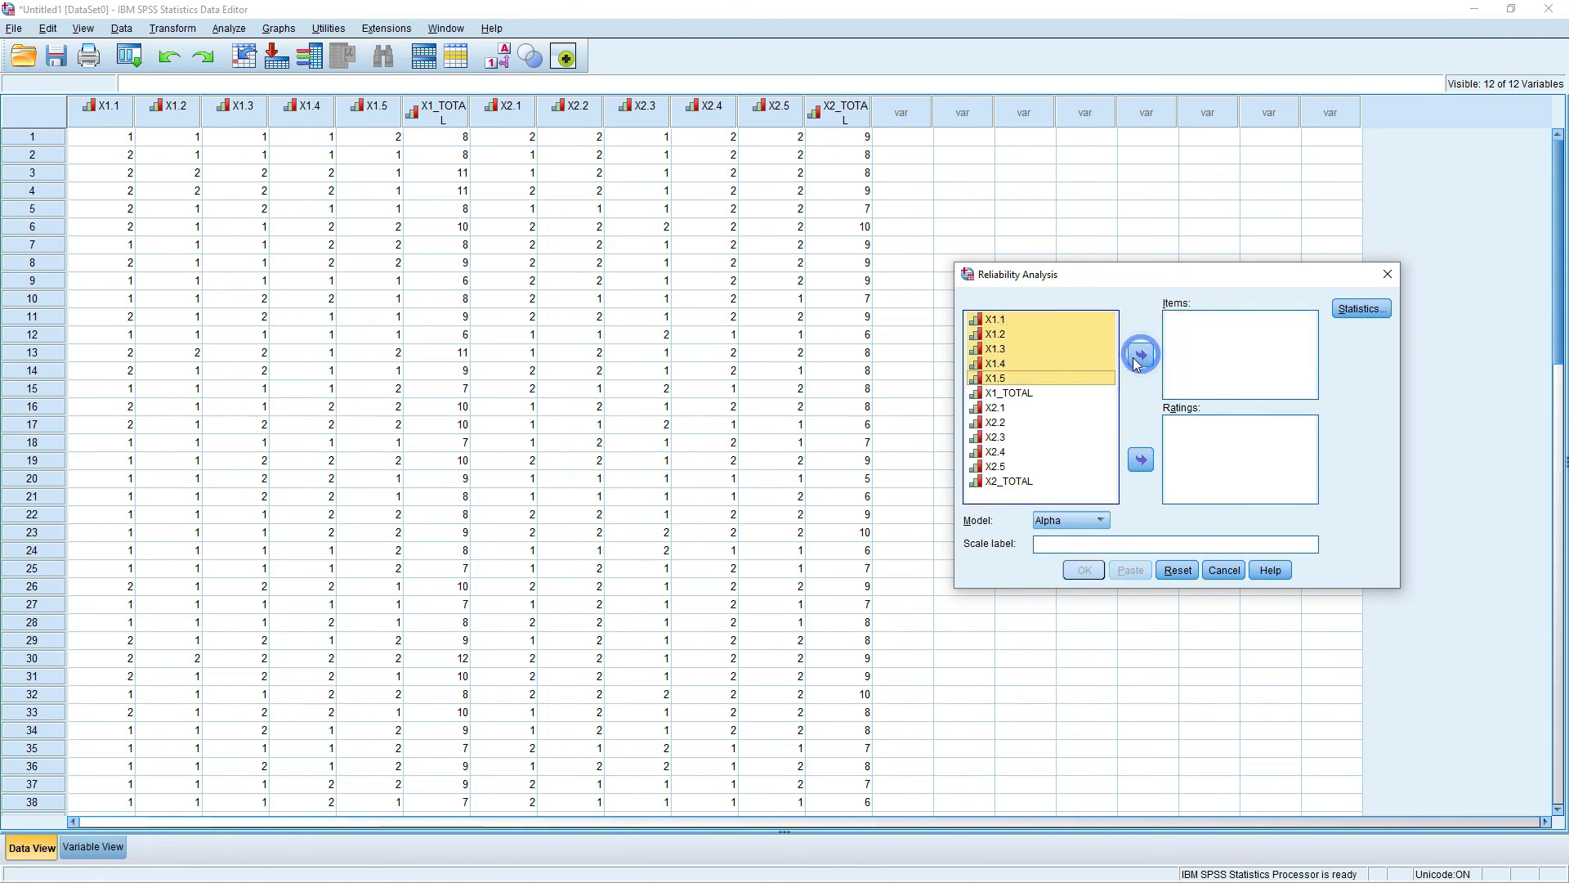
- Add X2.1 through X2.5 as the items of the reliability analysis
click(1007, 407)
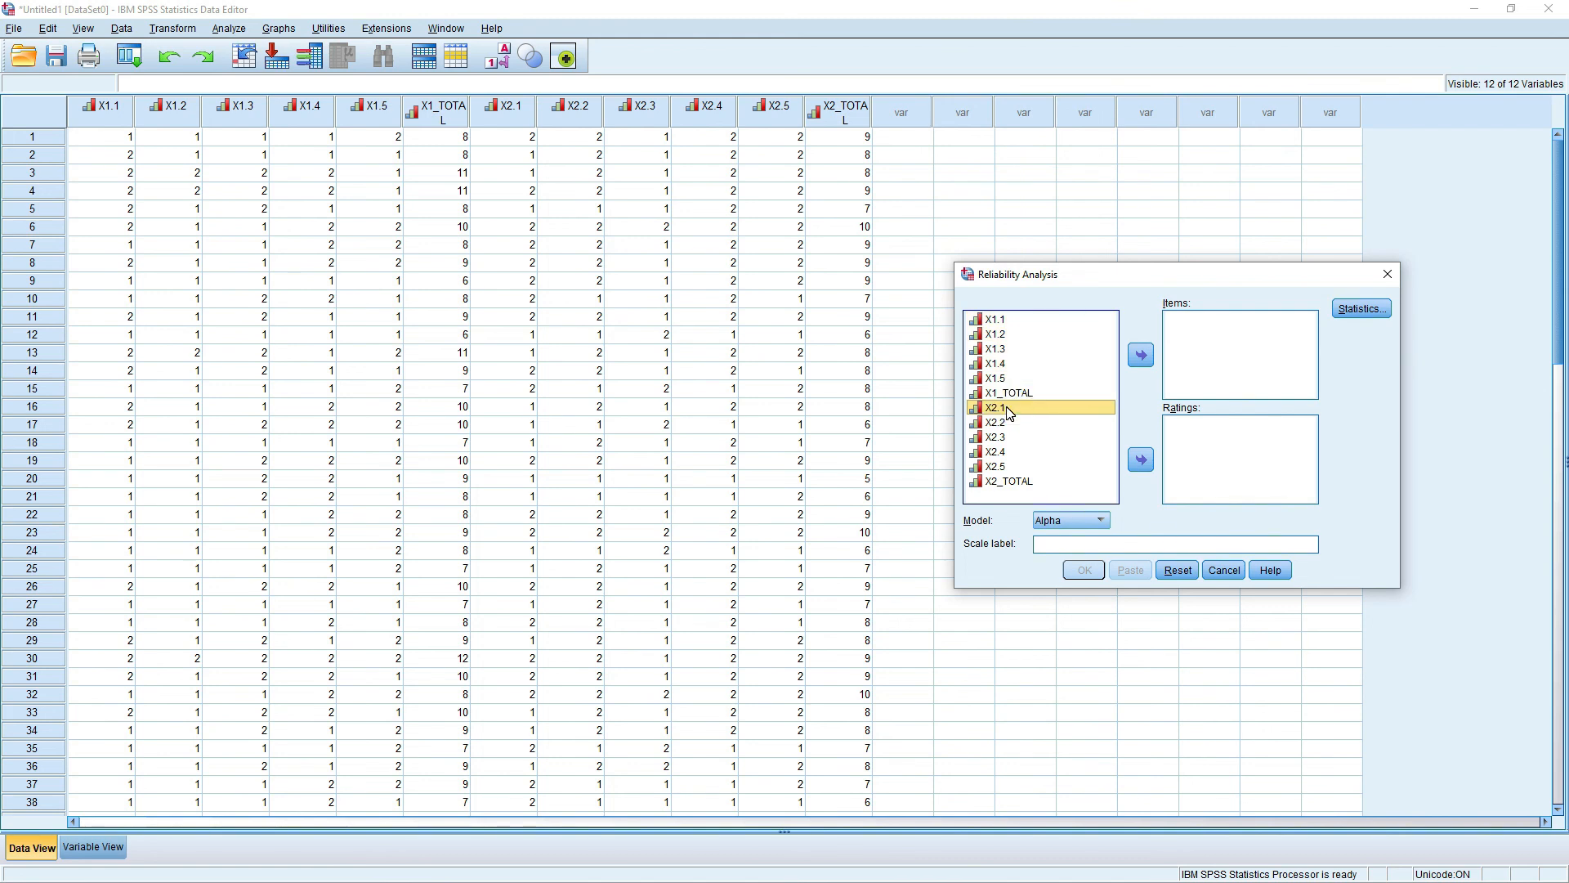
key(shift+Down)
key(shift+Down)
key(shift+Down)
key(shift+Down)
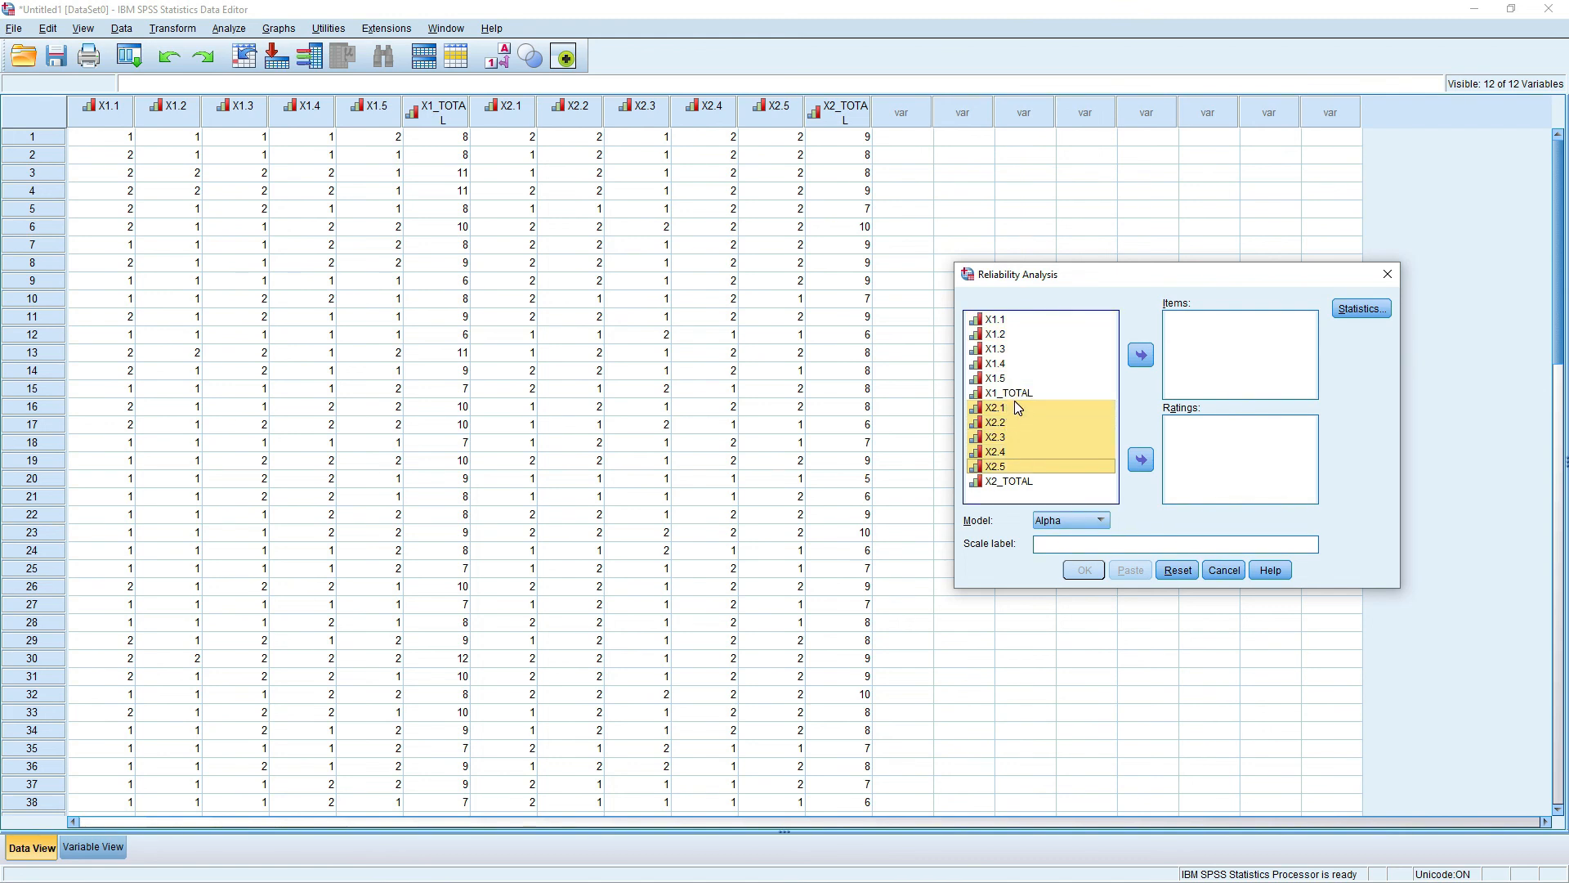
click(1141, 355)
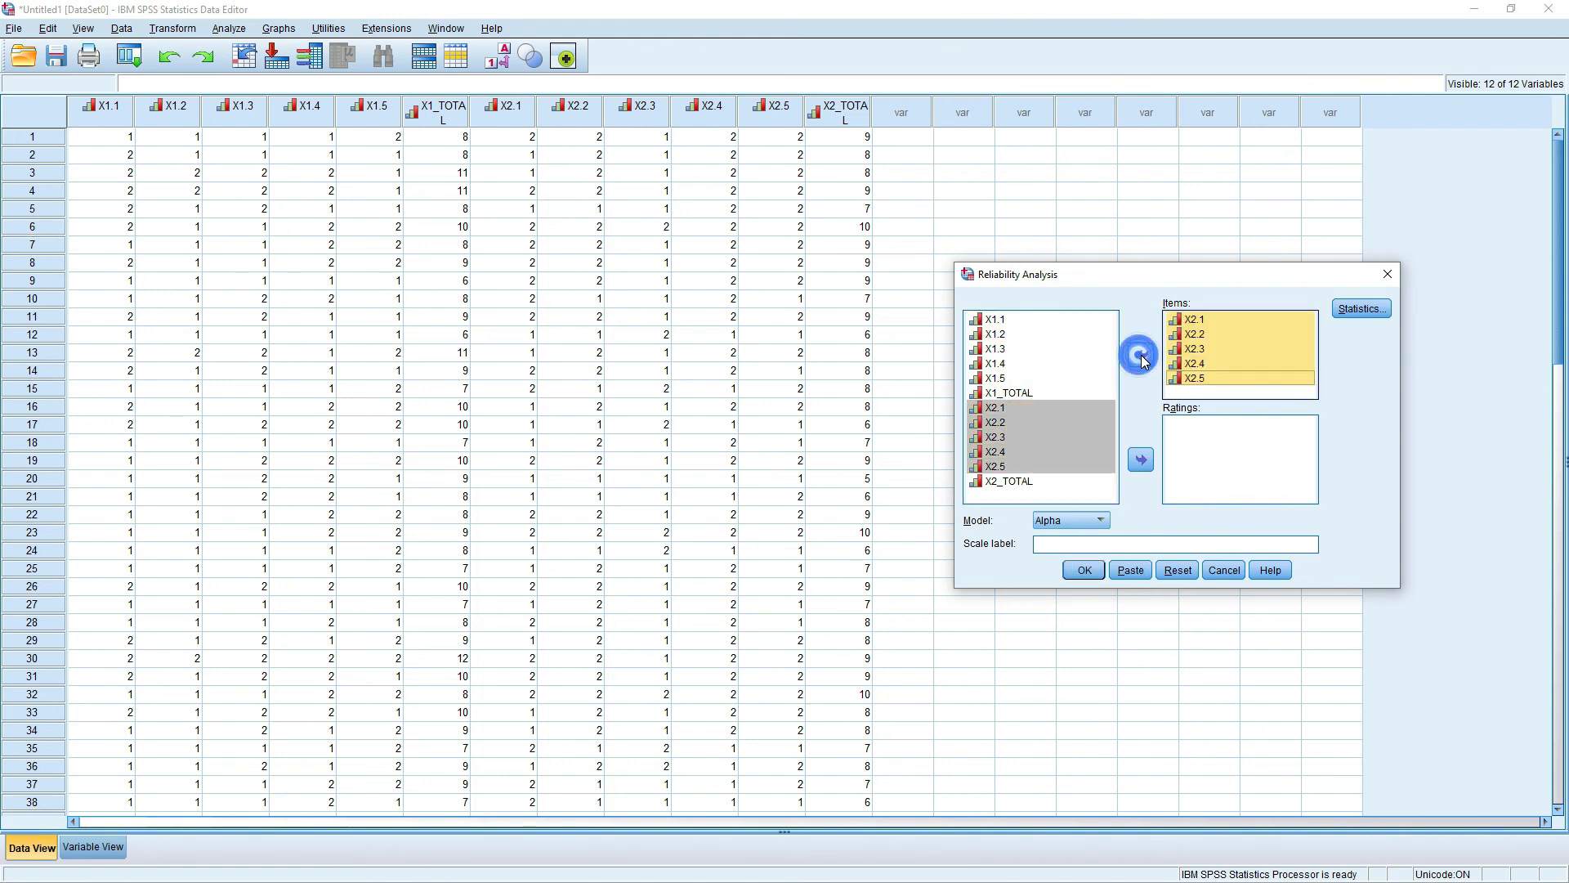
- Run the Alpha reliability analysis on the X2 items with the statistics options unchanged and examine the reliability, item-total and correlation tables
click(1361, 308)
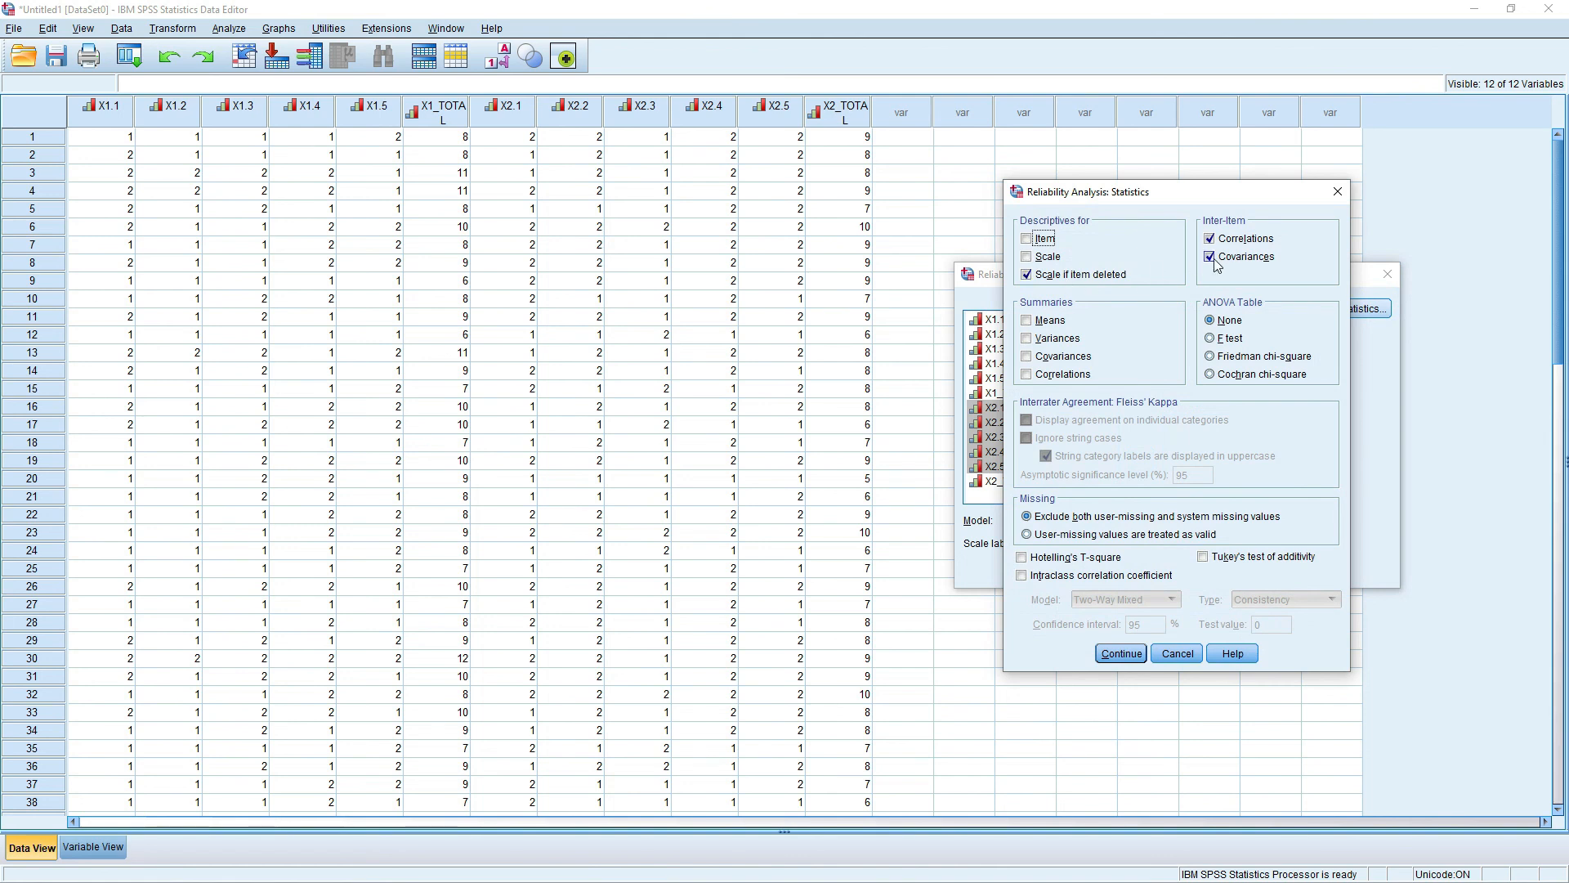
click(1121, 654)
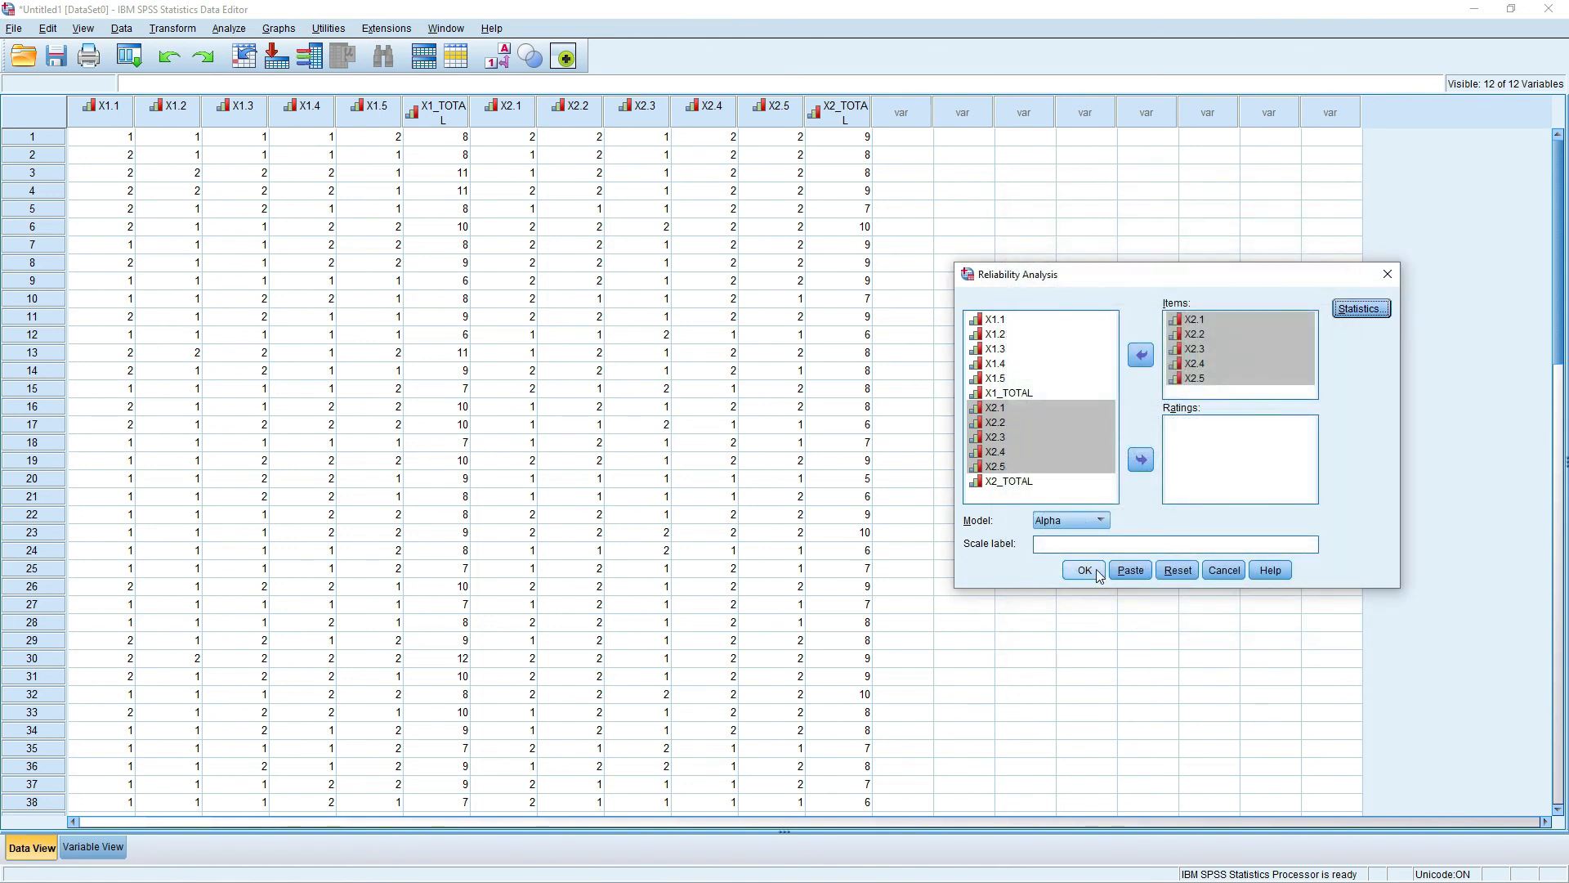
click(1097, 575)
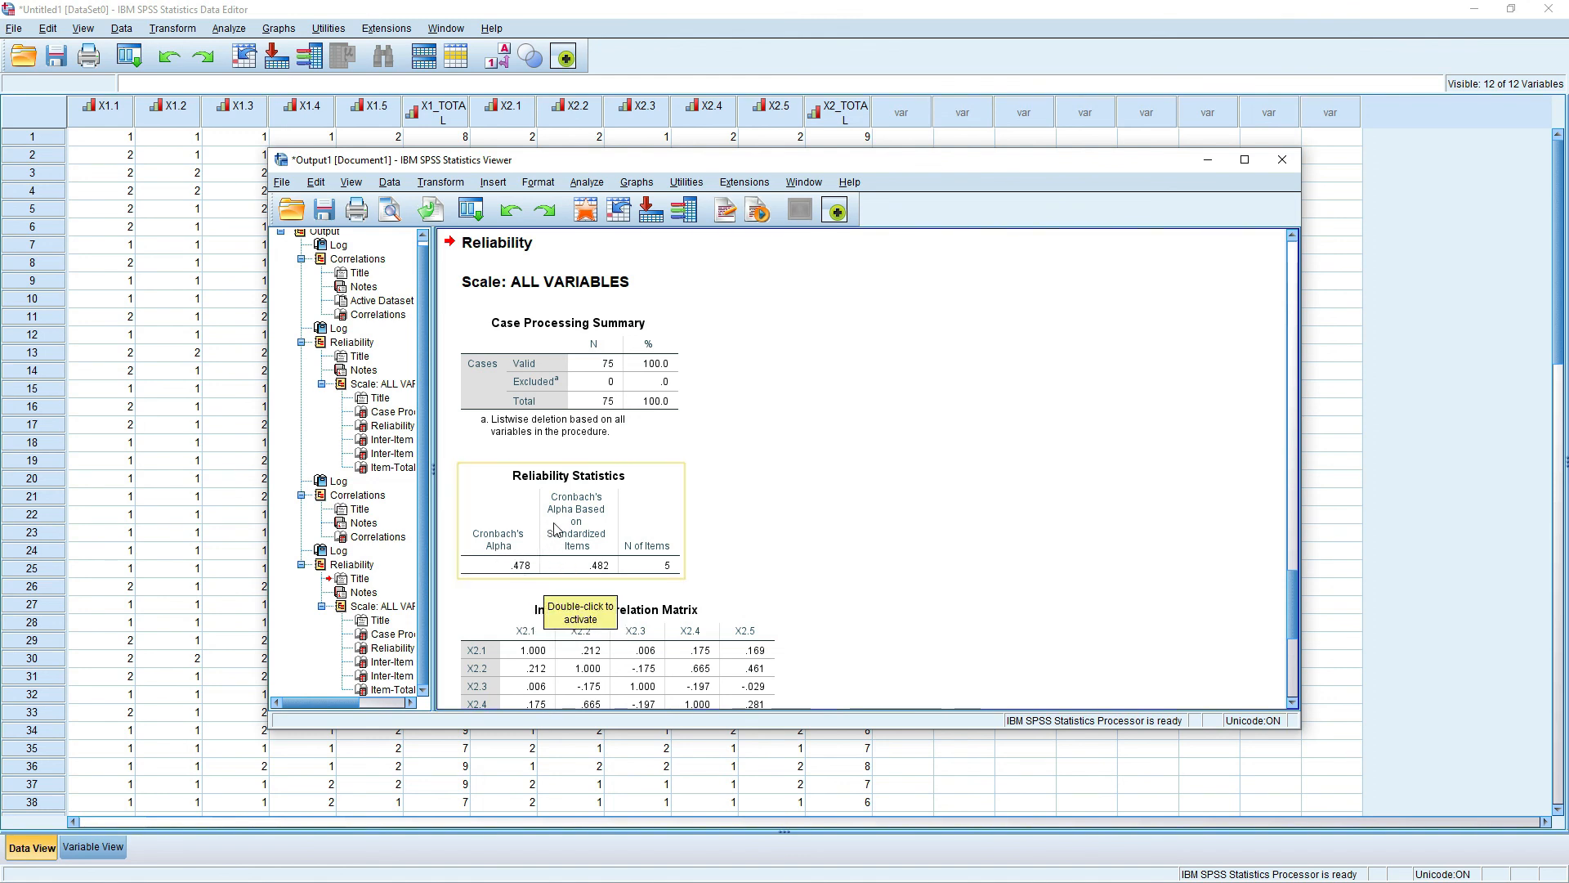
scroll(539, 640, down, 8)
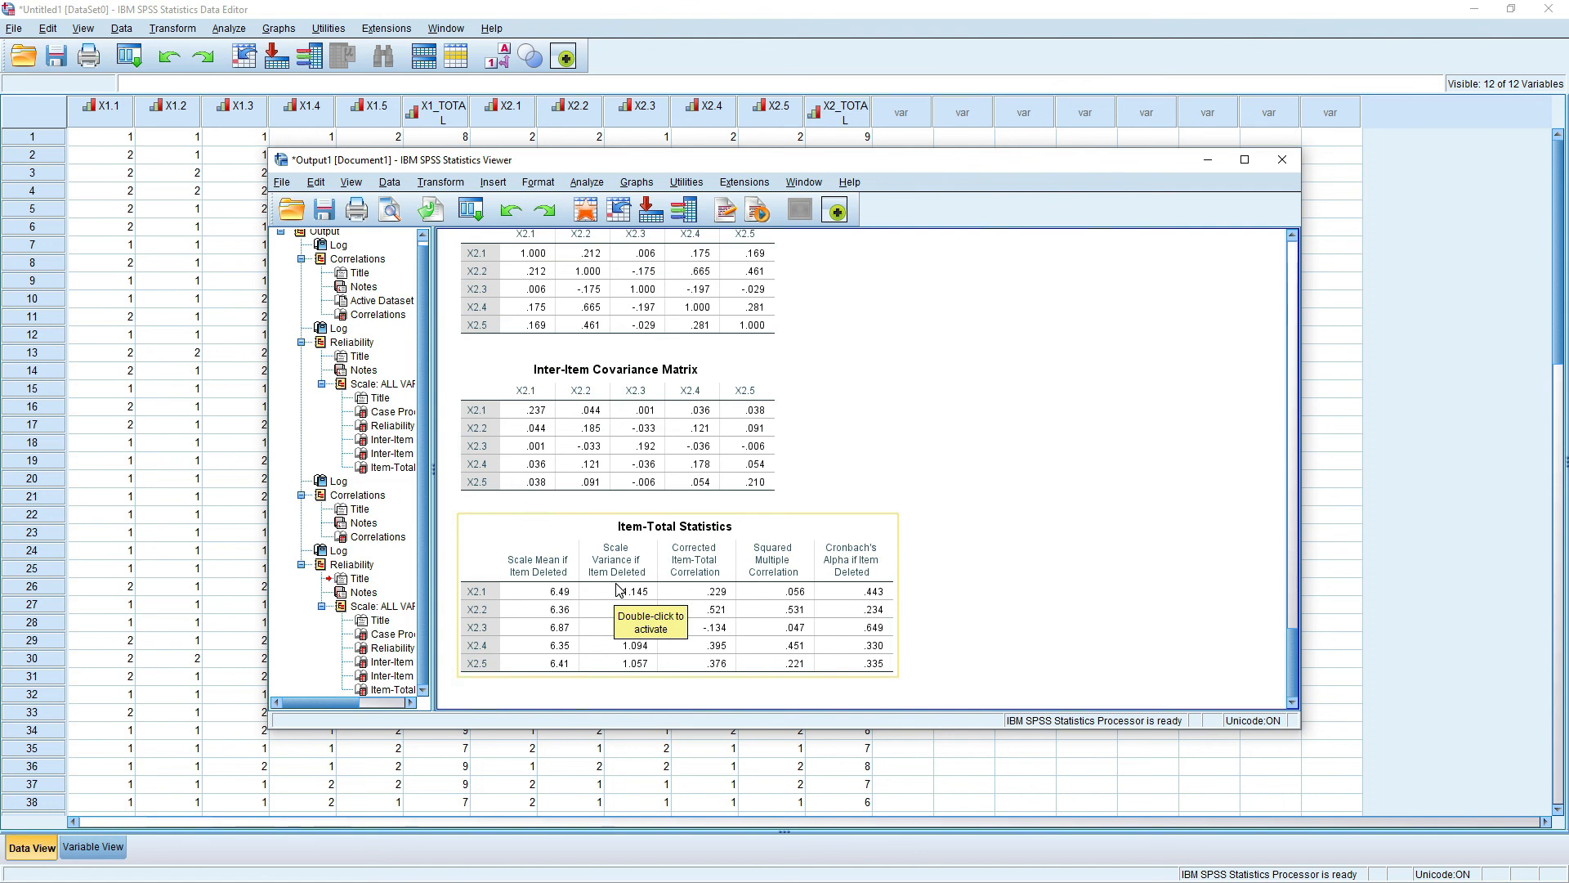
scroll(640, 564, up, 10)
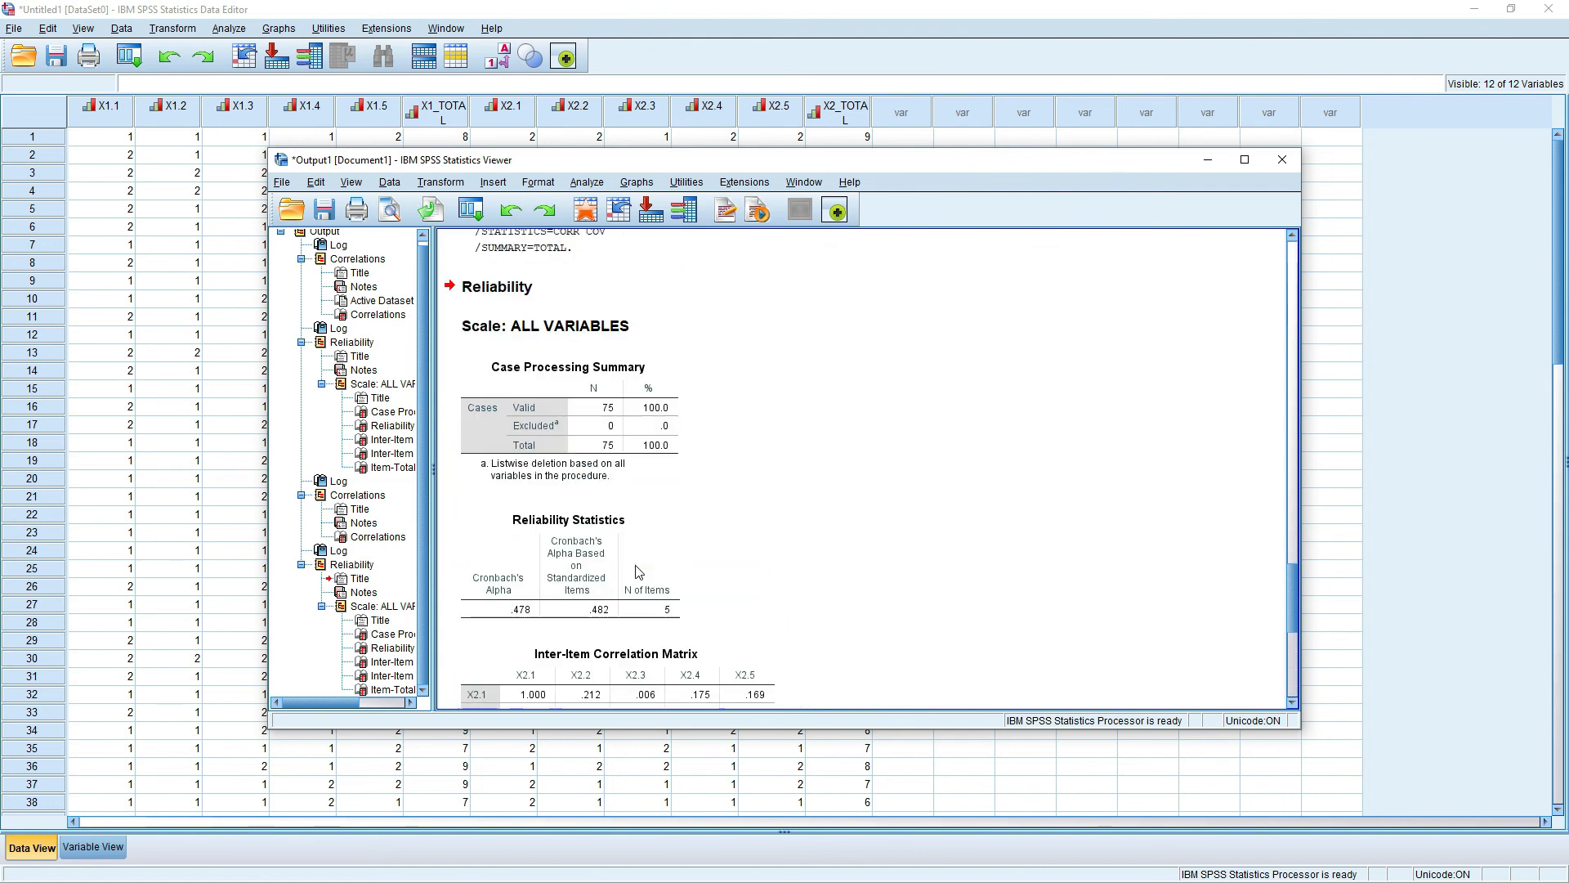
scroll(637, 572, up, 10)
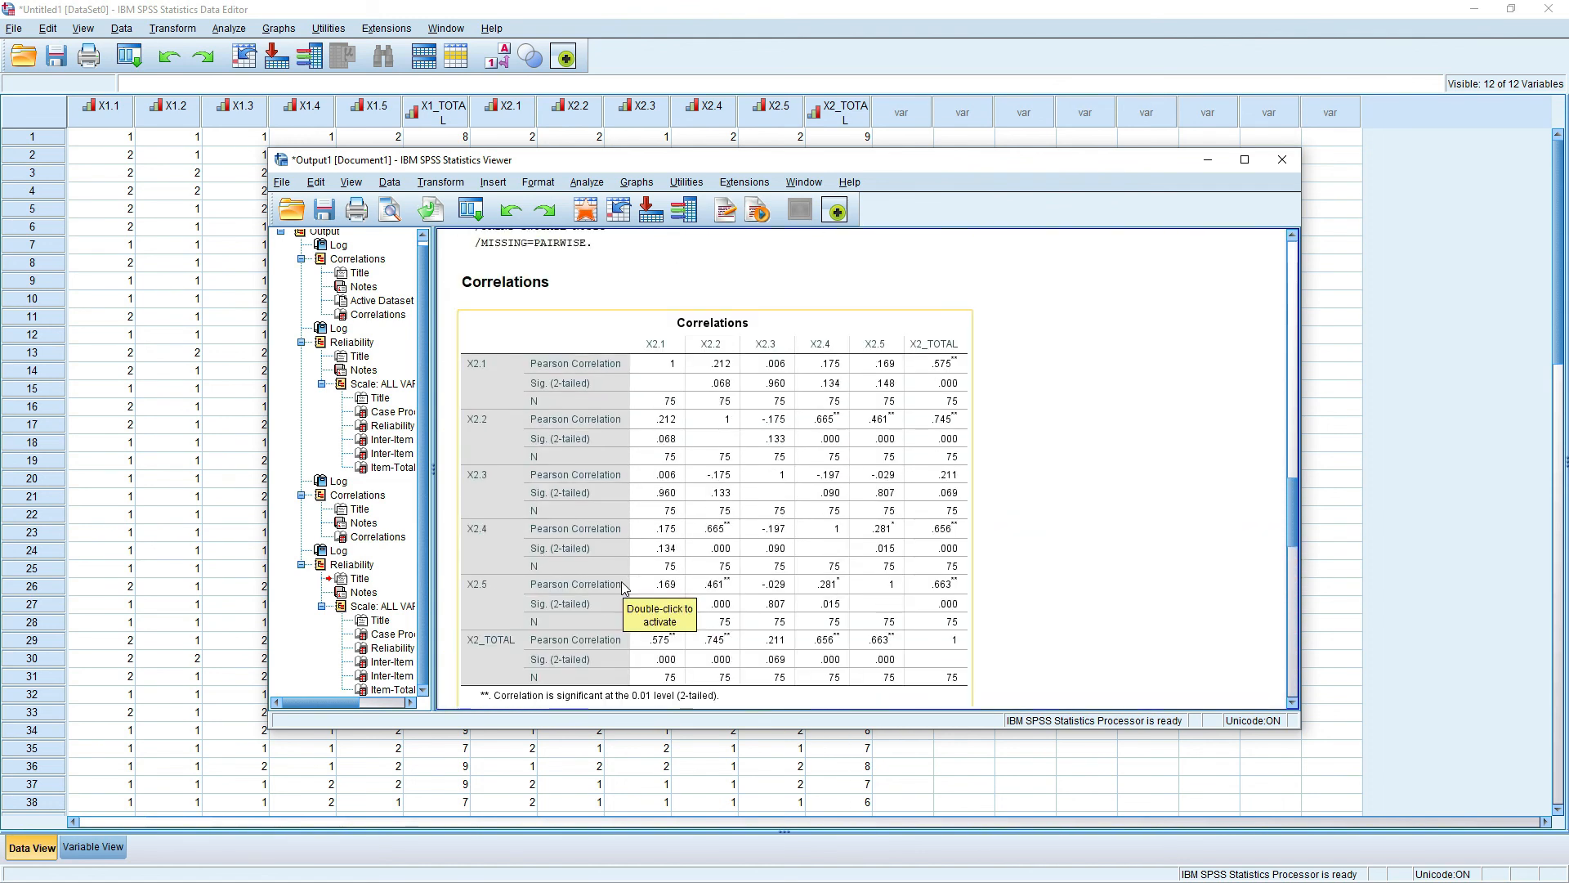
scroll(621, 587, up, 2)
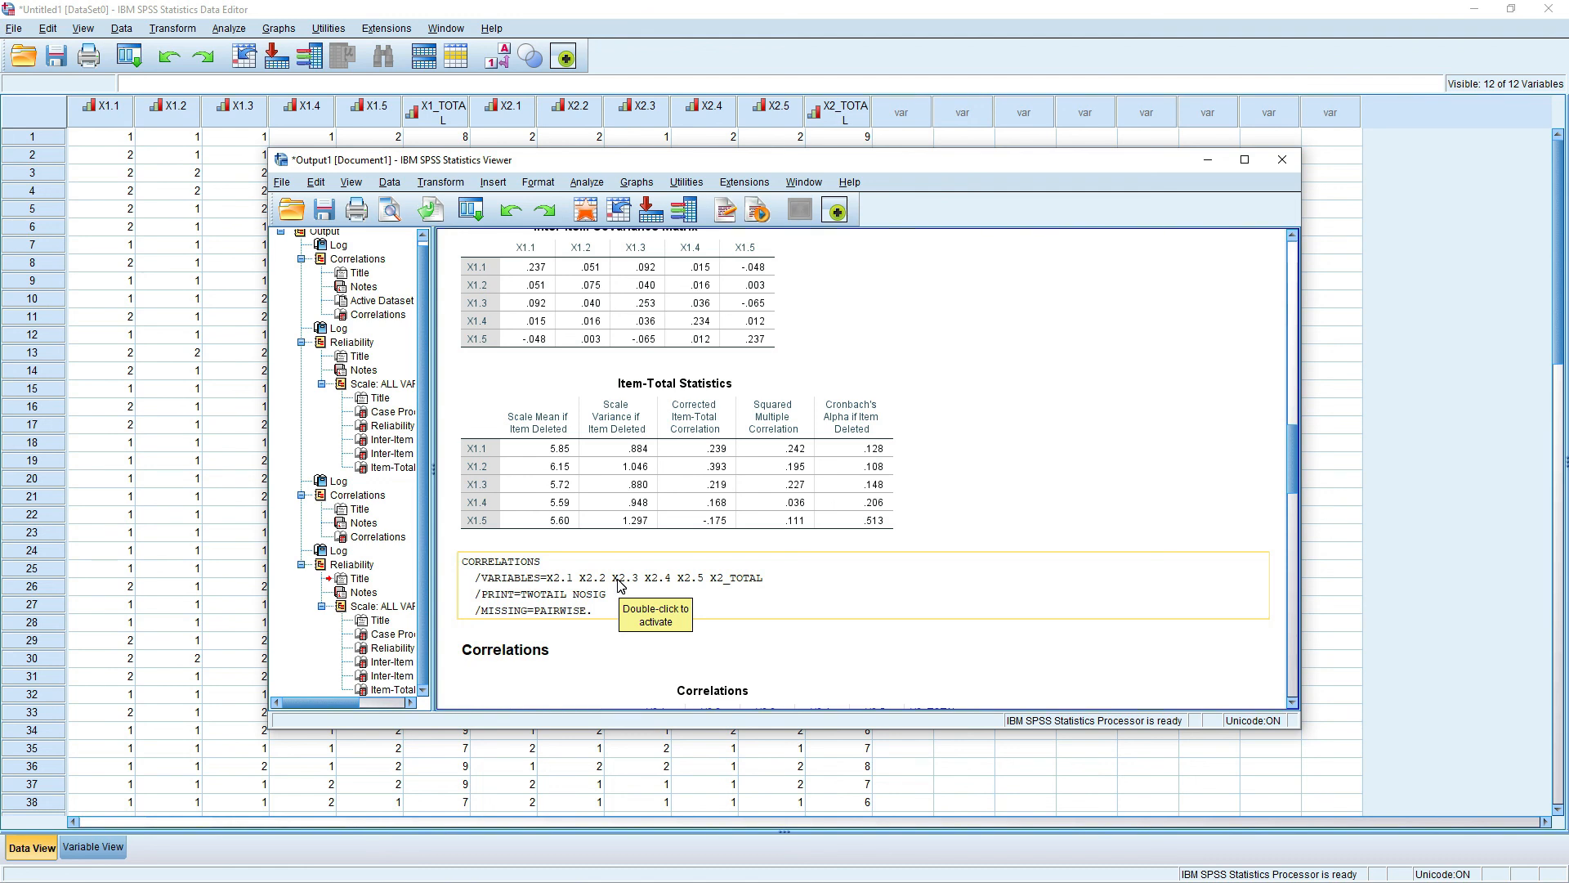
- Switch to the Data Sekunder workbook in Excel and open its RINGKASAN sheet
key(super+t)
key(super+t)
key(super+t)
key(super+t)
key(super+t)
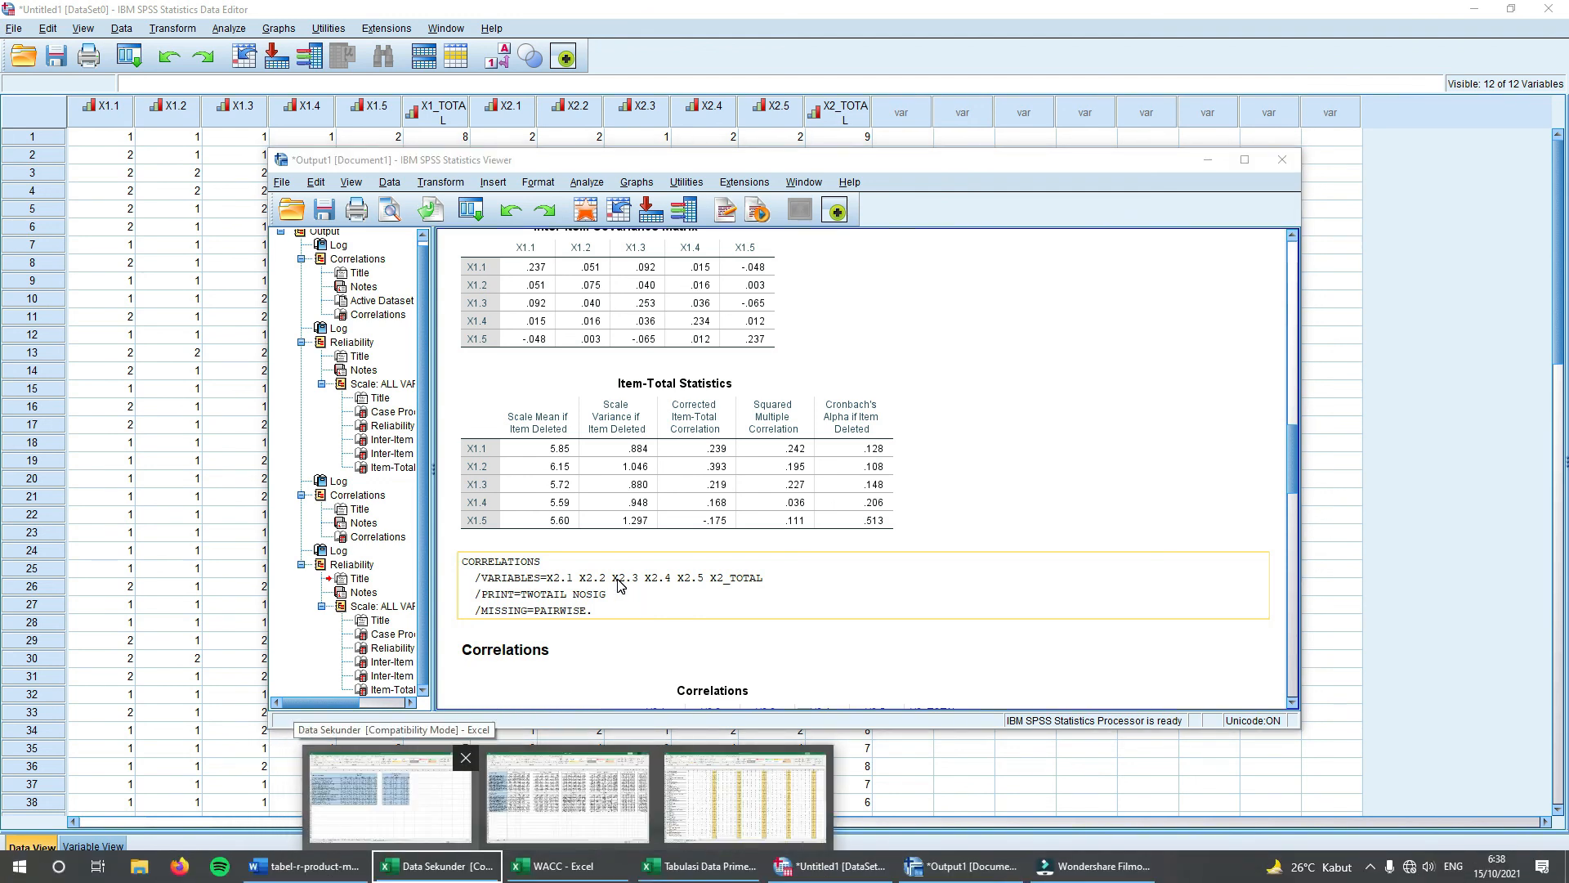
key(Return)
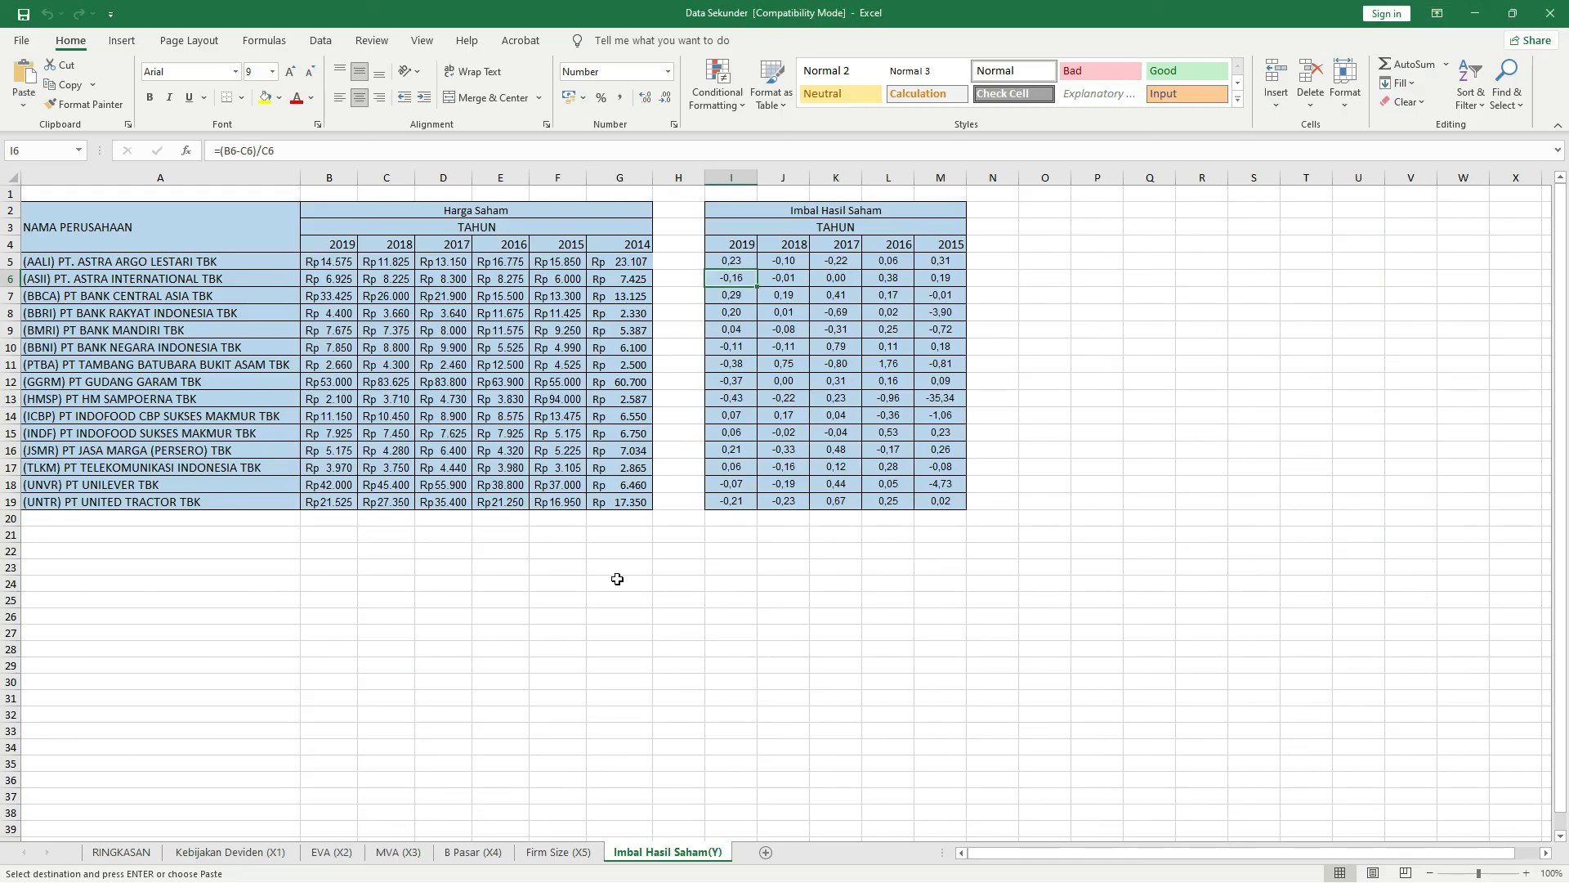
click(121, 852)
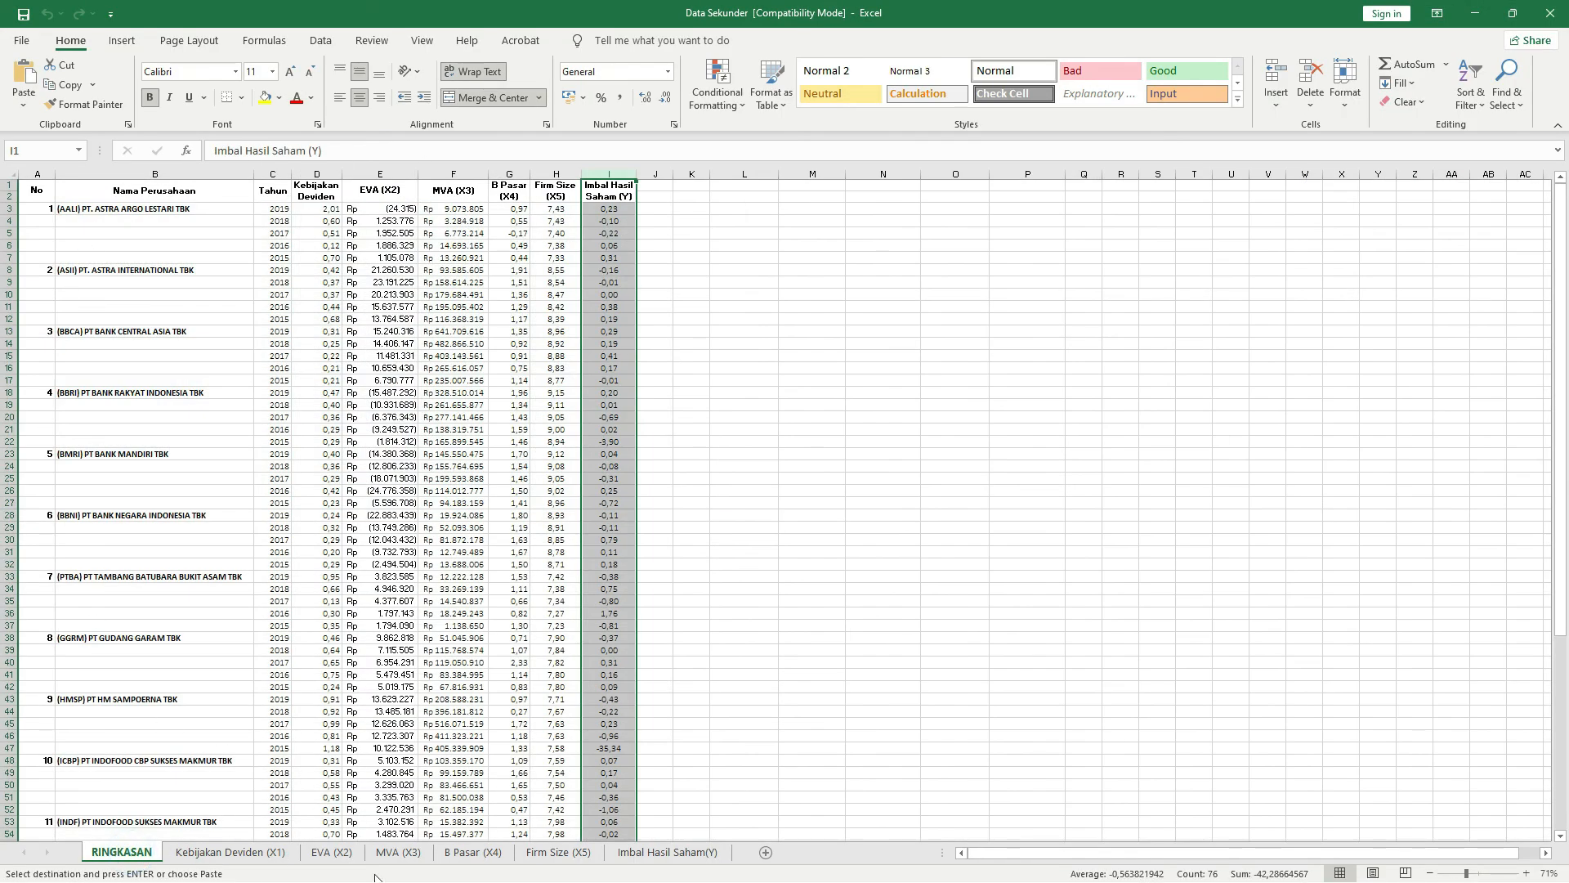
- Examine the RINGKASAN variable columns from Kebijakan Deviden (X1) to Imbal Hasil Saham (Y) and the first company's dividend policy entry
click(280, 214)
click(328, 194)
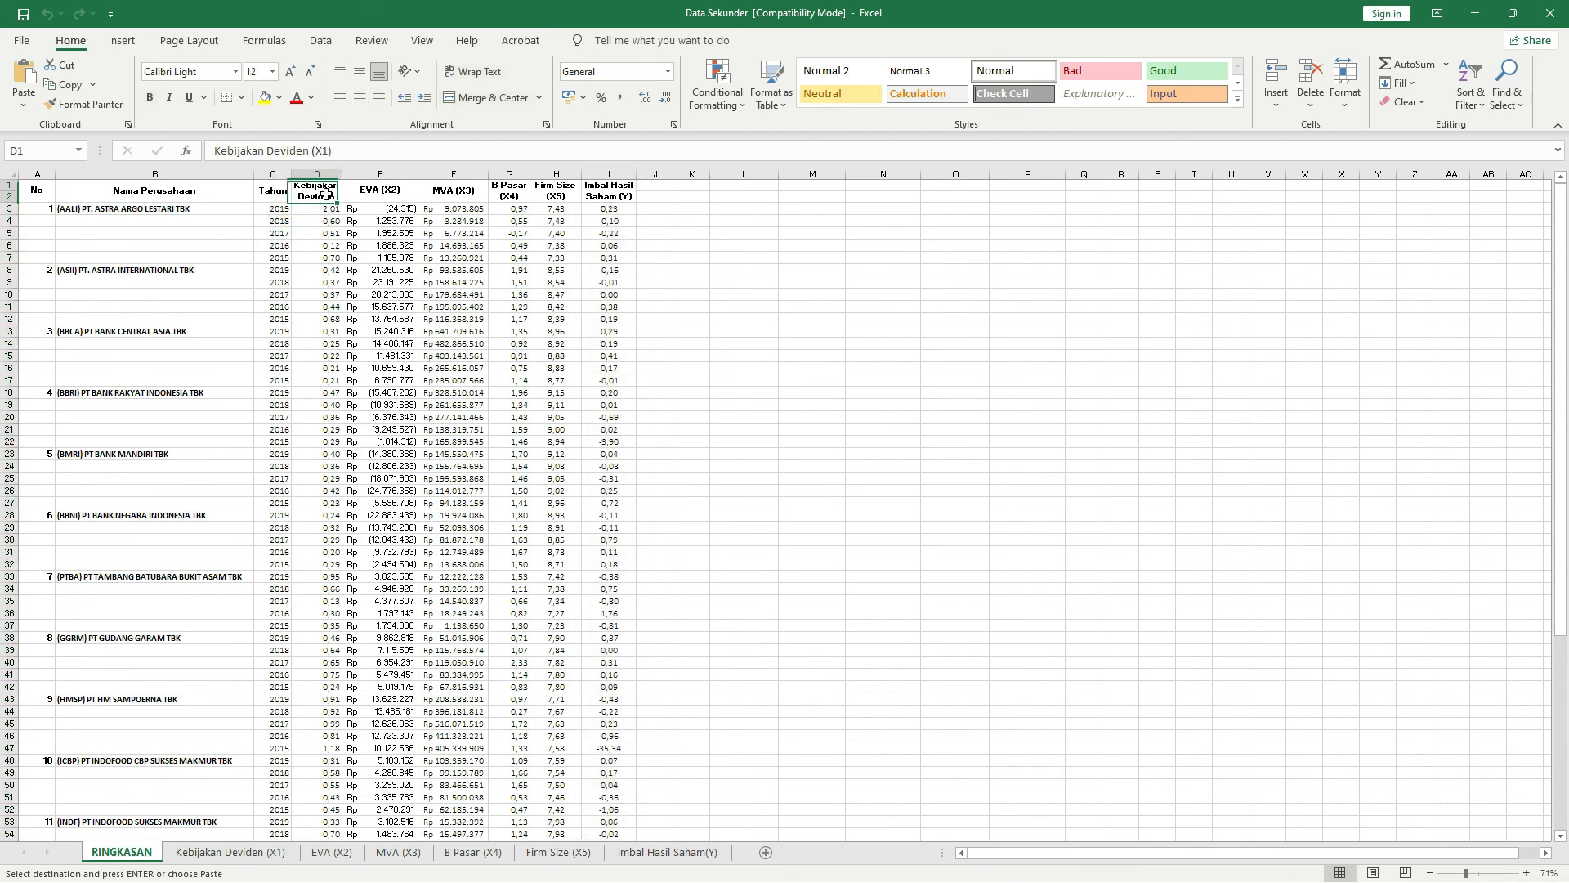
click(386, 196)
click(479, 194)
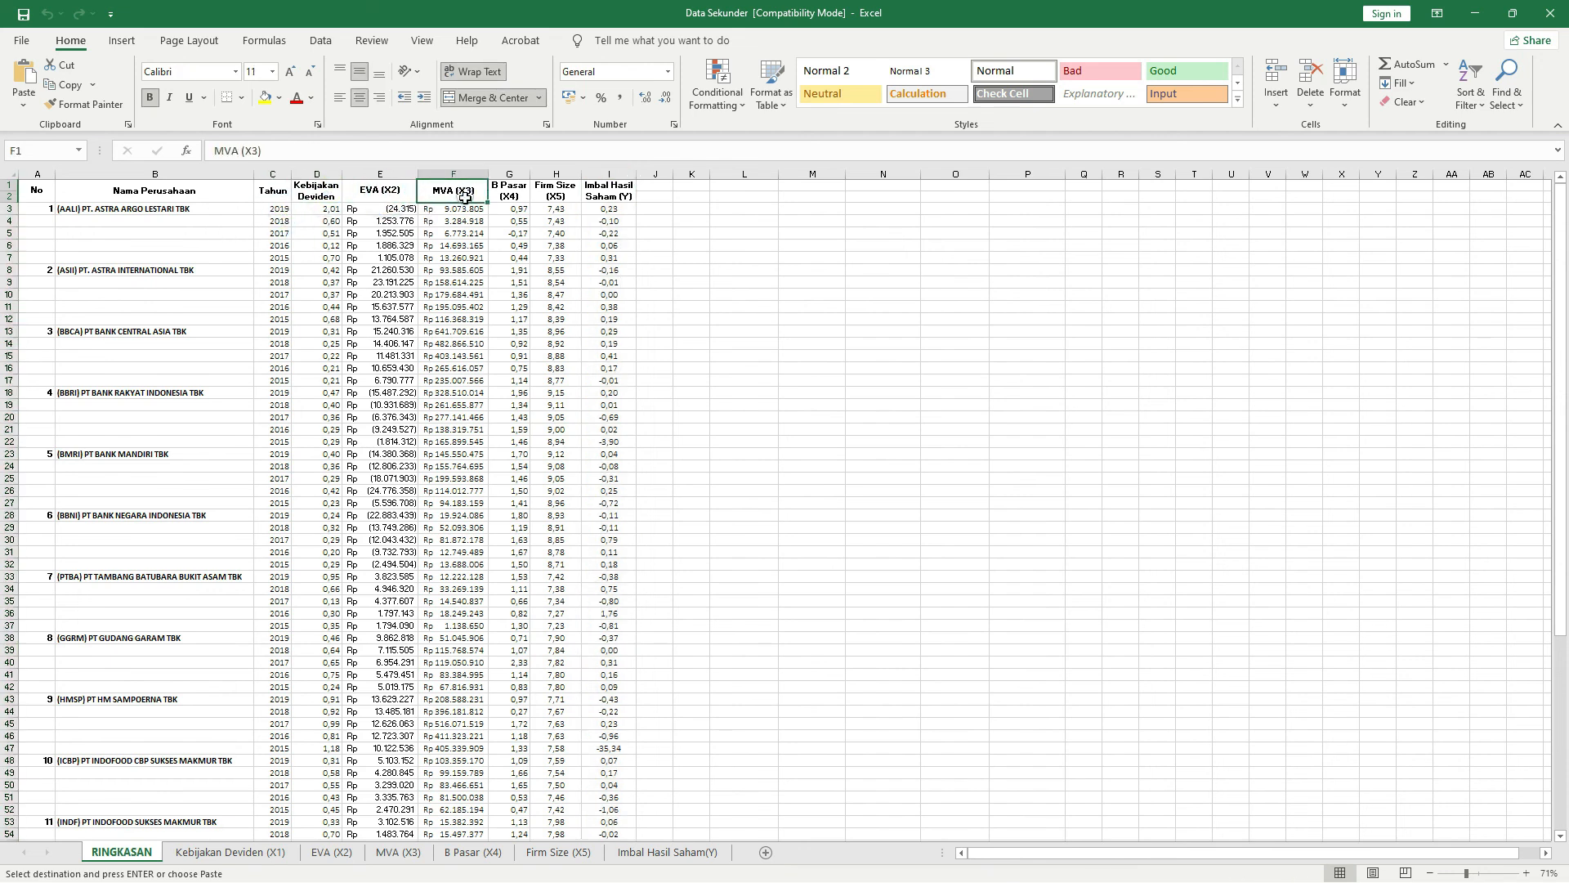
click(524, 199)
click(566, 196)
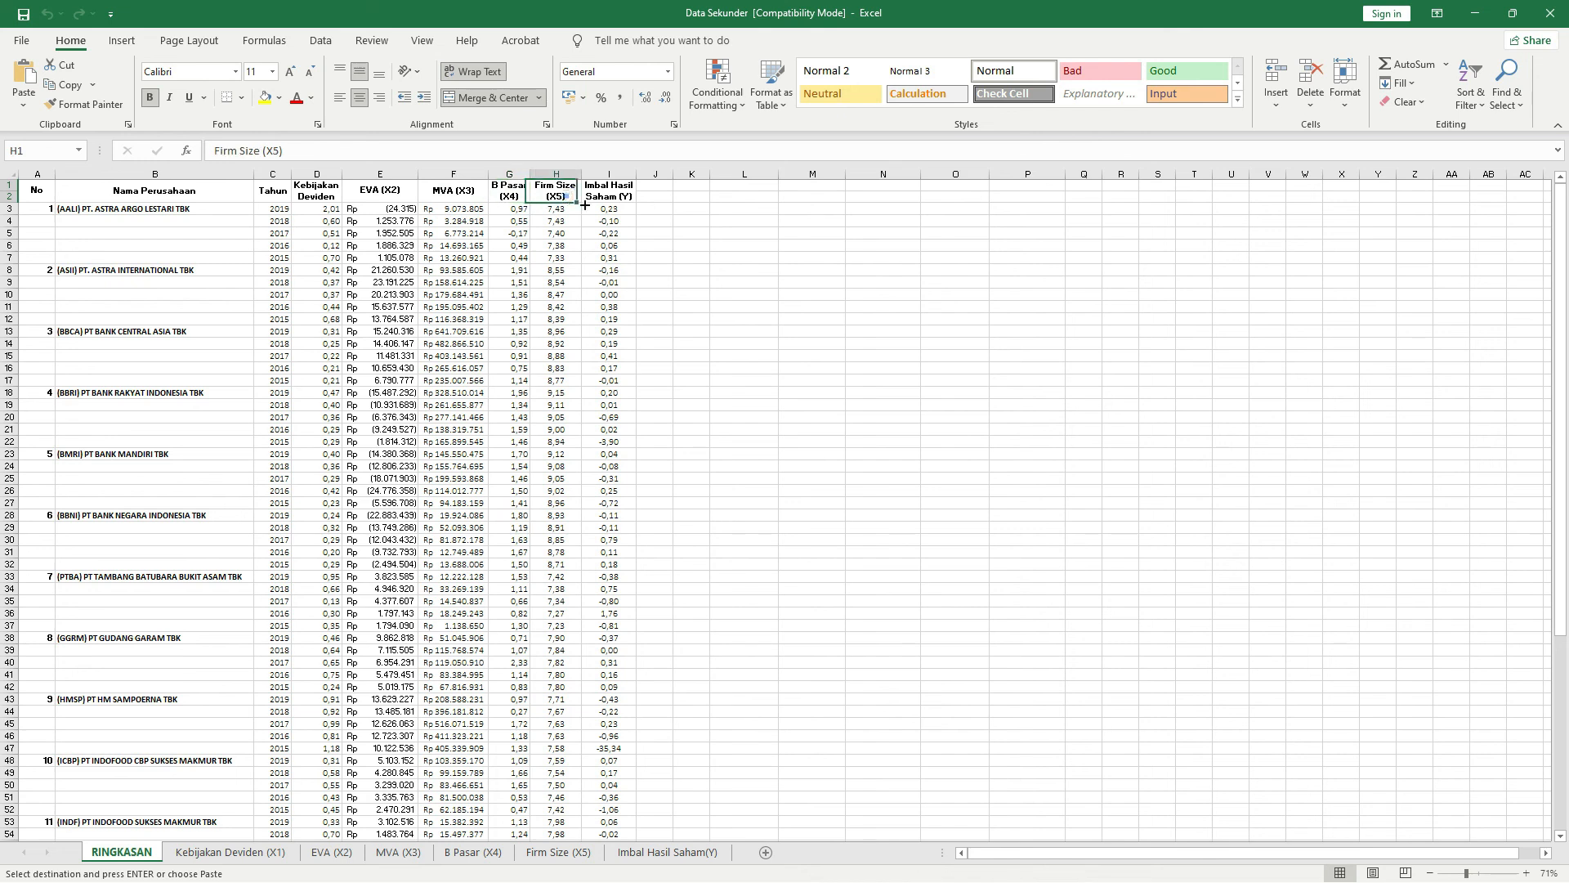
click(615, 197)
click(328, 200)
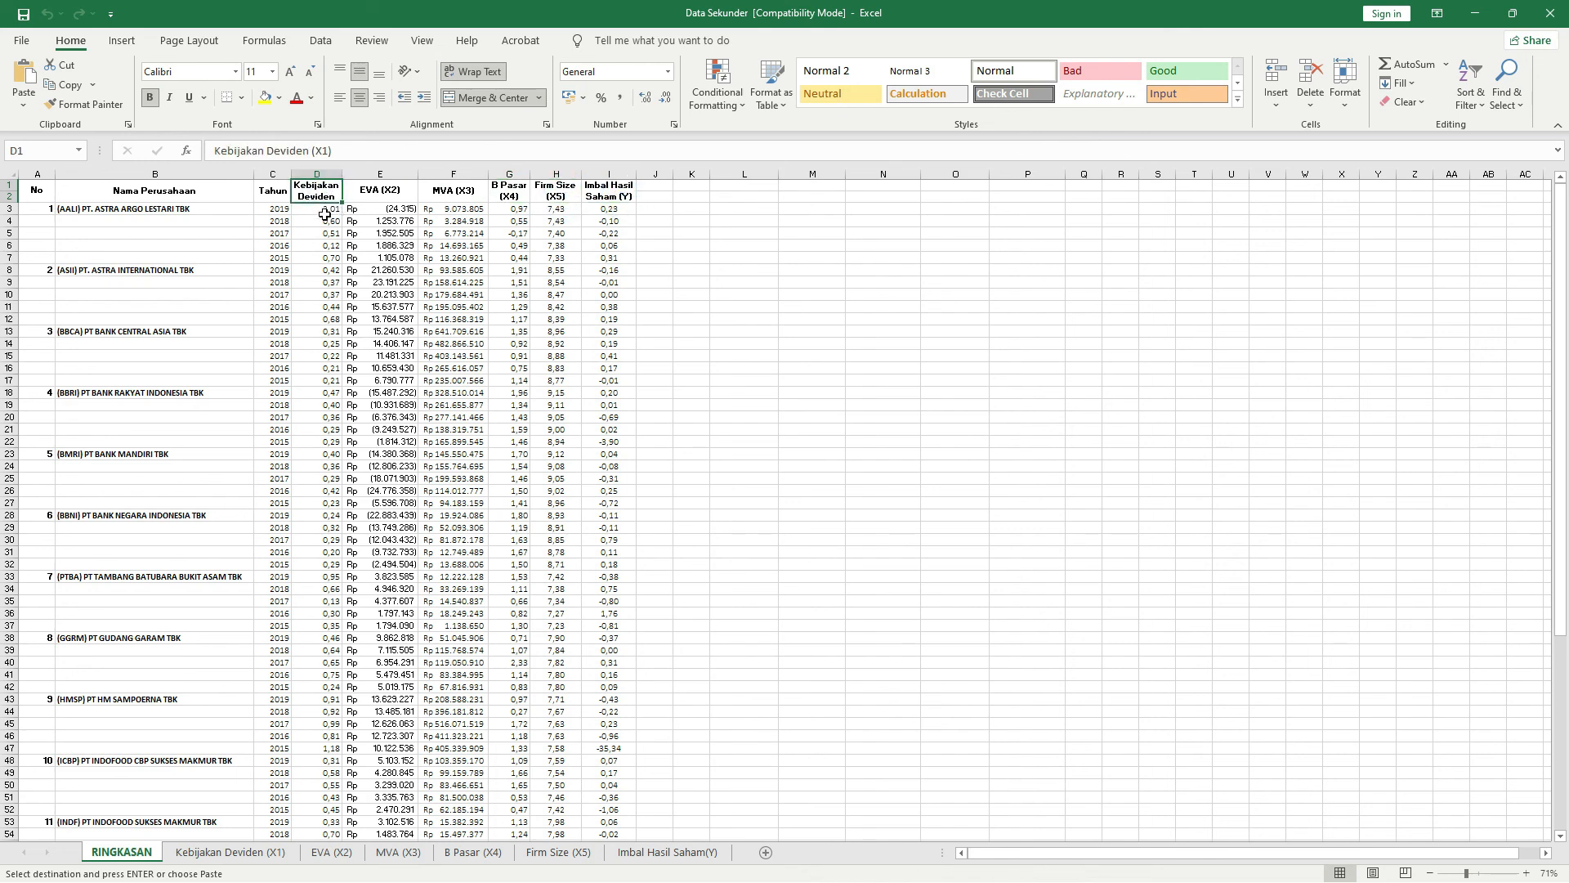
click(334, 211)
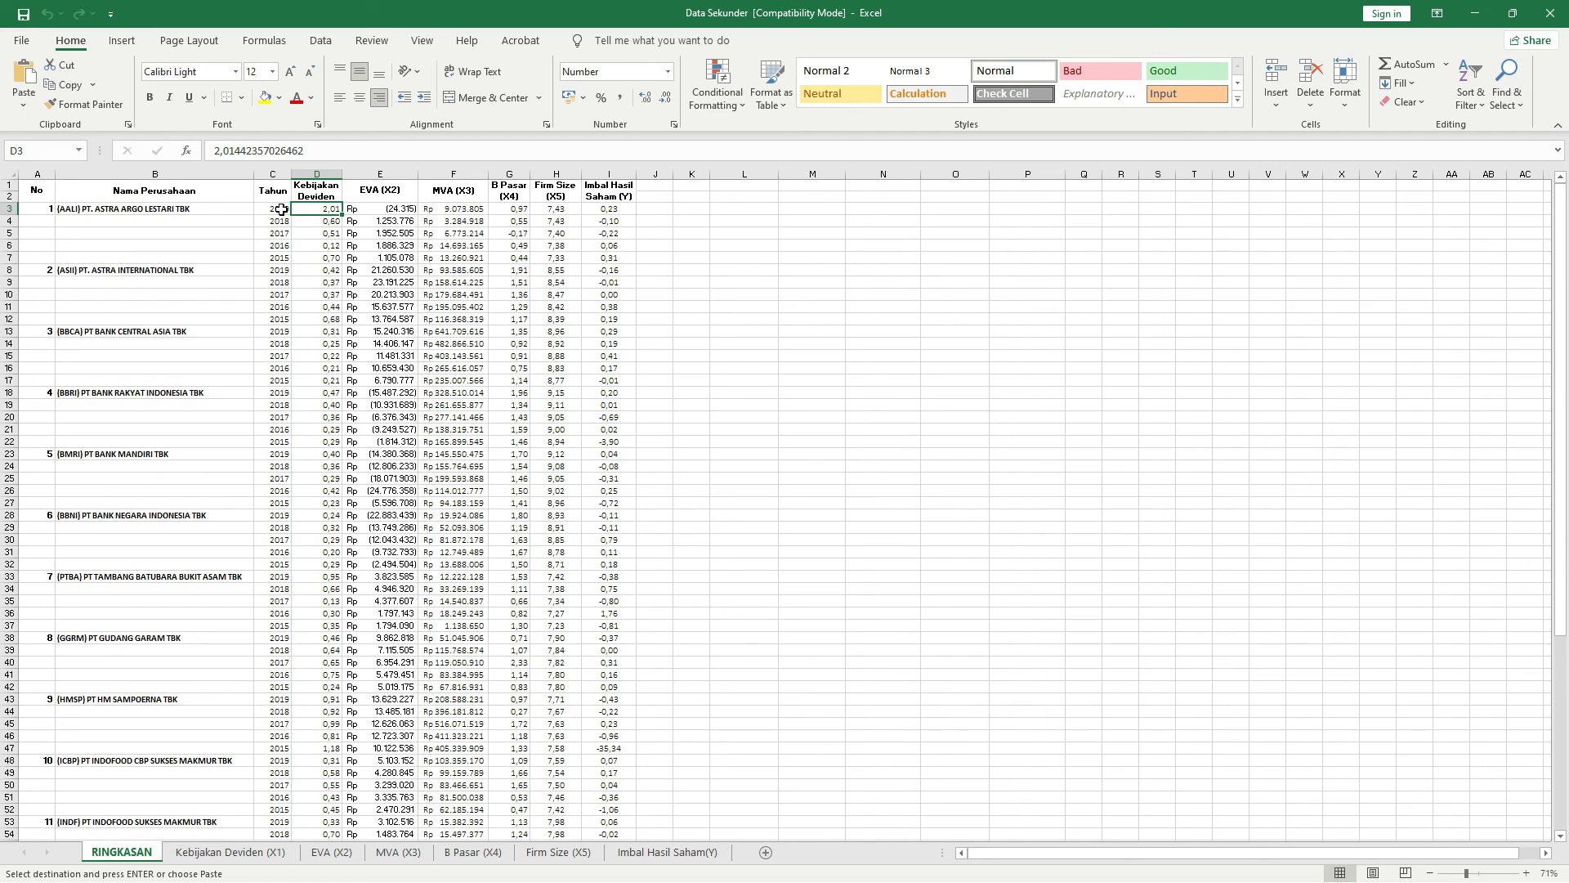
click(245, 211)
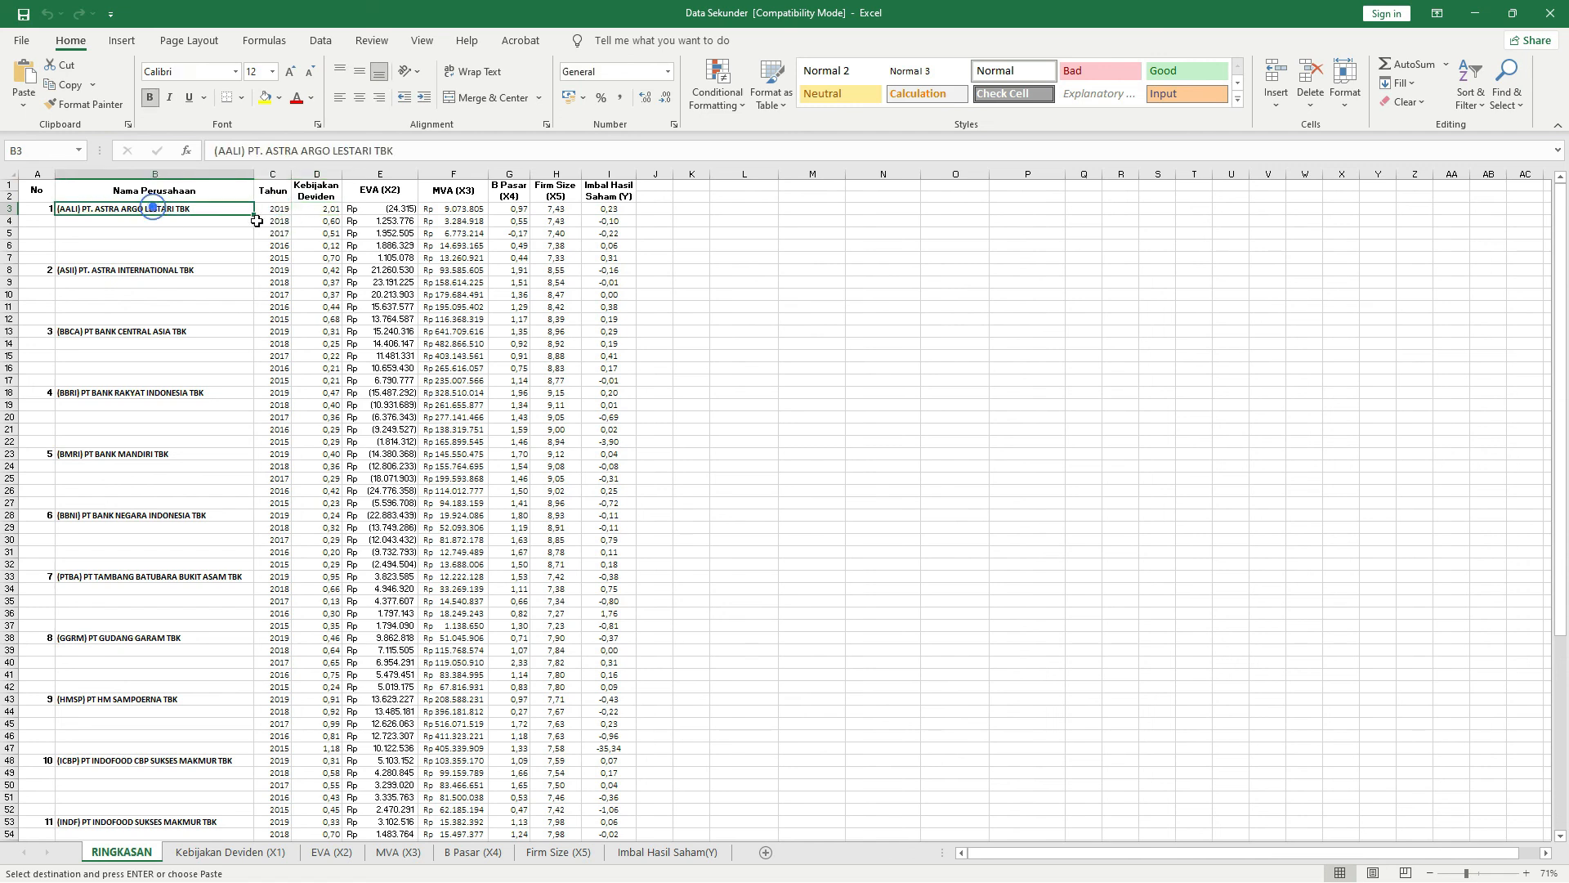
click(326, 216)
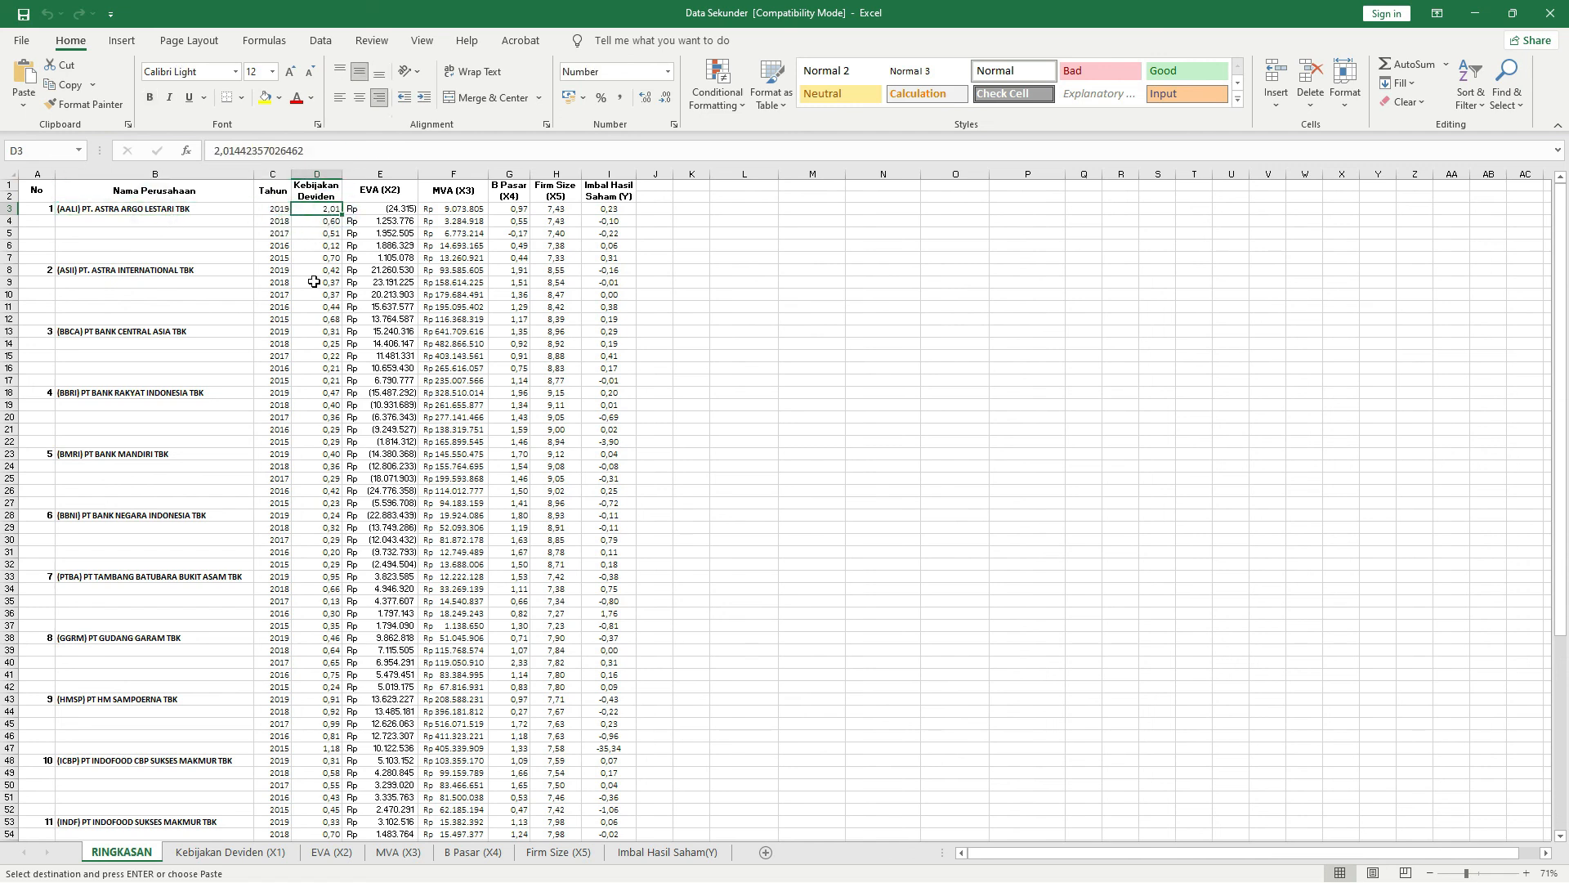
- Inspect the formula behind PT. Astra Argo Lestari's 2019 dividend policy on the Kebijakan Deviden (X1) sheet and the cells it references
click(245, 852)
double_click(1038, 257)
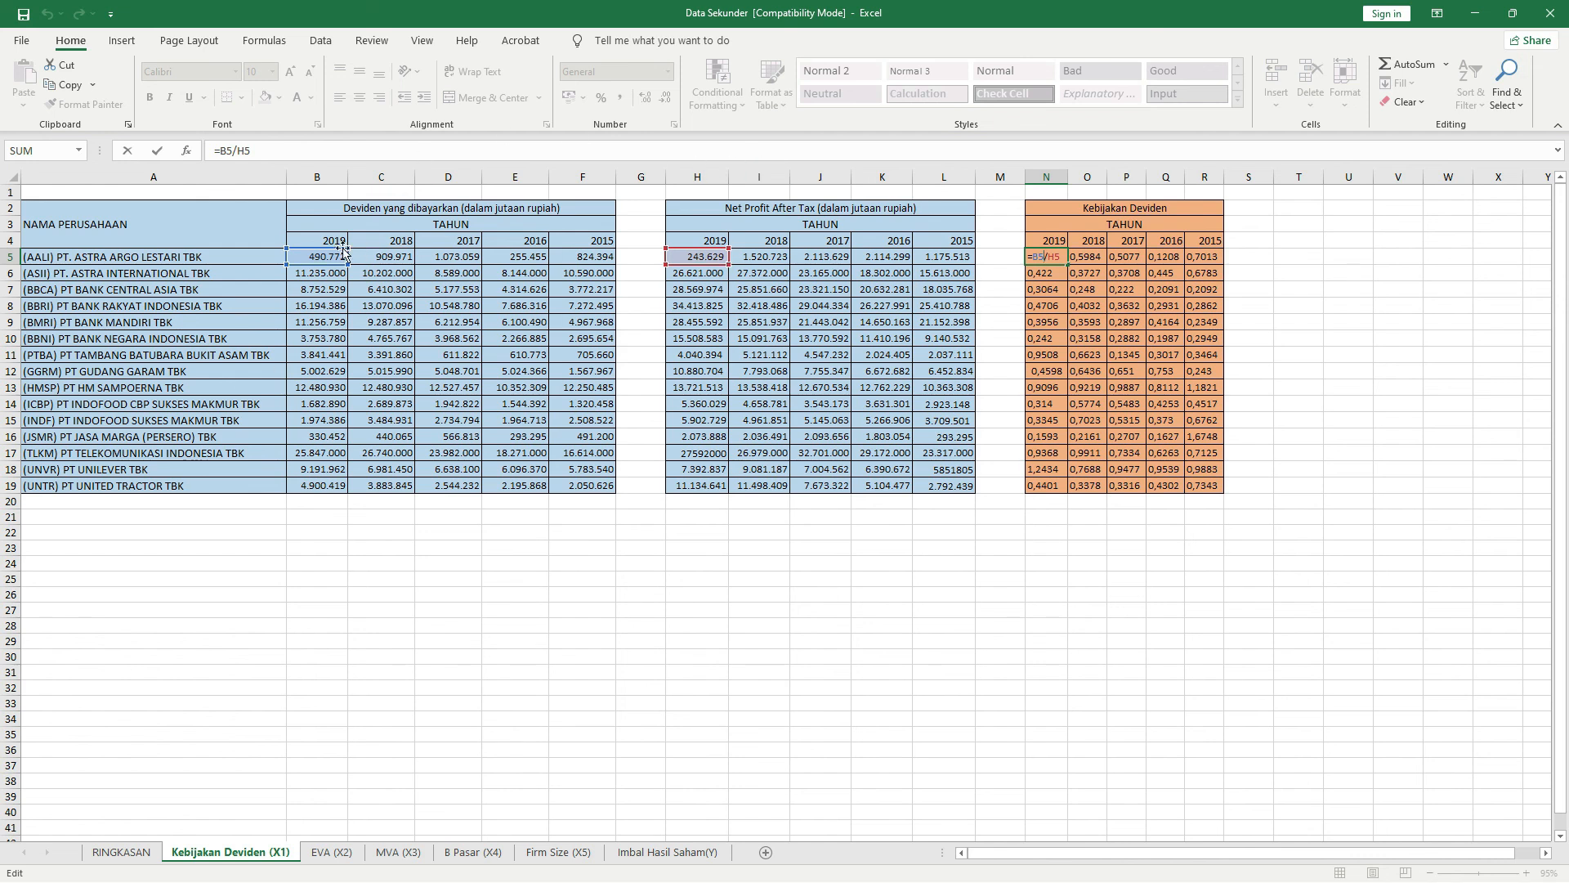
click(319, 260)
key(Return)
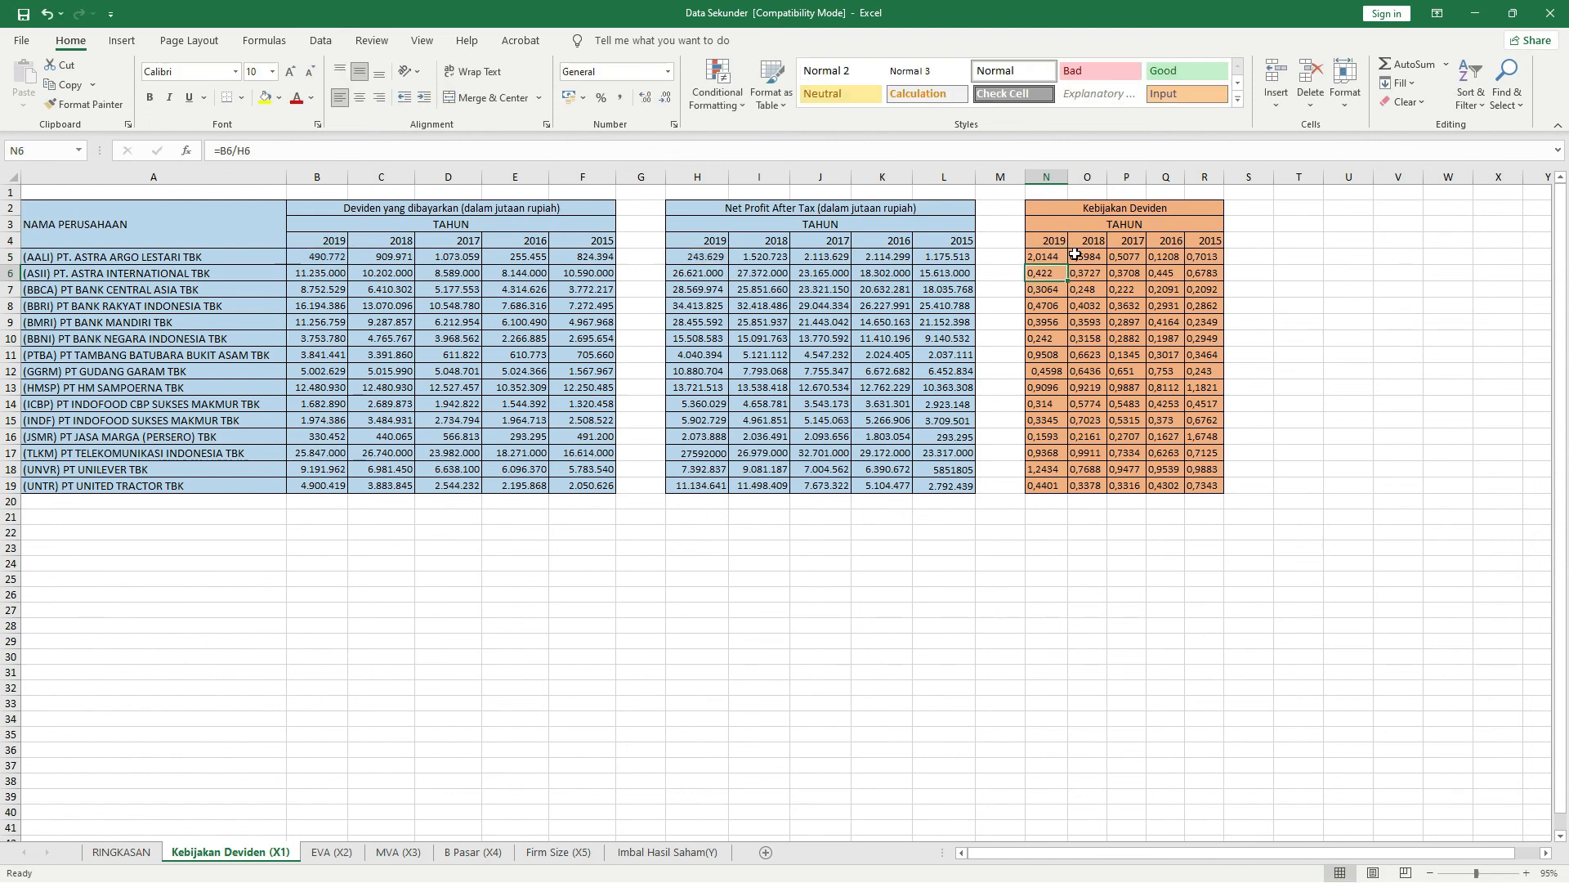
click(1054, 255)
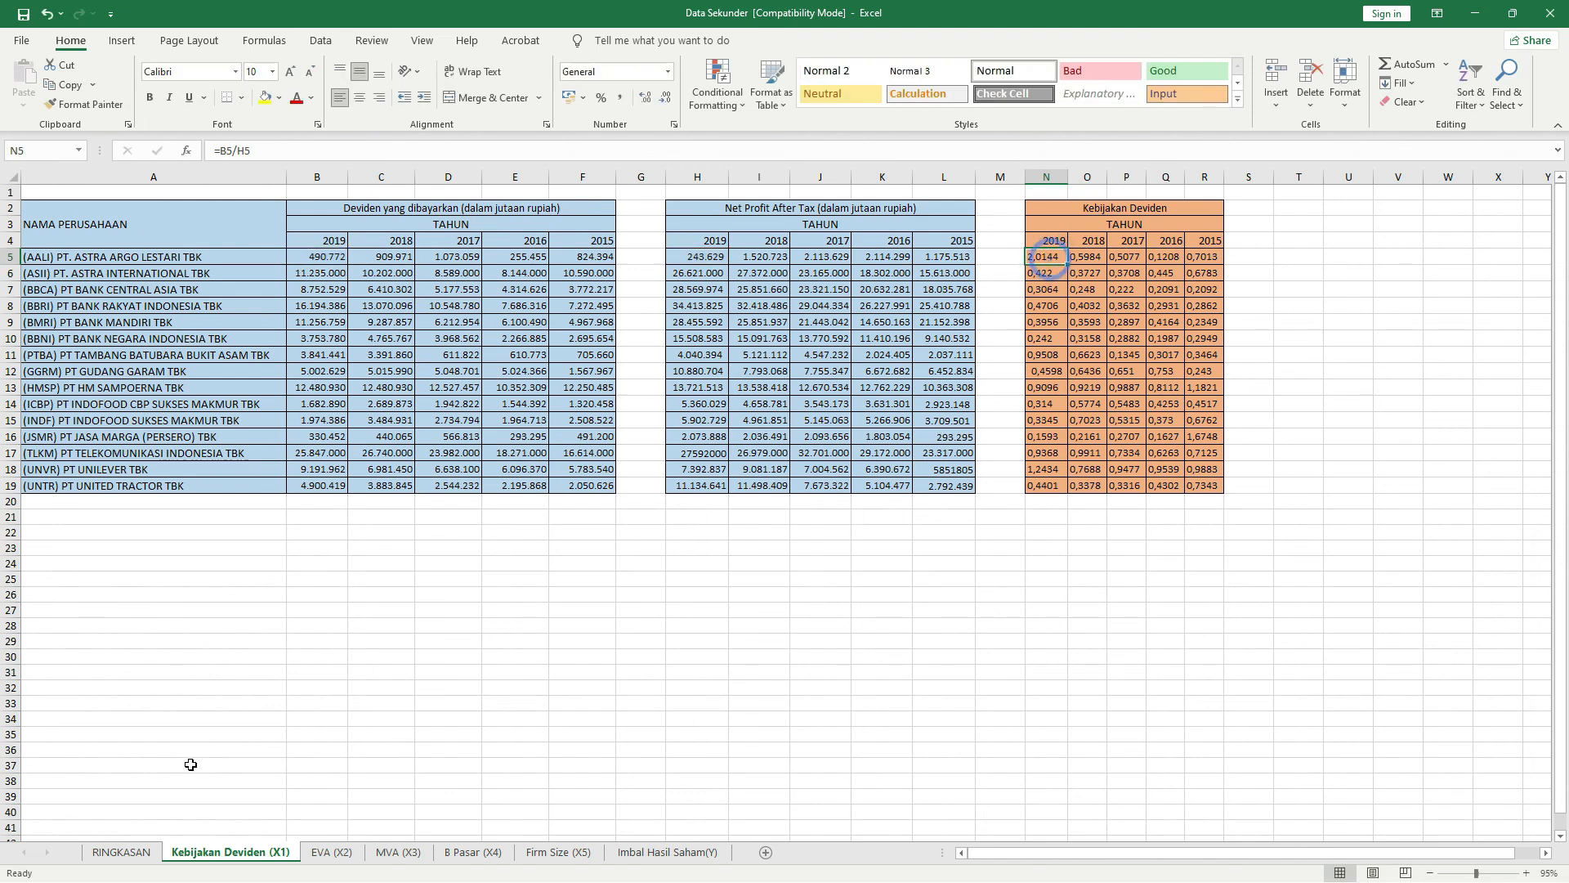
- Inspect the formula behind PT. Astra Argo Lestari's 2019 EVA on the EVA (X2) sheet and the NOPAT, capital invested and WACC cells it references
click(116, 853)
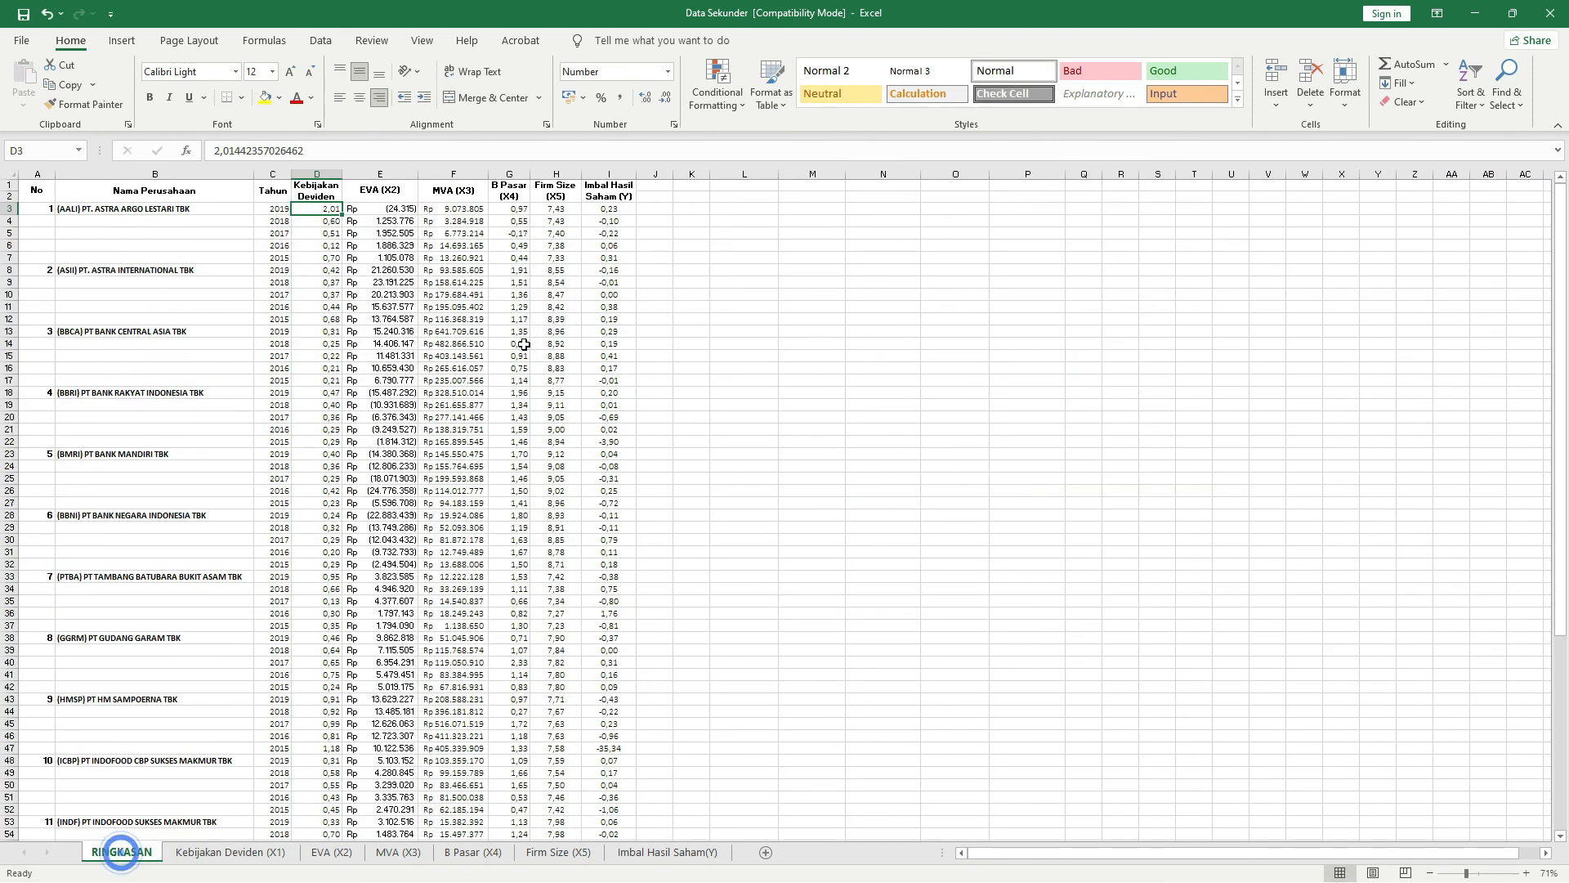
click(388, 210)
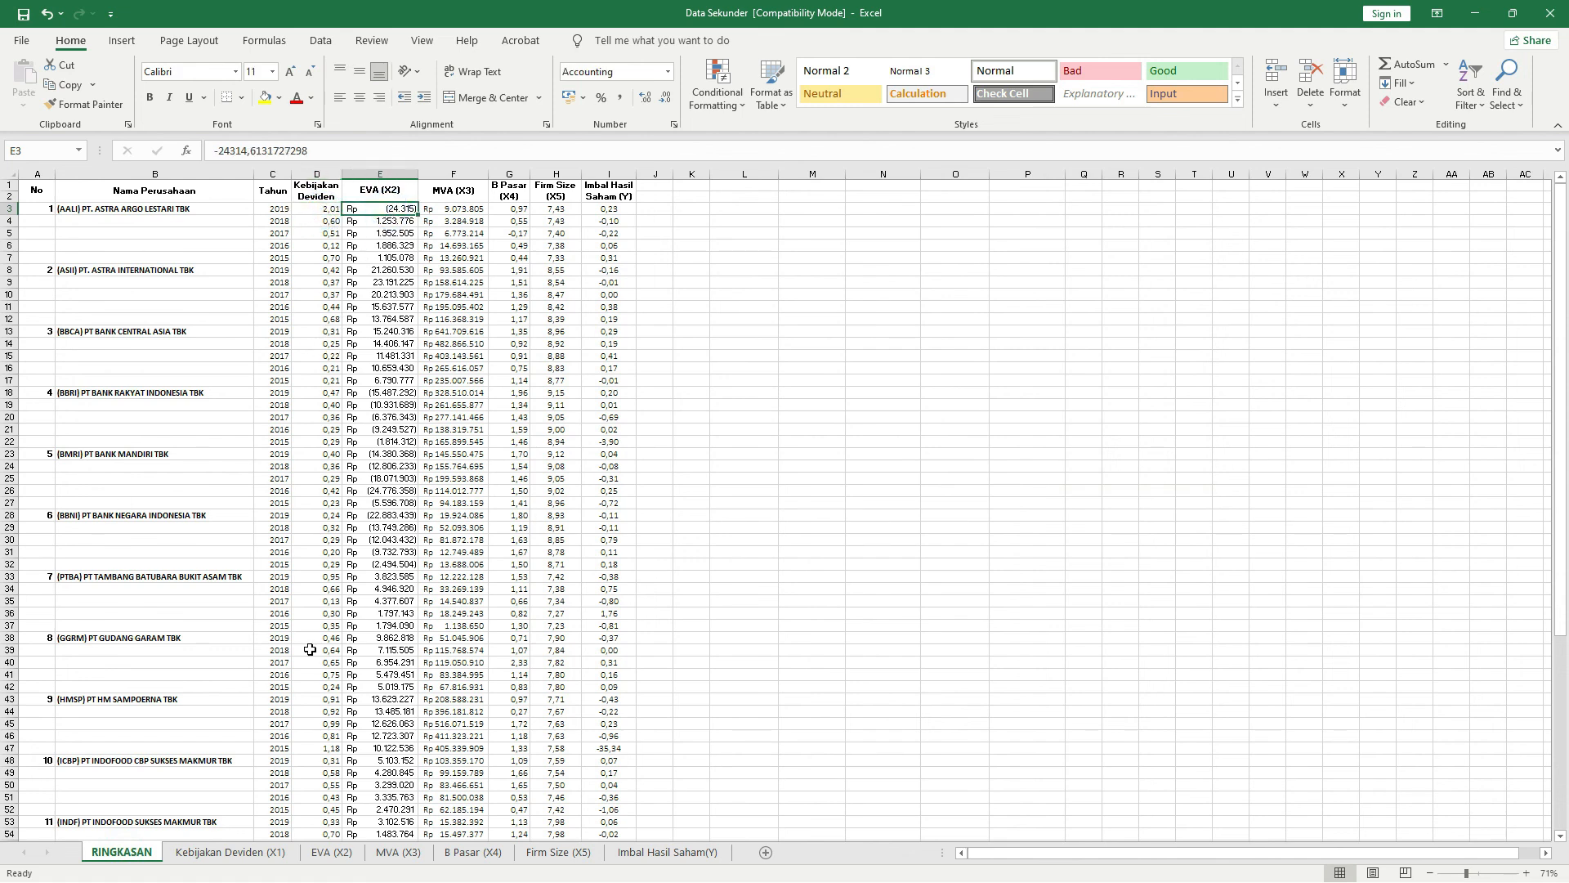
click(331, 852)
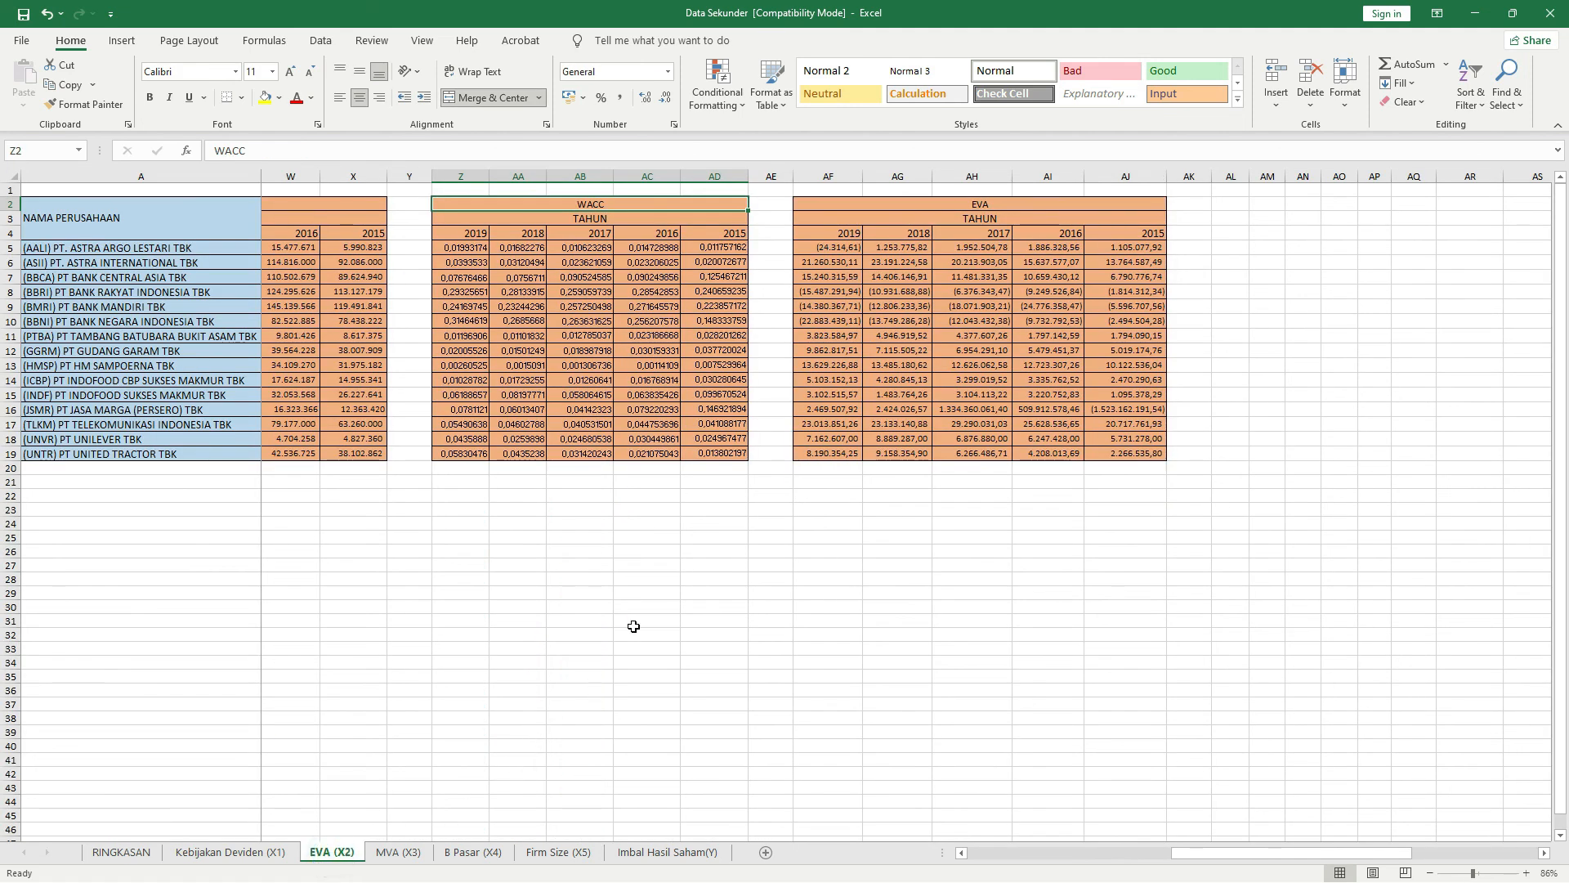
click(830, 247)
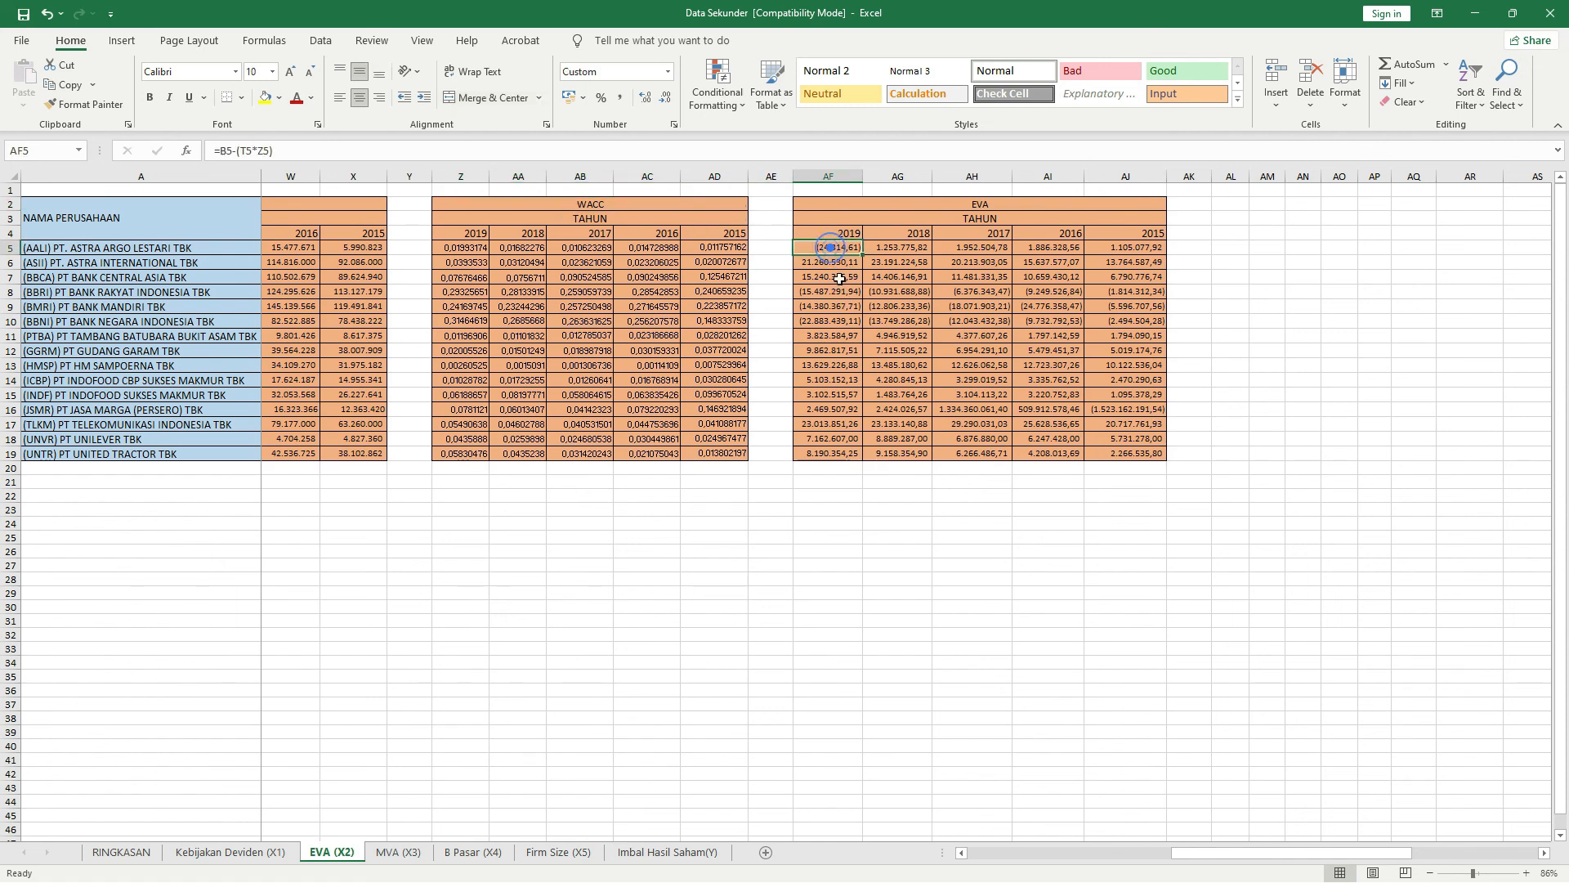
double_click(841, 247)
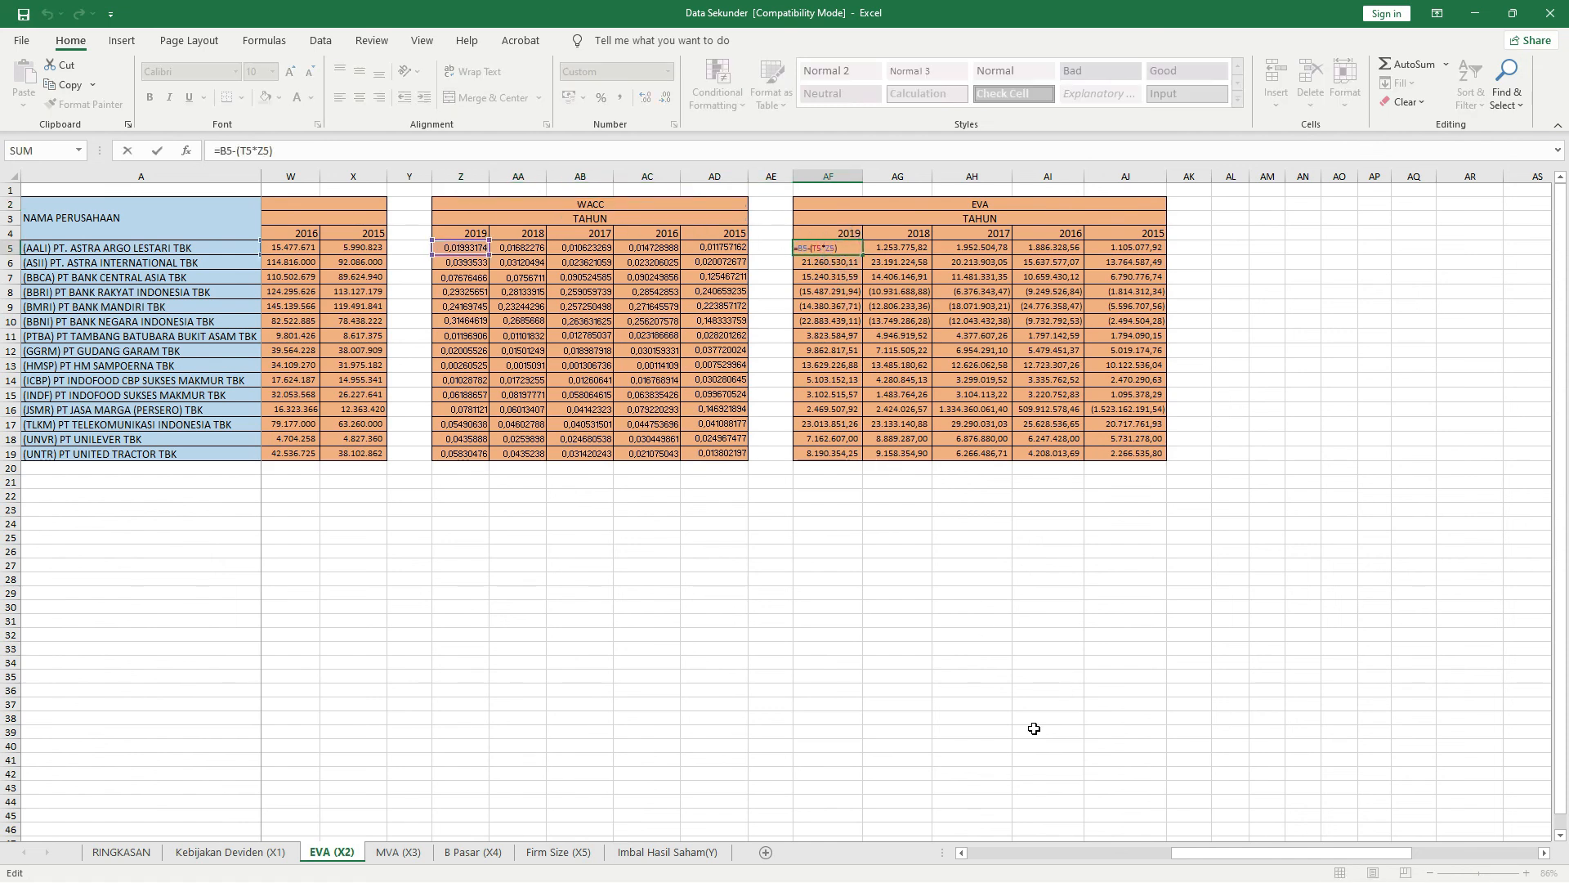
drag(1244, 853, 1016, 871)
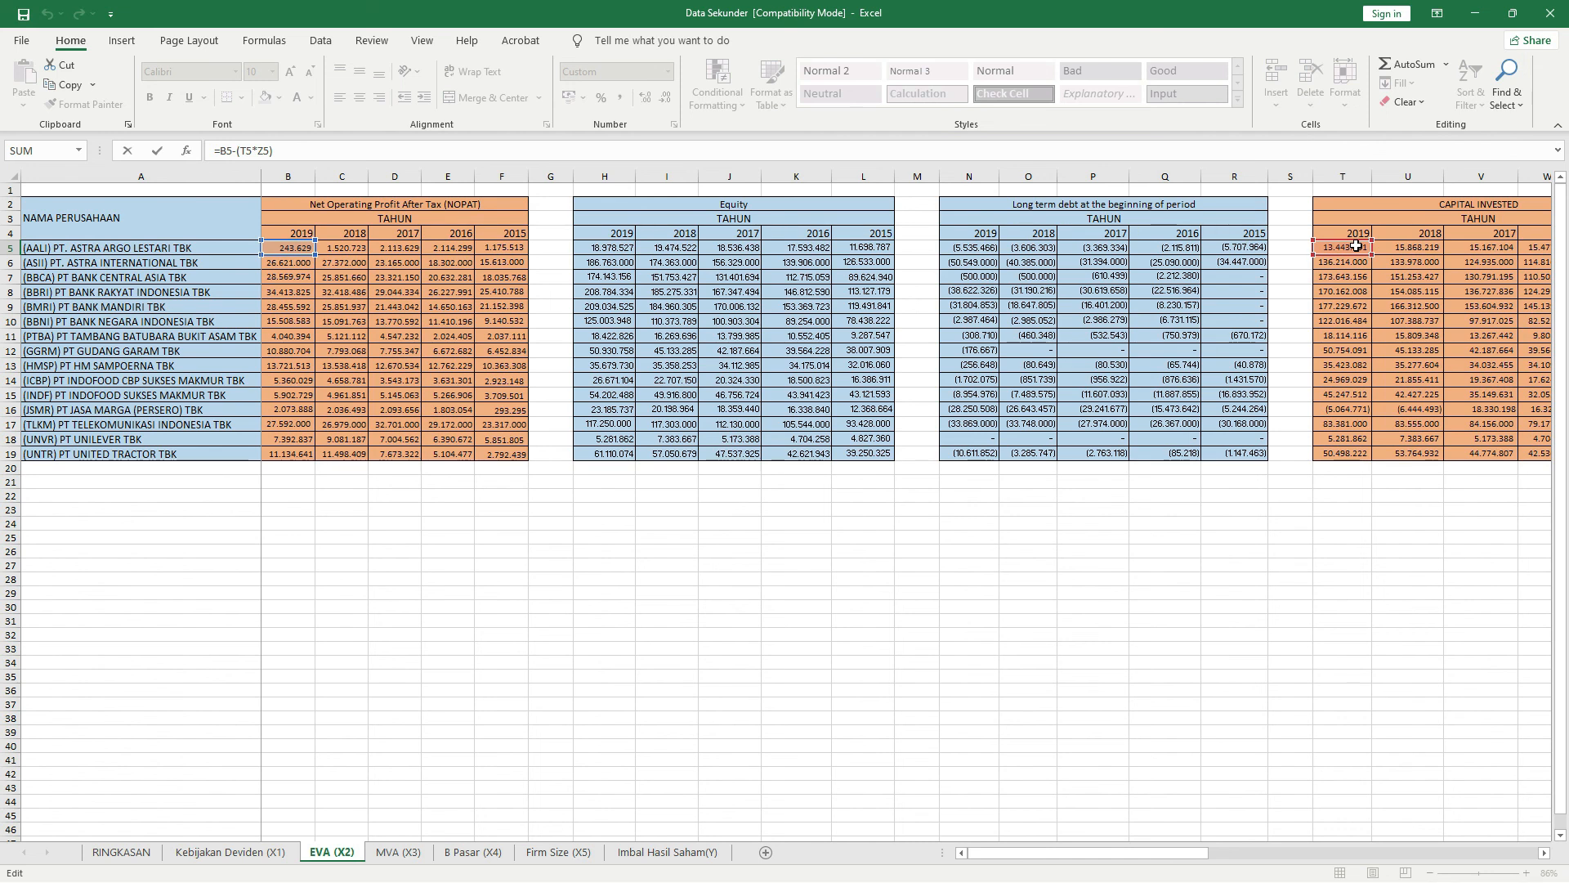
drag(1057, 852, 1187, 853)
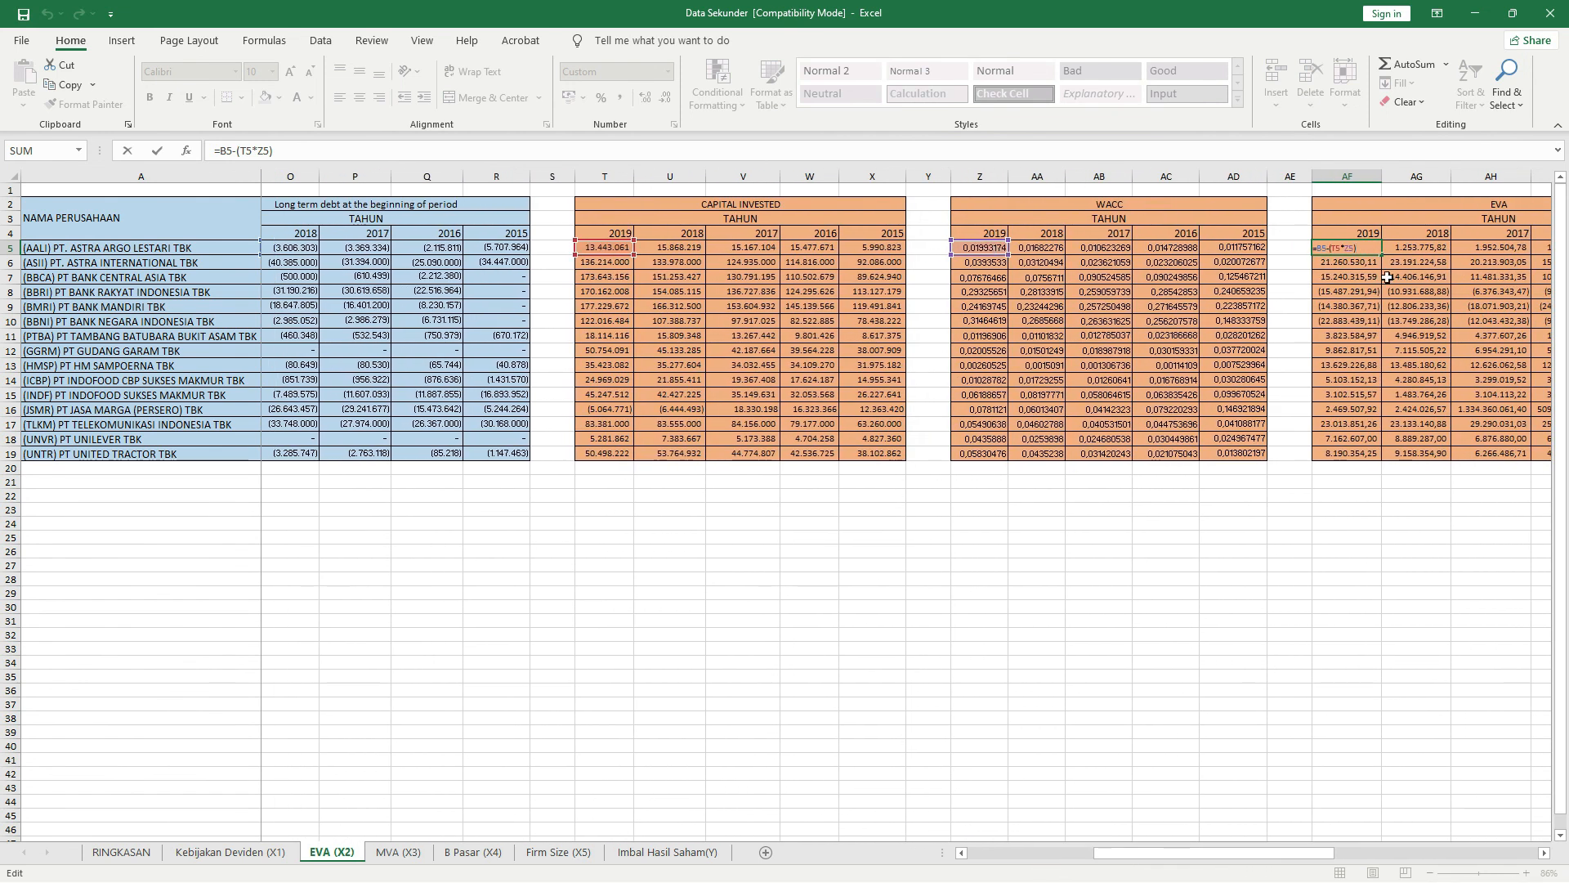
key(Return)
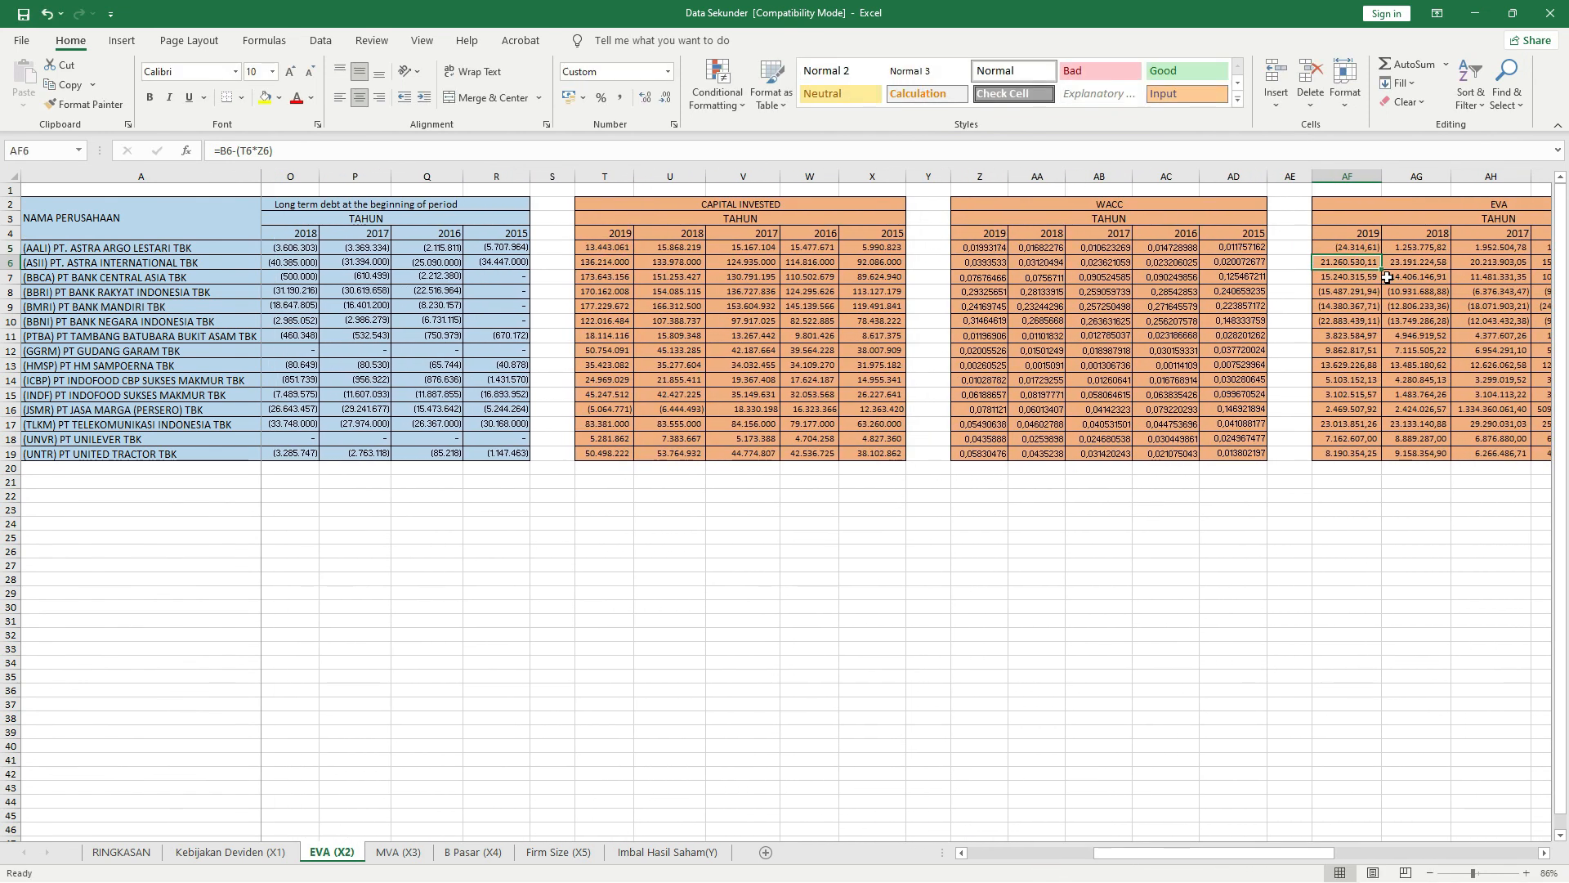
- Check PT. Astra Argo Lestari's 2019 WACC entry on the EVA (X2) sheet and switch to the WACC workbook
click(997, 249)
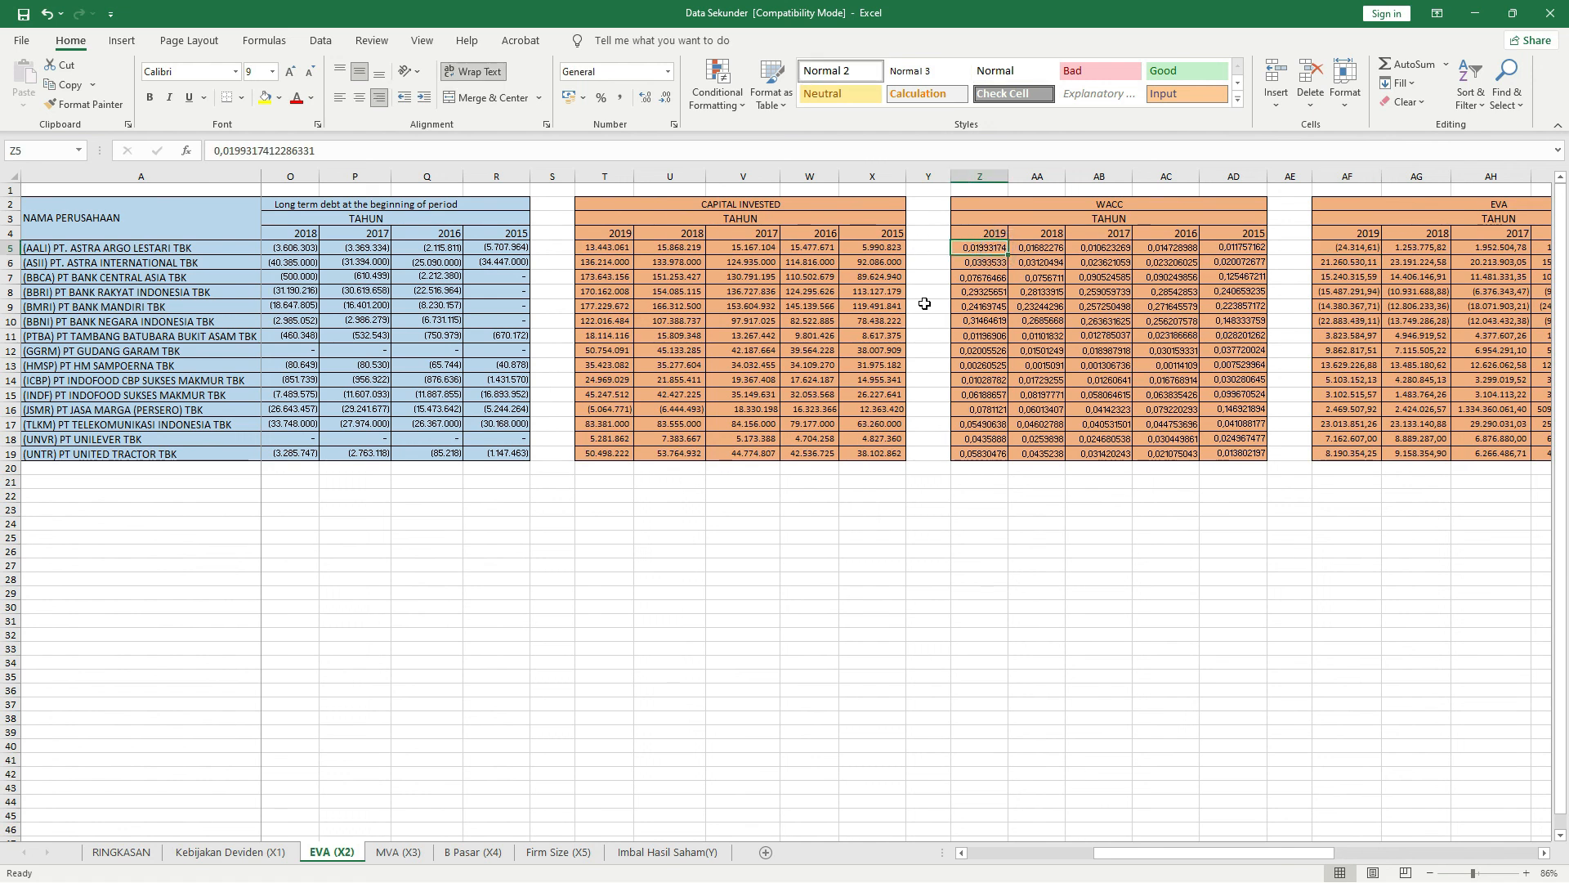
key(super+t)
key(super+t)
key(super+t)
key(super+t)
key(super+t)
key(super+t)
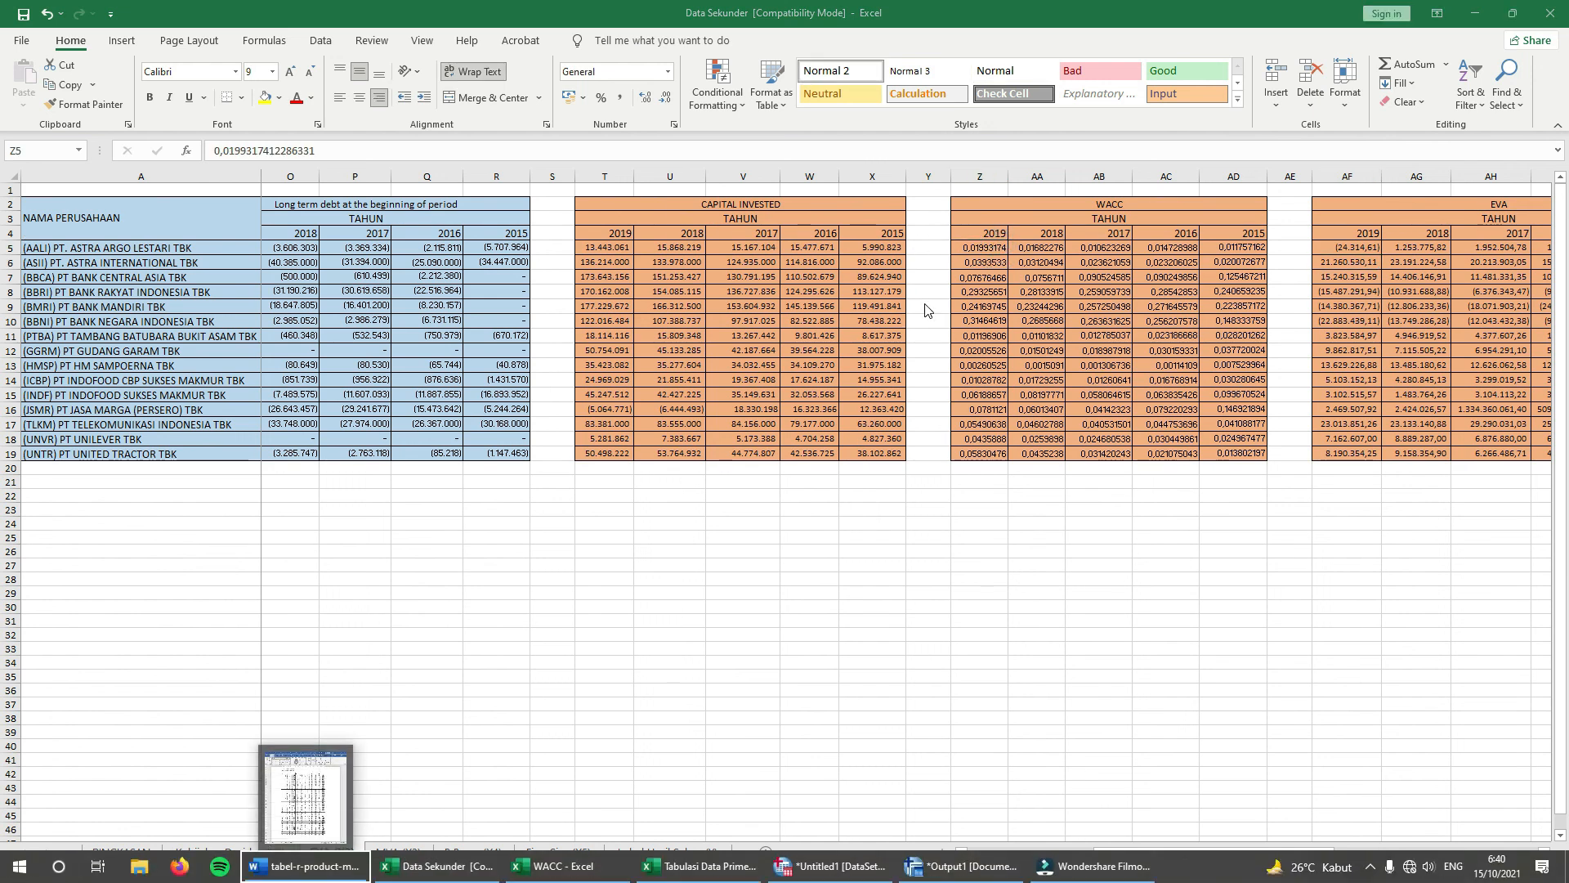
key(Return)
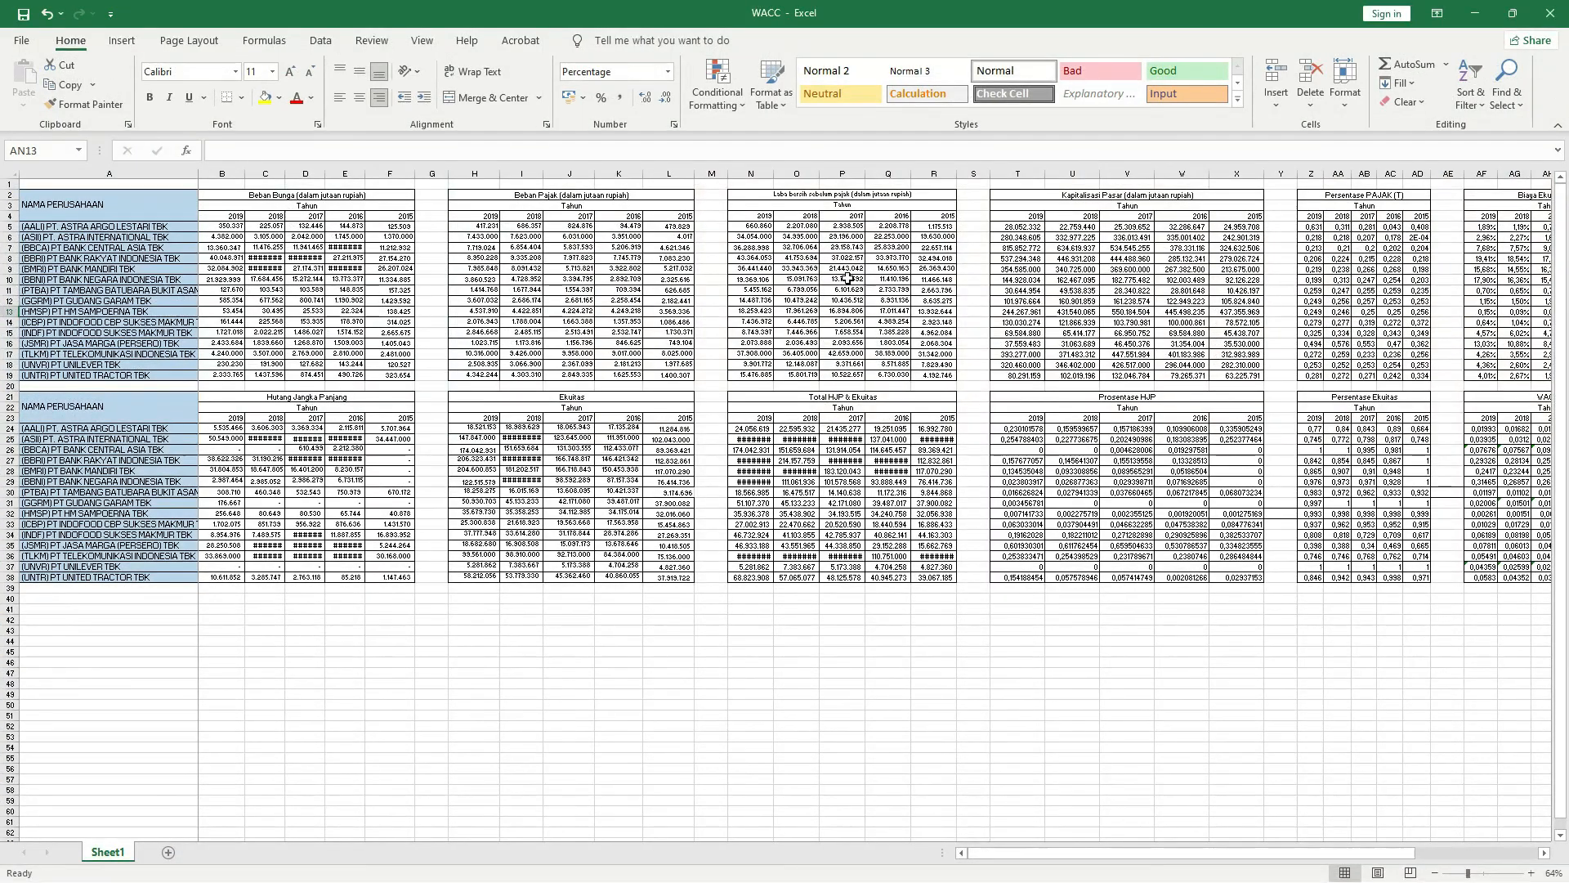
- Examine the WACC workbook's upper tables, from Beban Bunga and Beban Pajak through pre-tax profit and Kapitalisasi Pasar to Persentase Pajak (T)
click(233, 216)
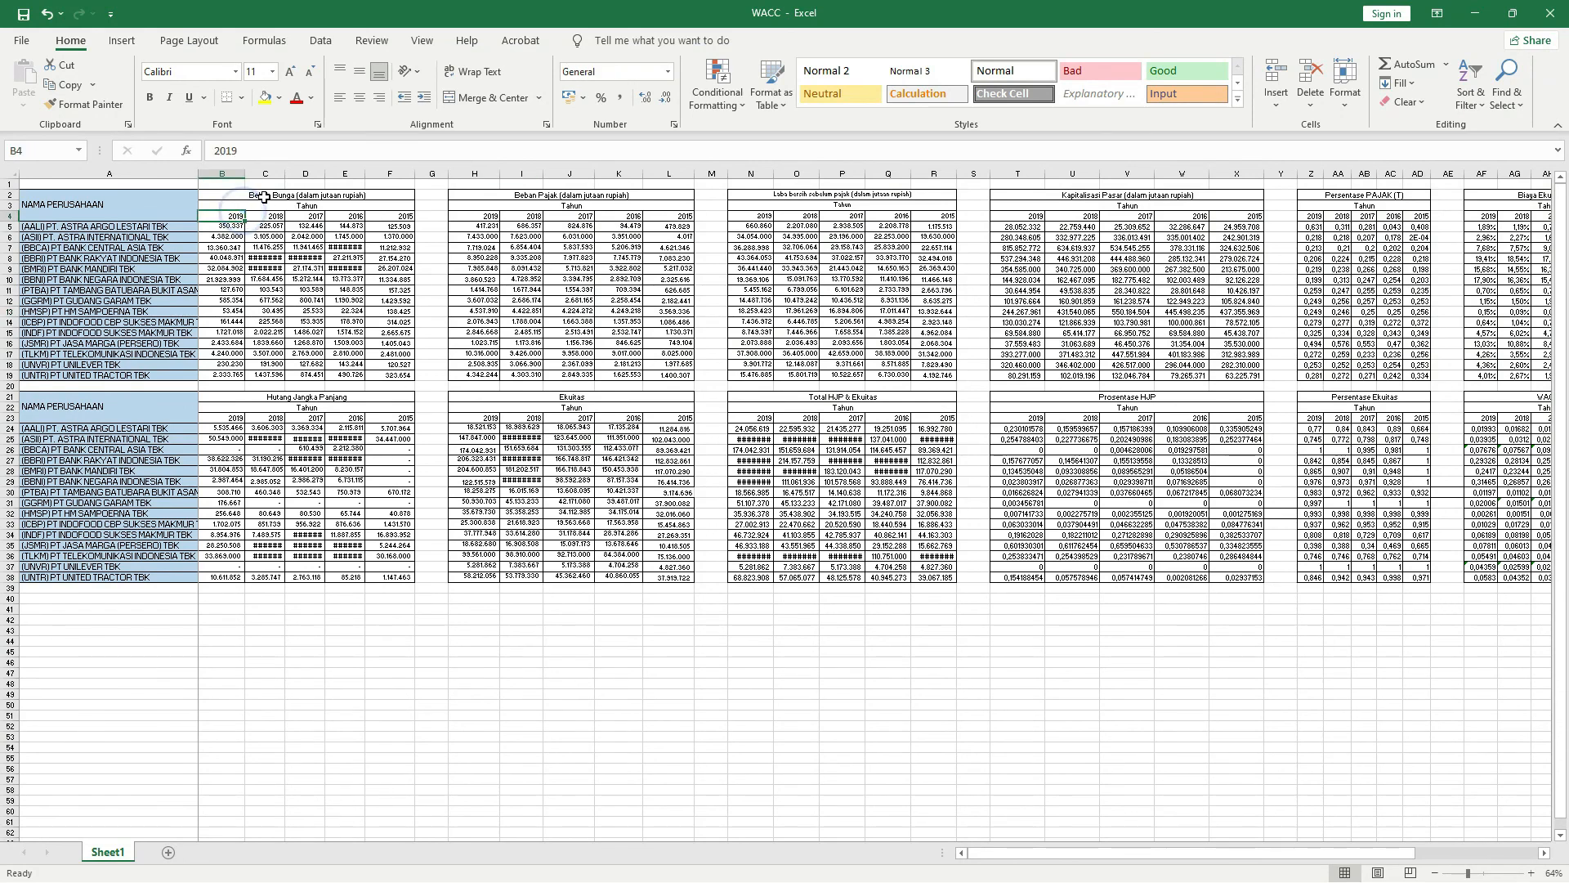
click(264, 197)
click(487, 197)
click(893, 197)
click(1077, 197)
click(1349, 195)
- Inspect the formula behind PT. Astra Argo Lestari's 2019 WACC, and return to the Data Sekunder workbook
drag(1237, 852, 1345, 853)
double_click(1189, 430)
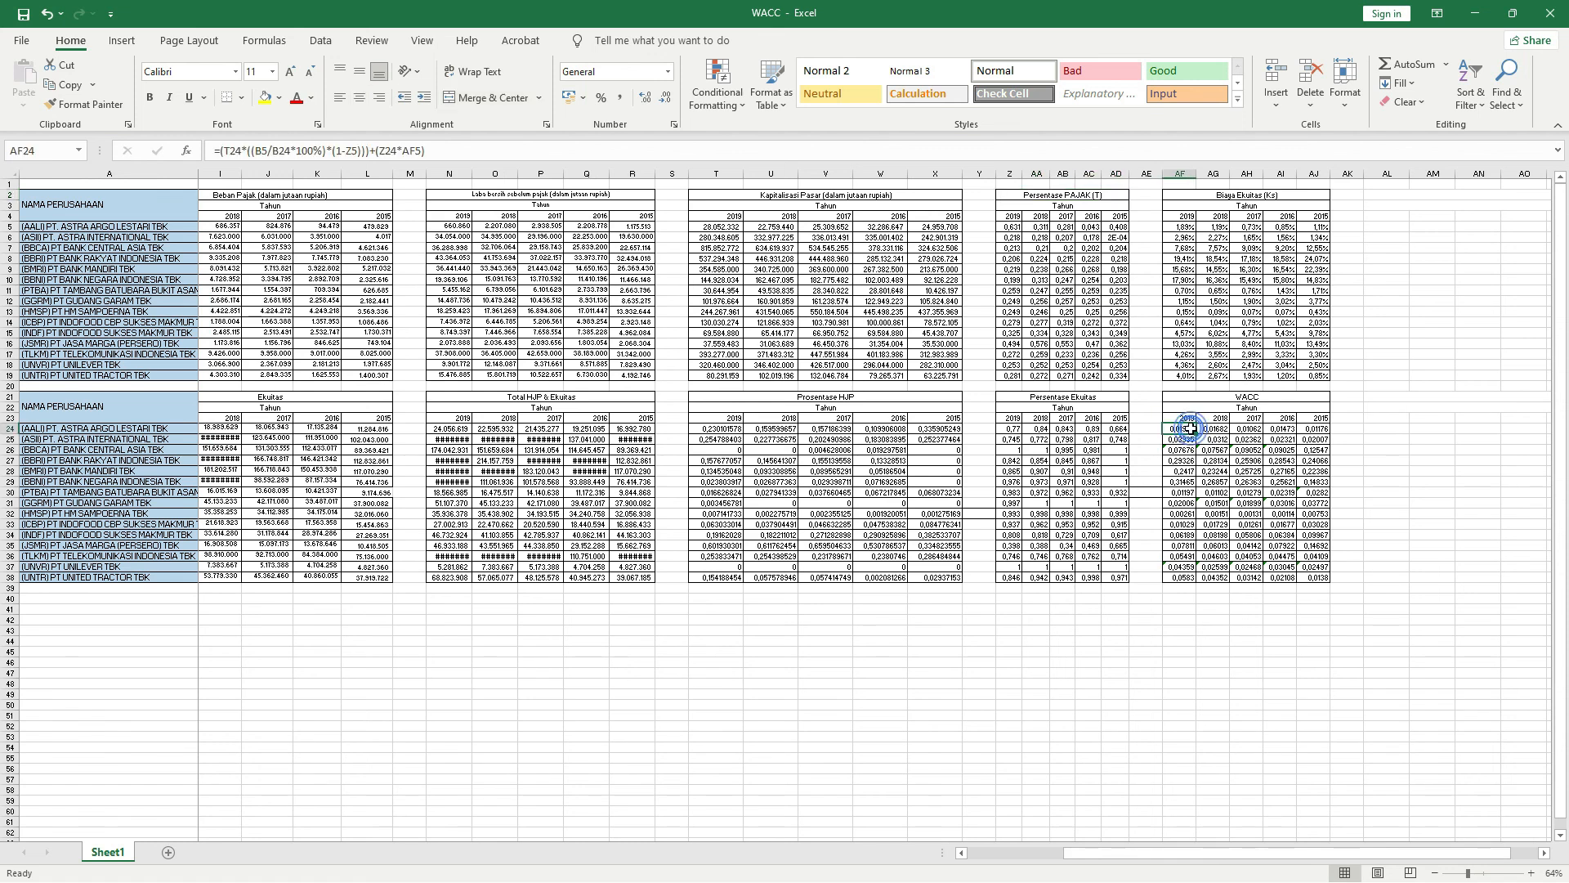
key(Return)
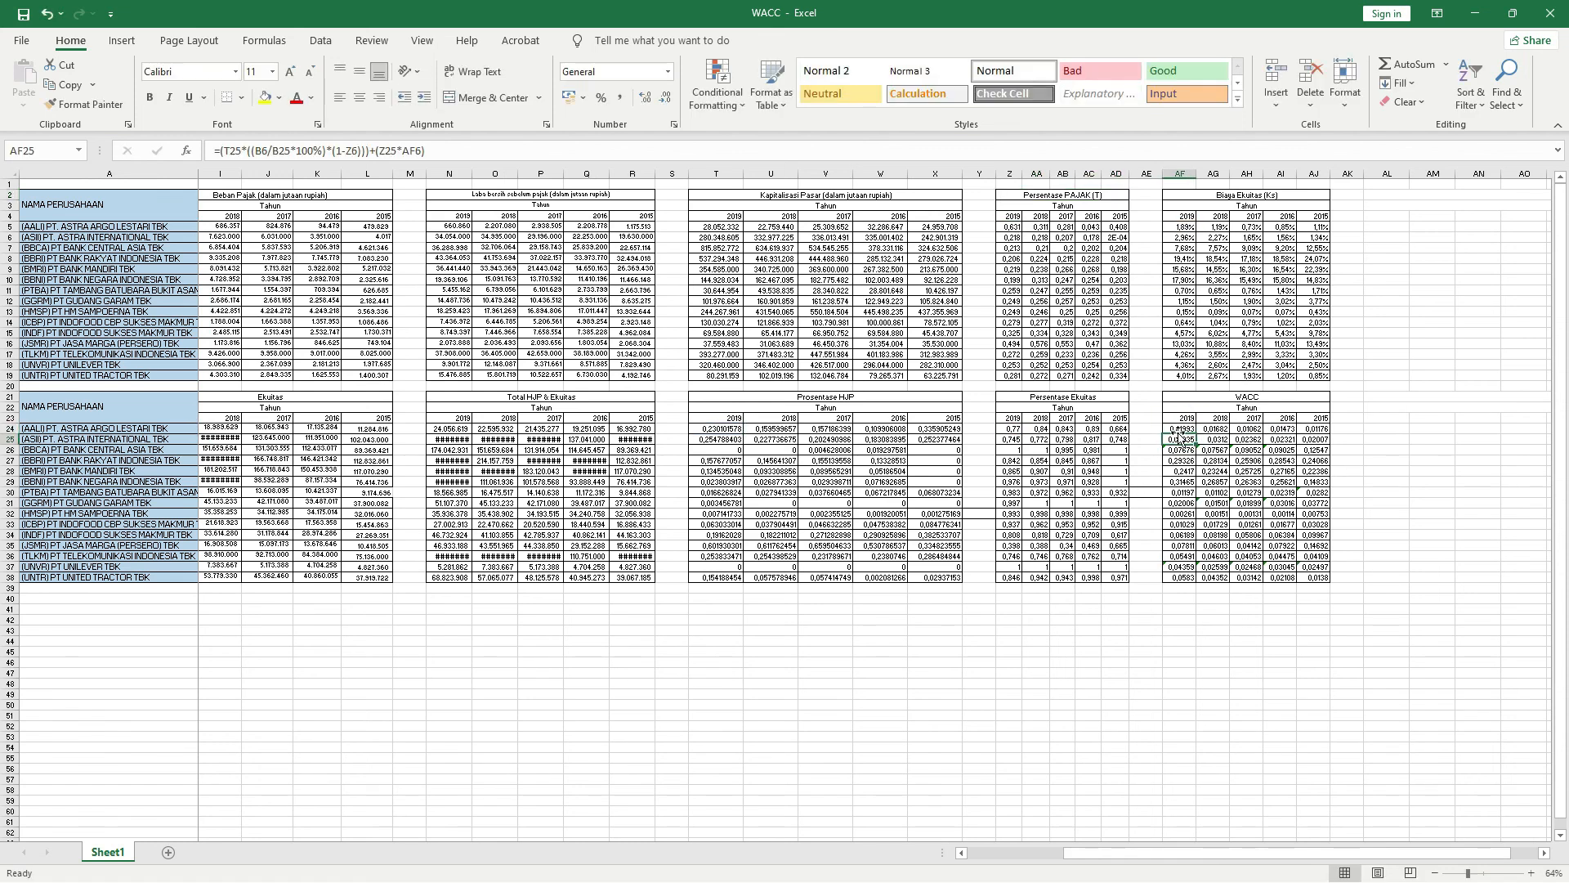
key(super+5)
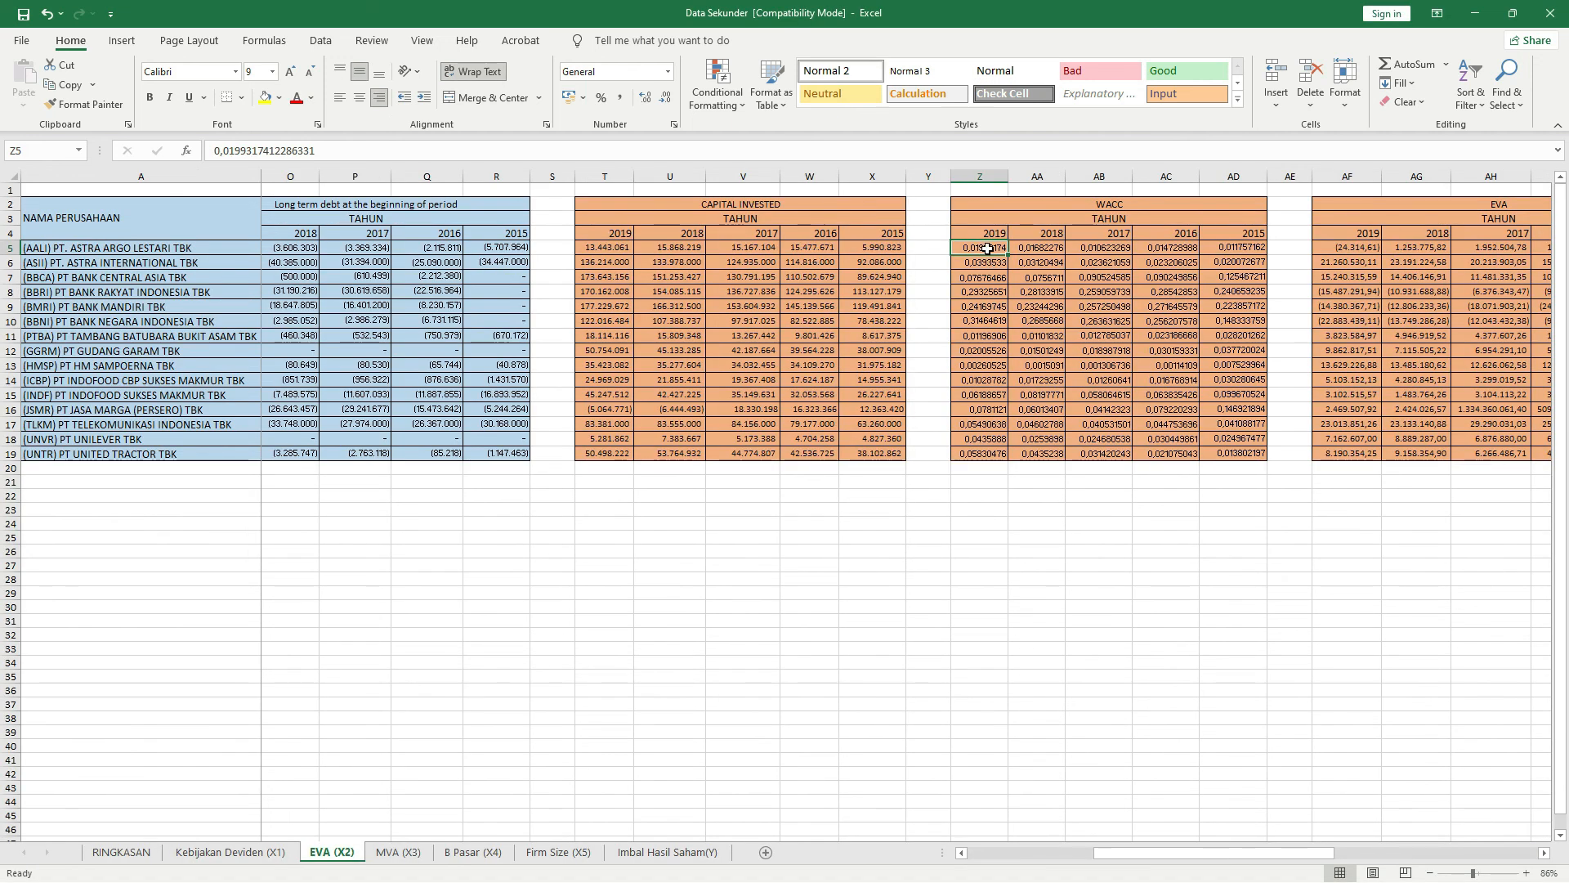
- From the RINGKASAN MVA (X3) column, go to the MVA (X3) sheet and inspect the first company's 2019 MVA formula and its referenced cells
click(121, 851)
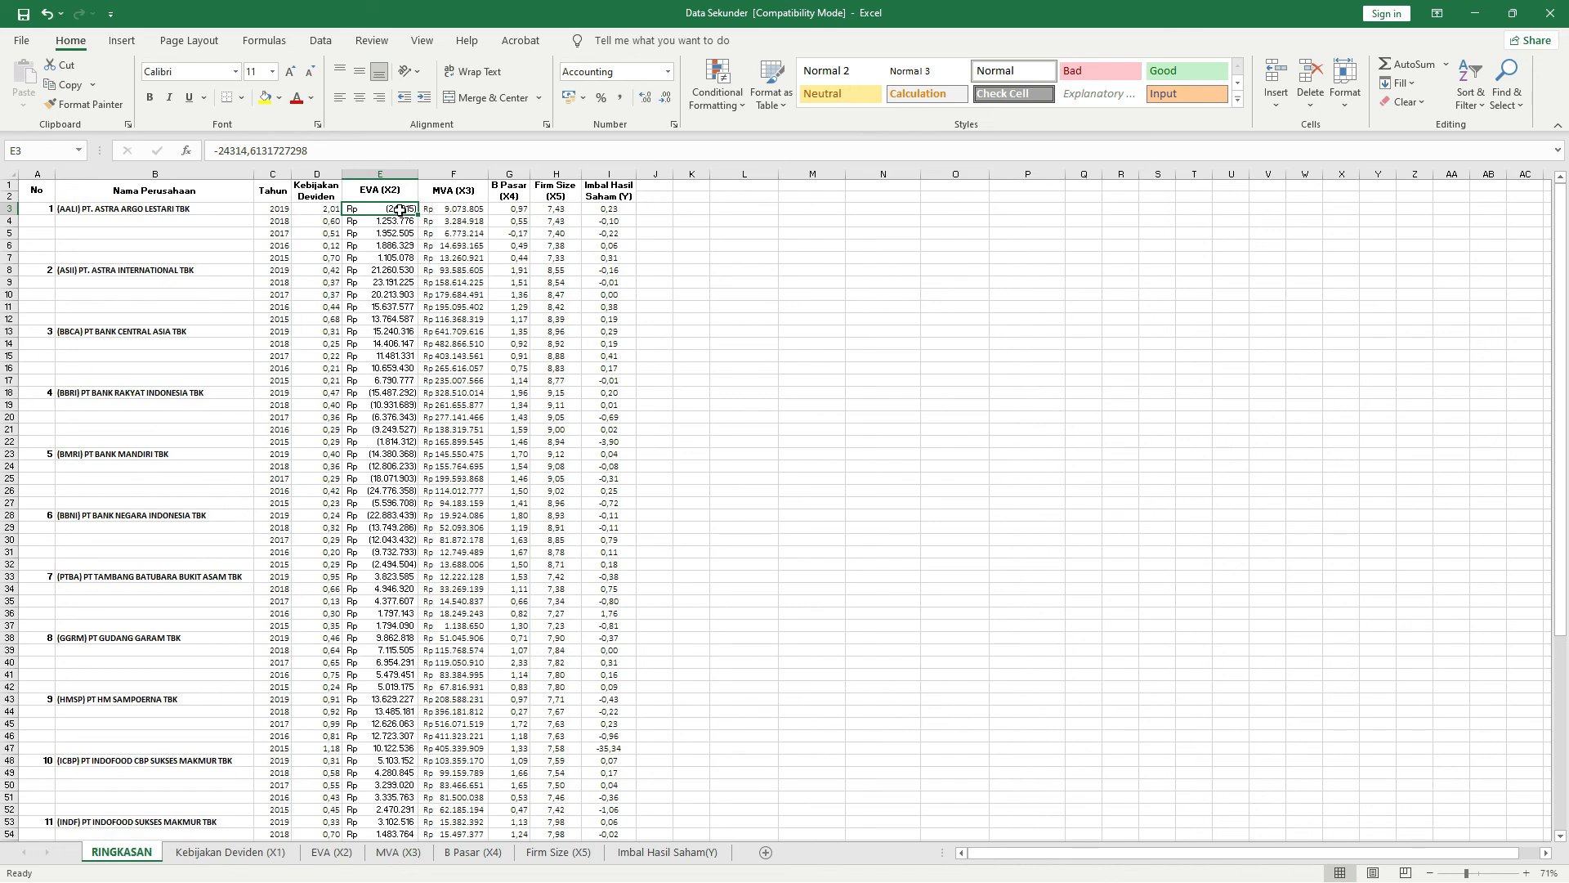
click(473, 208)
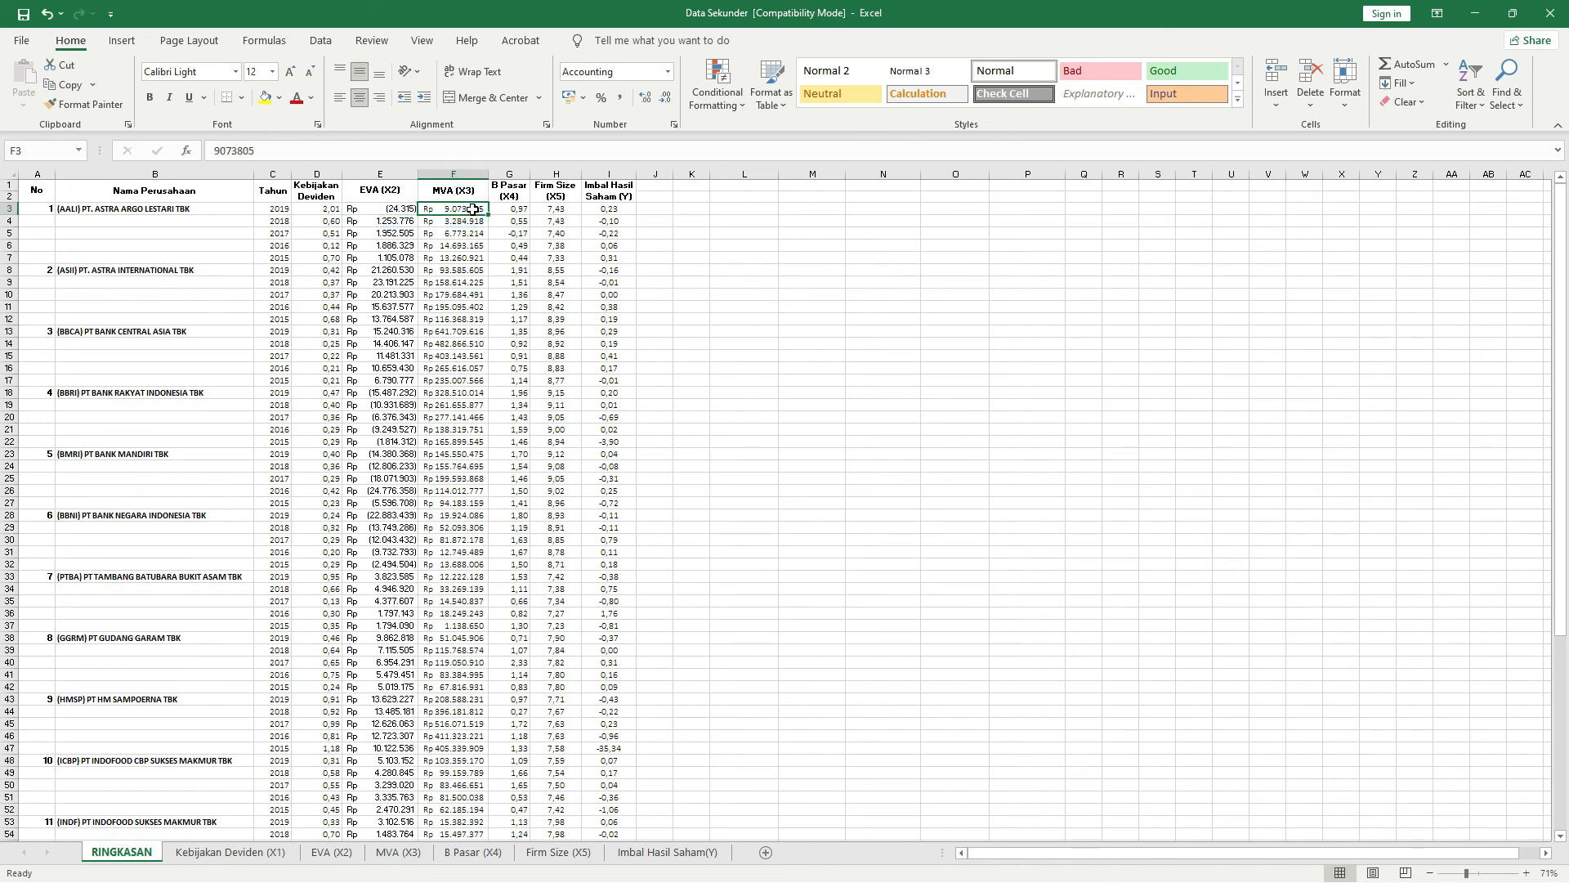
click(408, 853)
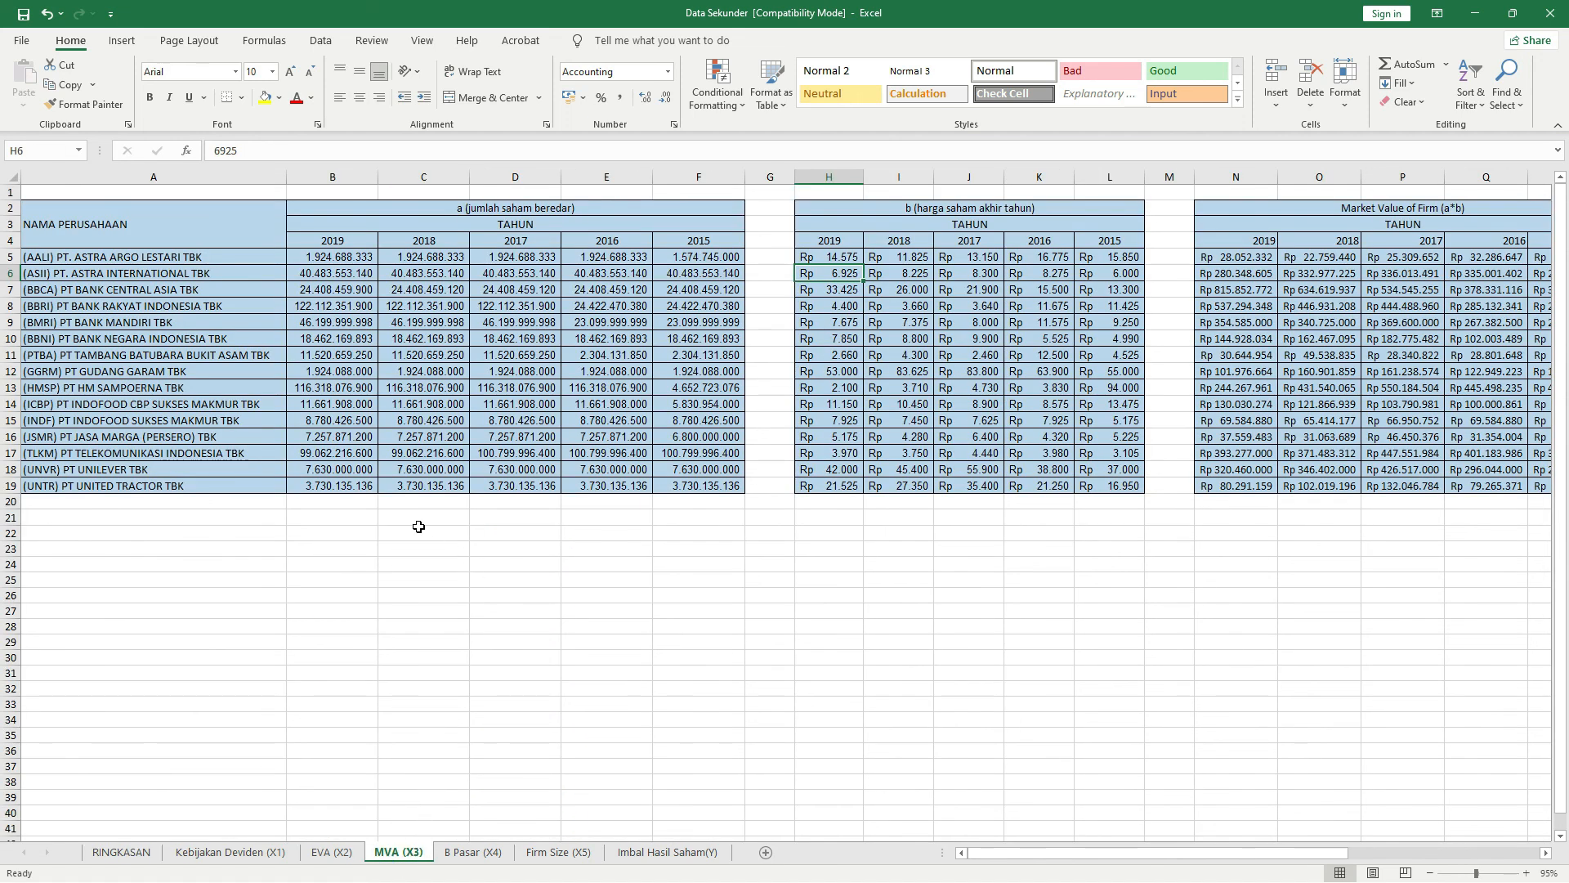
drag(1282, 852, 1396, 852)
click(1394, 256)
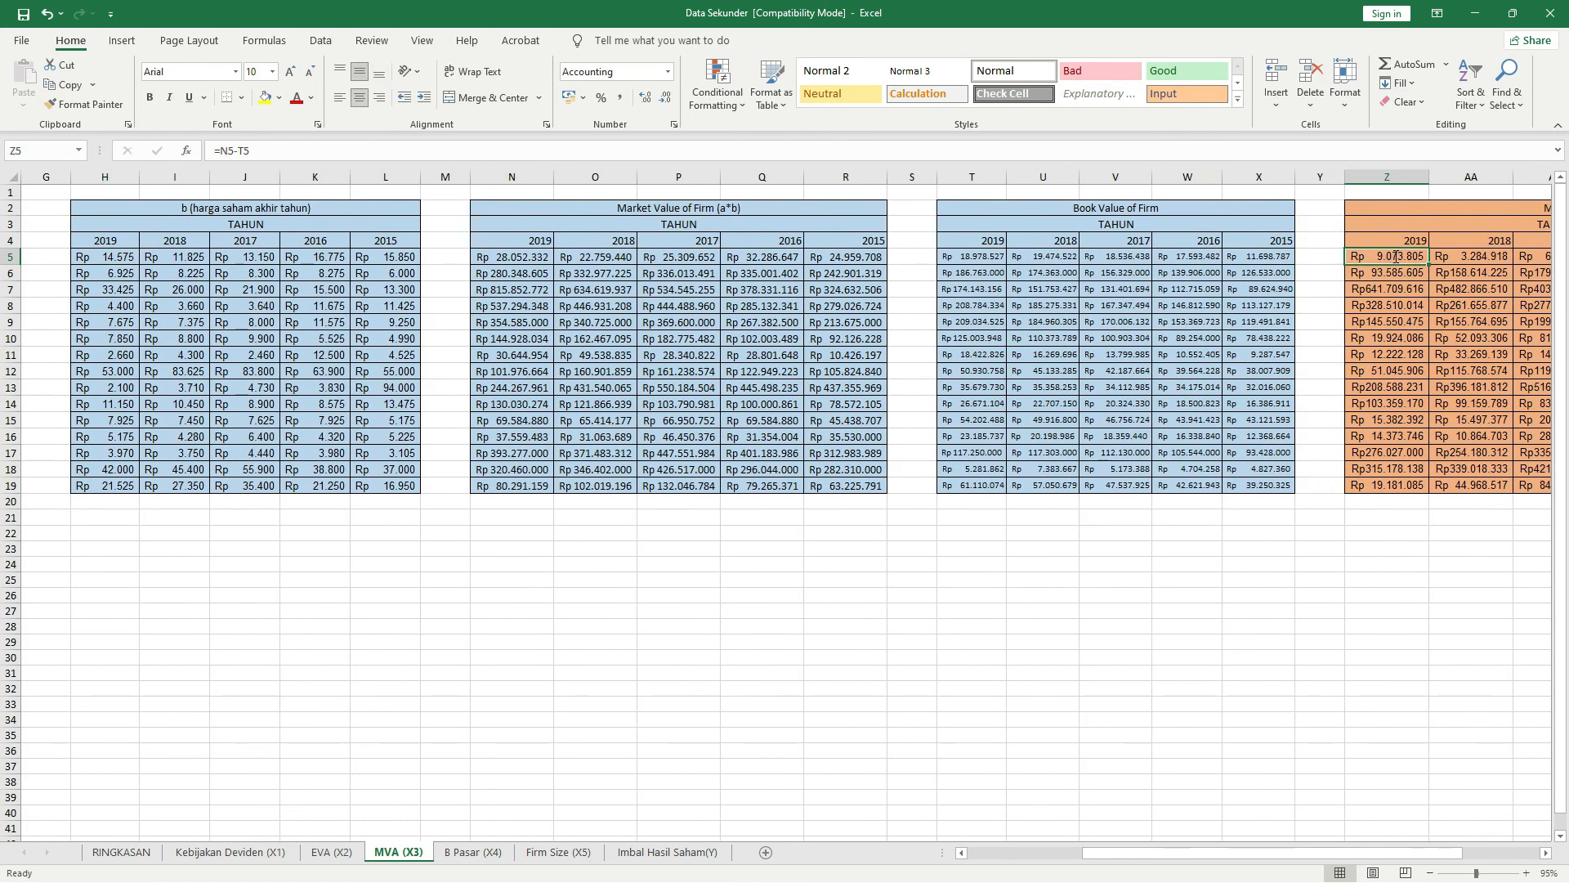
text(=N5-T5)
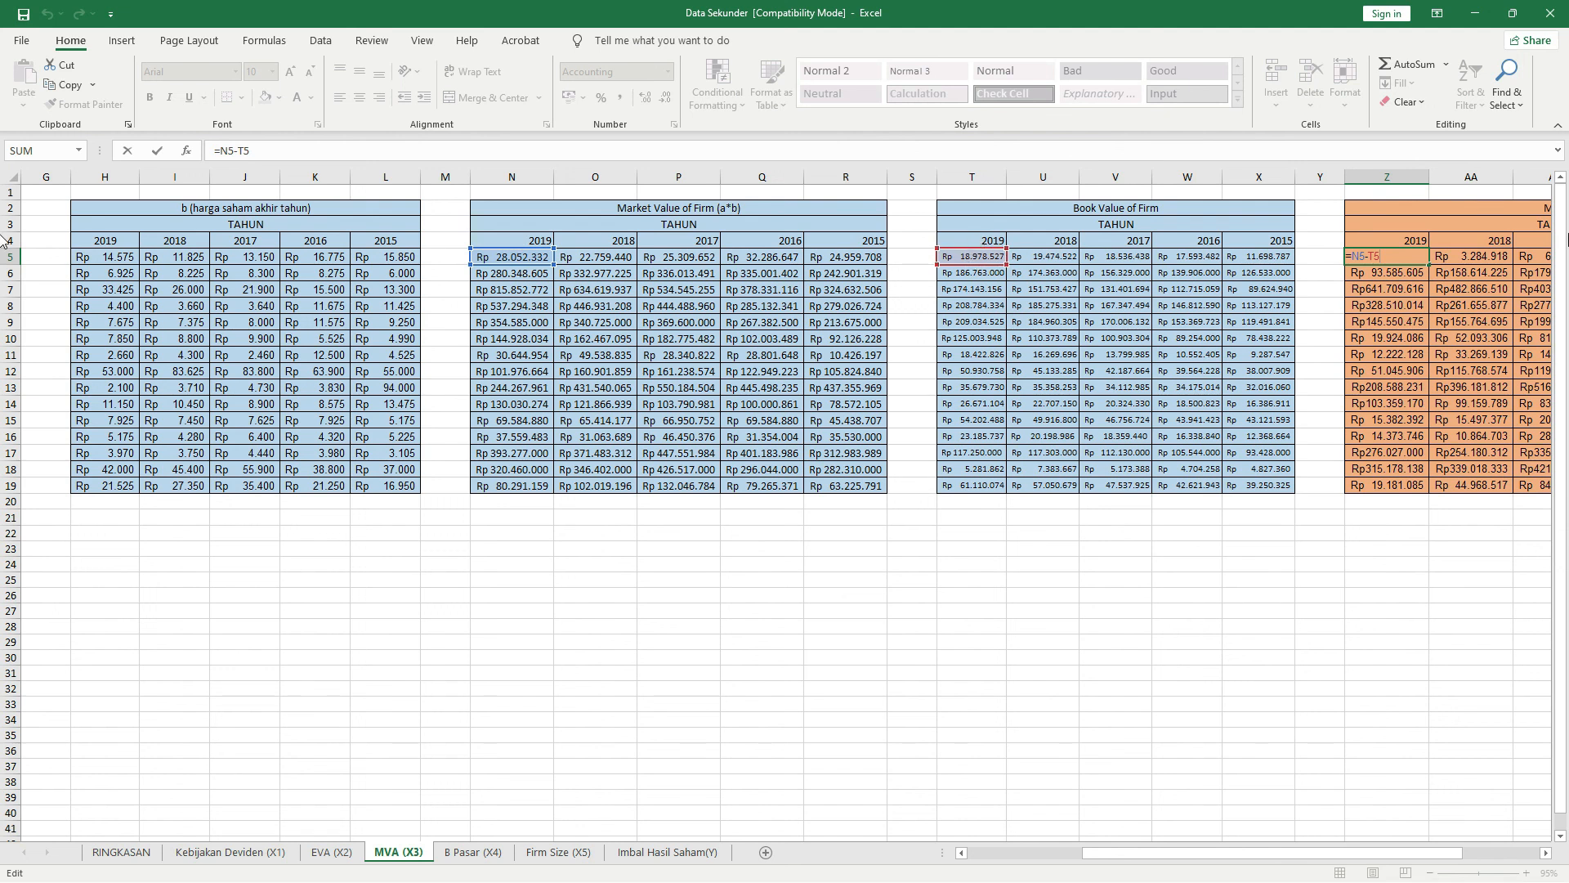
key(Return)
click(1408, 257)
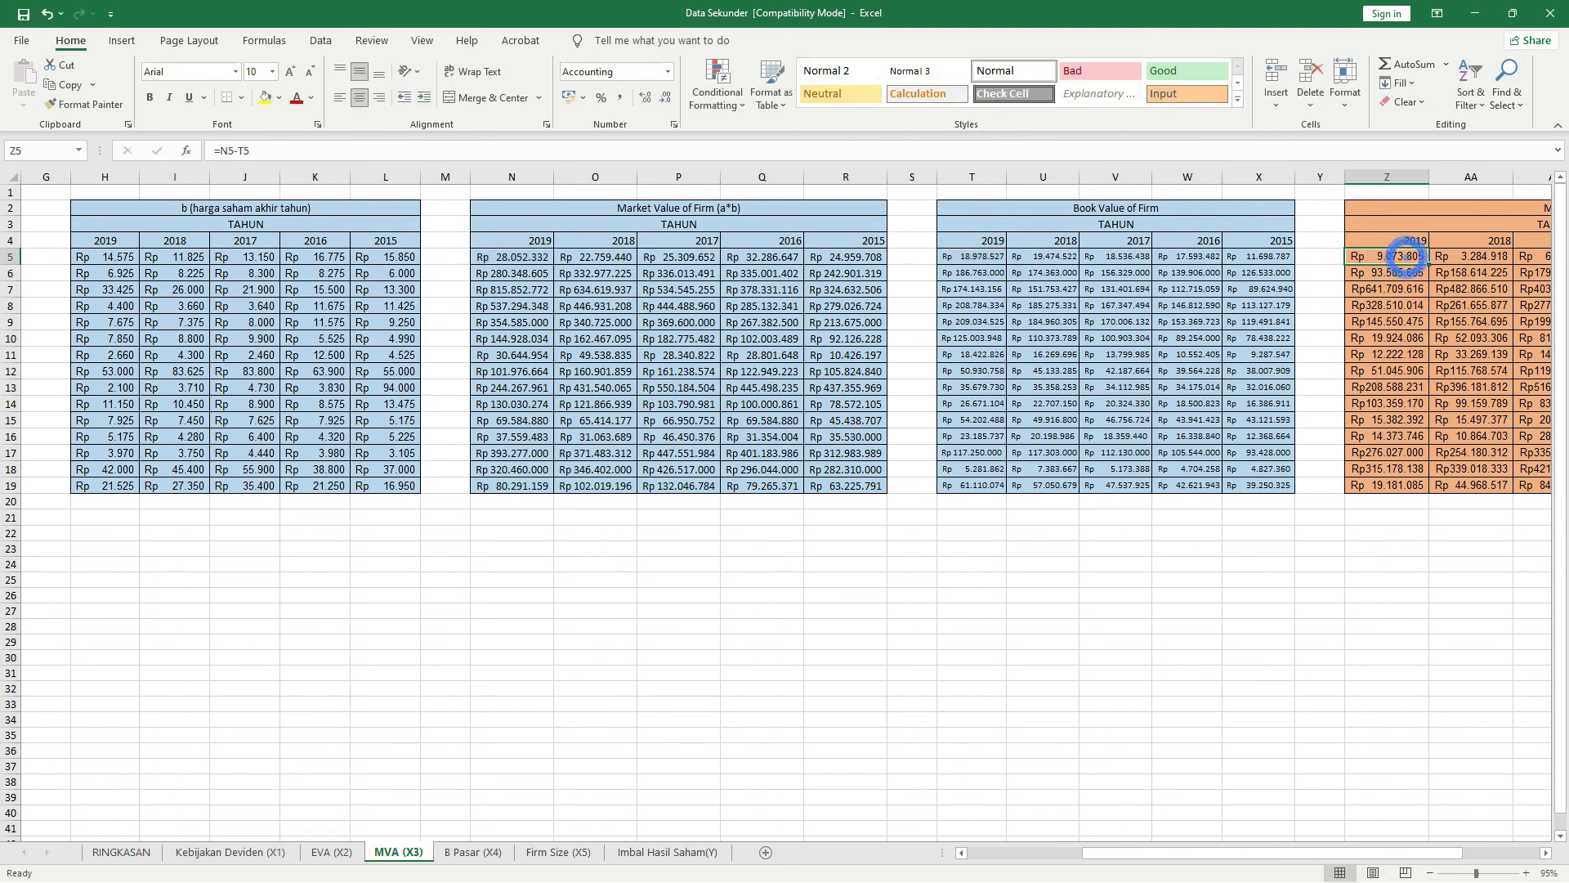
scroll(1407, 256, right, 4)
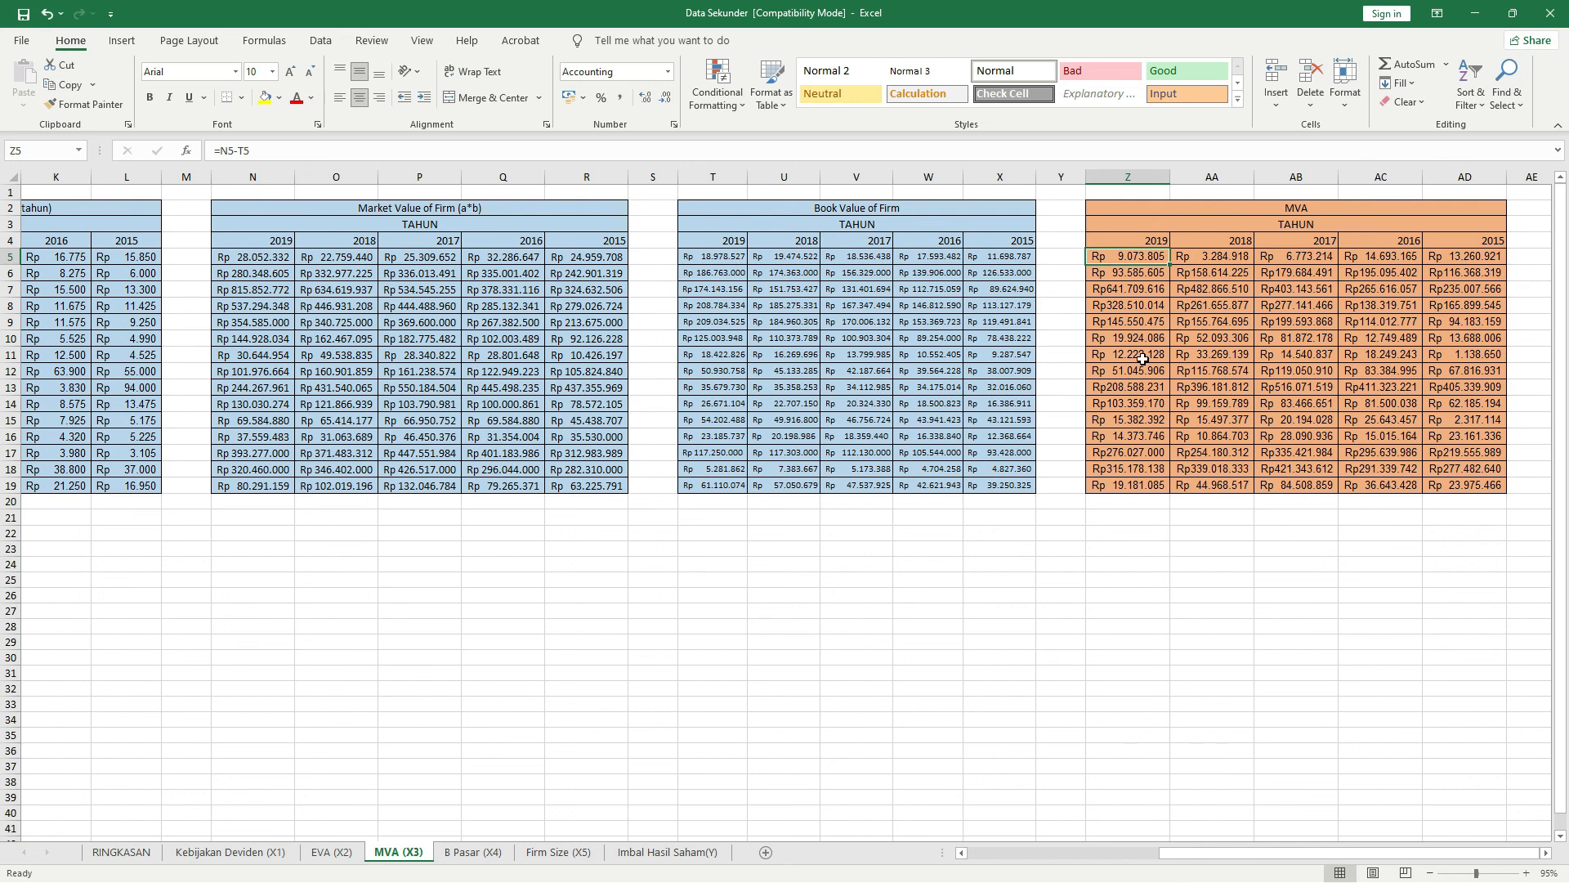
- Check the B Pasar (X4) column on RINGKASAN and inspect the first company's 2019 entry on the B Pasar (X4) sheet
click(114, 853)
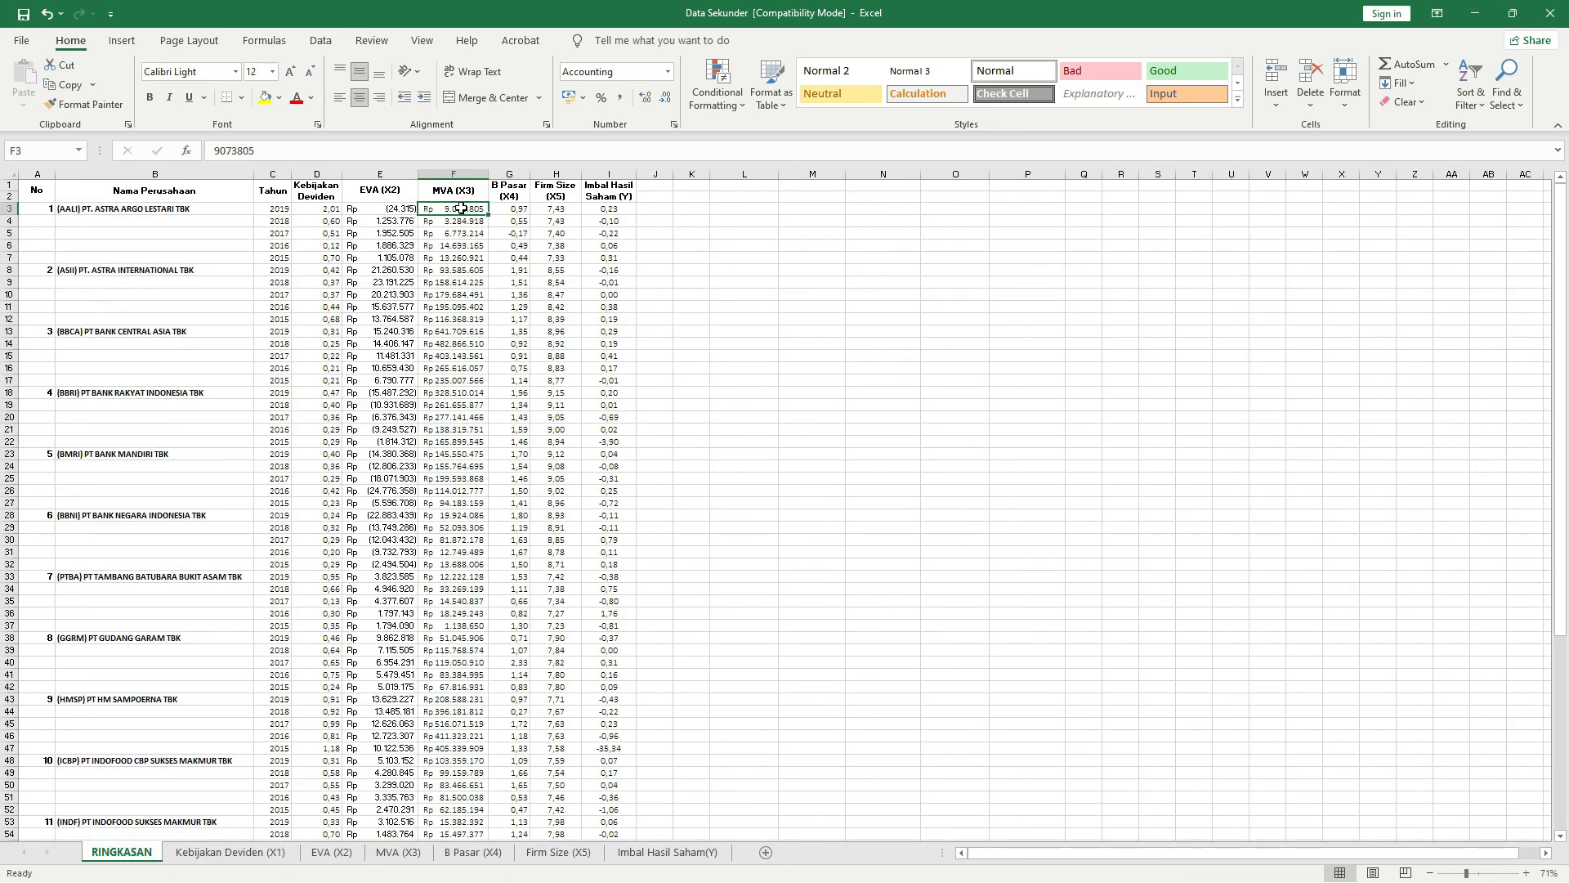
click(515, 195)
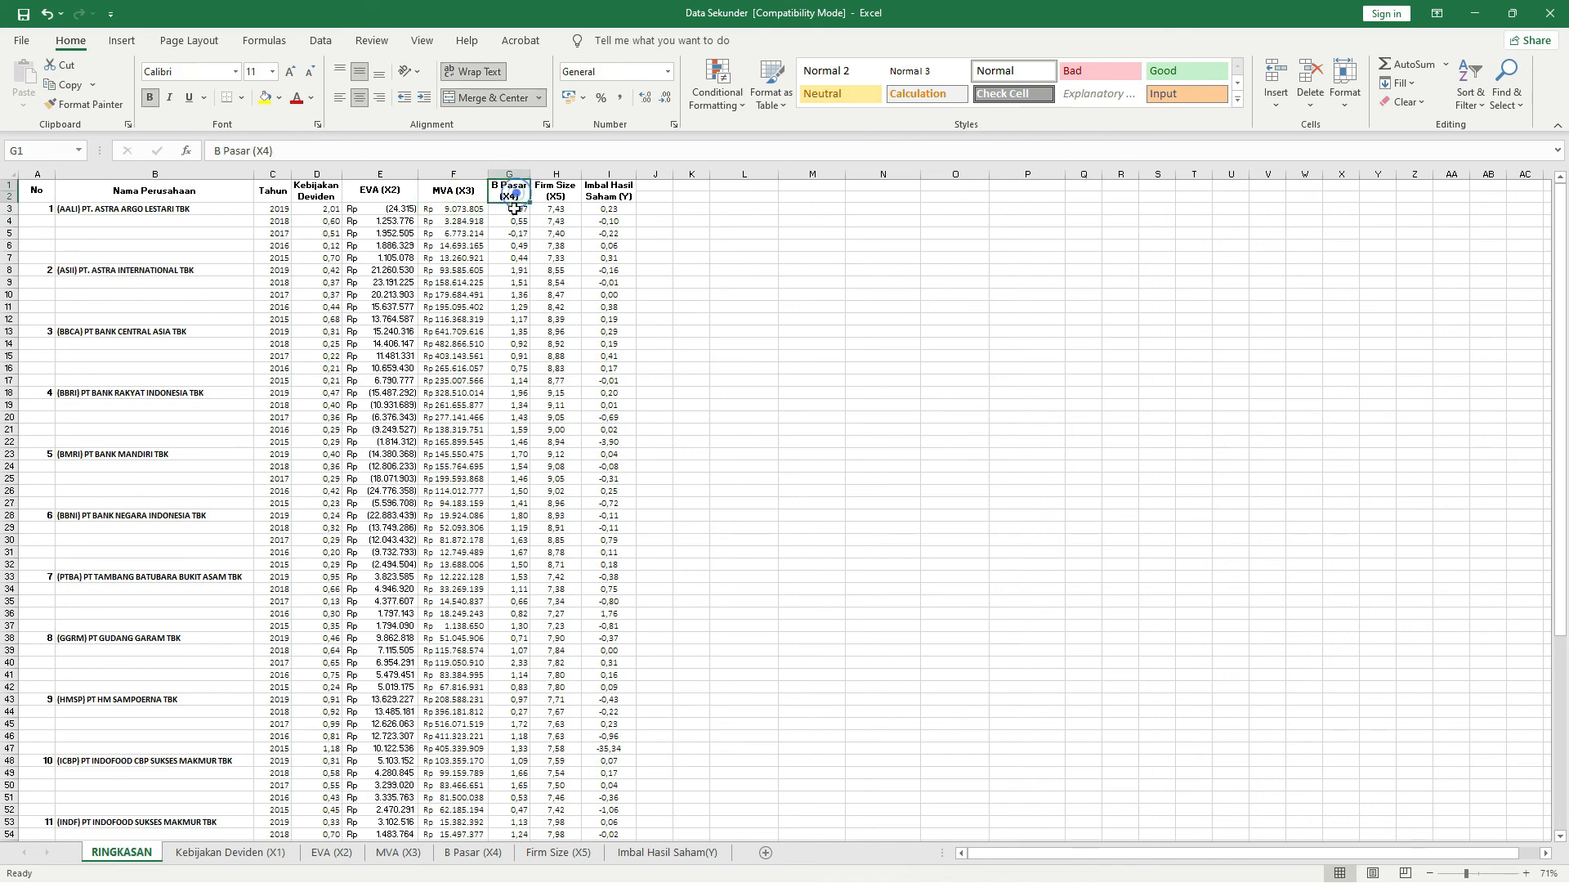
click(514, 209)
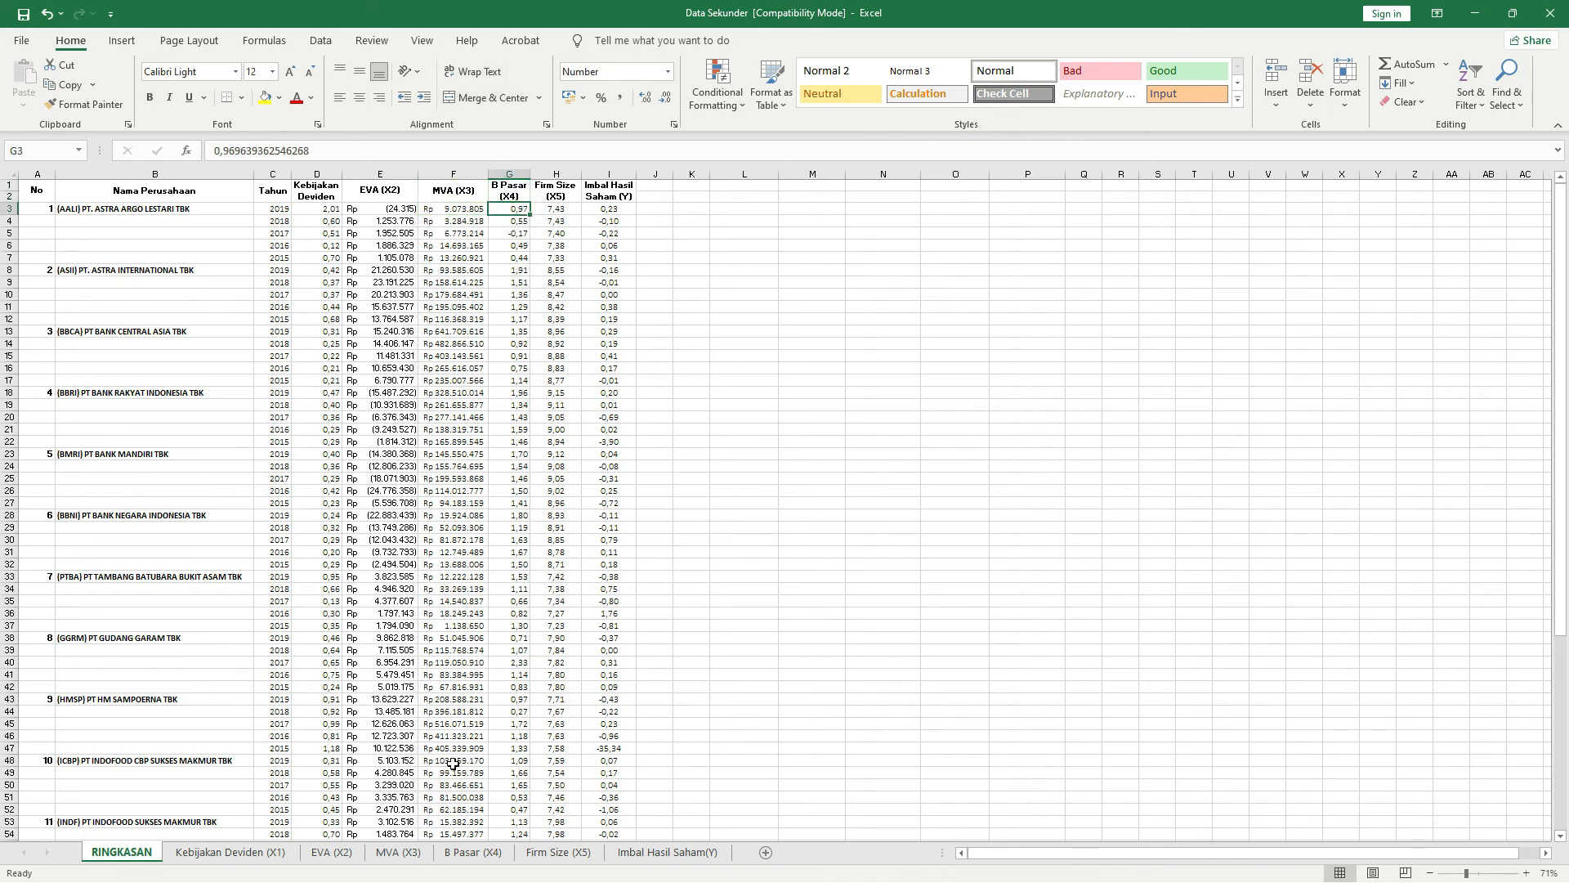
click(474, 851)
drag(1344, 852, 1212, 863)
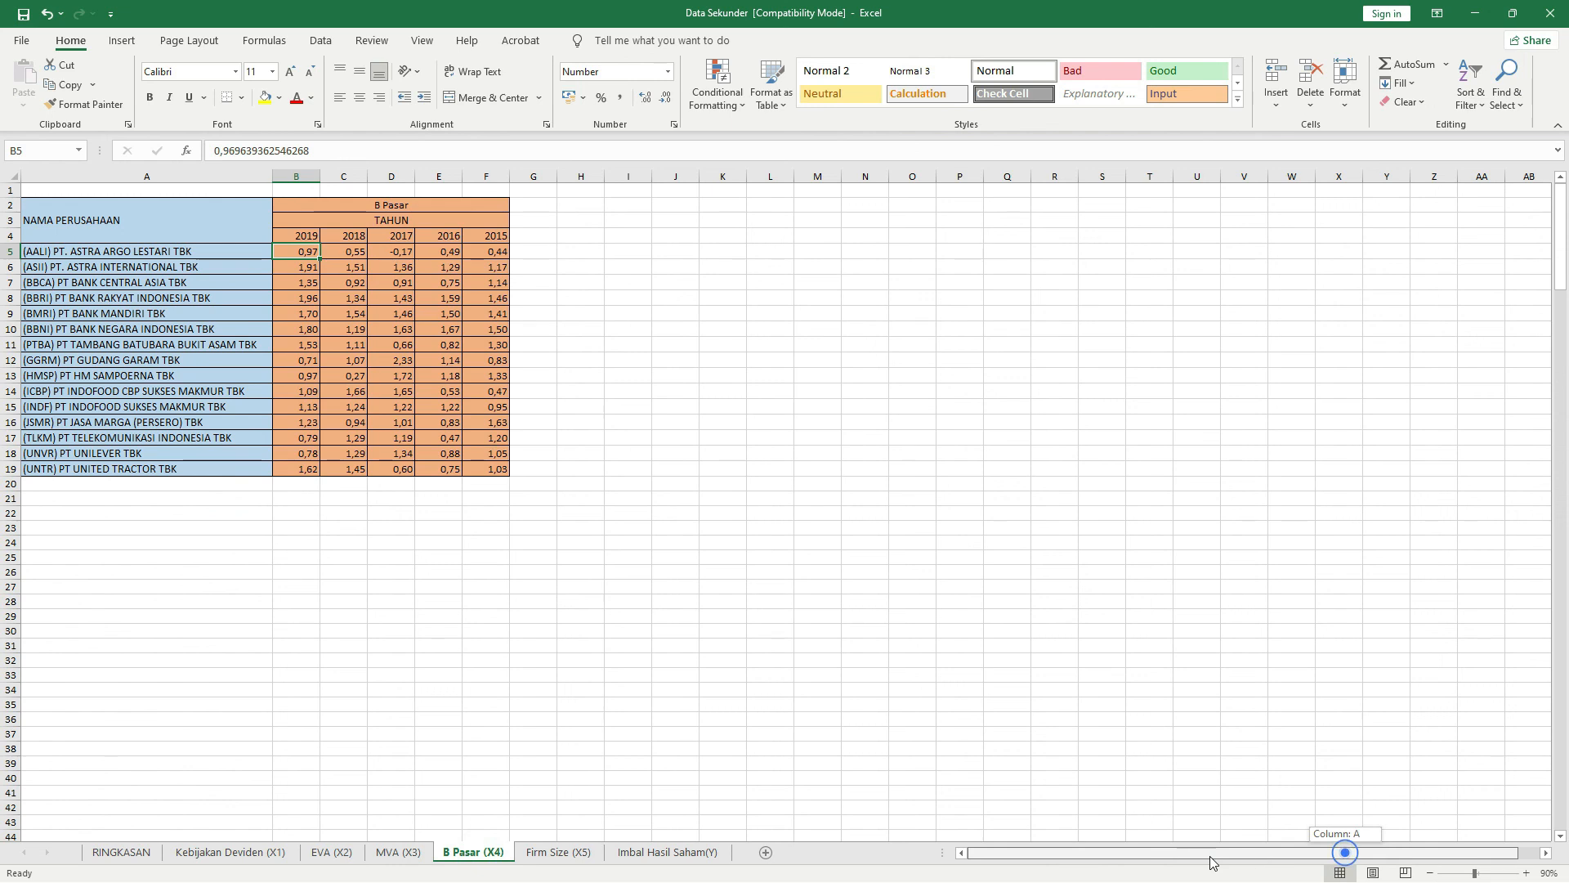
double_click(308, 254)
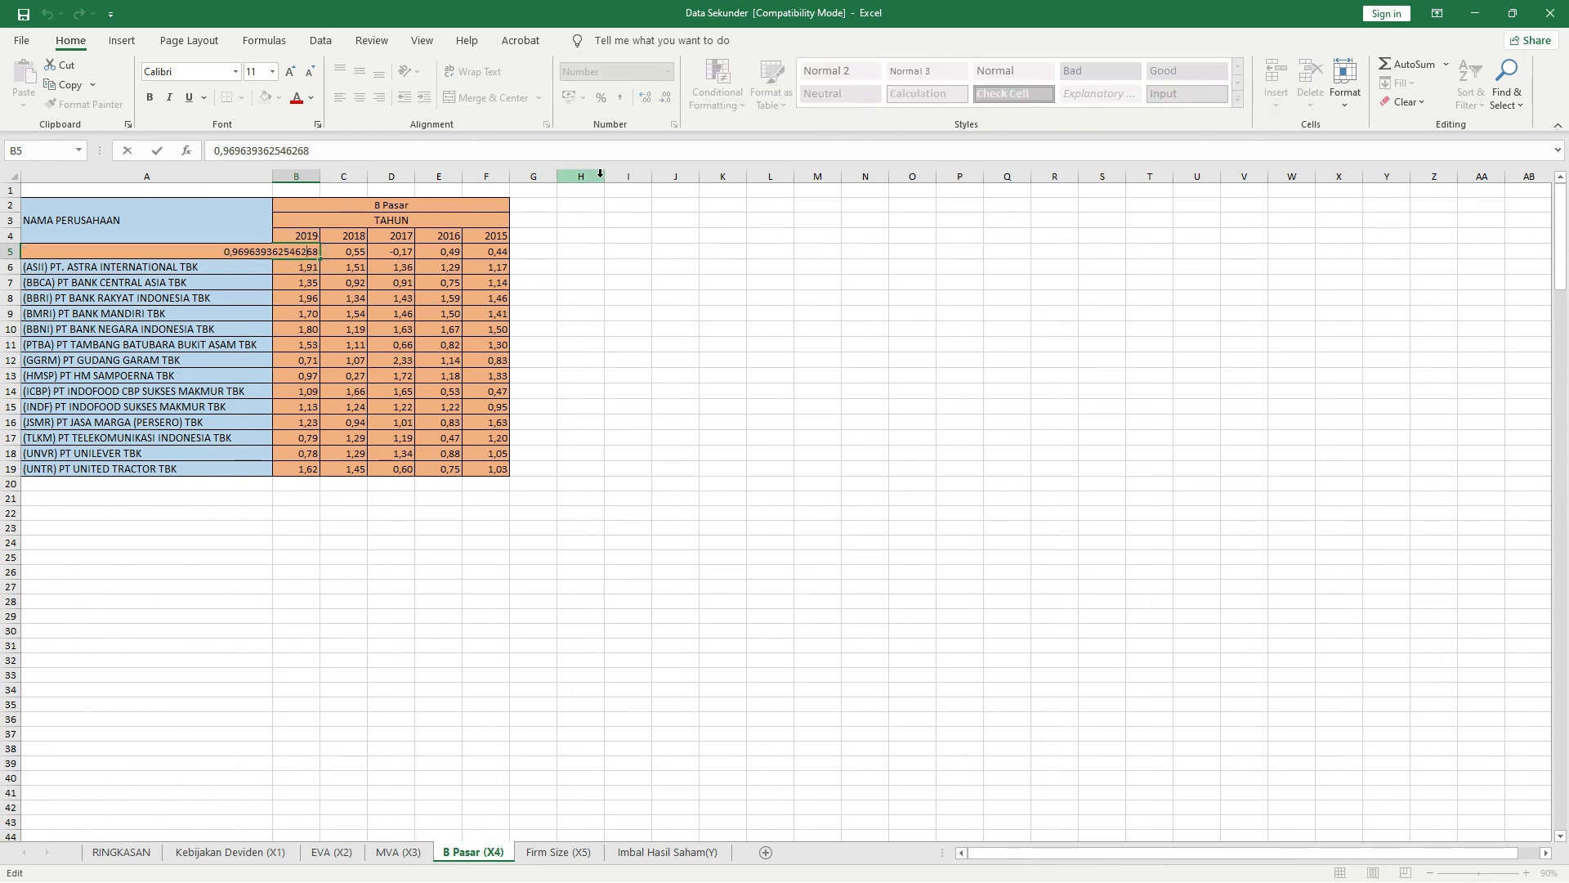
key(Return)
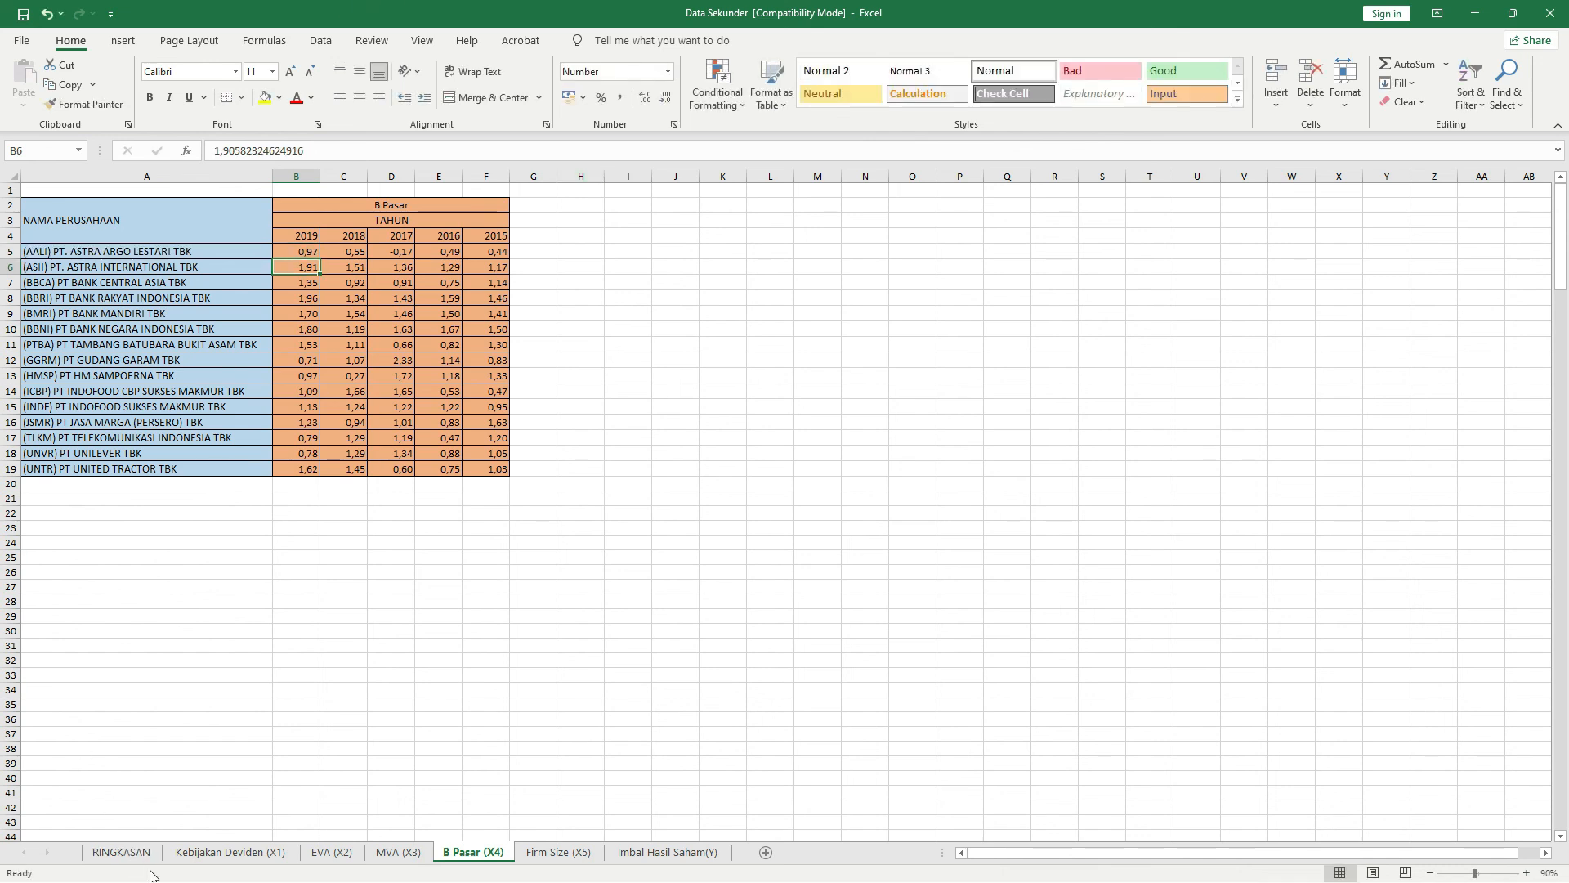
- Check the RINGKASAN Firm Size (X5) entry and inspect the 2019 logarithm formula for PT. Astra Argo Lestari on the Firm Size (X5) sheet
click(121, 852)
click(548, 208)
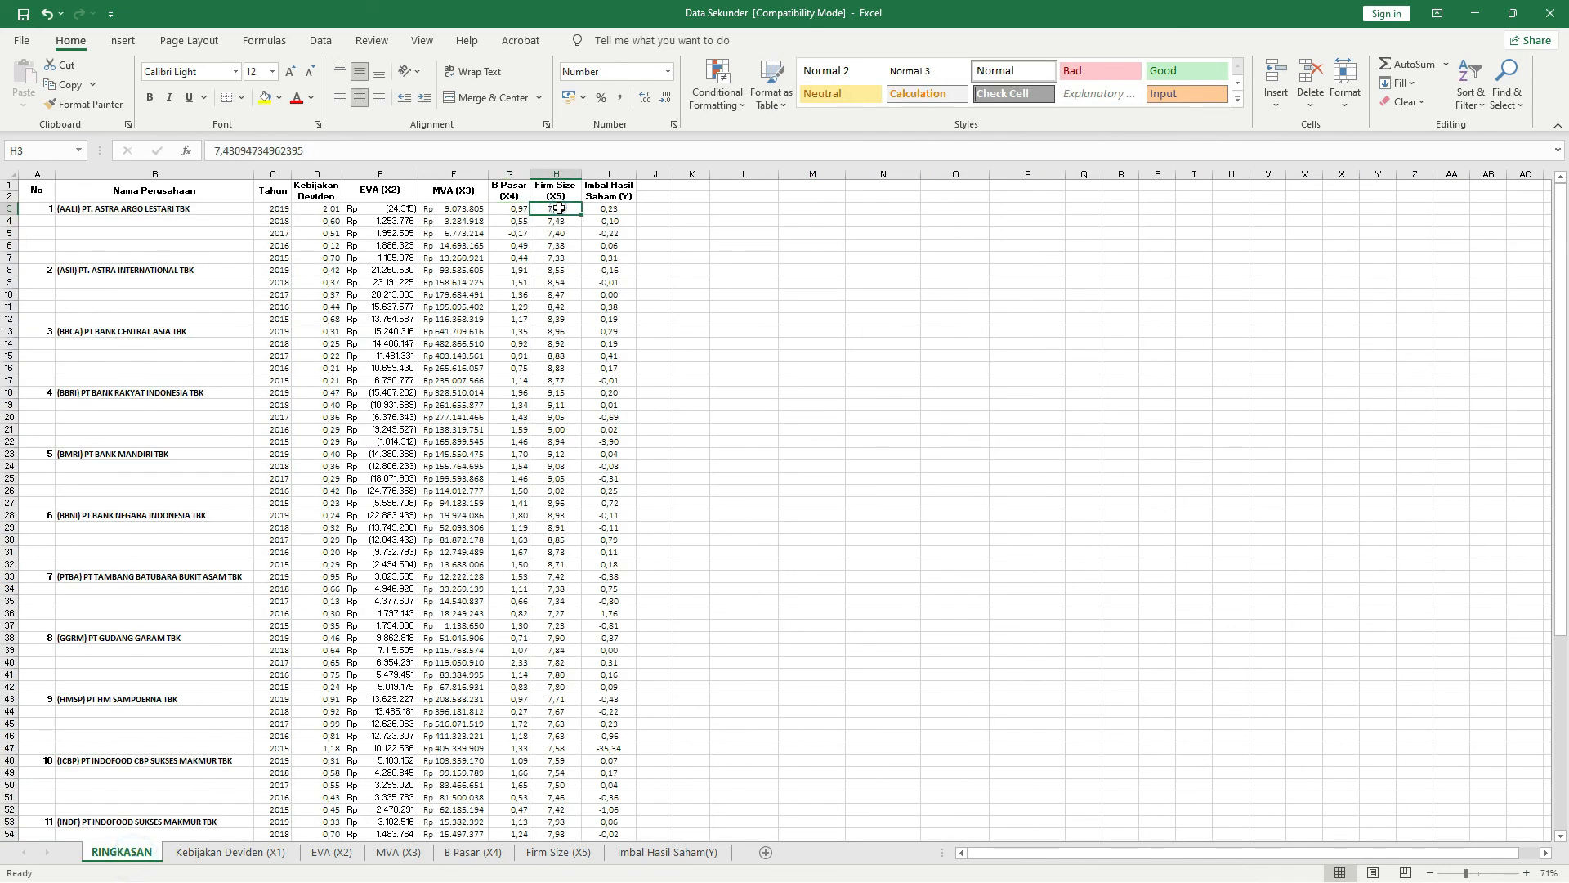
click(558, 852)
double_click(725, 266)
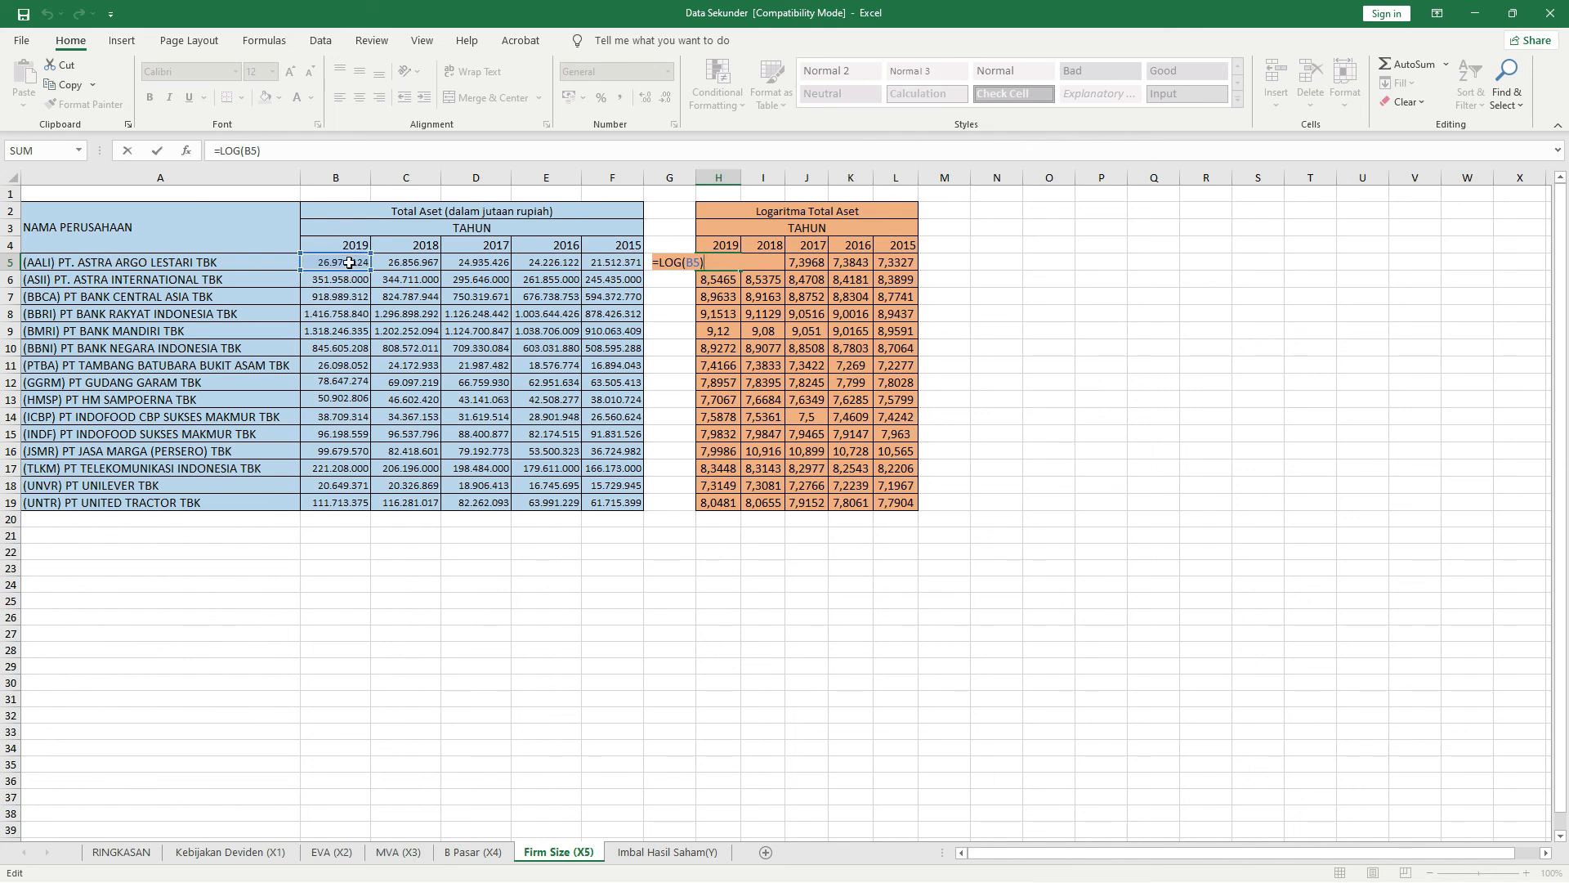
key(Return)
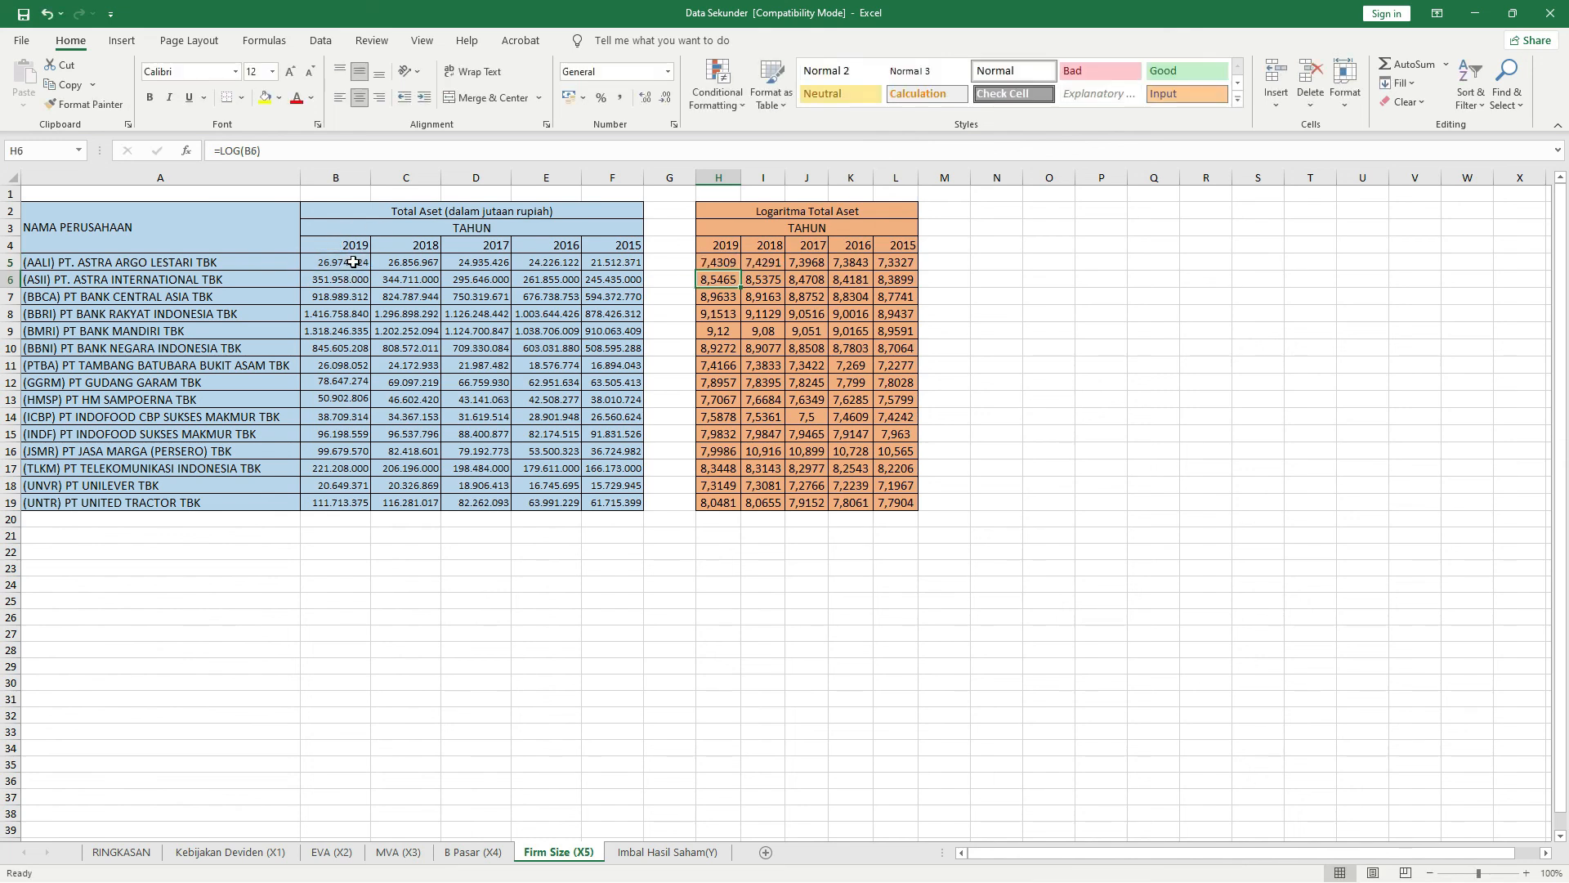
click(717, 266)
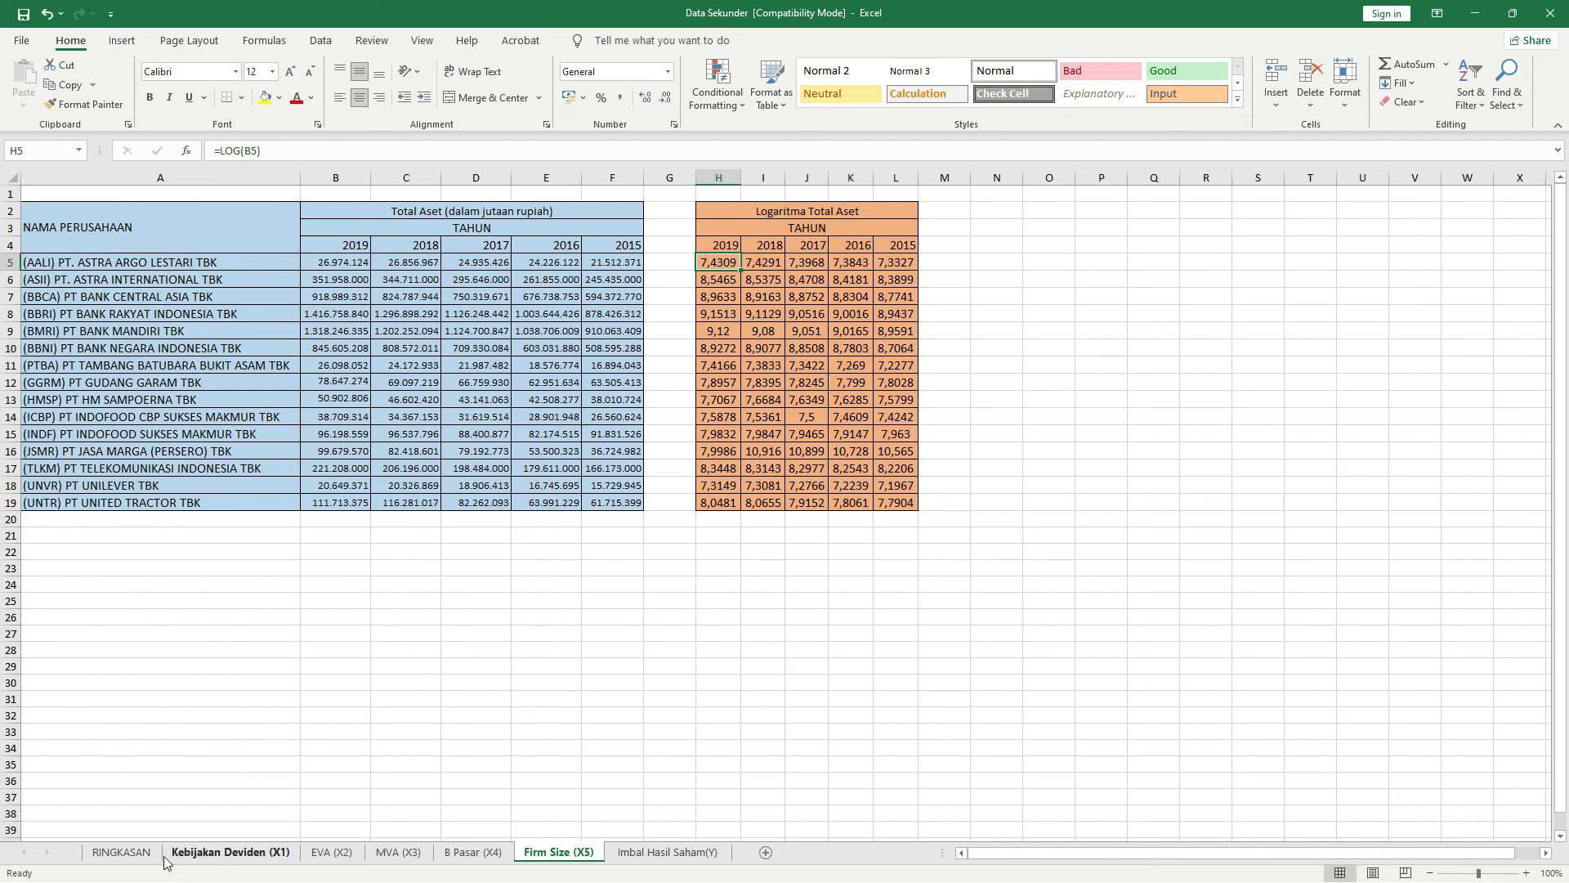
- Check the RINGKASAN Imbal Hasil Saham (Y) entry and inspect PT. Astra Argo Lestari's 2019 return formula on the Imbal Hasil Saham(Y) sheet
click(123, 852)
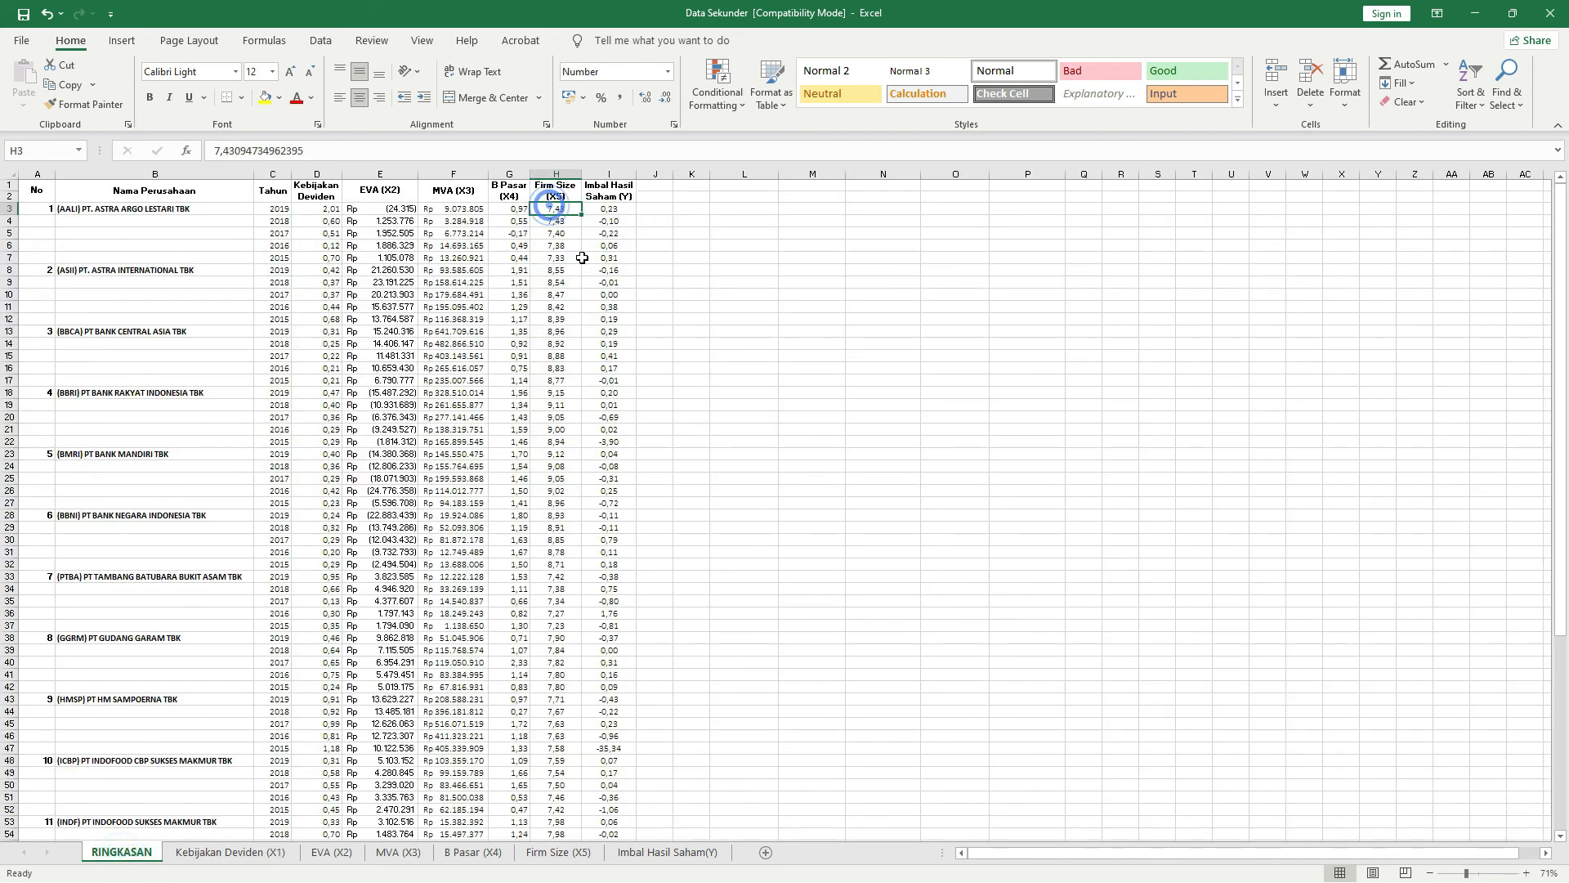
click(612, 210)
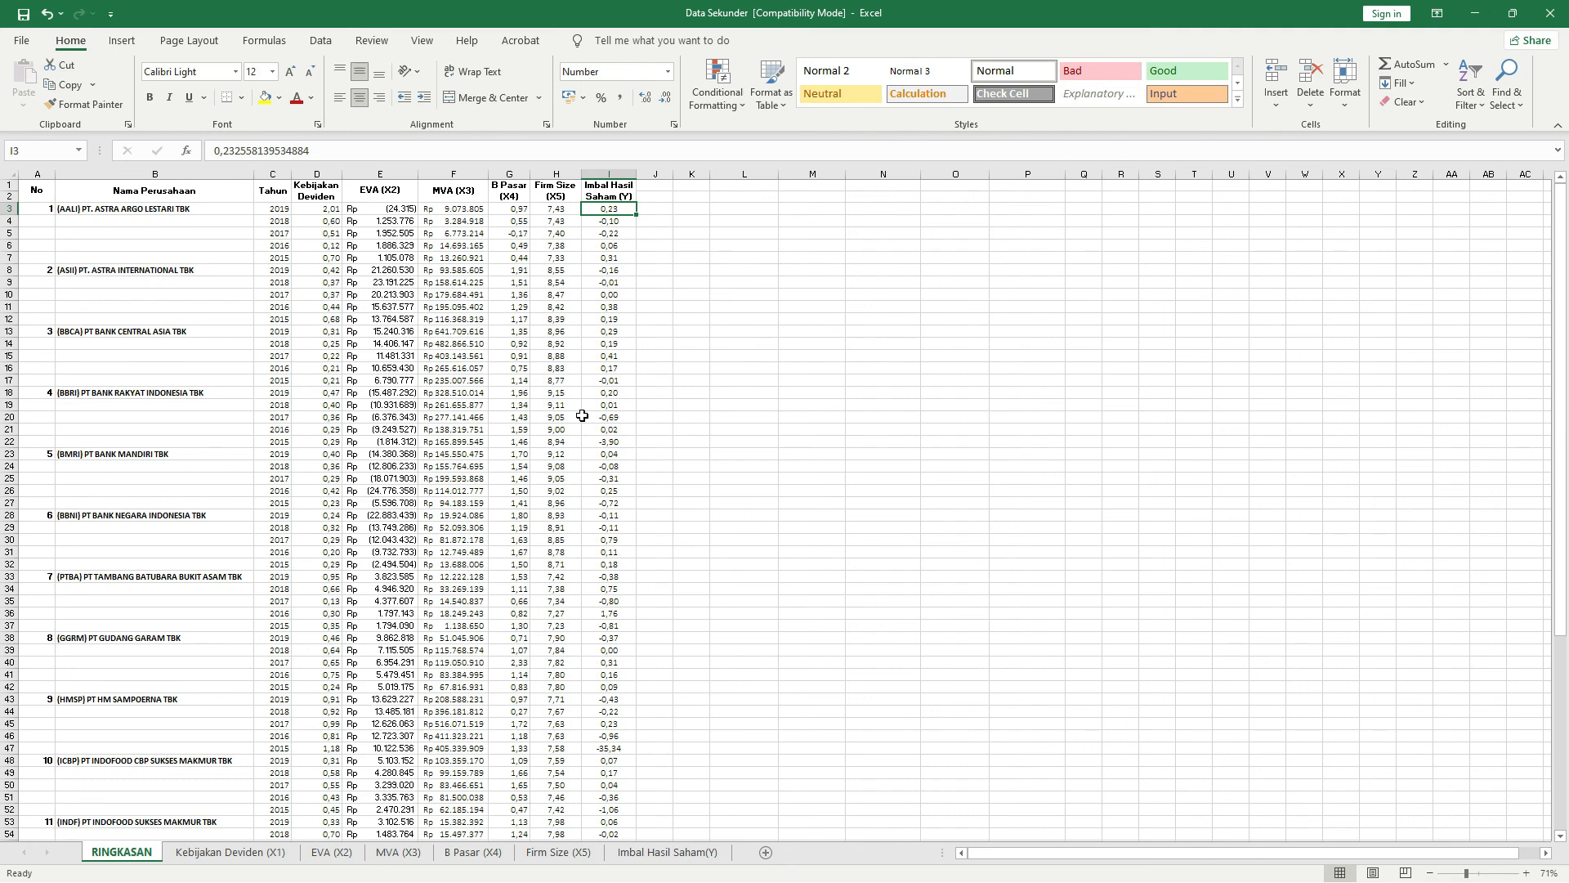
click(667, 852)
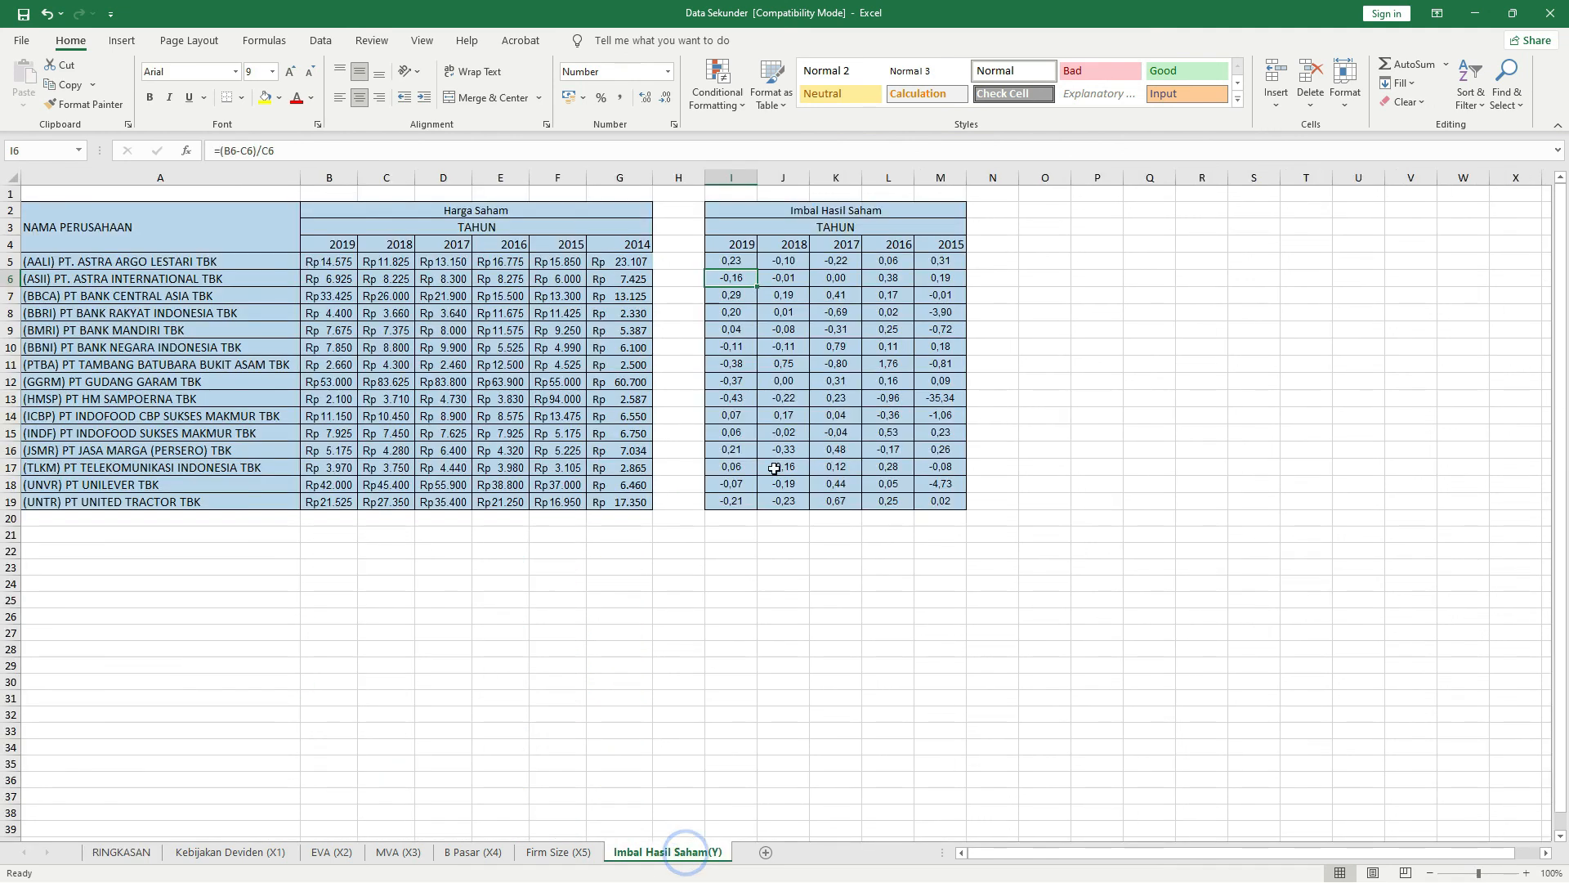
double_click(725, 261)
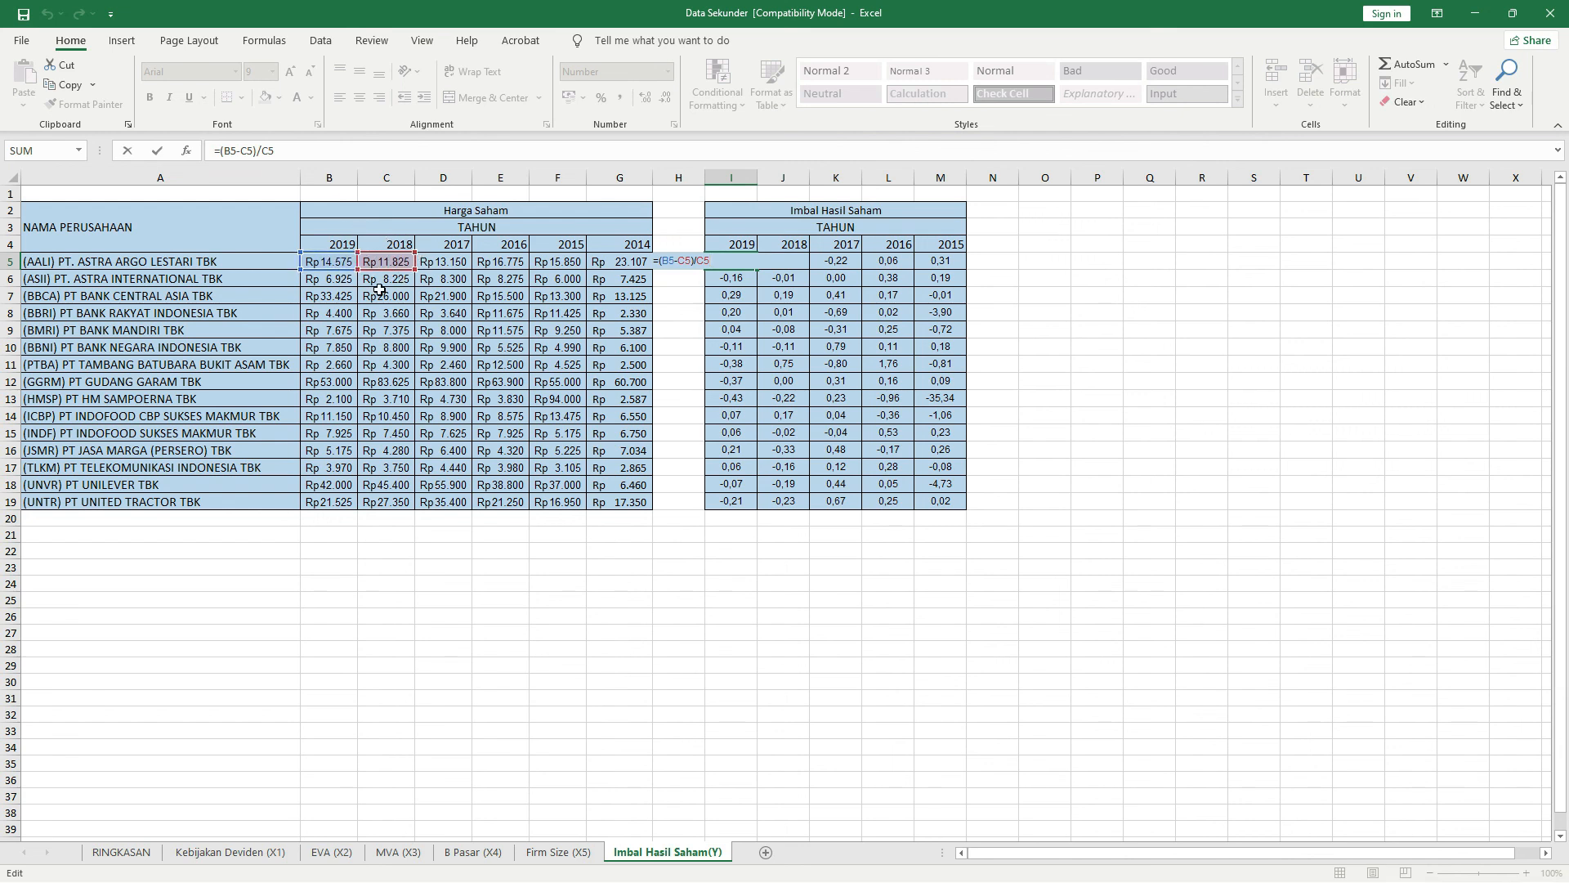
key(Return)
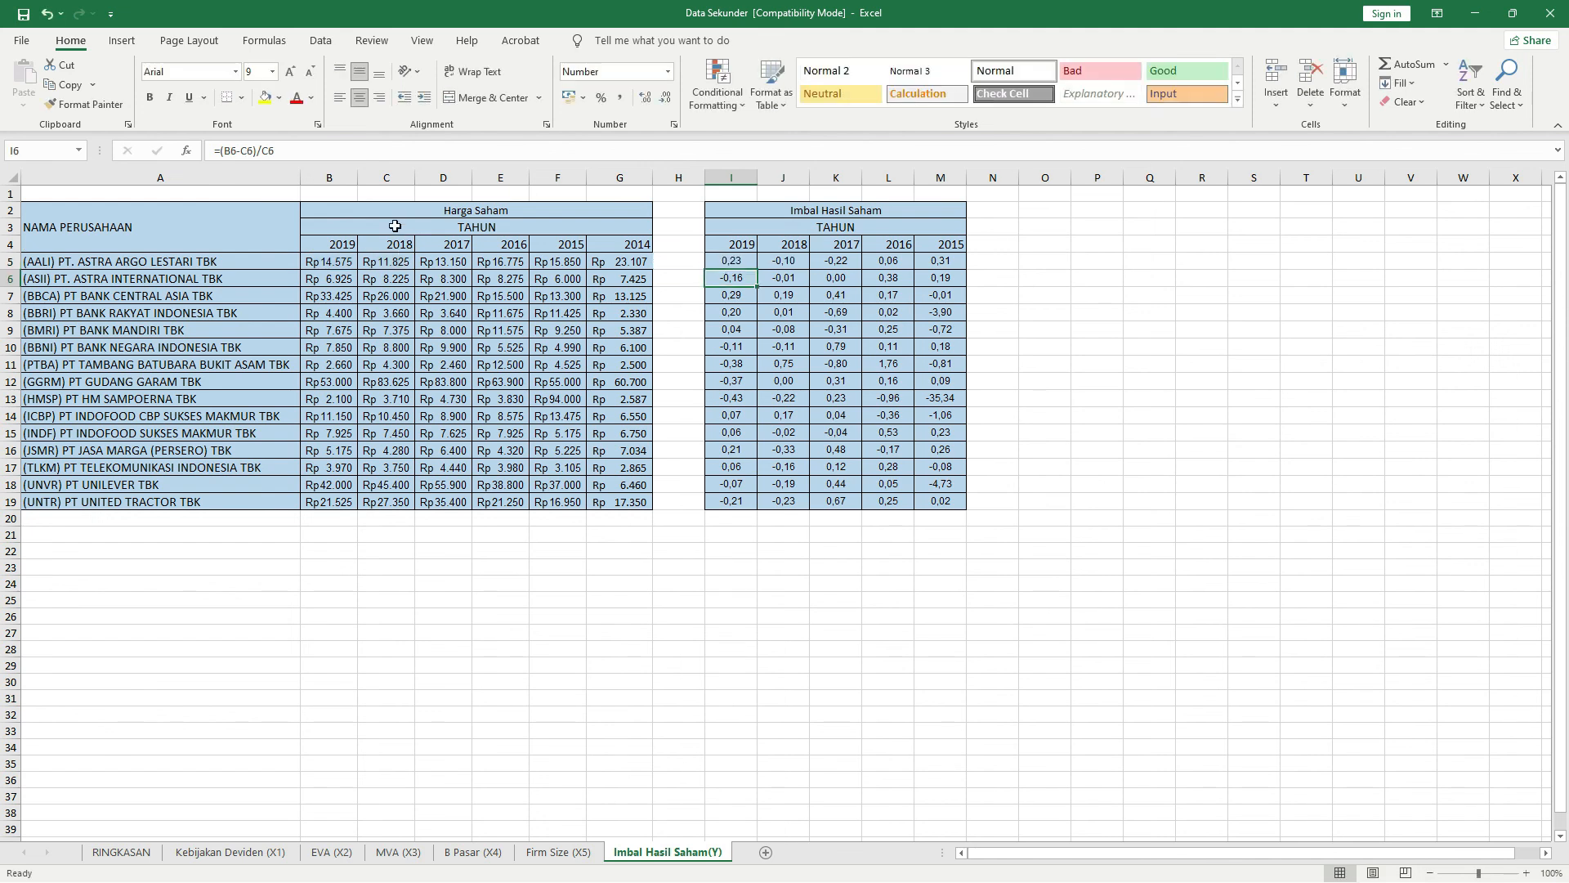
click(751, 260)
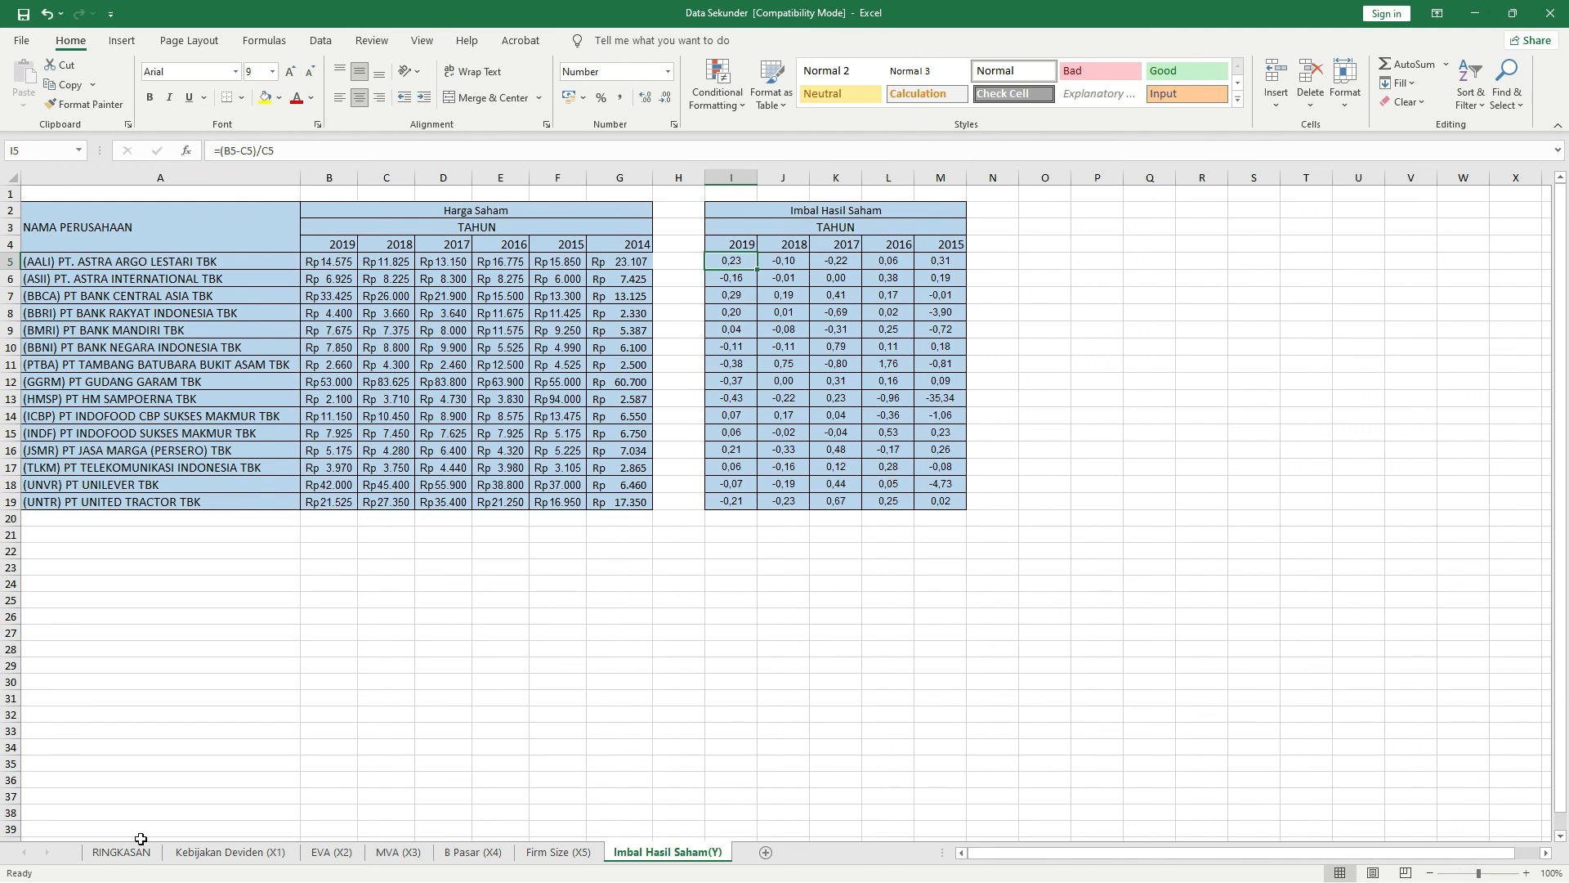
- Return to the RINGKASAN sheet and review the summarized yearly data of all the companies
click(104, 855)
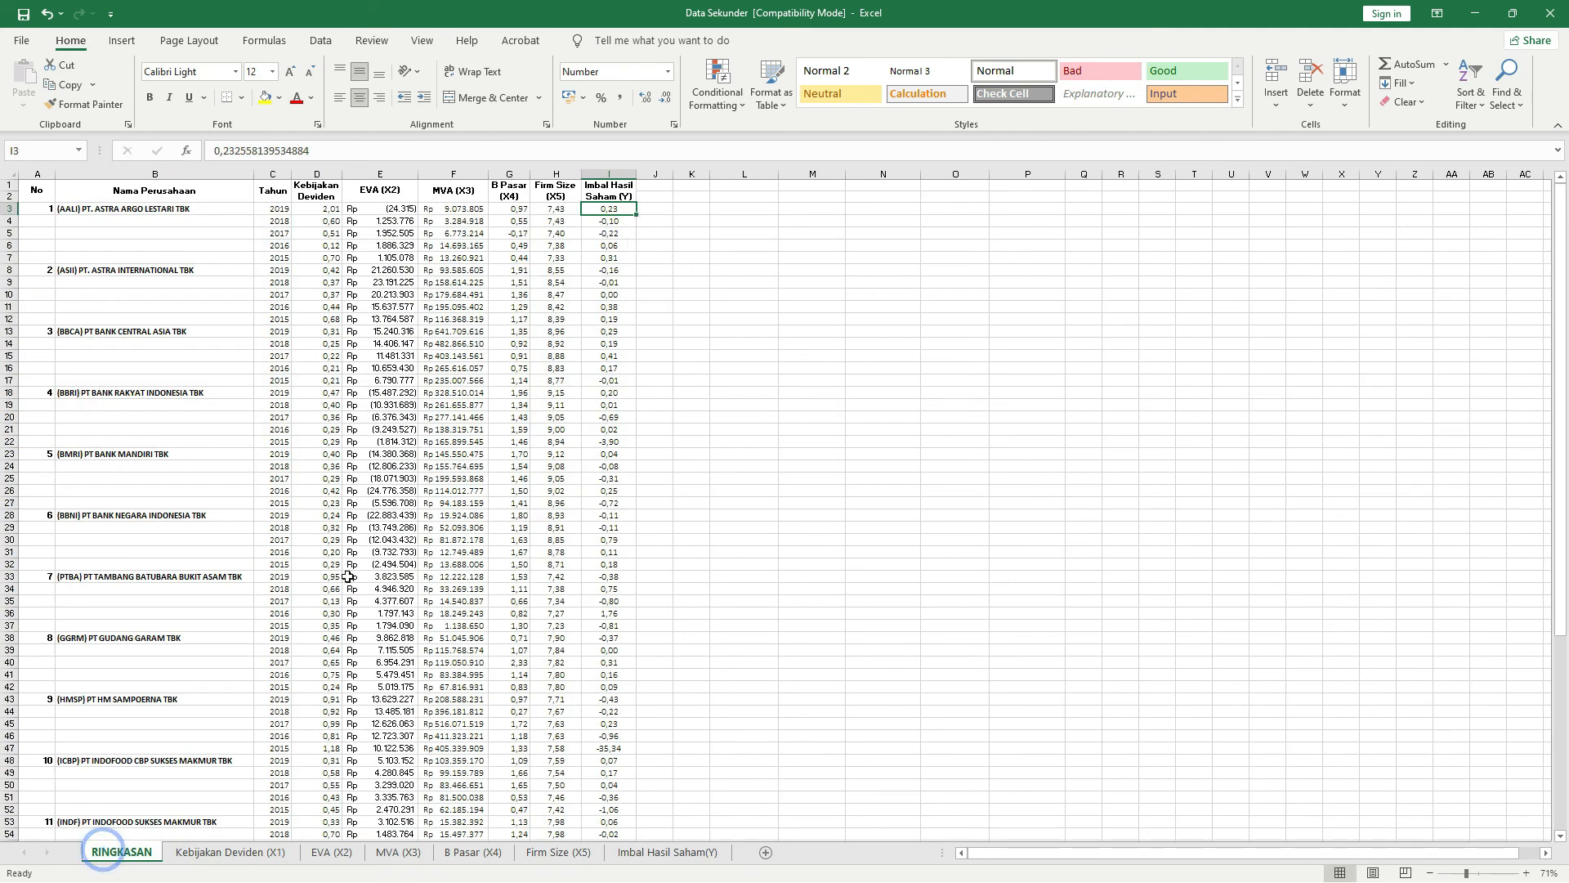
click(605, 209)
scroll(276, 379, down, 6)
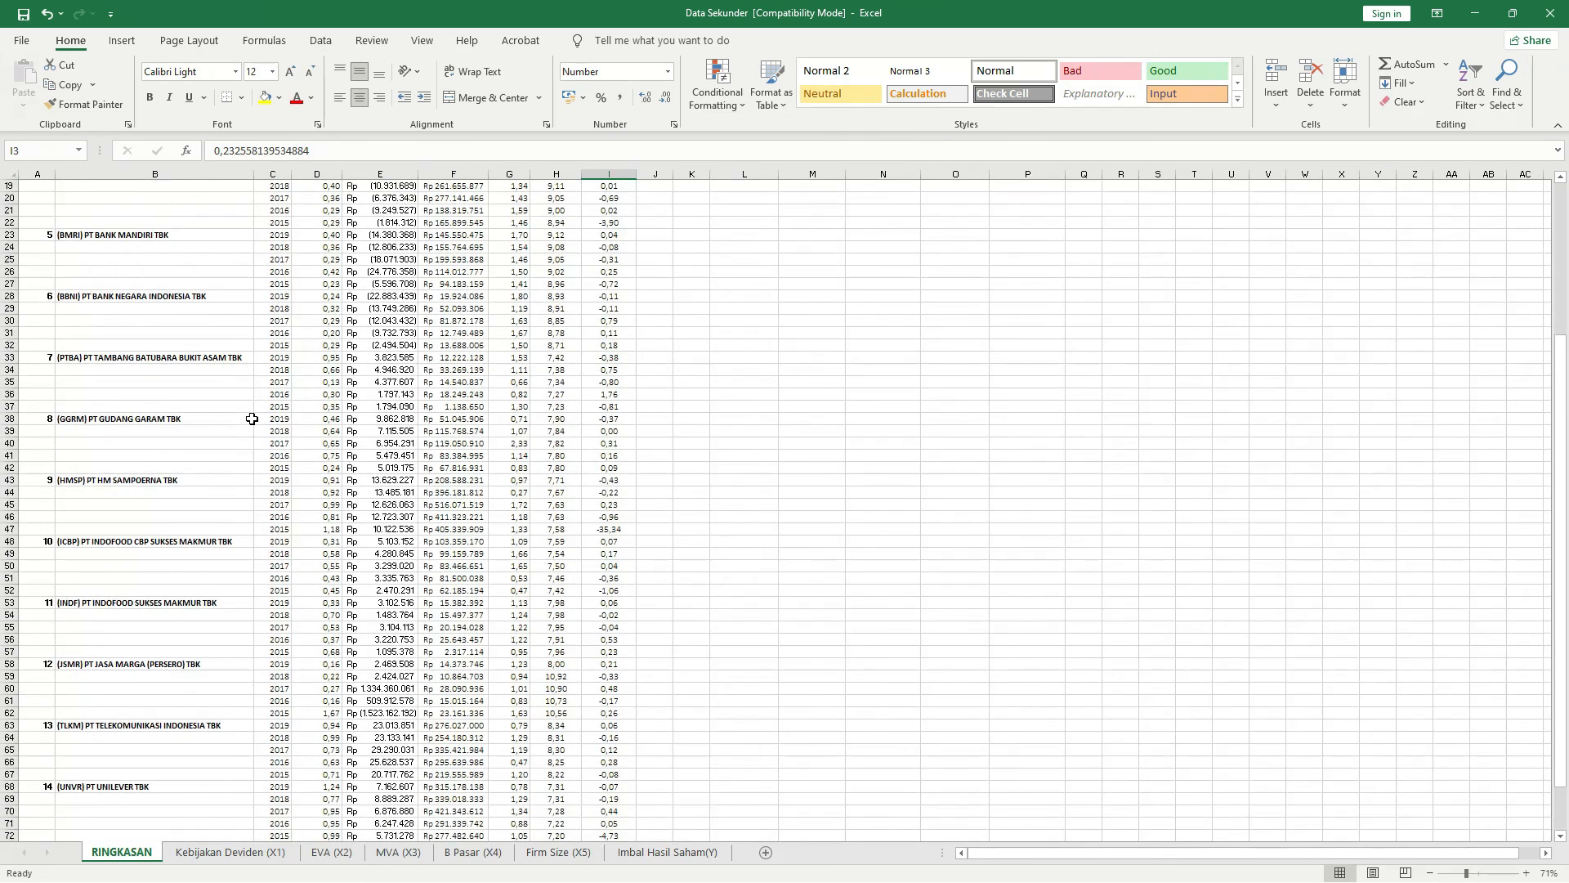
scroll(255, 427, up, 6)
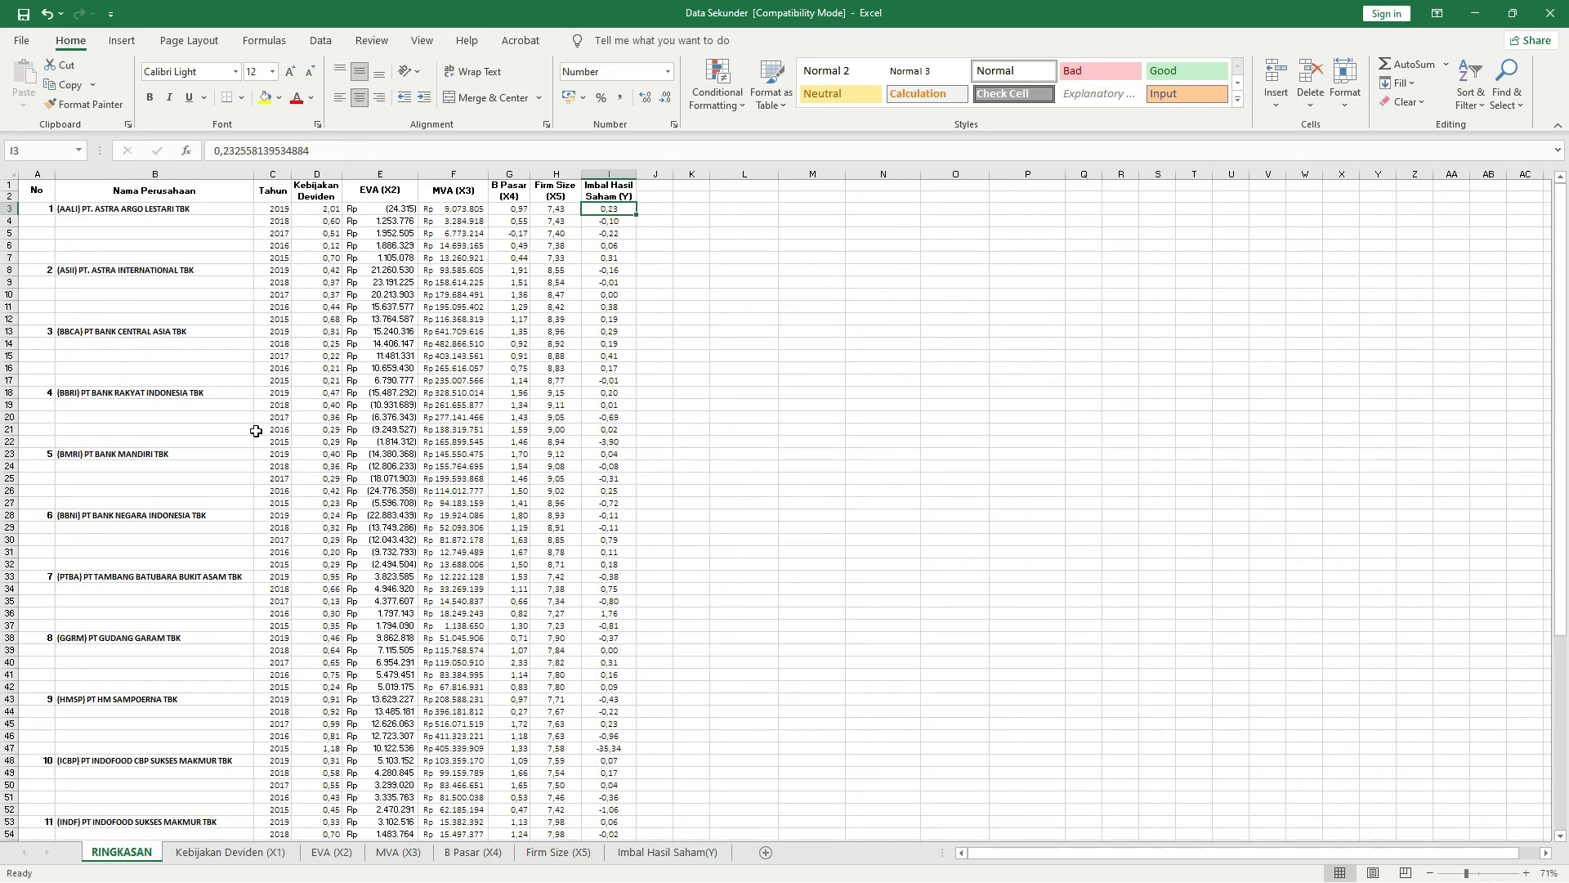